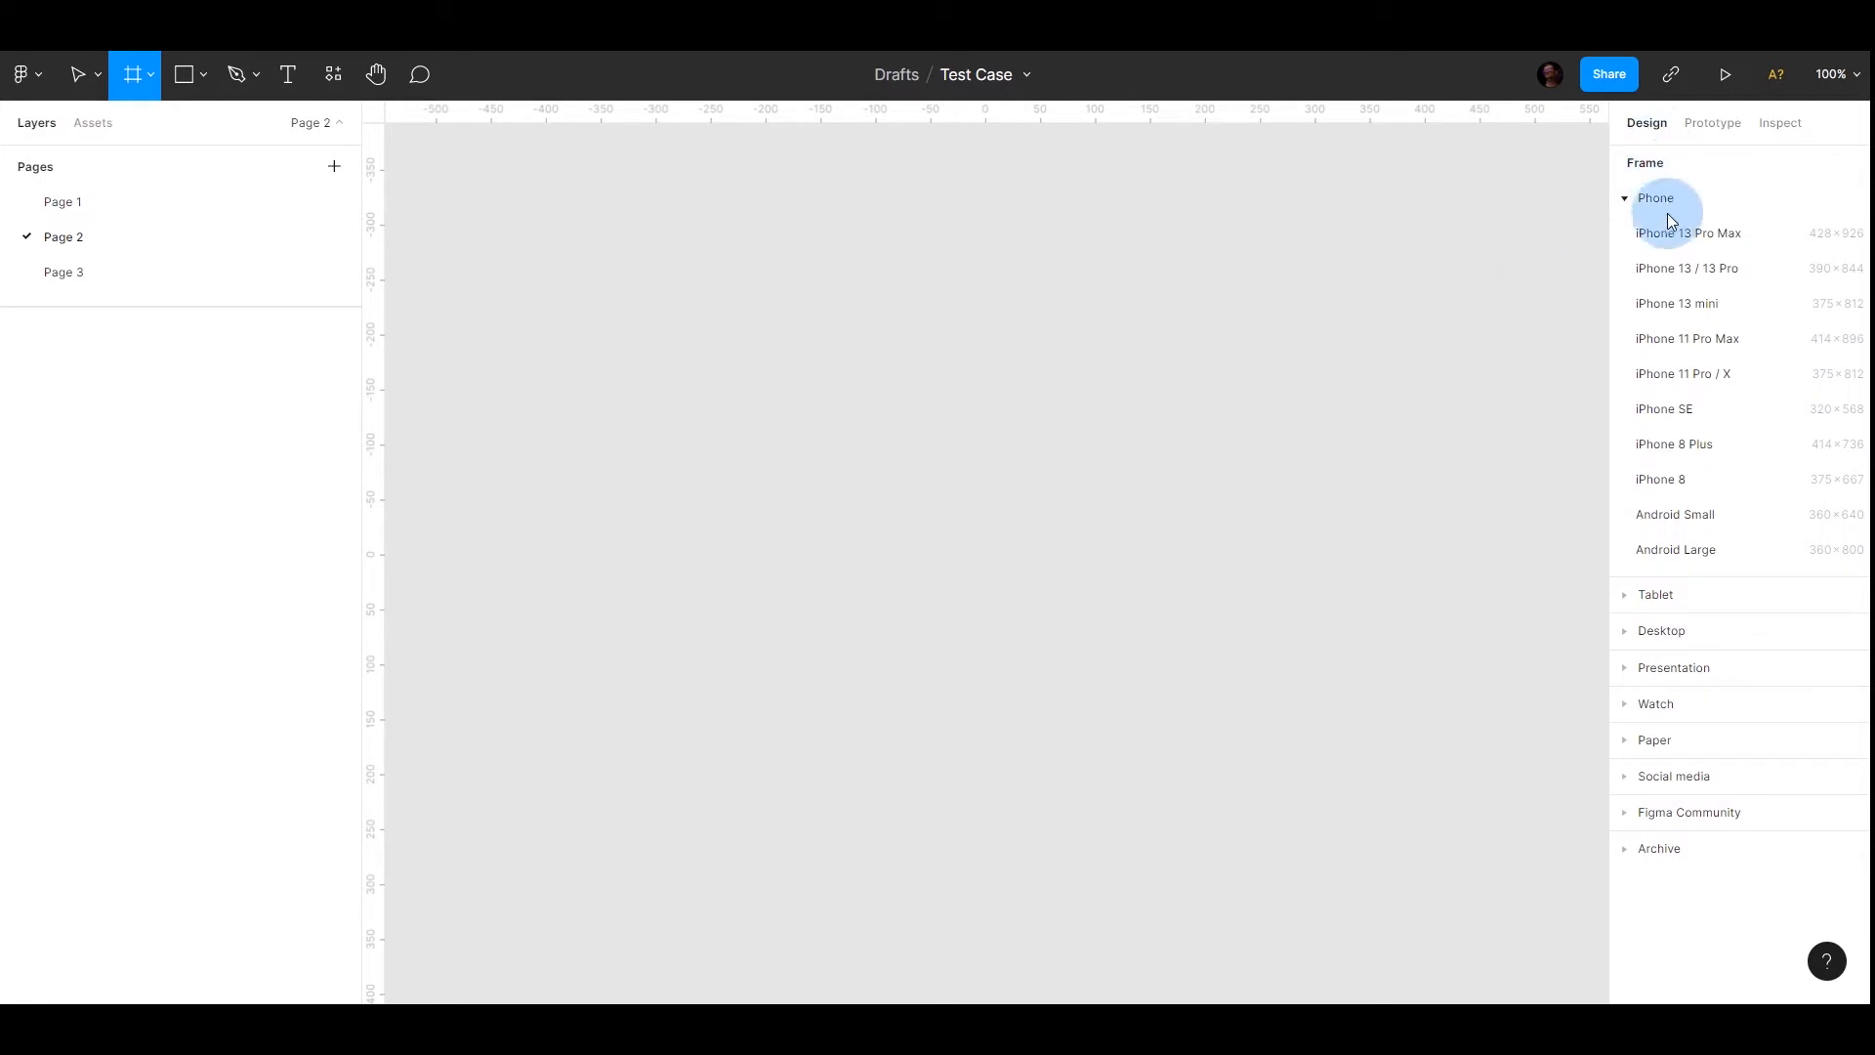
Examine the frame size presets in every category, from Archive and Figma Community through Paper and Desktop to Phone
{"action": "left_click", "coordinate": [1623, 200]}
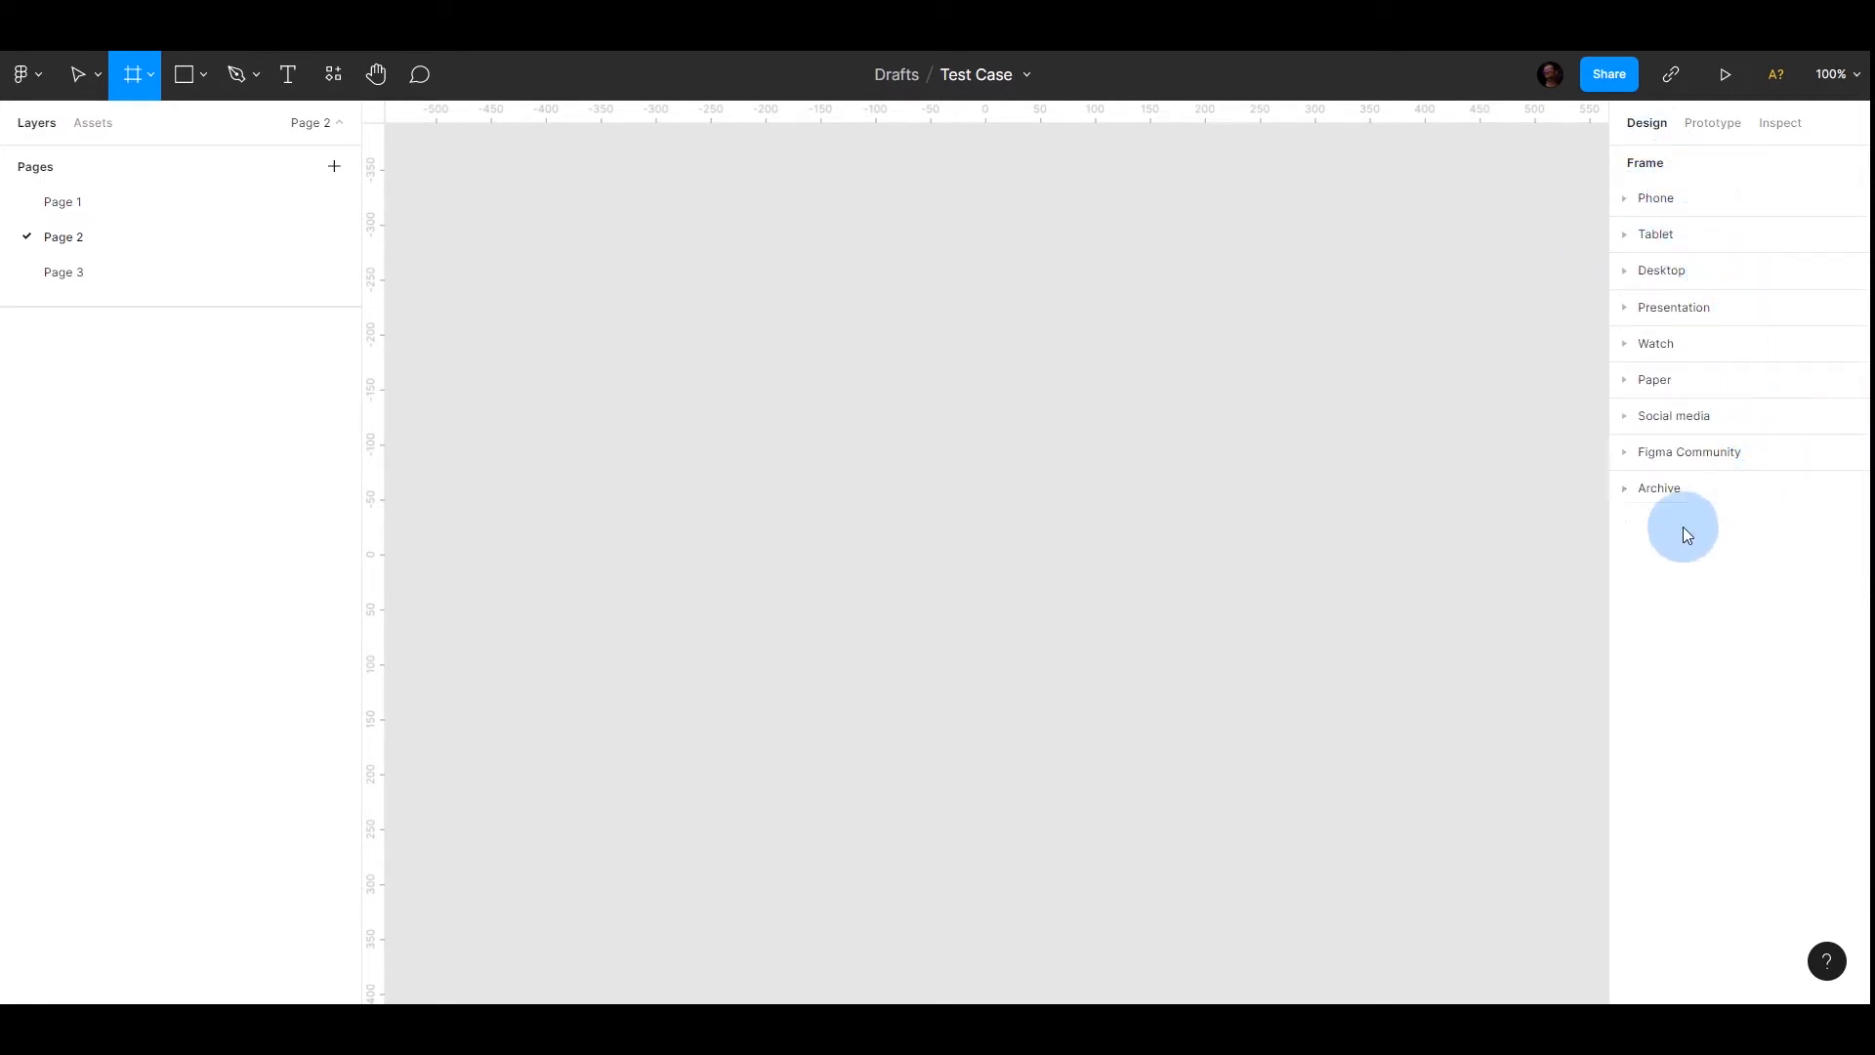
{"action": "left_click", "coordinate": [1625, 487]}
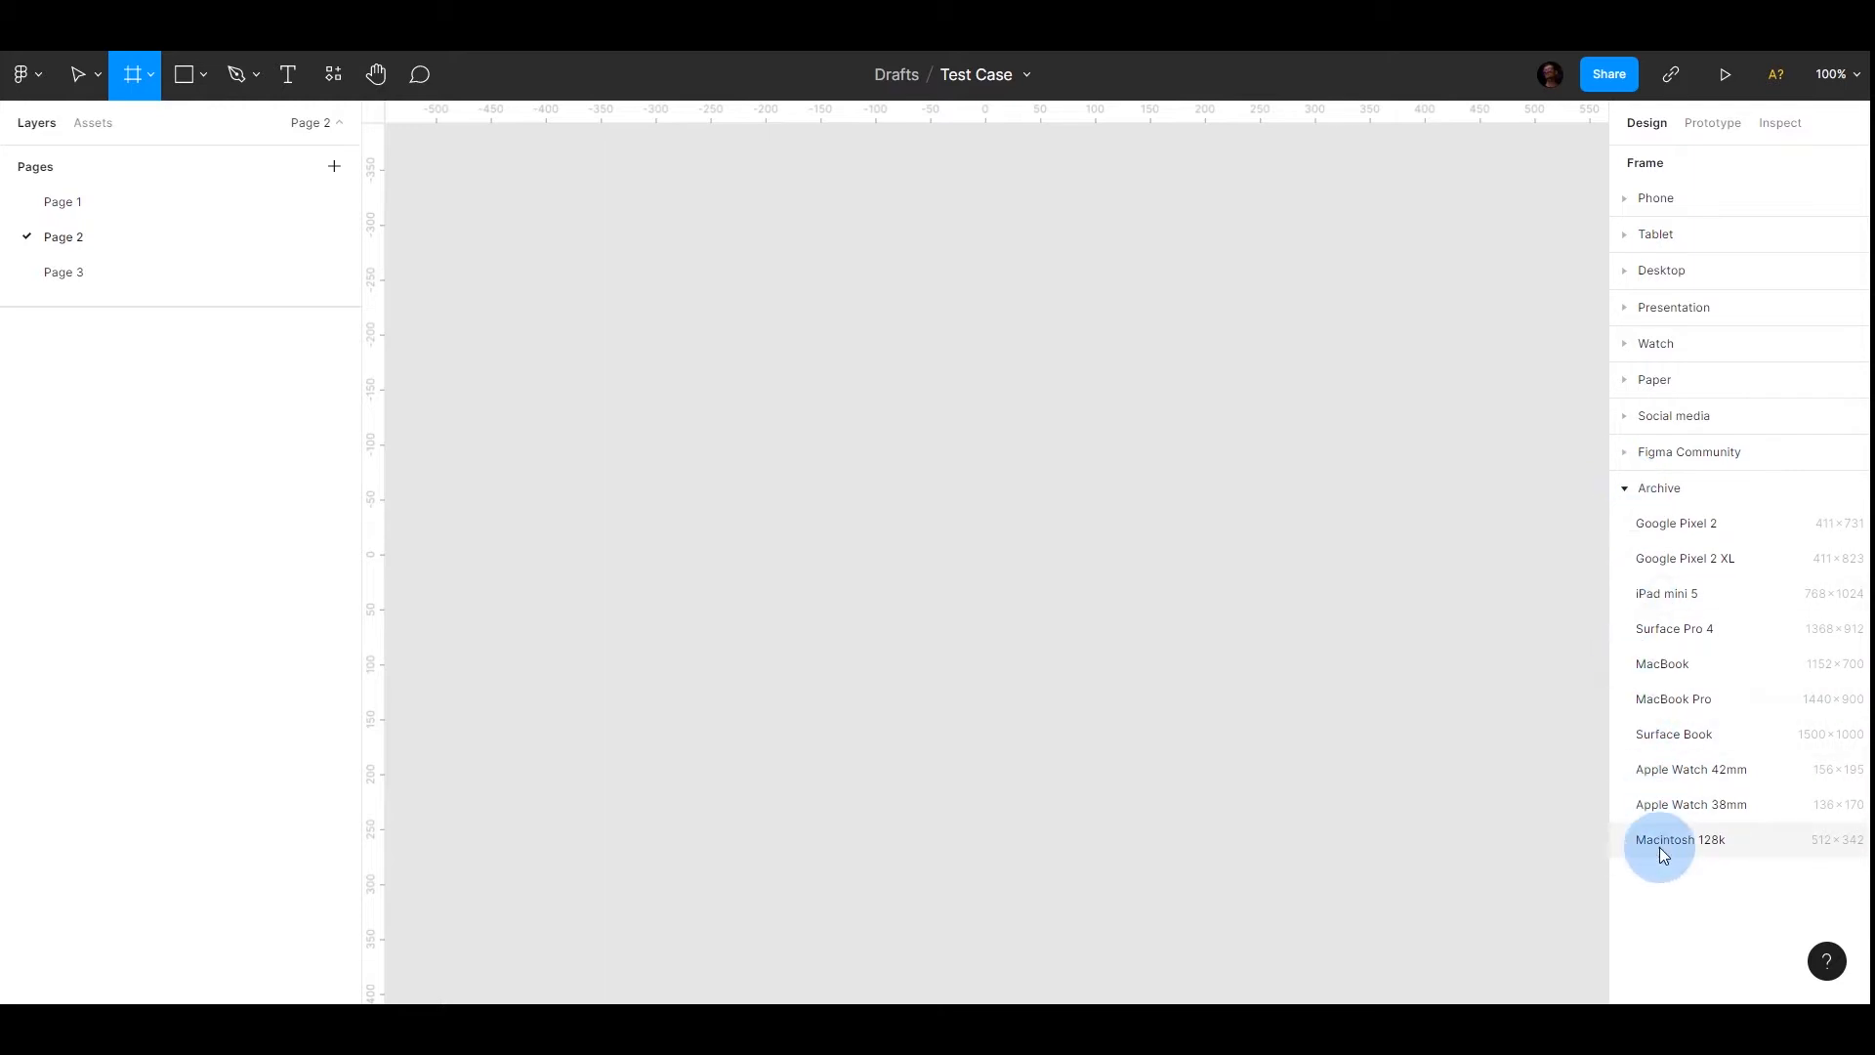
{"action": "left_click", "coordinate": [1626, 490]}
{"action": "left_click", "coordinate": [1625, 453]}
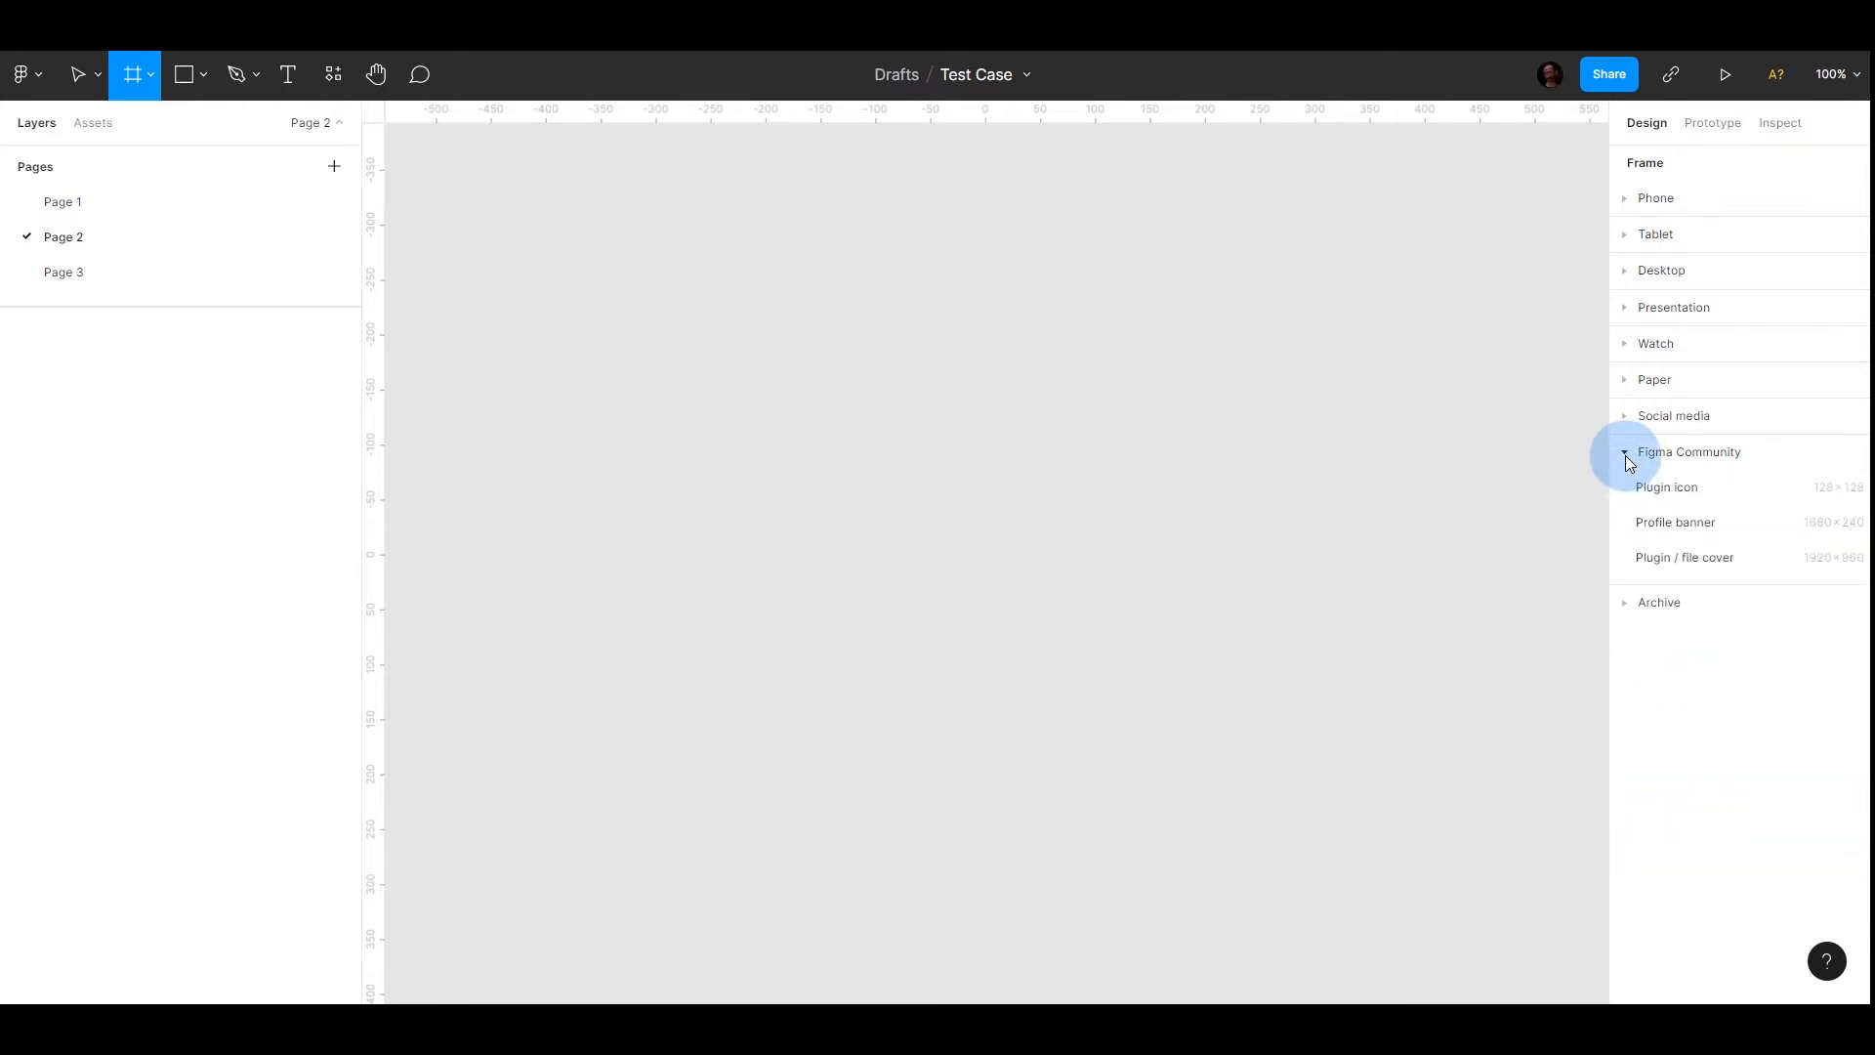
{"action": "left_click", "coordinate": [1625, 455]}
{"action": "left_click", "coordinate": [1627, 422]}
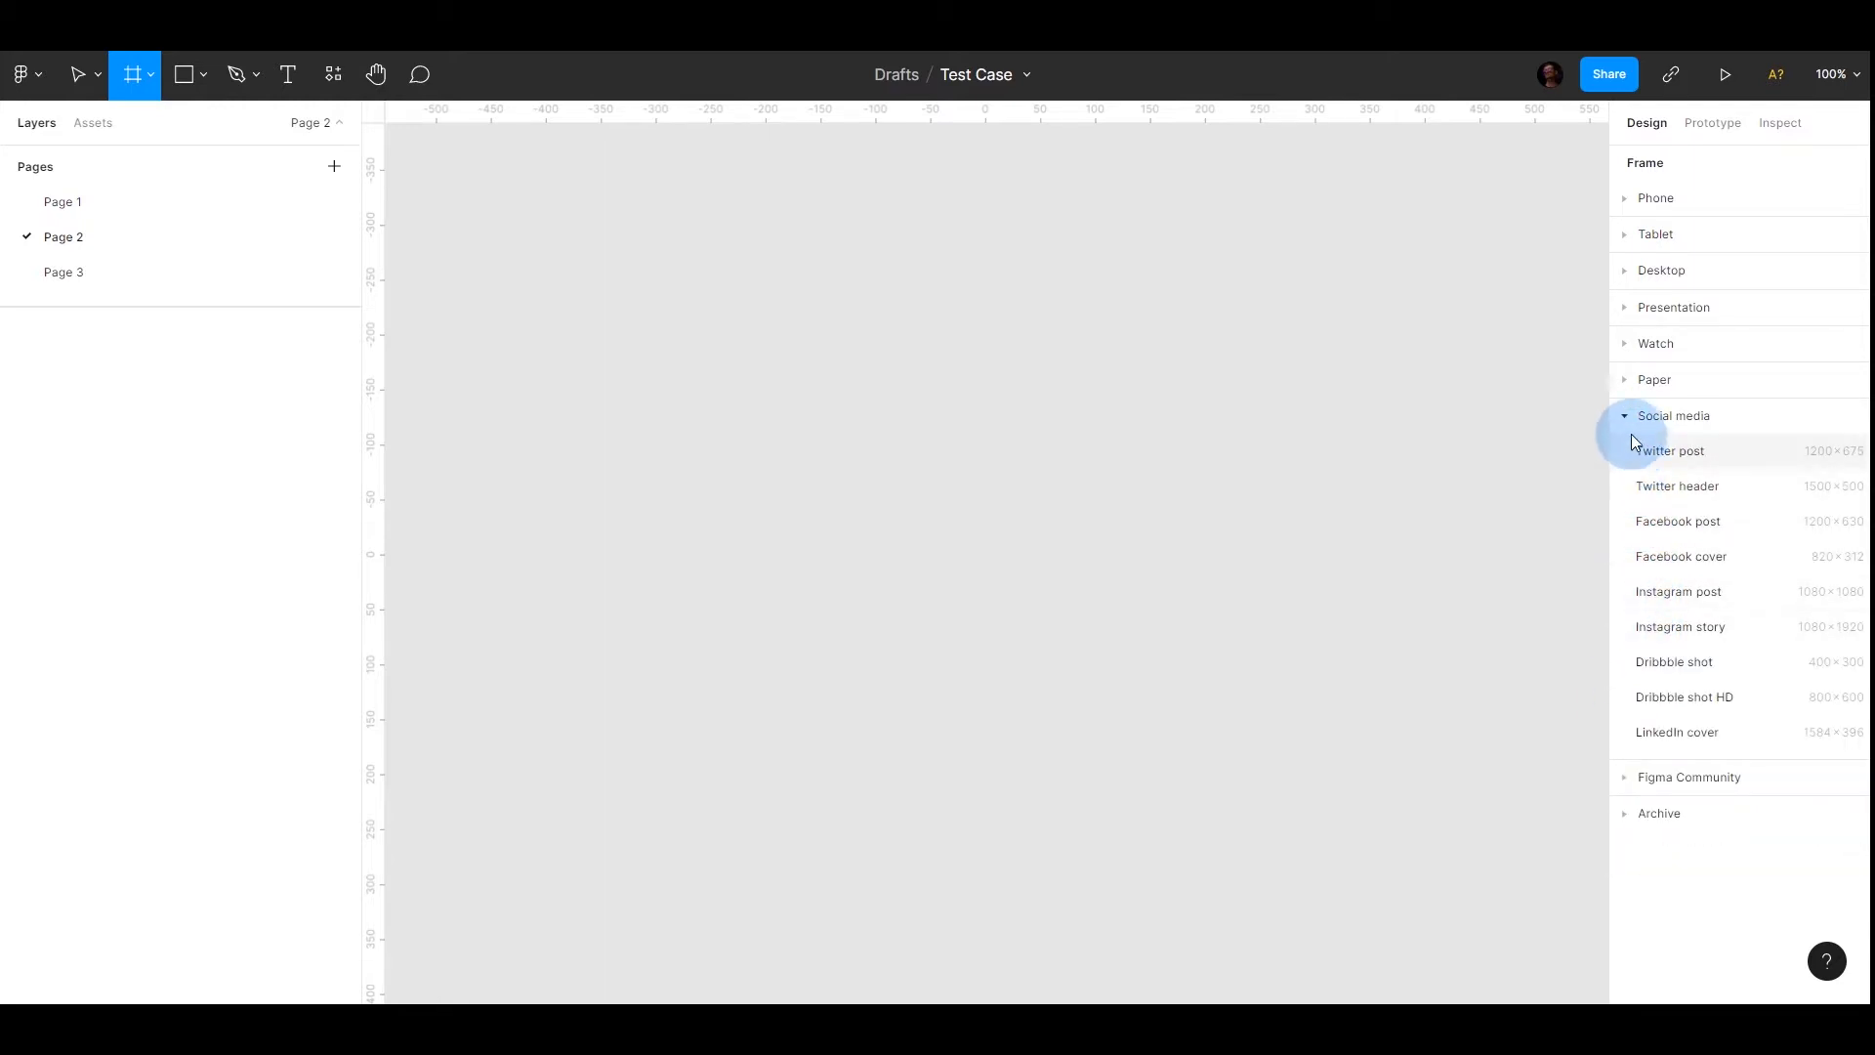
{"action": "left_click", "coordinate": [1627, 418]}
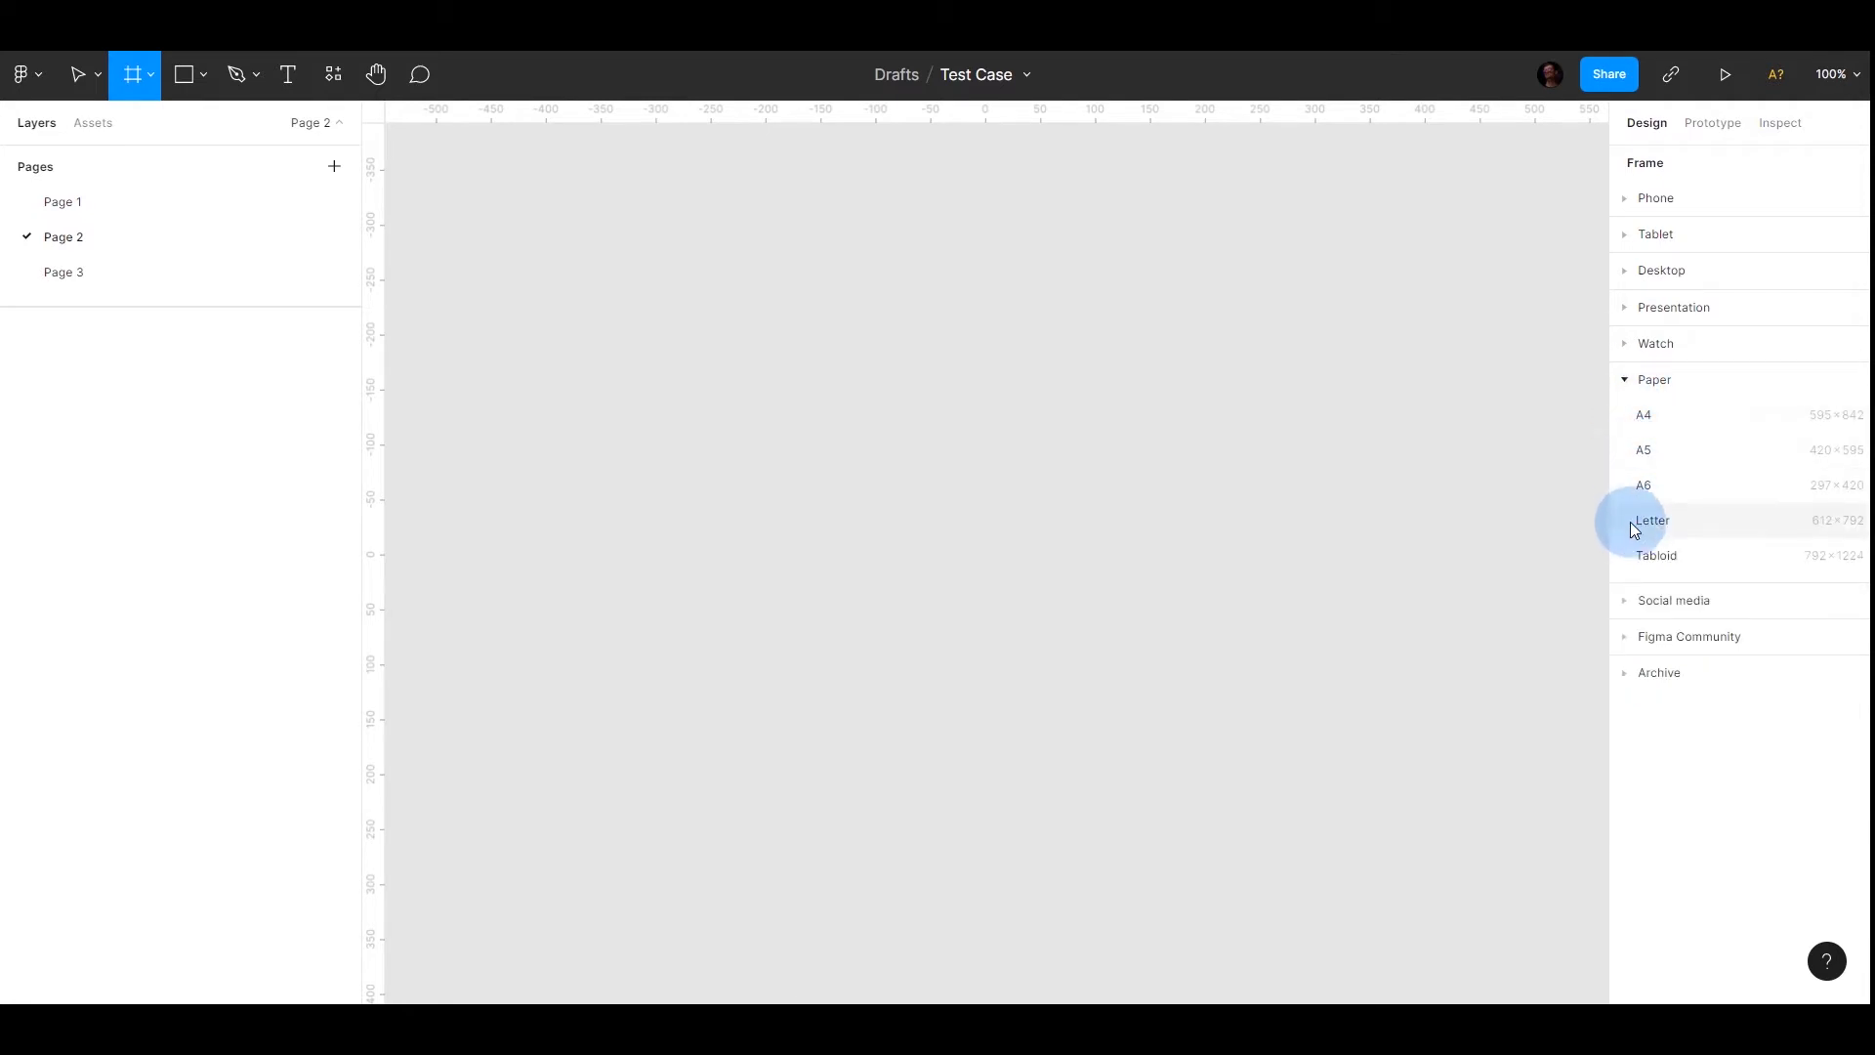
{"action": "left_click", "coordinate": [1623, 346]}
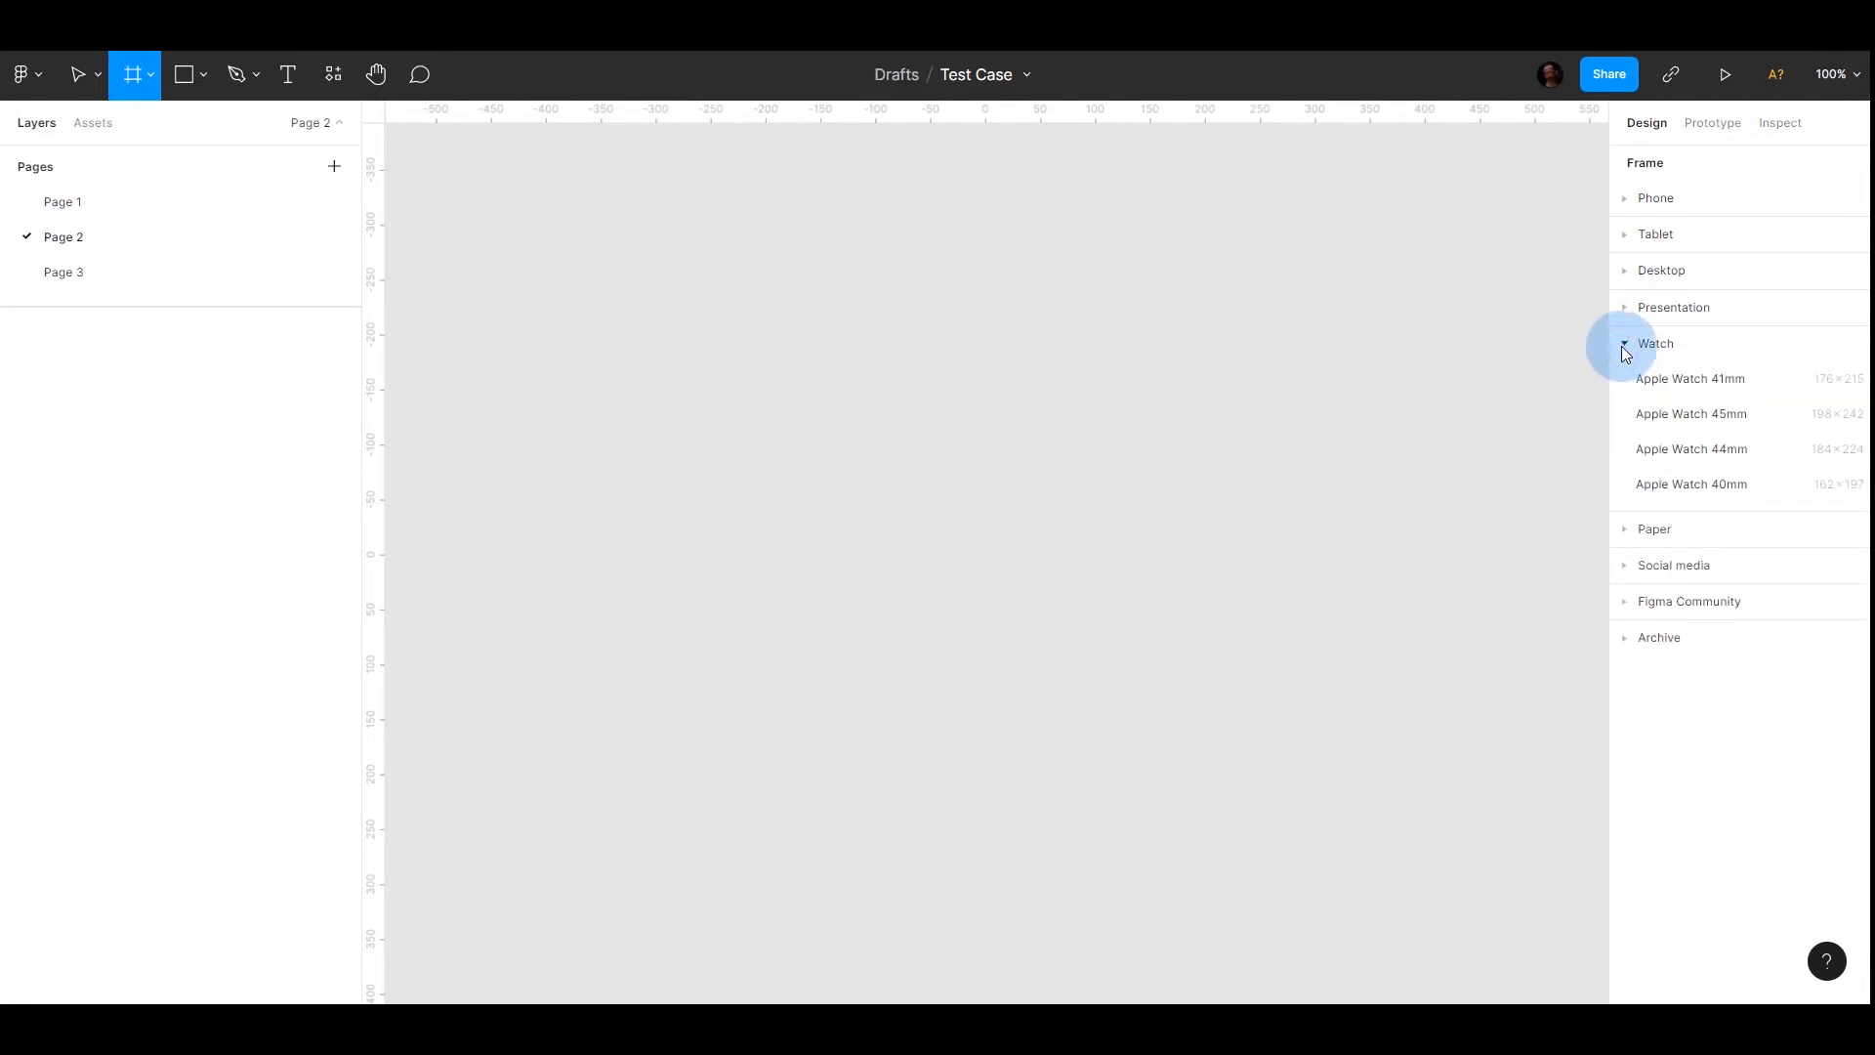
{"action": "left_click", "coordinate": [1623, 346]}
{"action": "left_click", "coordinate": [1624, 307]}
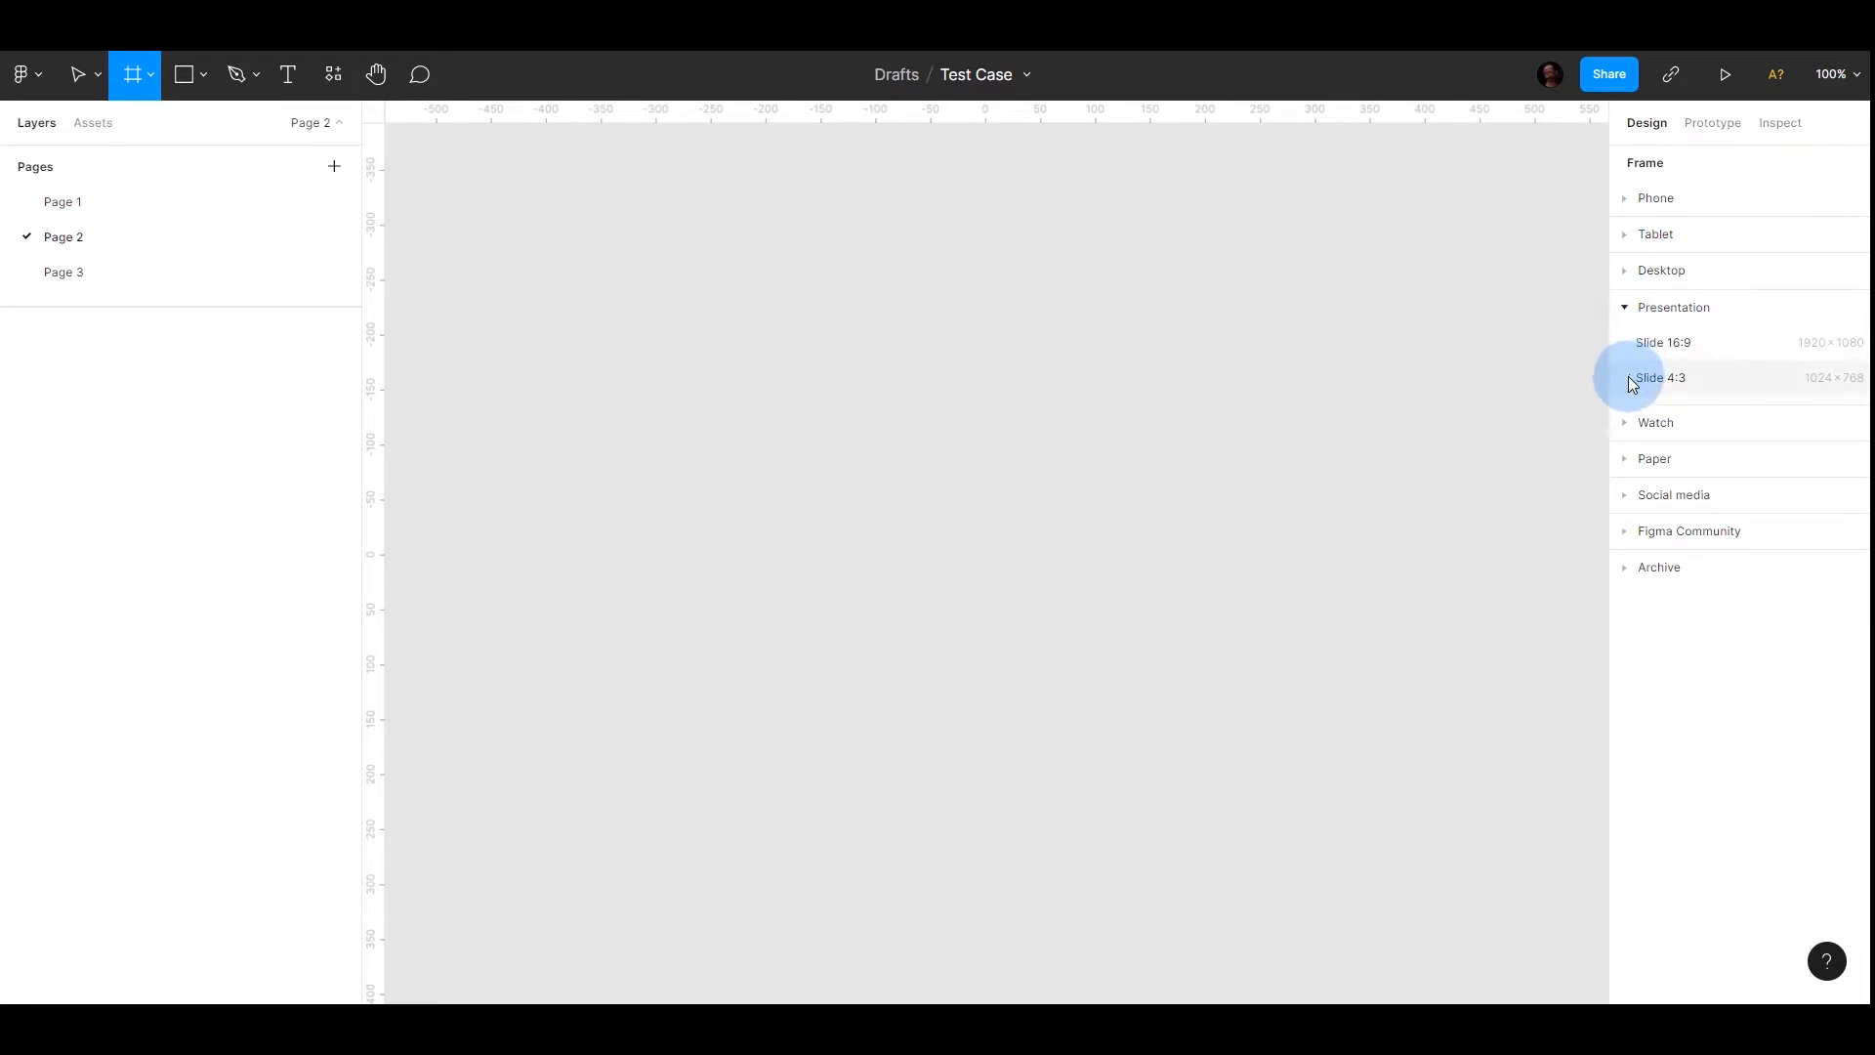
{"action": "left_click", "coordinate": [1625, 307]}
{"action": "left_click", "coordinate": [1624, 271]}
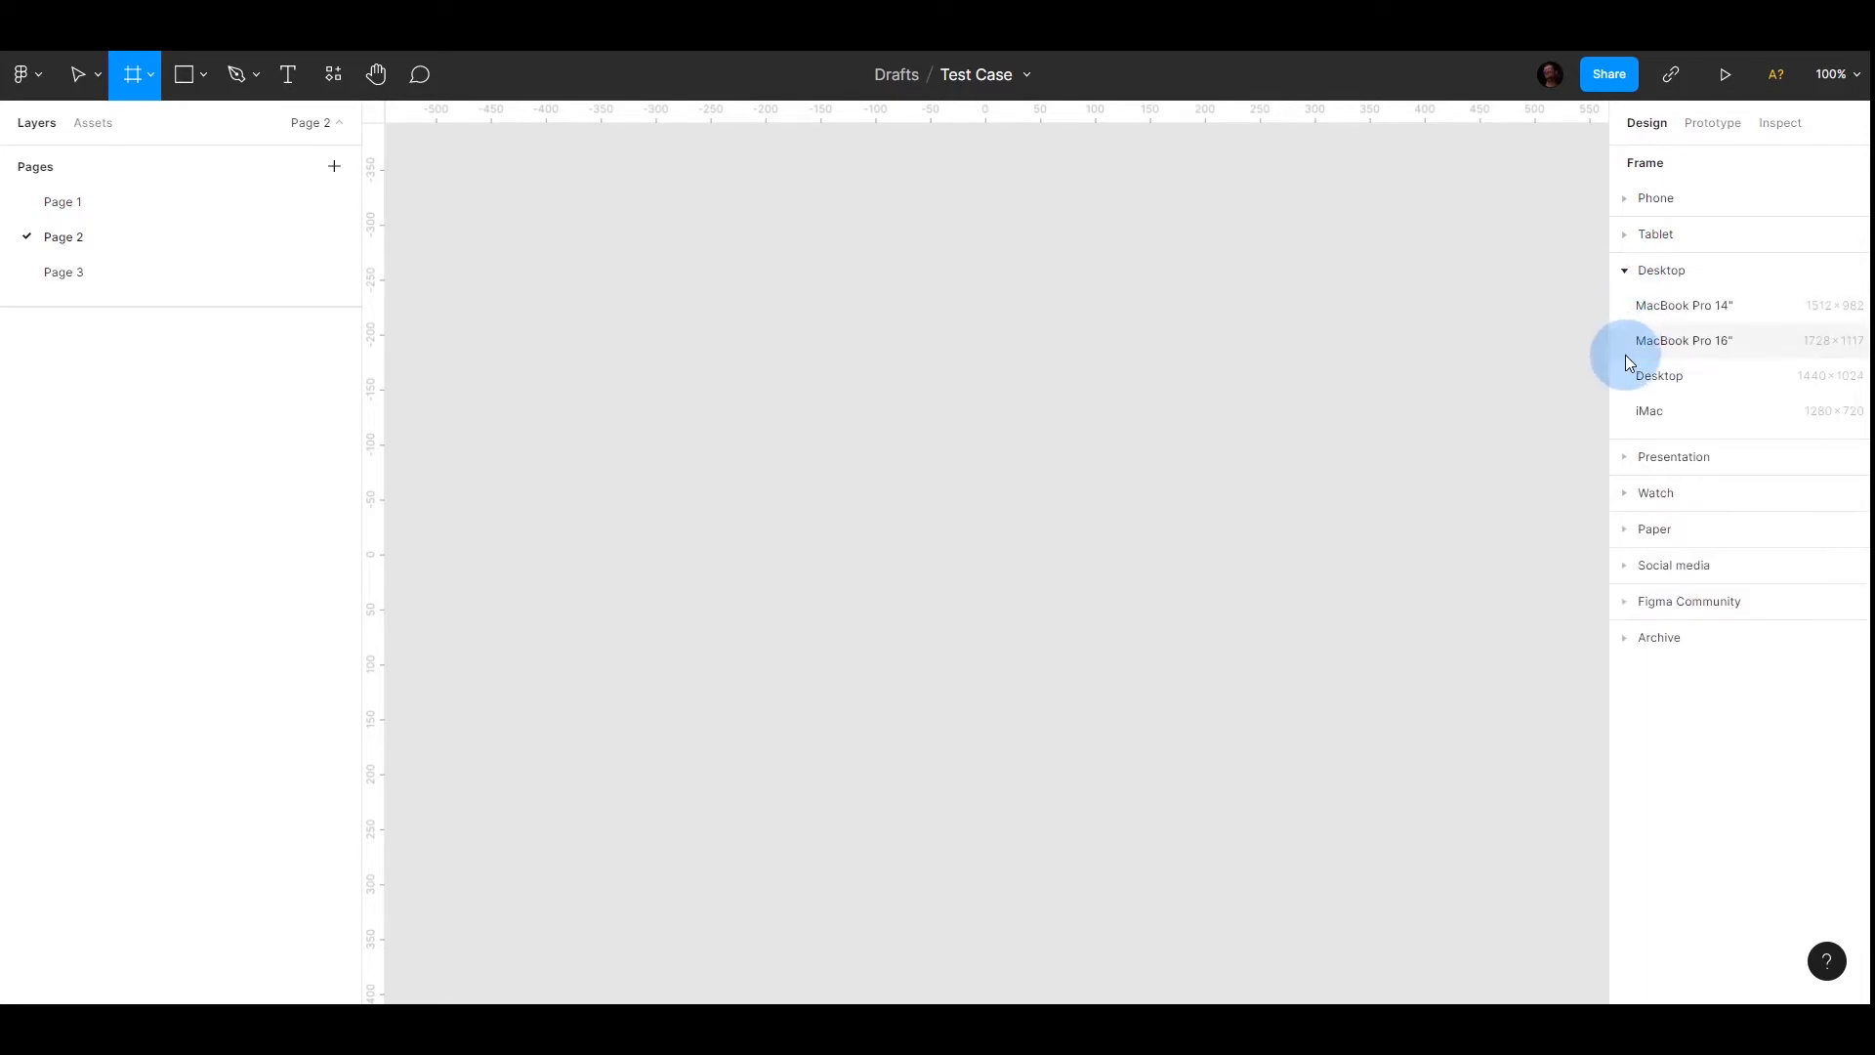
{"action": "left_click", "coordinate": [1624, 271]}
{"action": "left_click", "coordinate": [1625, 234]}
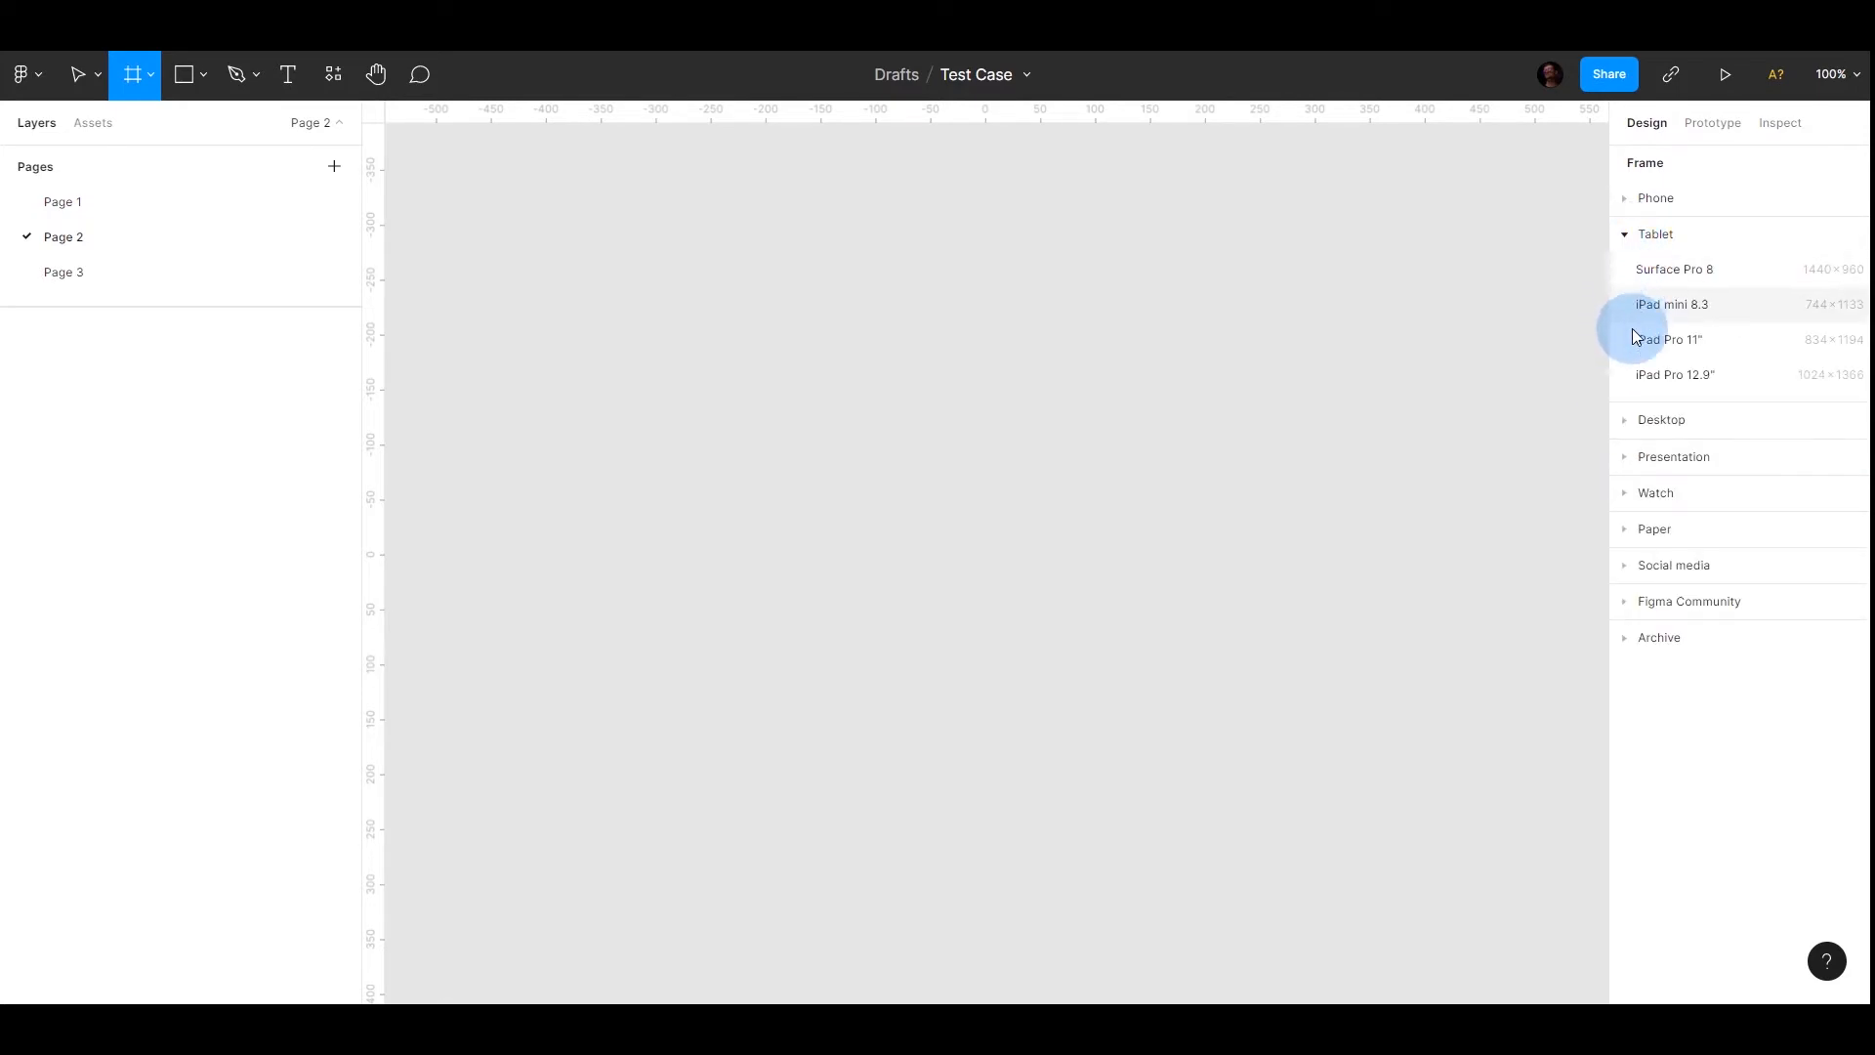
{"action": "left_click", "coordinate": [1625, 191]}
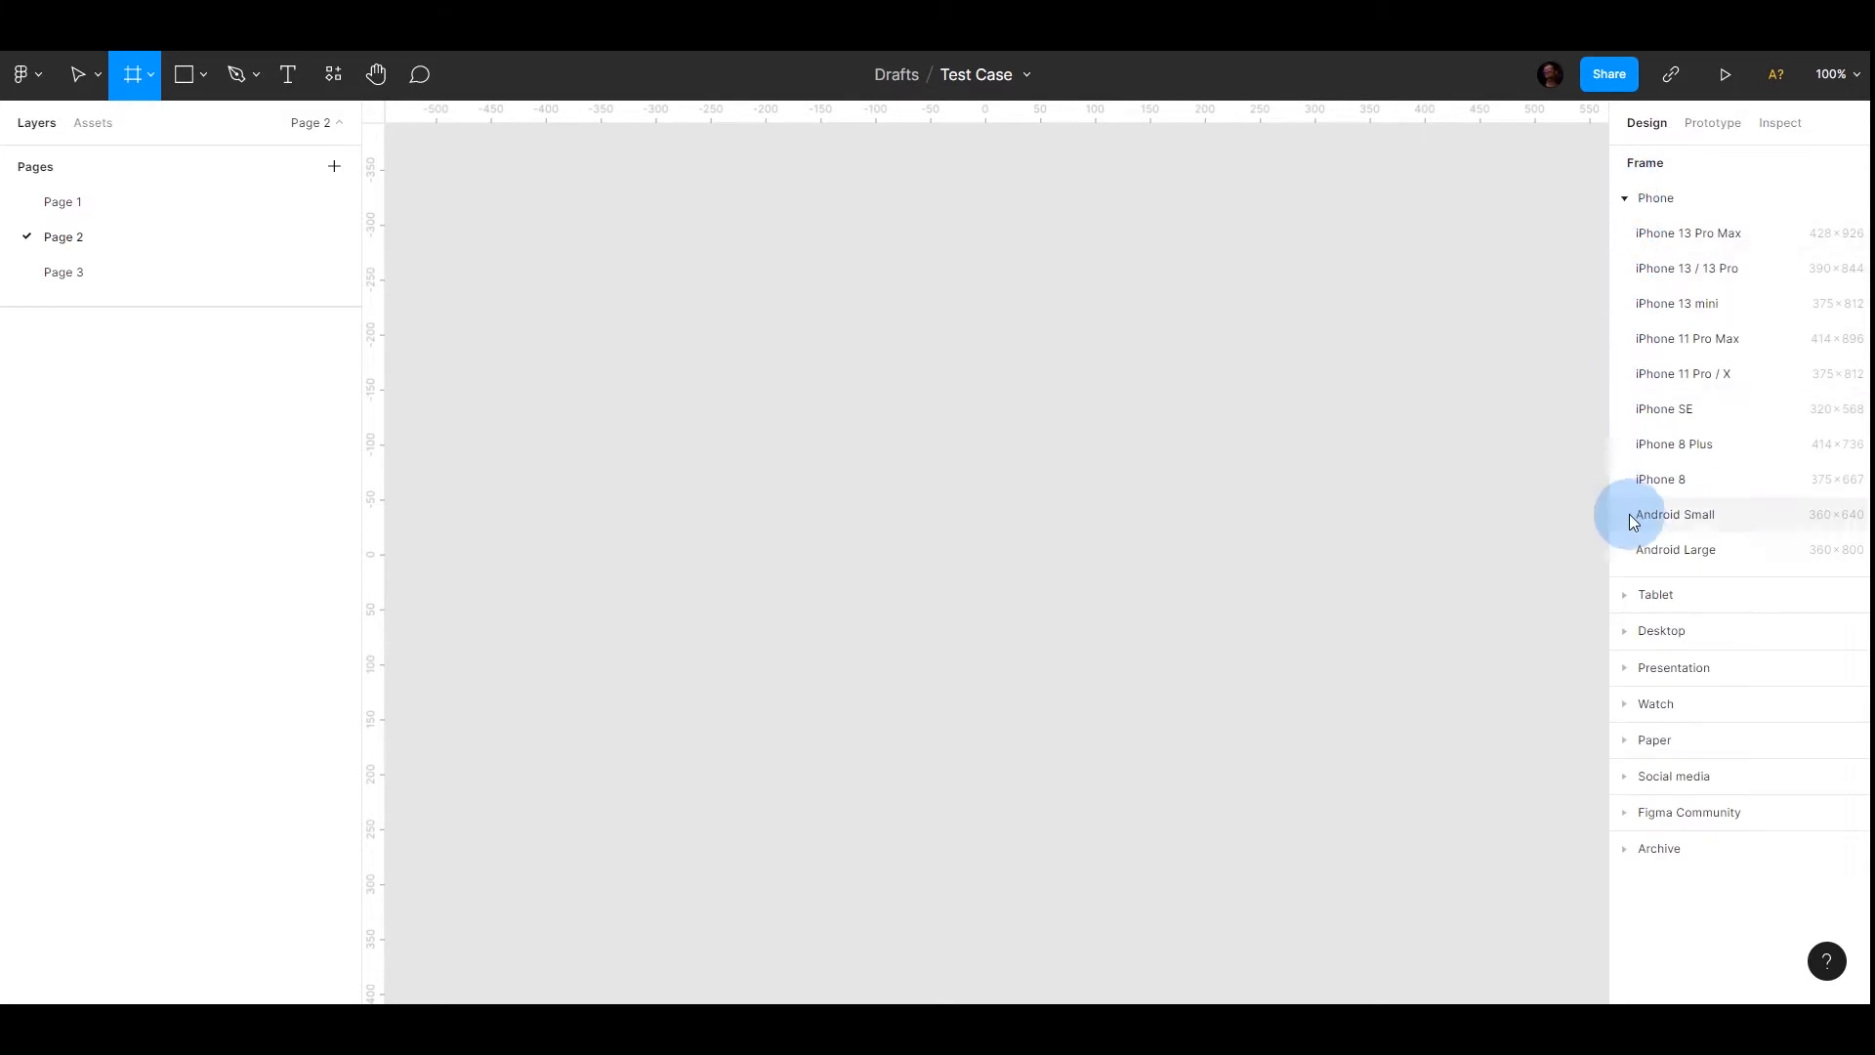
{"action": "left_click", "coordinate": [1621, 193]}
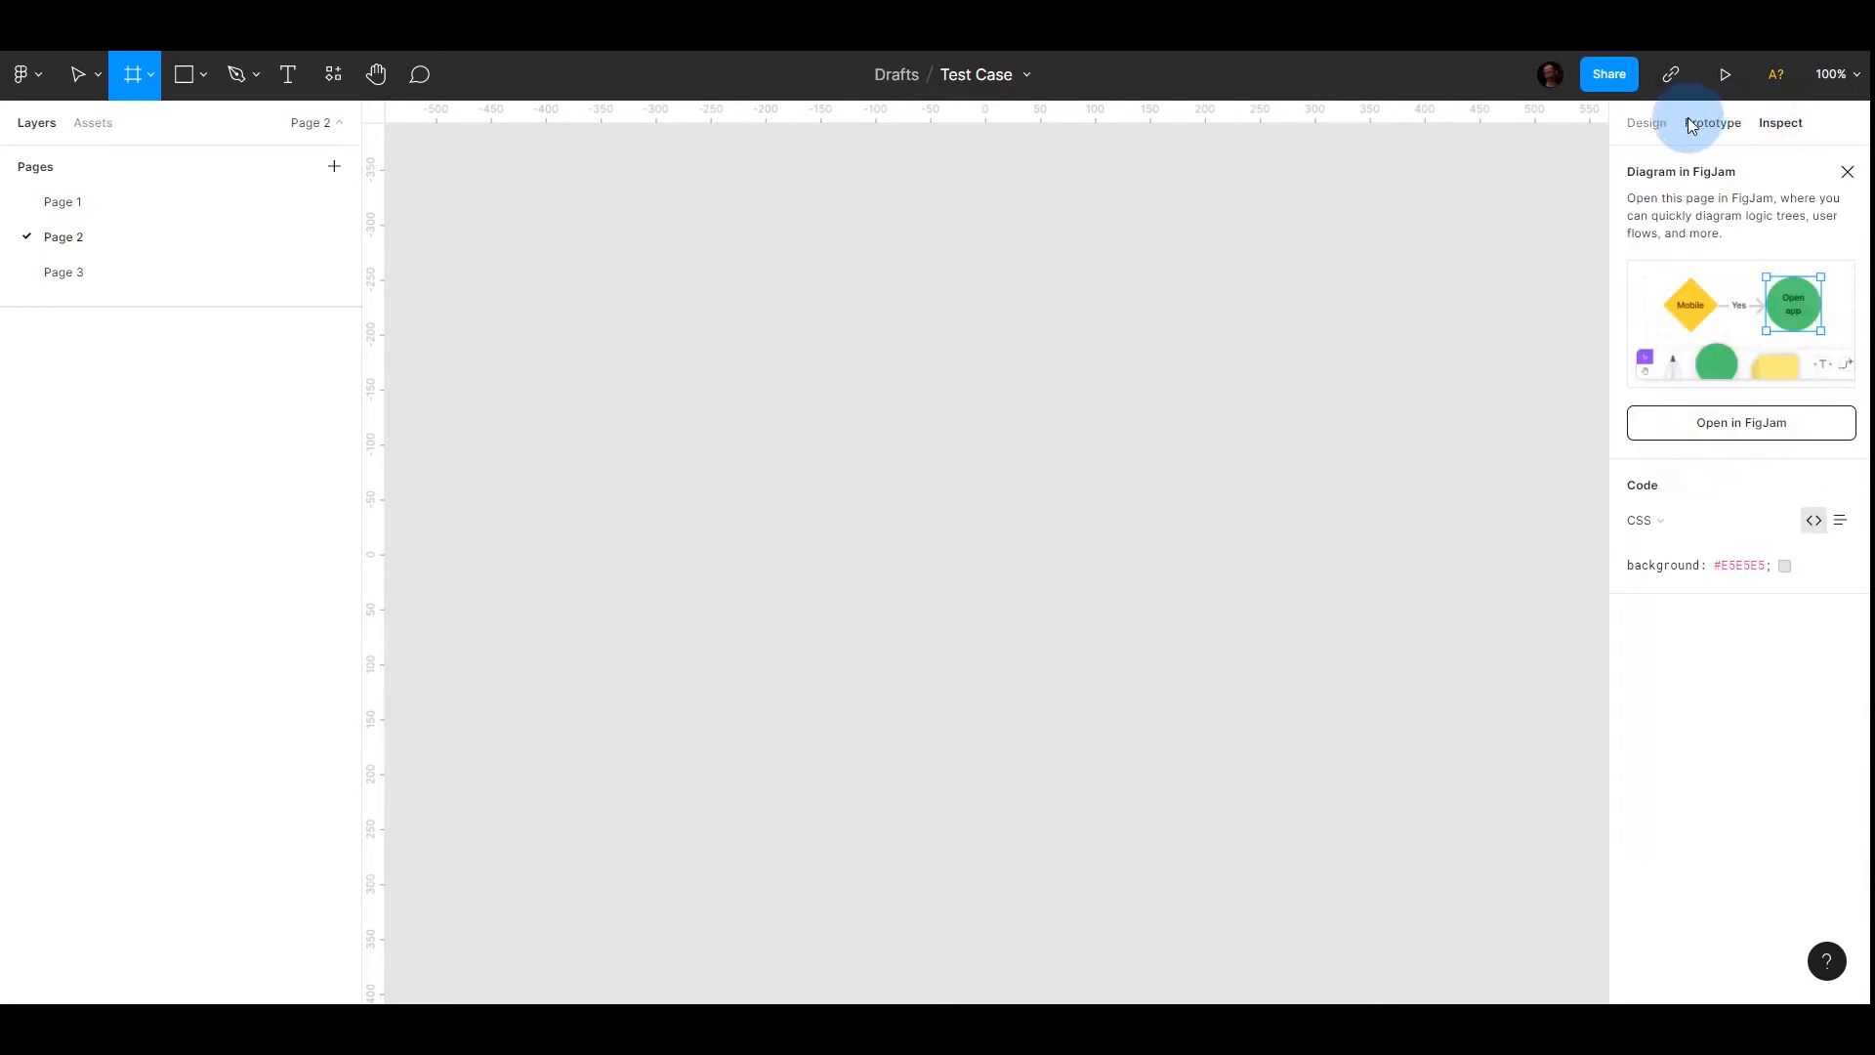
Create a frame from the iMac desktop preset, 1280 × 720
{"action": "left_click", "coordinate": [1644, 125]}
{"action": "left_click", "coordinate": [1628, 283]}
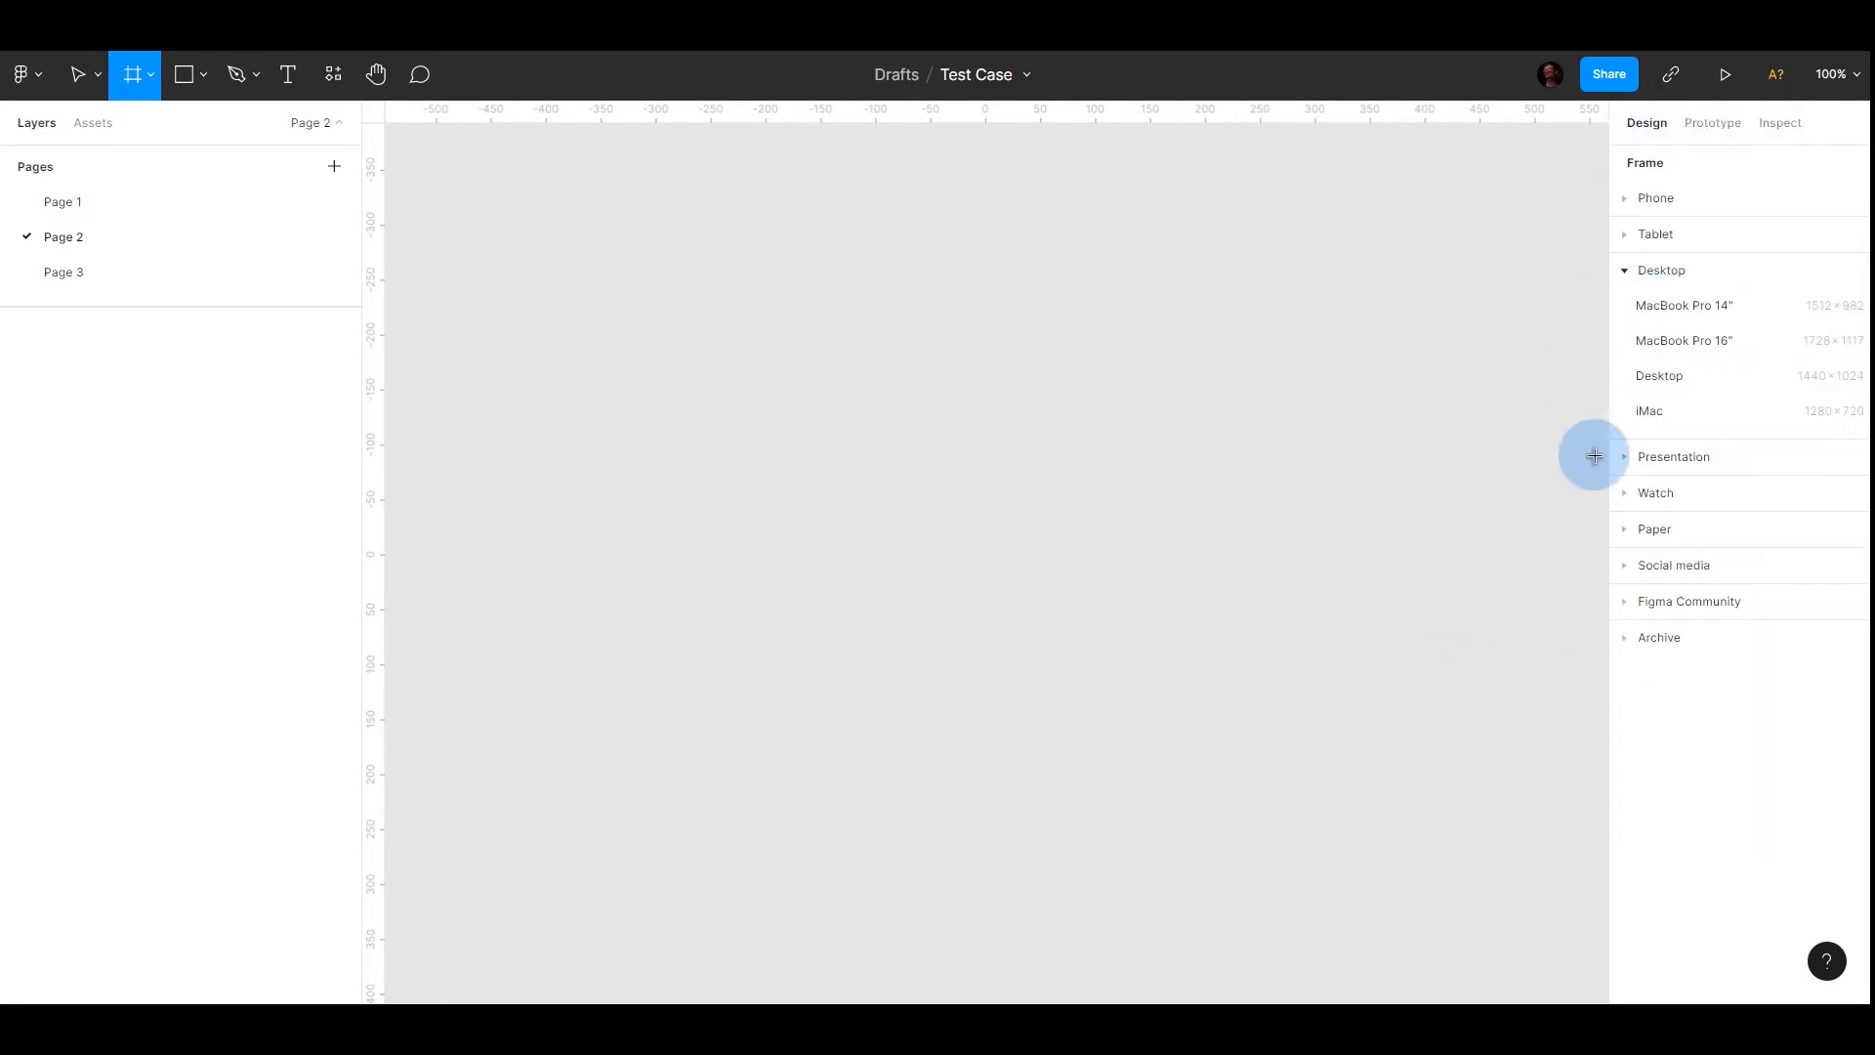
{"action": "left_click", "coordinate": [1639, 415]}
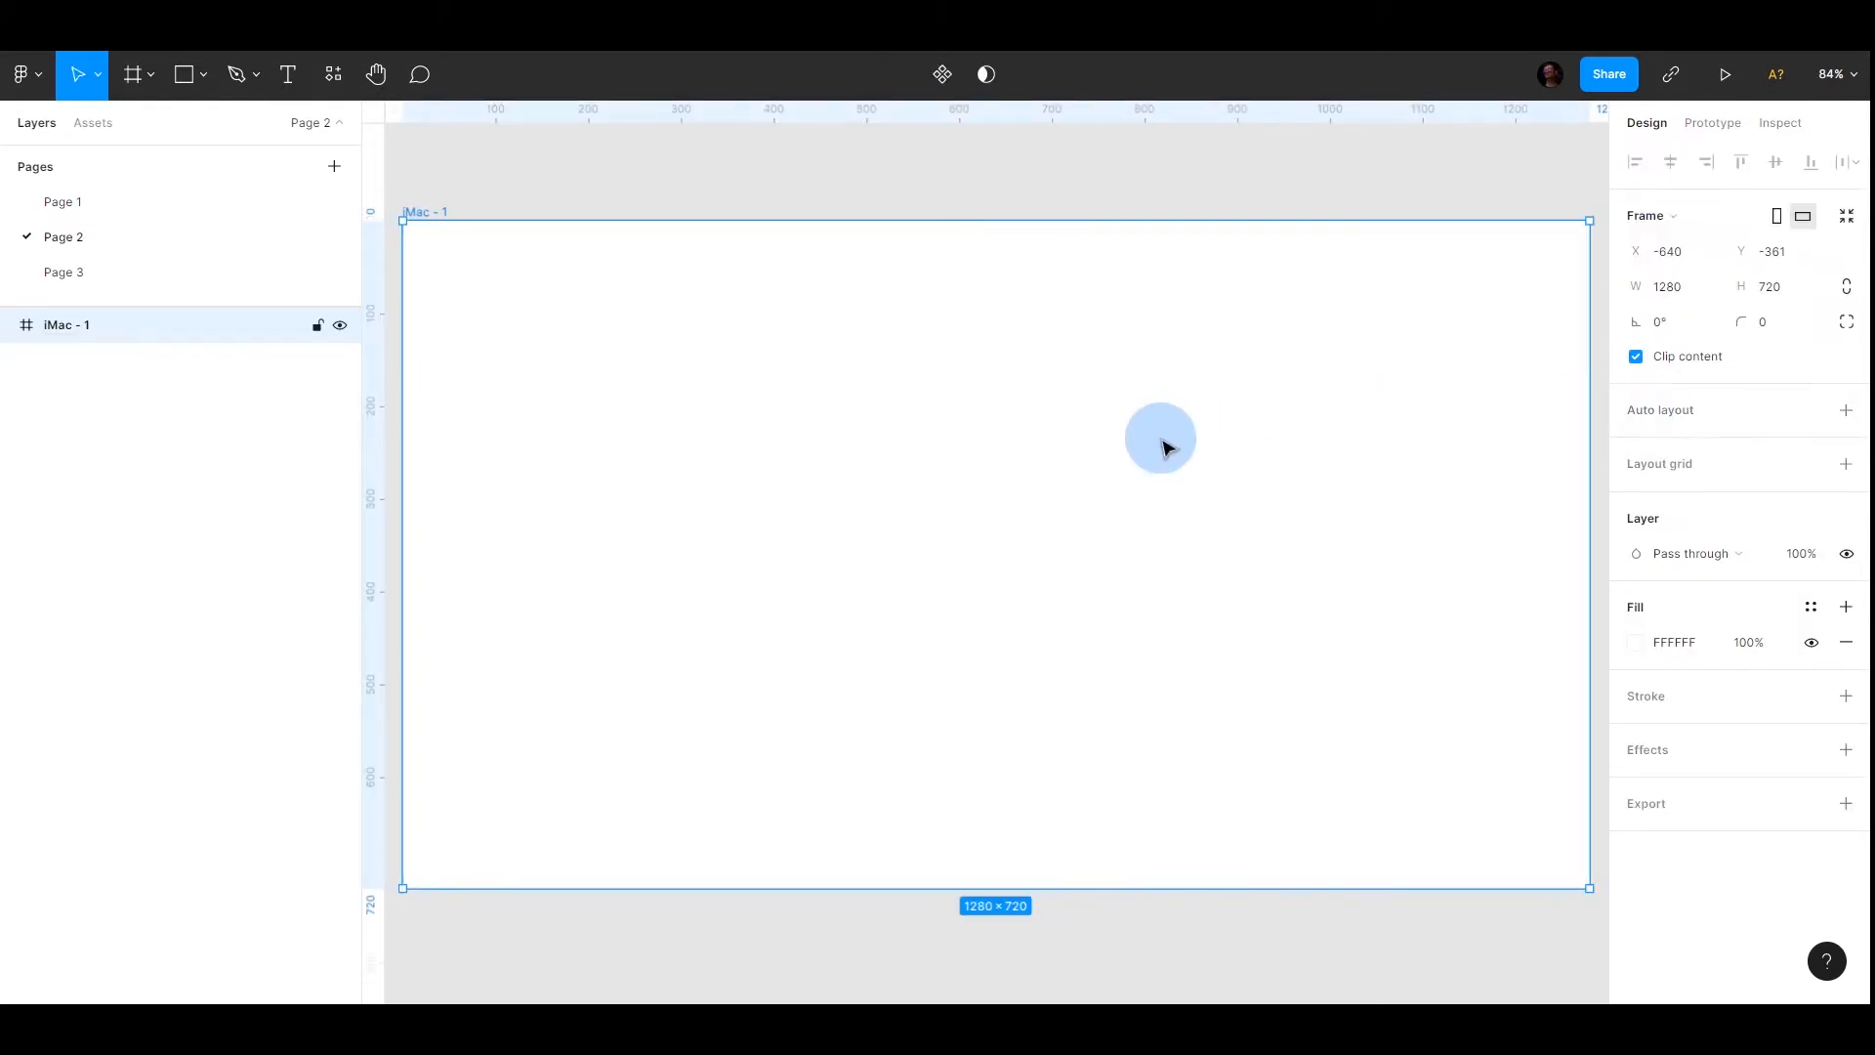
Add a 1440 × 1024 Desktop preset frame and align it vertically beside the iMac frame
{"action": "scroll", "coordinate": [1145, 459], "scroll_direction": "down", "scroll_amount": 10}
{"action": "scroll", "coordinate": [1123, 457], "scroll_direction": "up", "scroll_amount": 5}
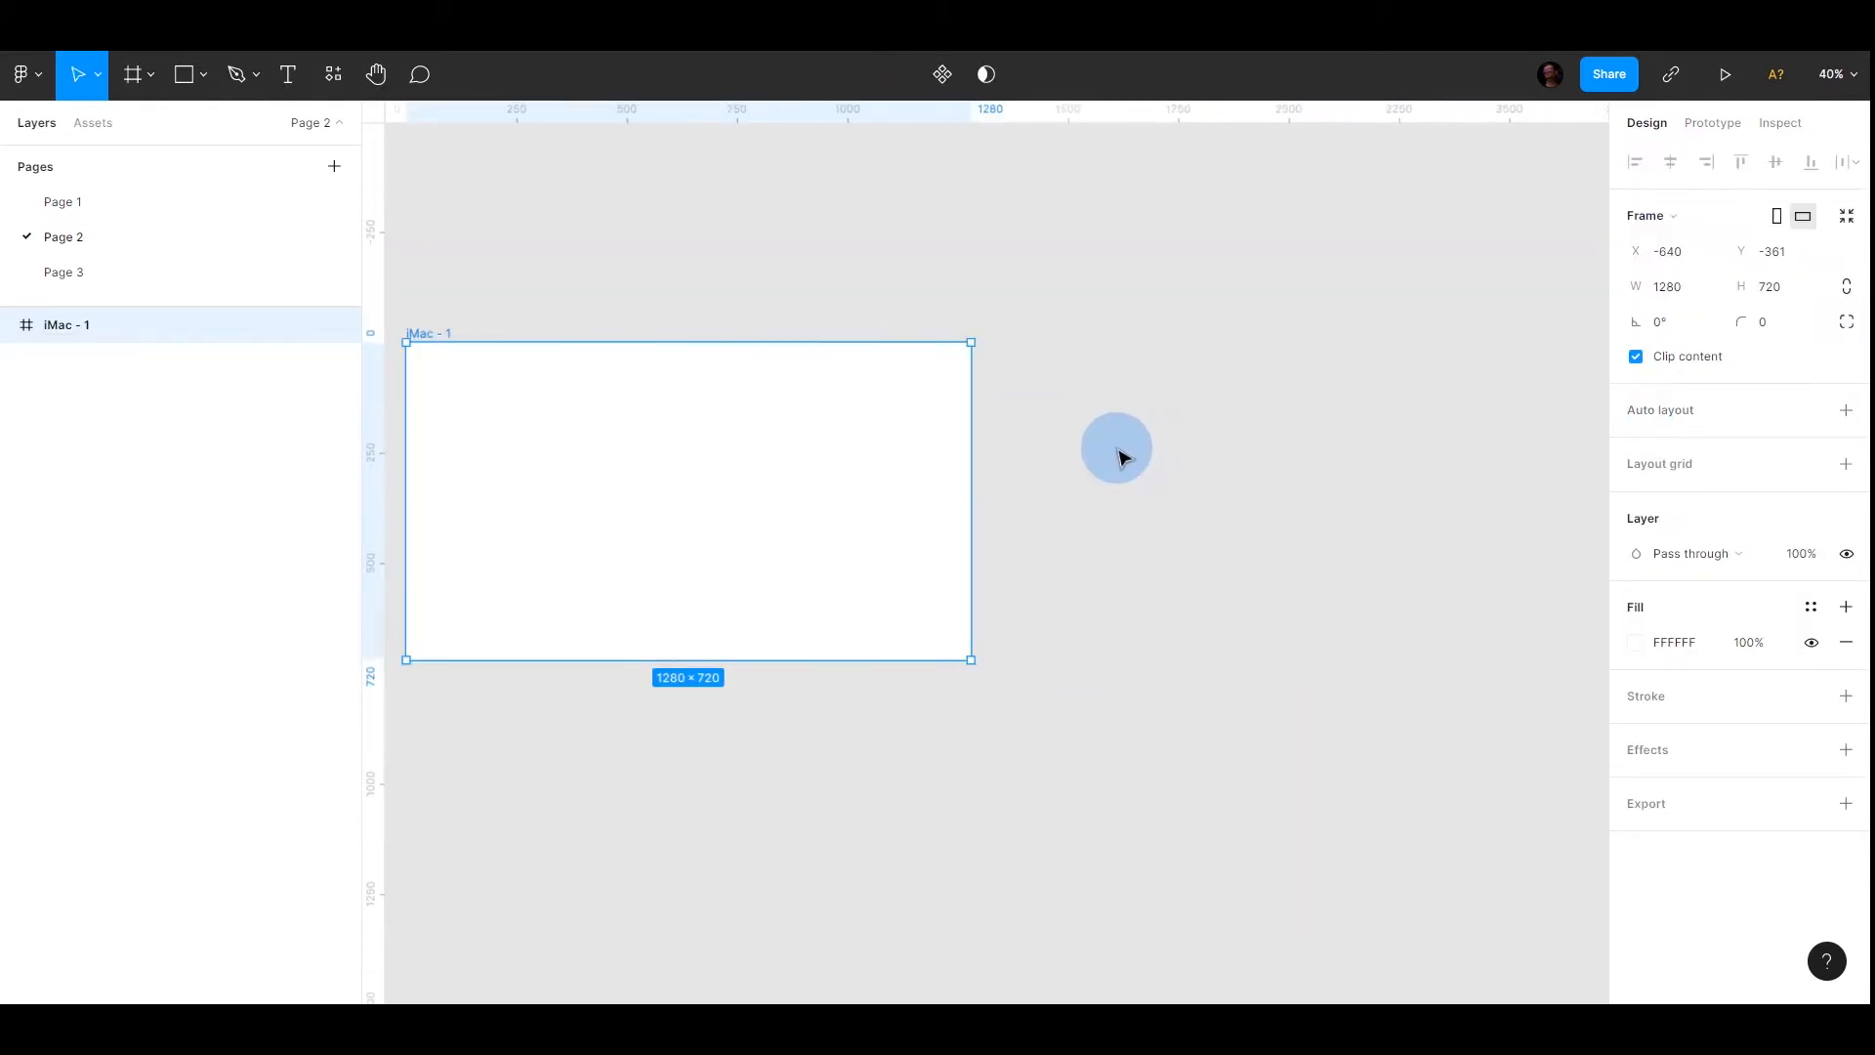
{"action": "scroll", "coordinate": [1120, 455], "scroll_direction": "down", "scroll_amount": 5}
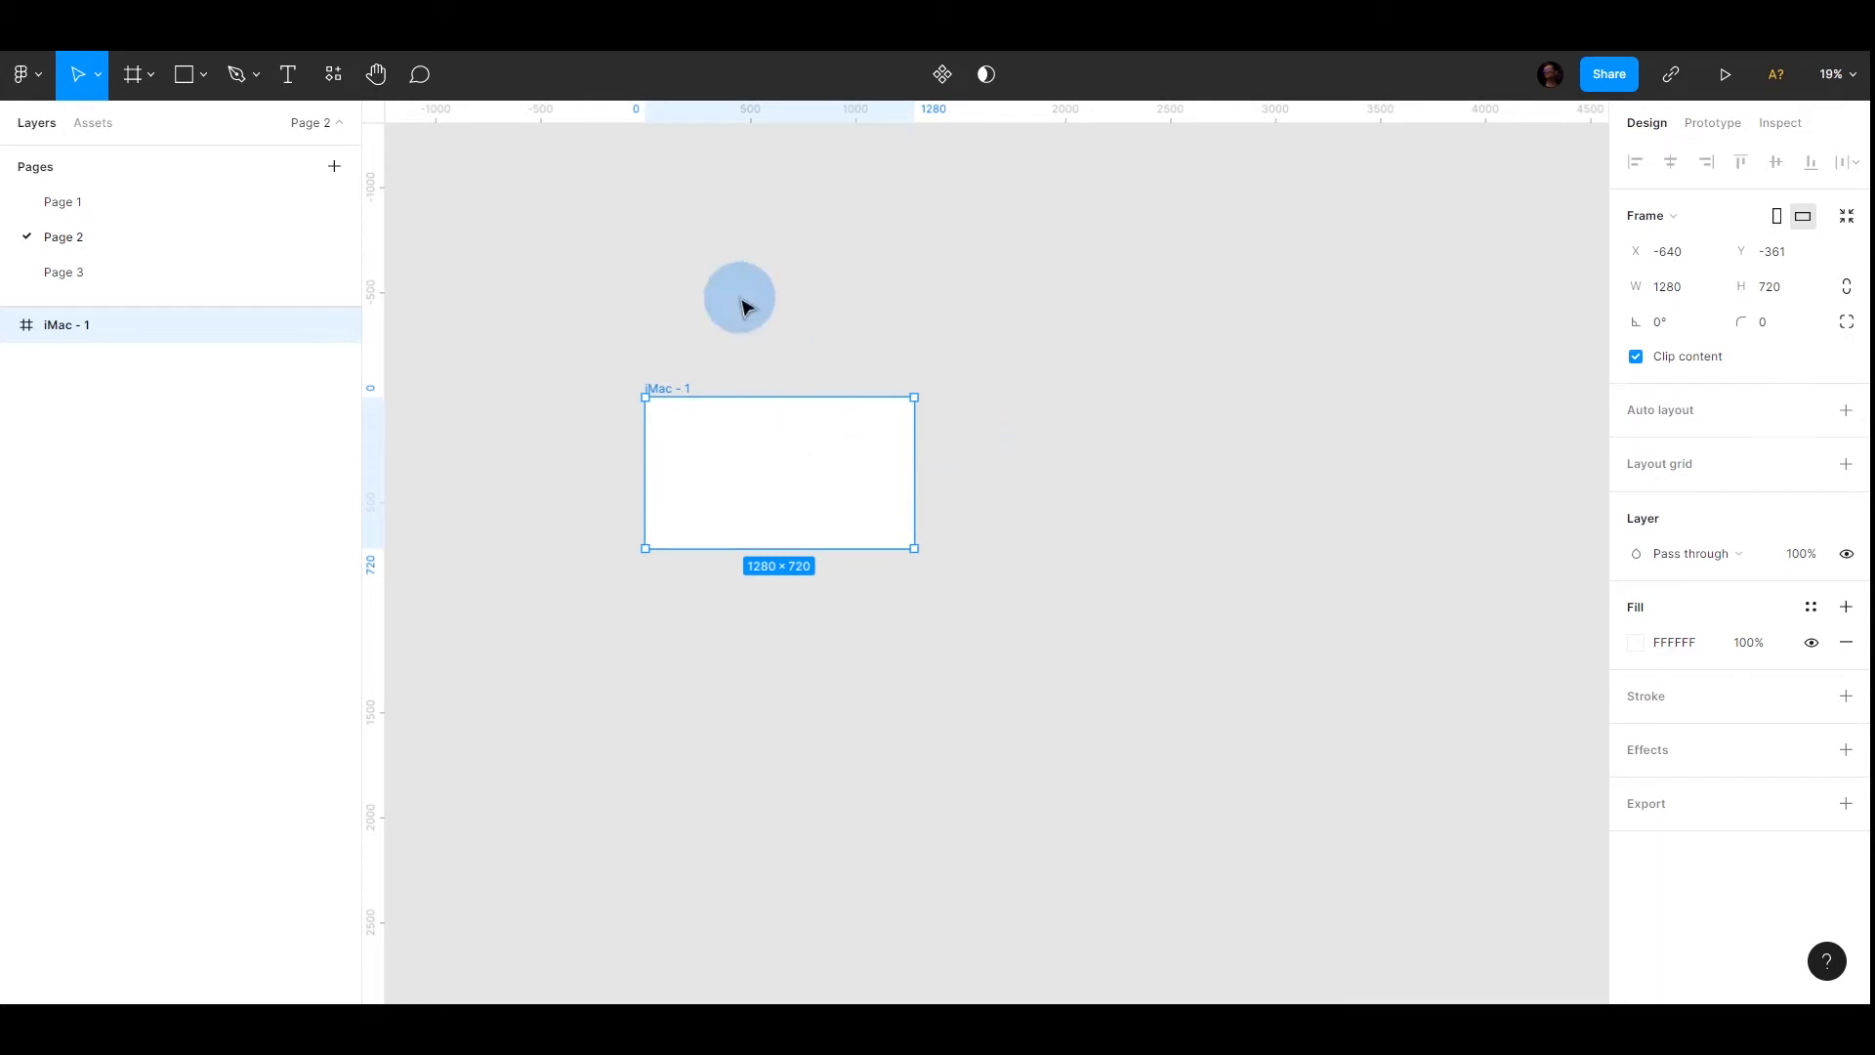
{"action": "left_click", "coordinate": [137, 88]}
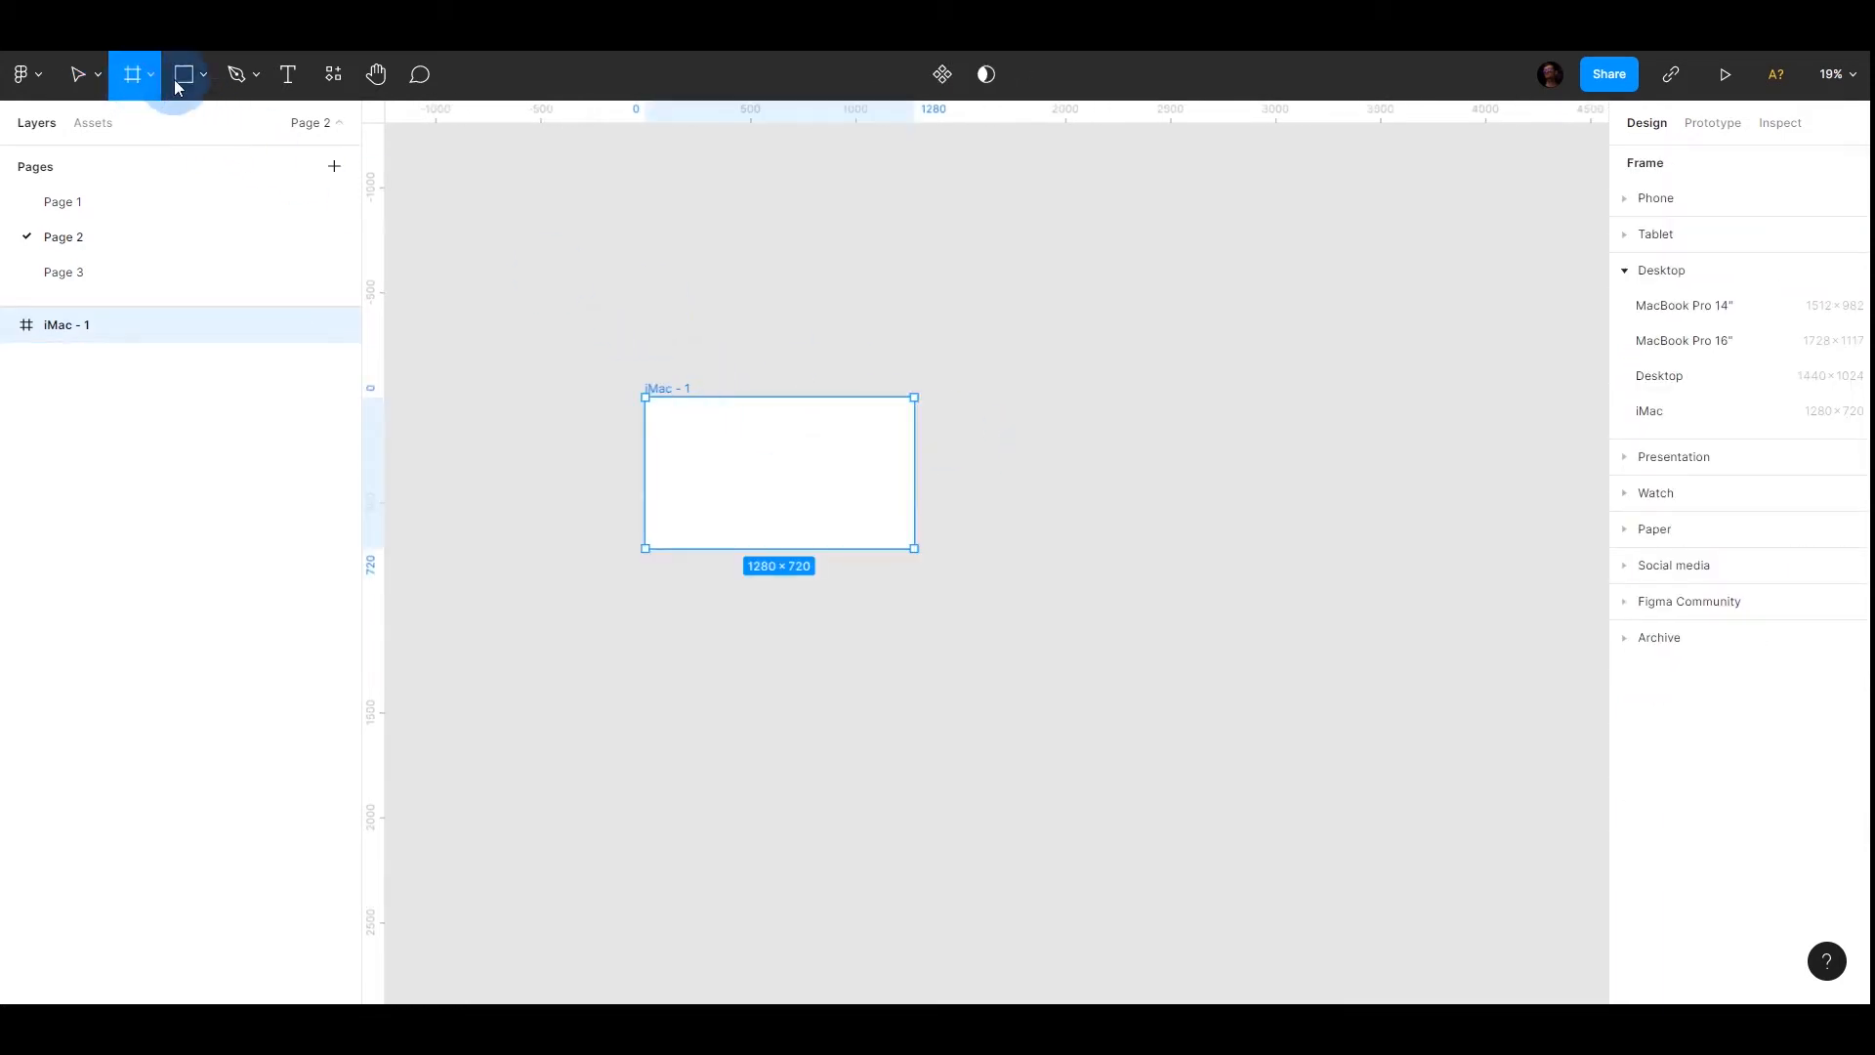
{"action": "left_click", "coordinate": [1647, 379]}
{"action": "left_click_drag", "start_coordinate": [1078, 547], "coordinate": [1087, 491]}
Add a MacBook Pro 14" preset frame next to the Desktop frame, bottom-aligned with it and spaced 98 apart
{"action": "scroll", "coordinate": [1082, 489], "scroll_direction": "right", "scroll_amount": 3}
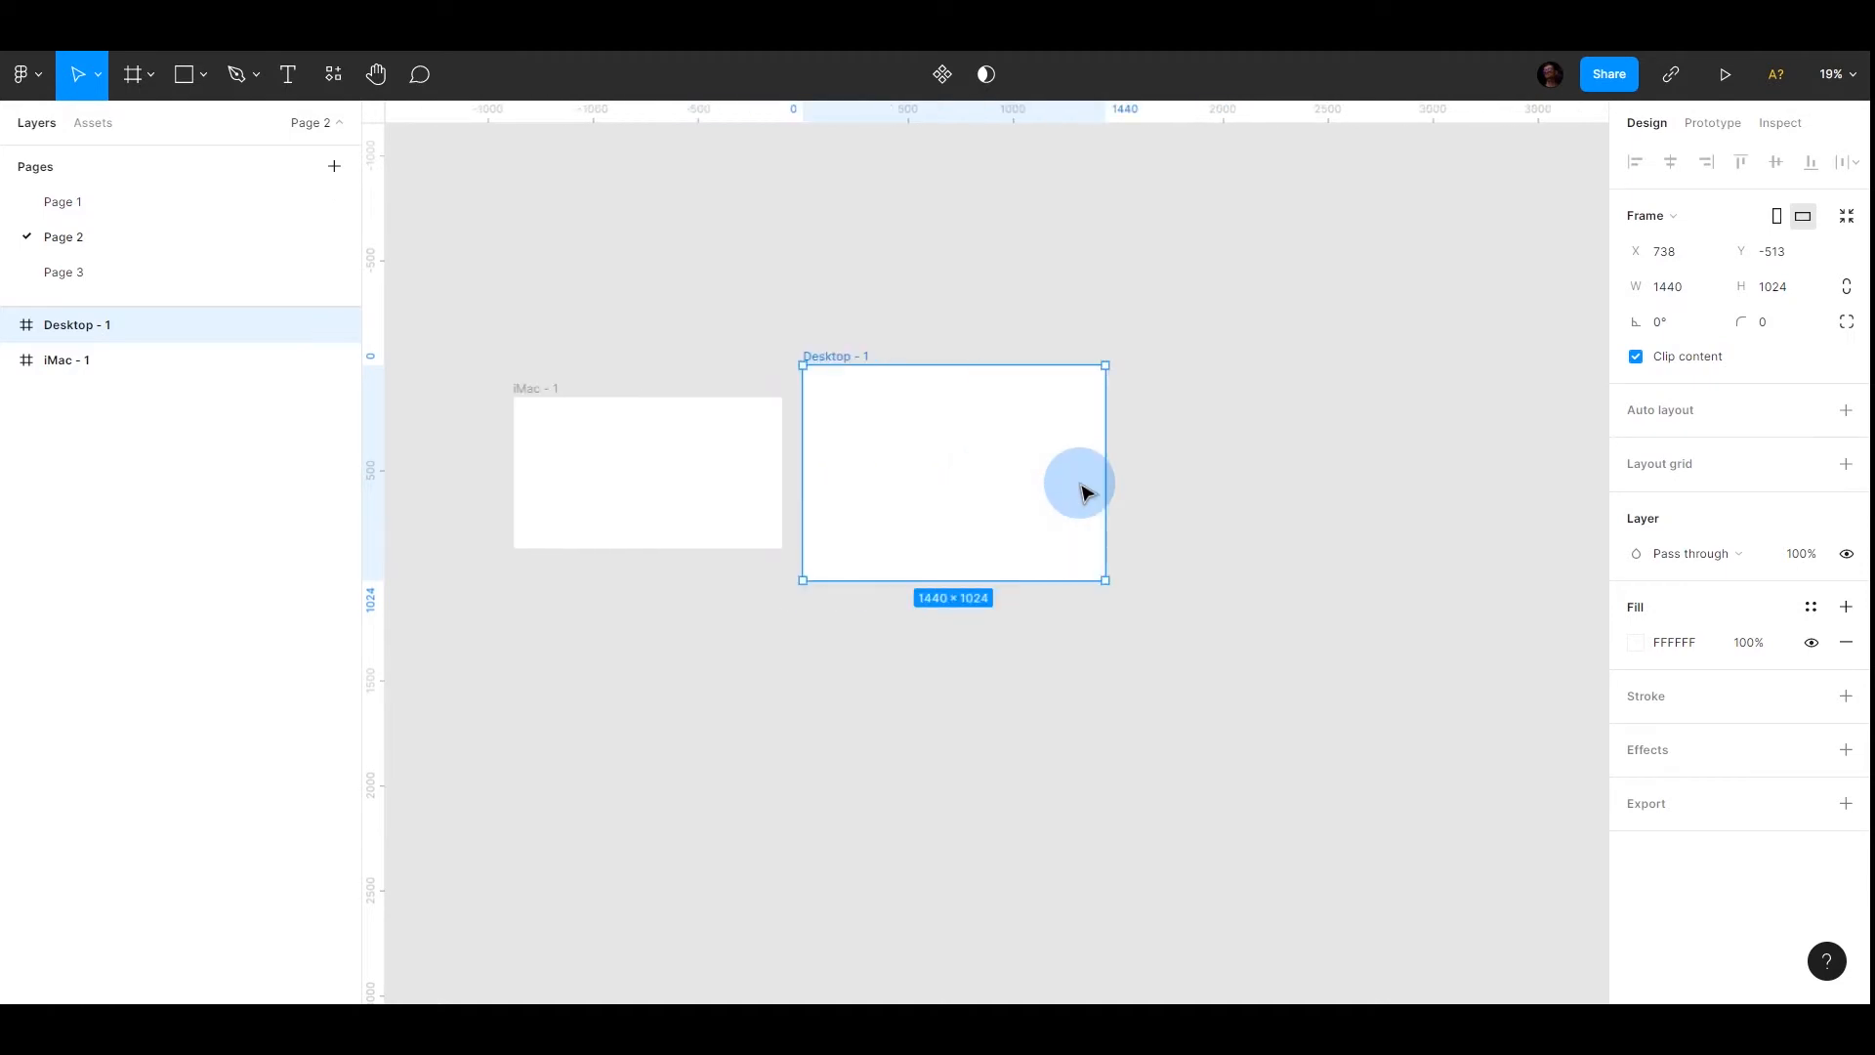
{"action": "left_click", "coordinate": [133, 86]}
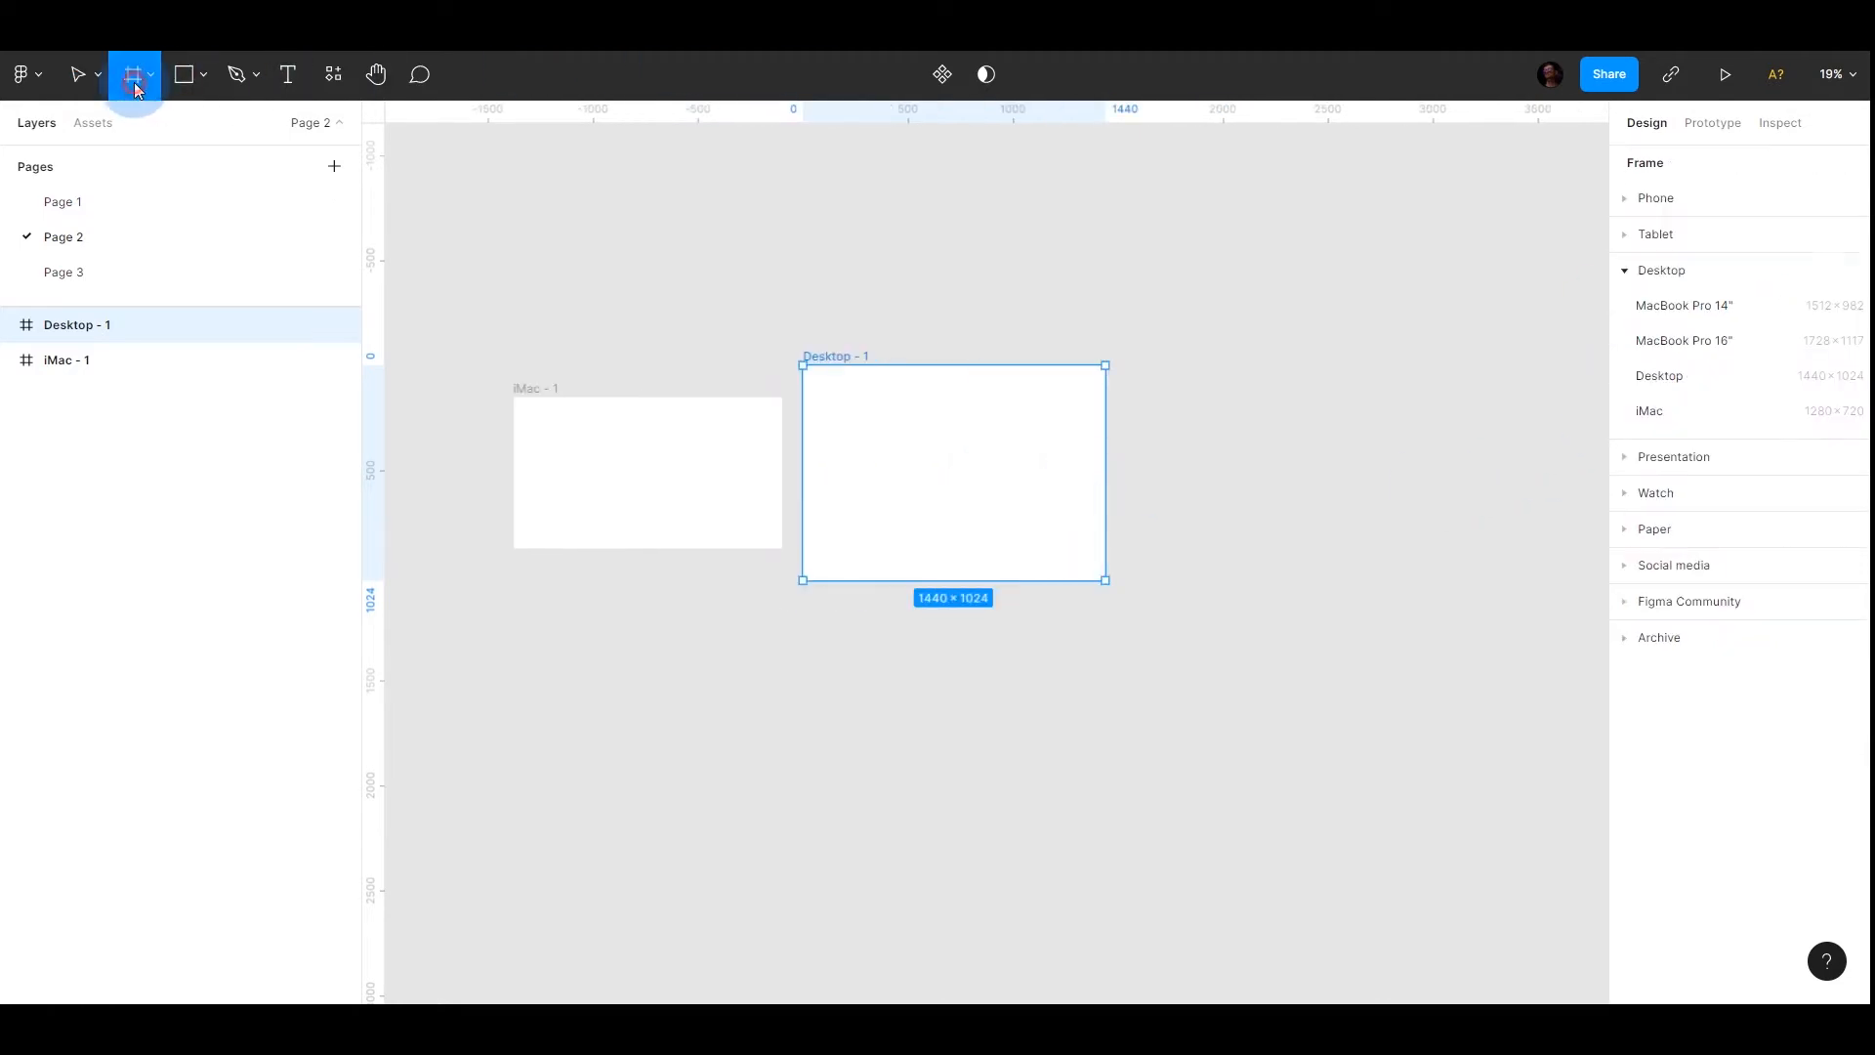
{"action": "left_click", "coordinate": [1683, 305]}
{"action": "left_click_drag", "start_coordinate": [1253, 571], "coordinate": [1267, 499]}
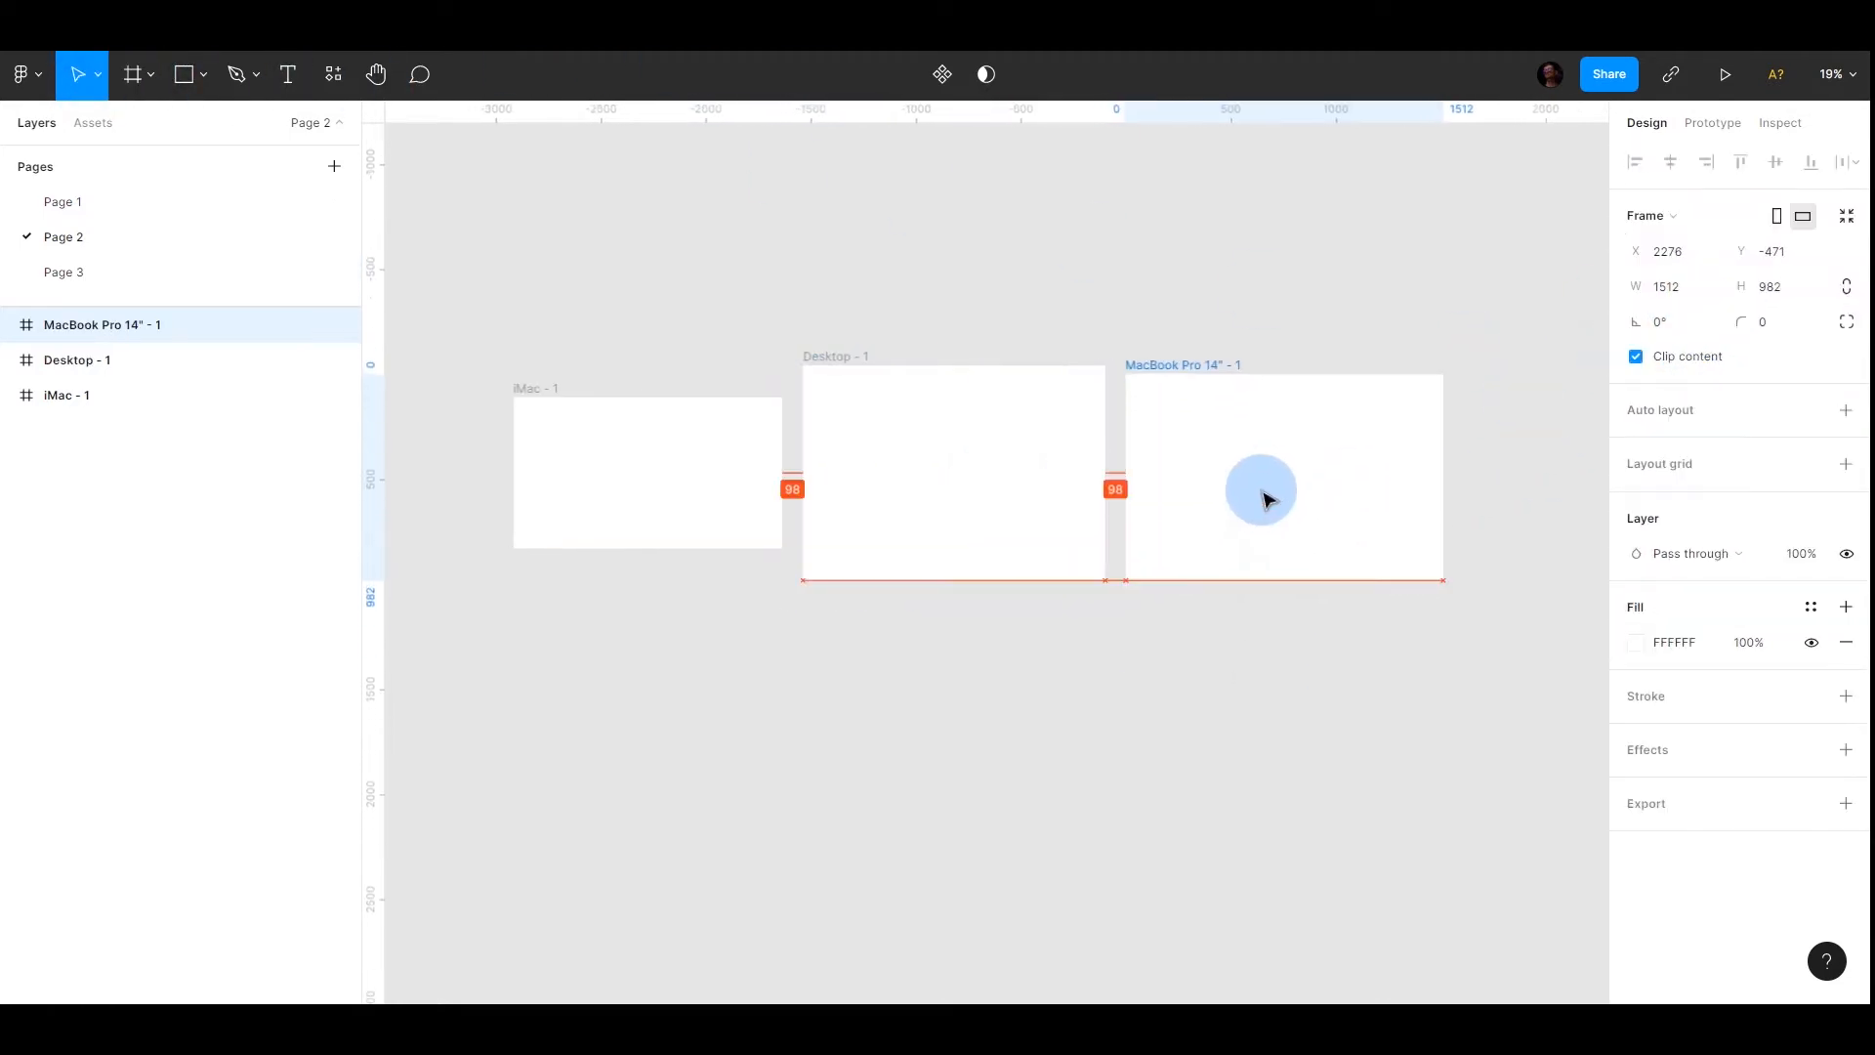
{"action": "left_click", "coordinate": [1197, 322]}
Add an iPad Pro 12.9" preset frame and place it below the iMac frame, aligned with its left edge
{"action": "scroll", "coordinate": [1143, 420], "scroll_direction": "right", "scroll_amount": 1}
{"action": "scroll", "coordinate": [1131, 440], "scroll_direction": "left", "scroll_amount": 2}
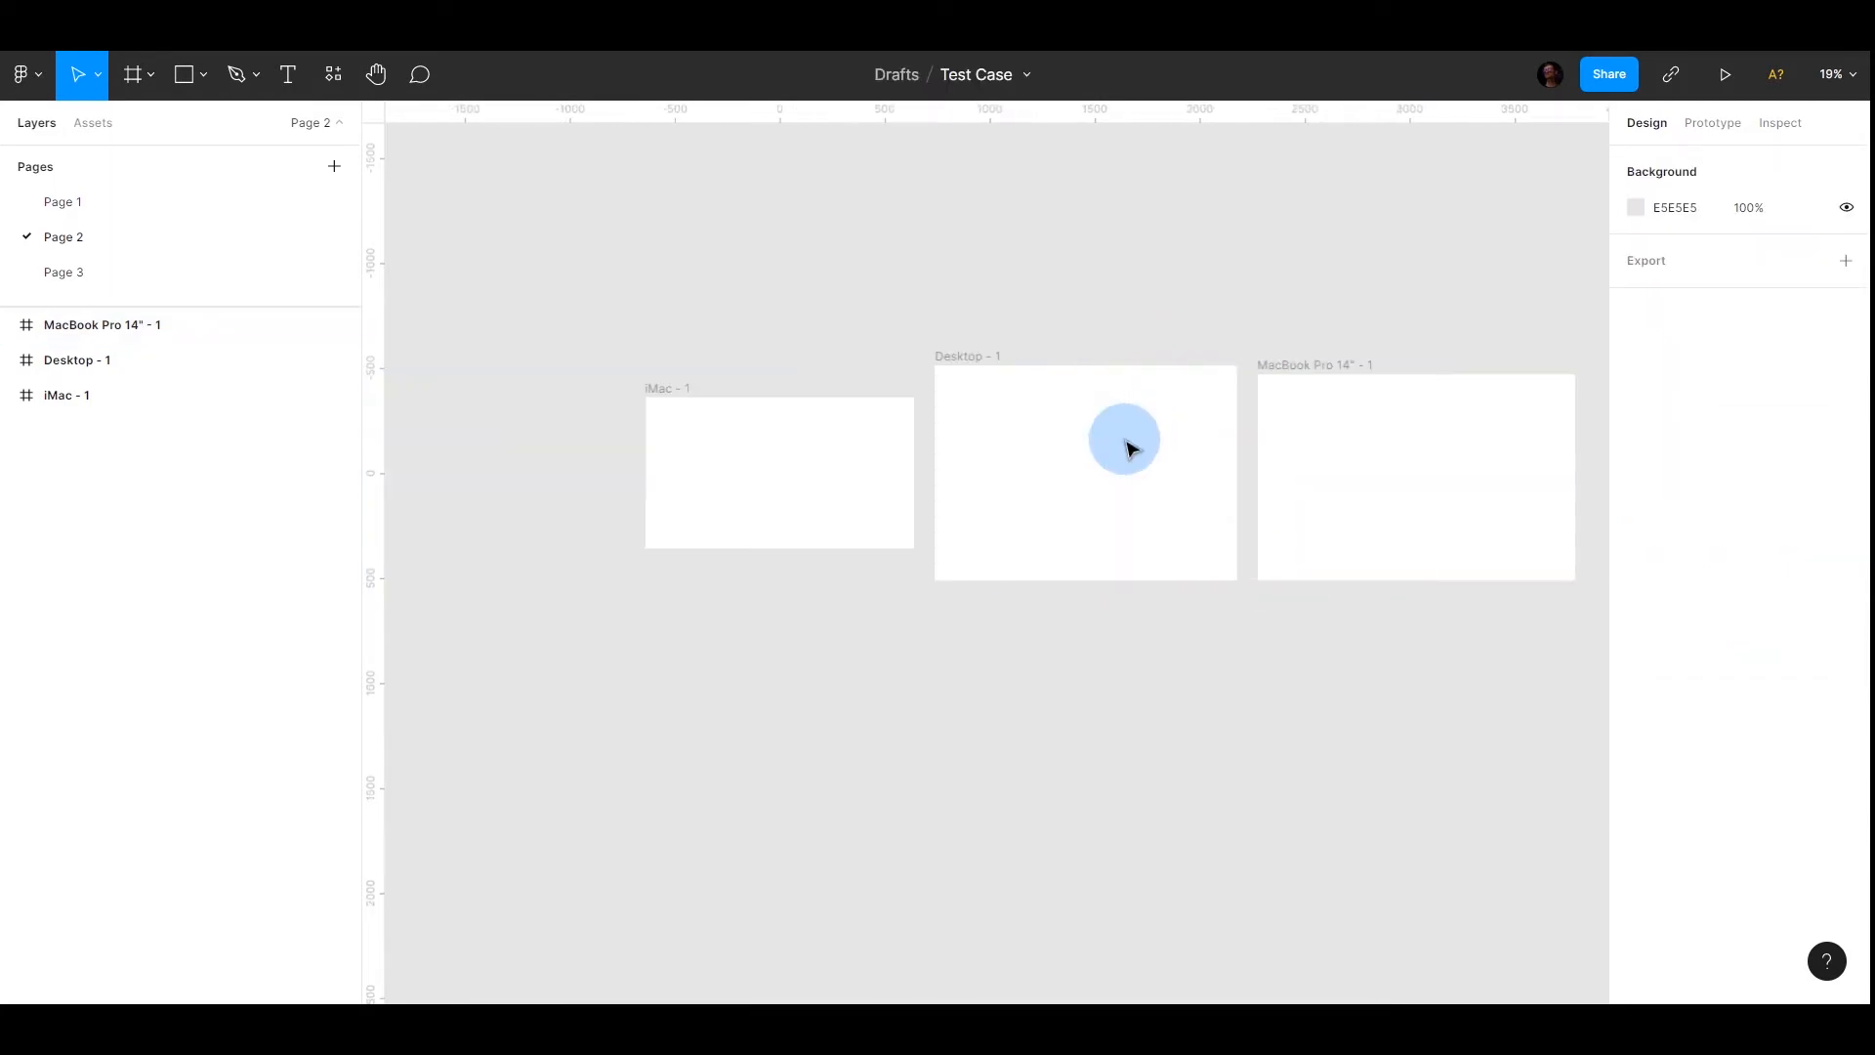
{"action": "scroll", "coordinate": [1126, 446], "scroll_direction": "right", "scroll_amount": 1}
{"action": "key", "text": "f"}
{"action": "left_click", "coordinate": [1625, 232]}
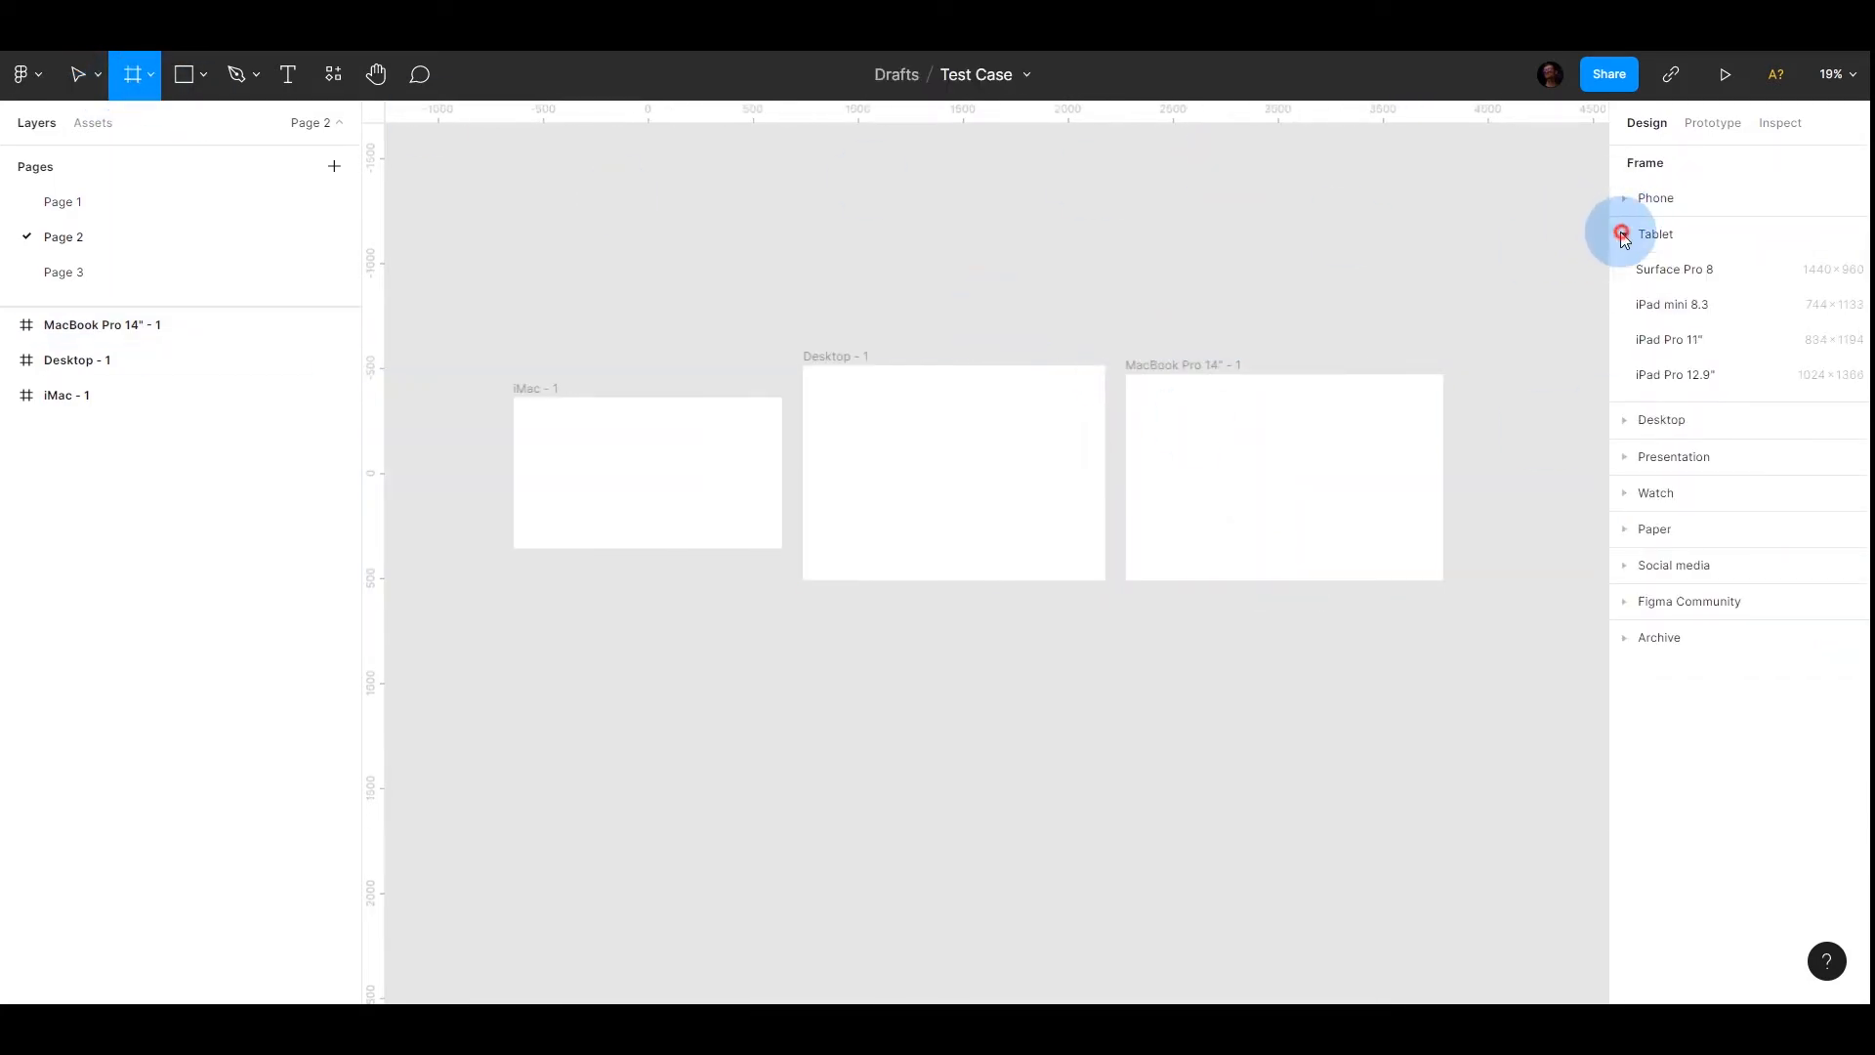
{"action": "left_click", "coordinate": [1638, 372]}
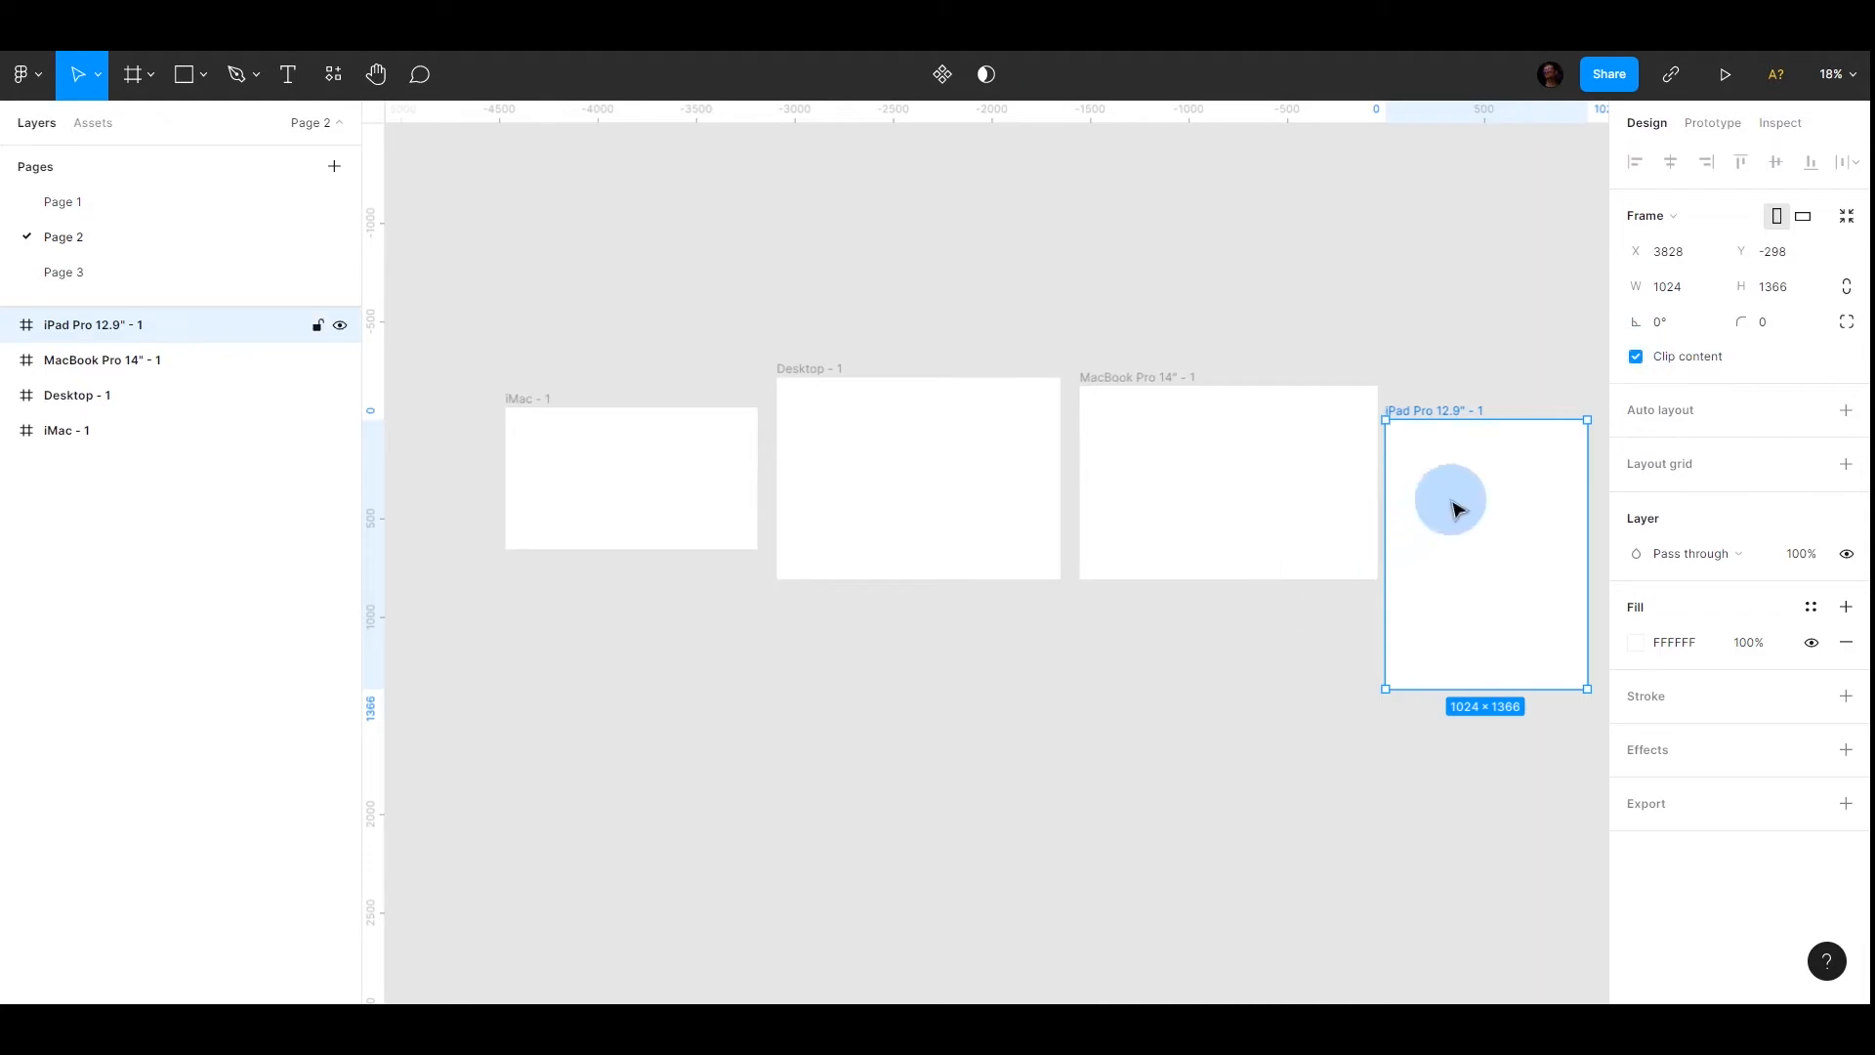
{"action": "left_click_drag", "start_coordinate": [623, 720], "coordinate": [528, 709]}
Add an iPad Pro 11" preset frame and place it beside the iPad Pro 12.9" frame, aligned with its top
{"action": "left_click", "coordinate": [142, 74]}
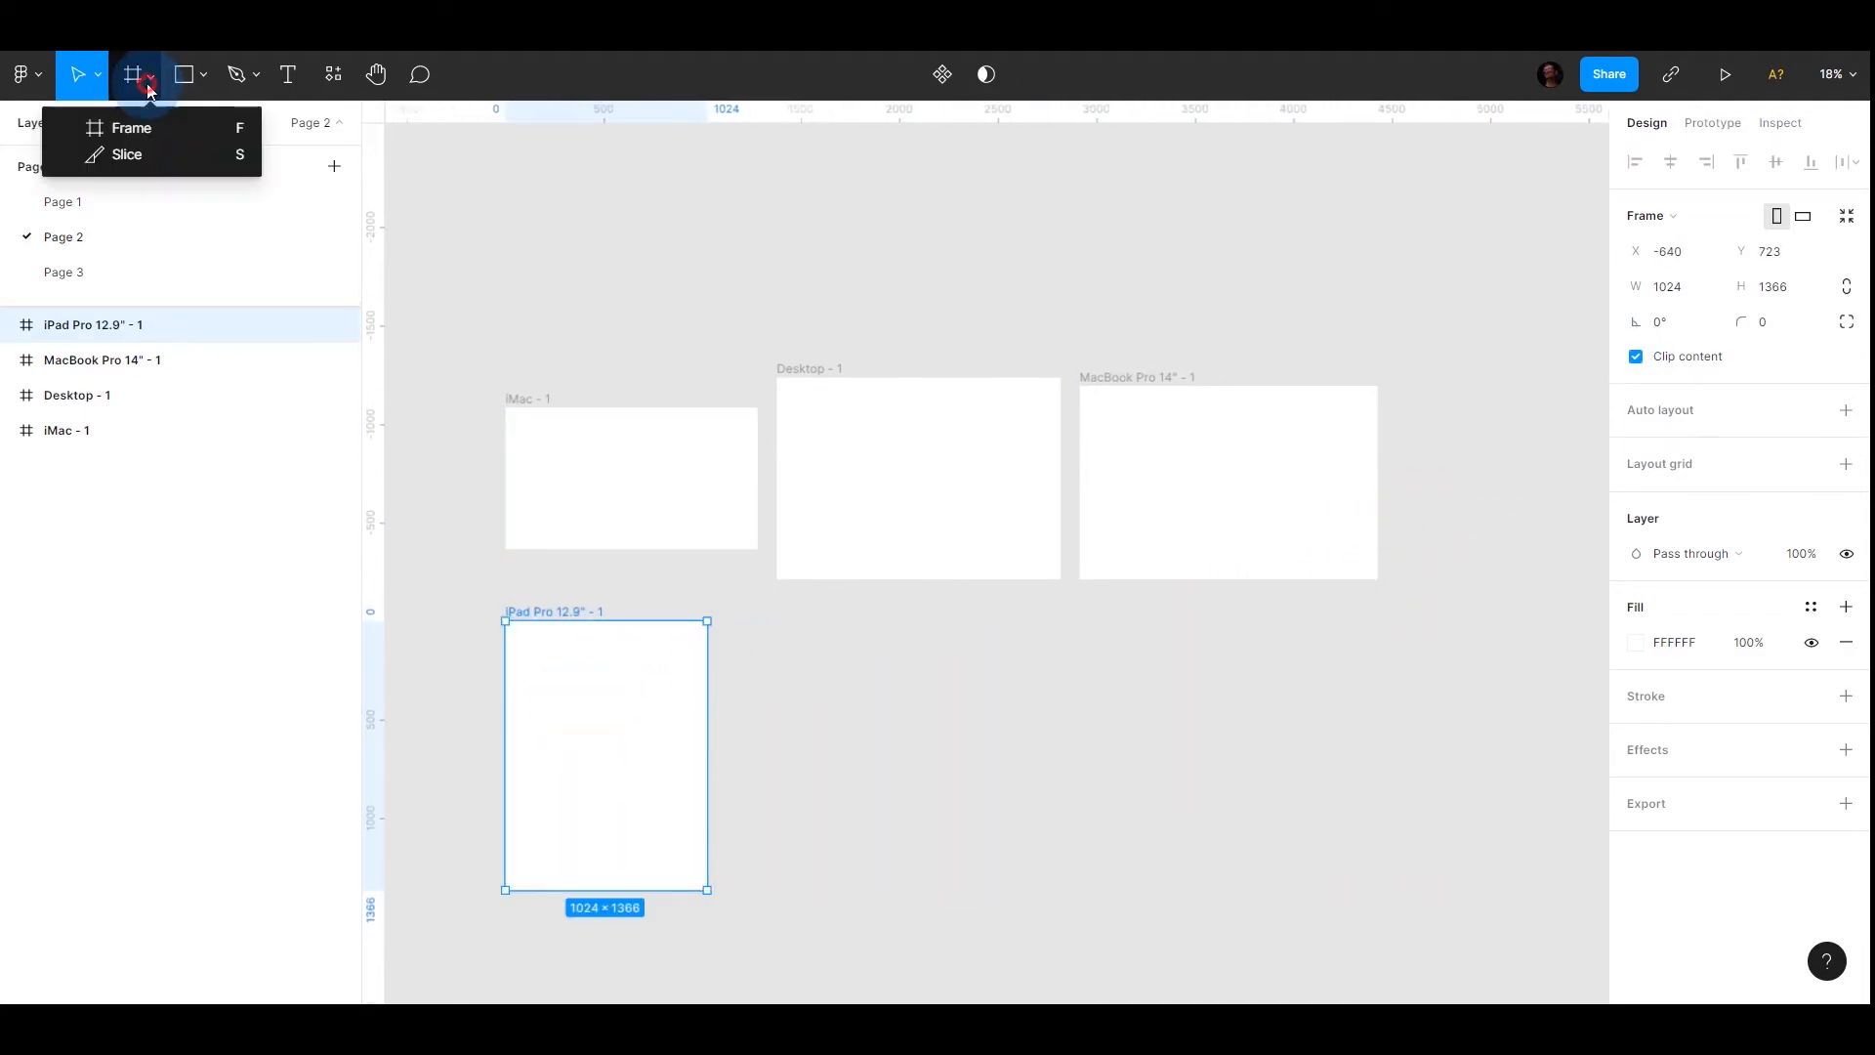
{"action": "left_click", "coordinate": [112, 132]}
{"action": "left_click", "coordinate": [1669, 338]}
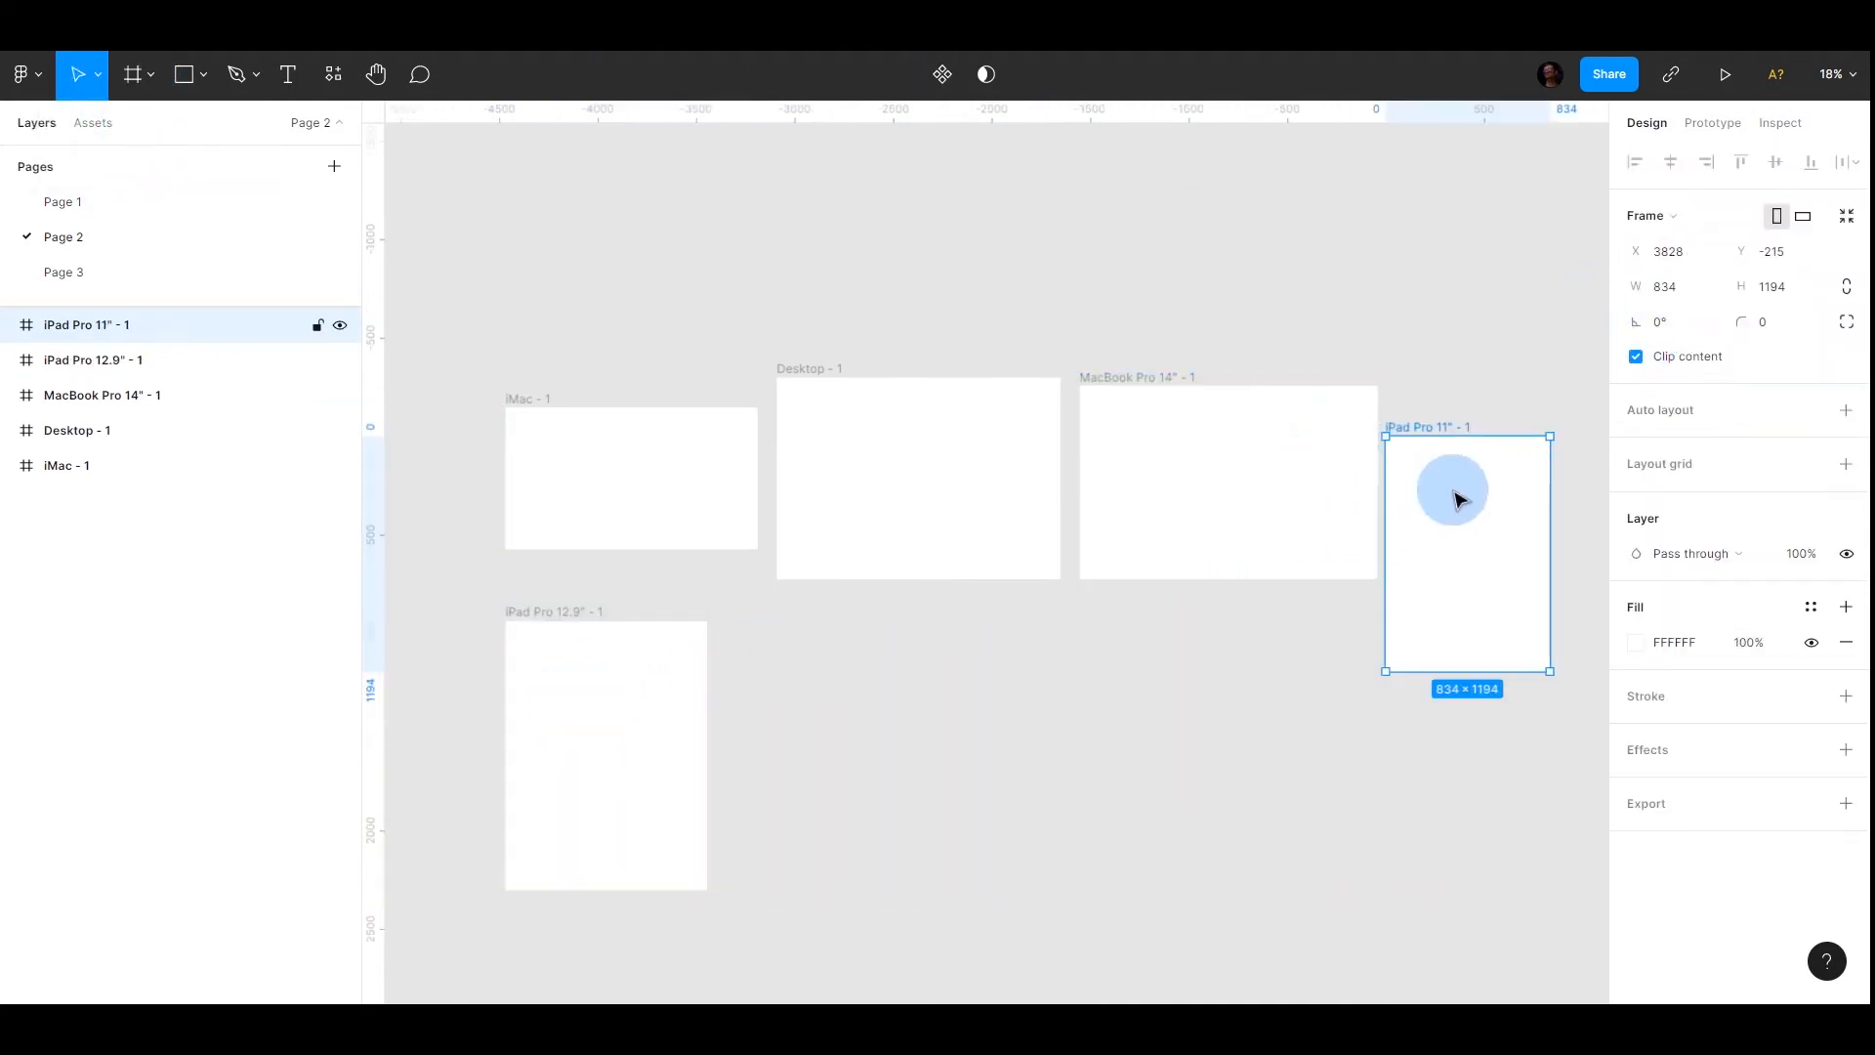
{"action": "left_click_drag", "start_coordinate": [1456, 494], "coordinate": [821, 691]}
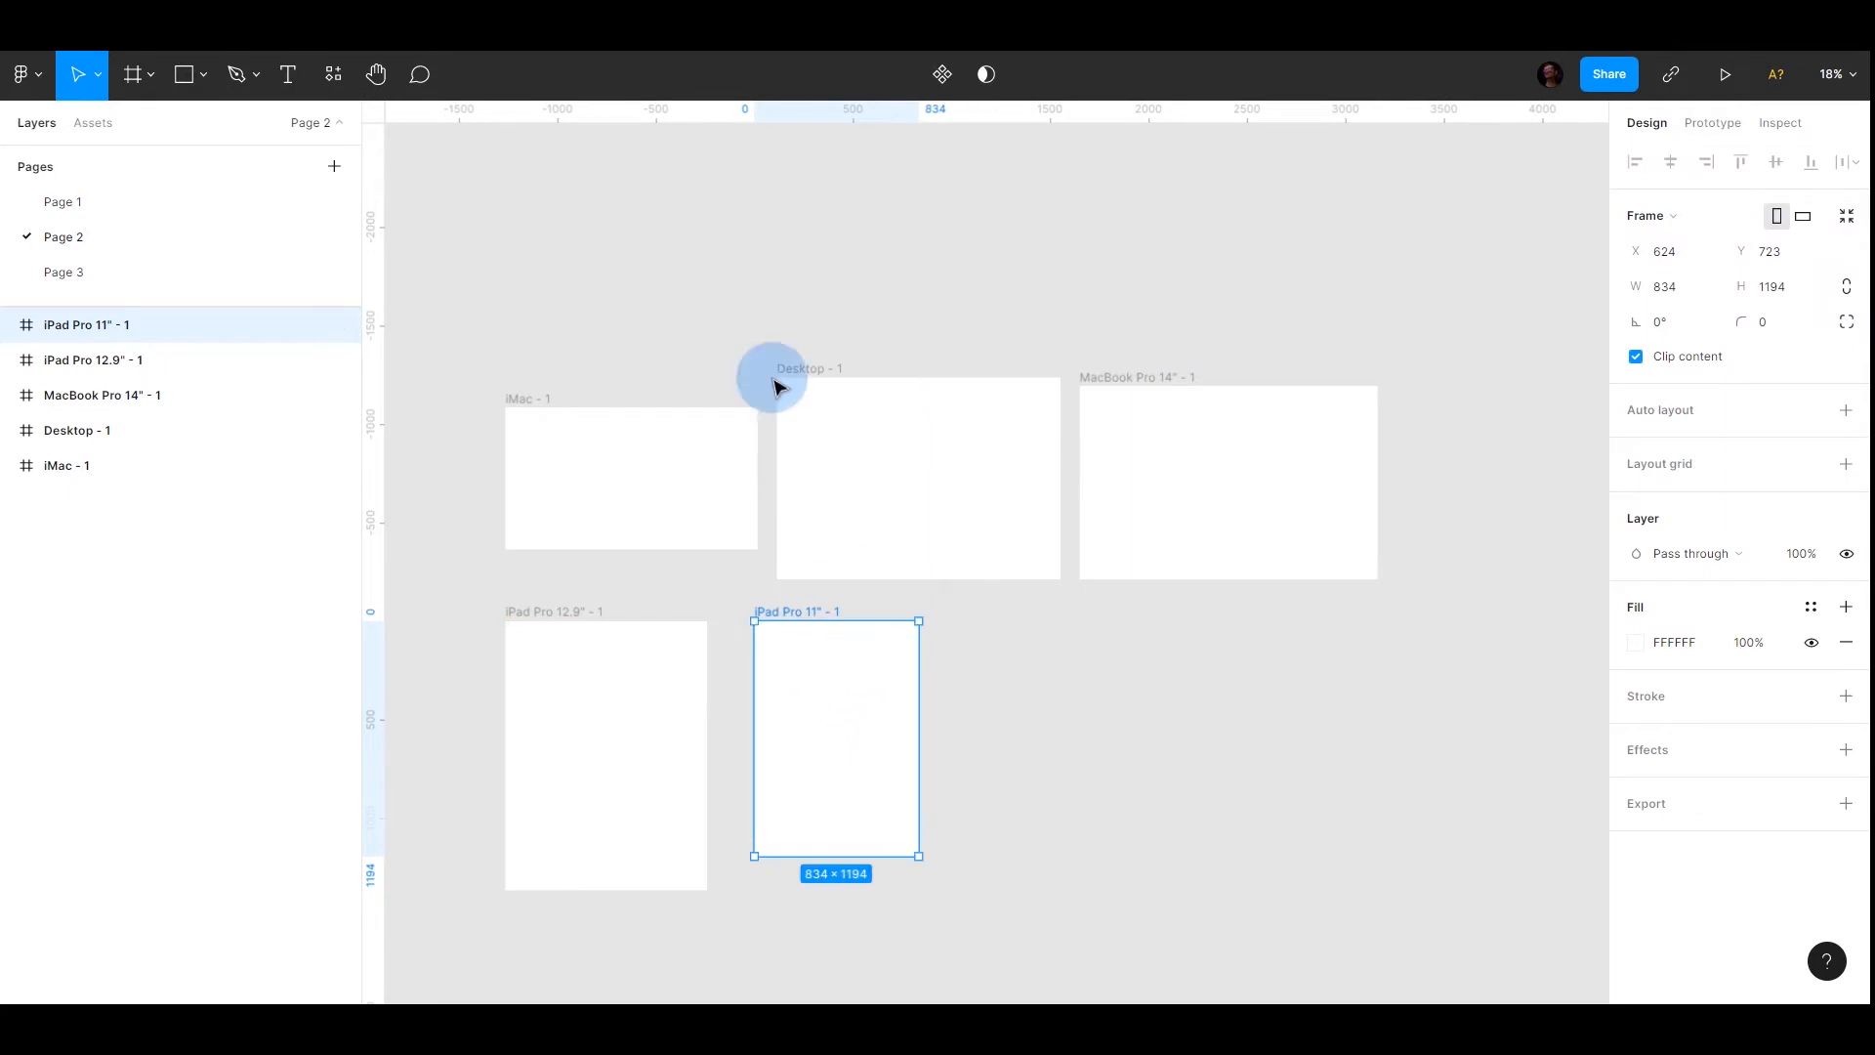
Add an iPhone 13 Pro Max preset frame and place it beside the iPad Pro 11" frame, aligned with its top
{"action": "left_click", "coordinate": [135, 74]}
{"action": "left_click", "coordinate": [1626, 198]}
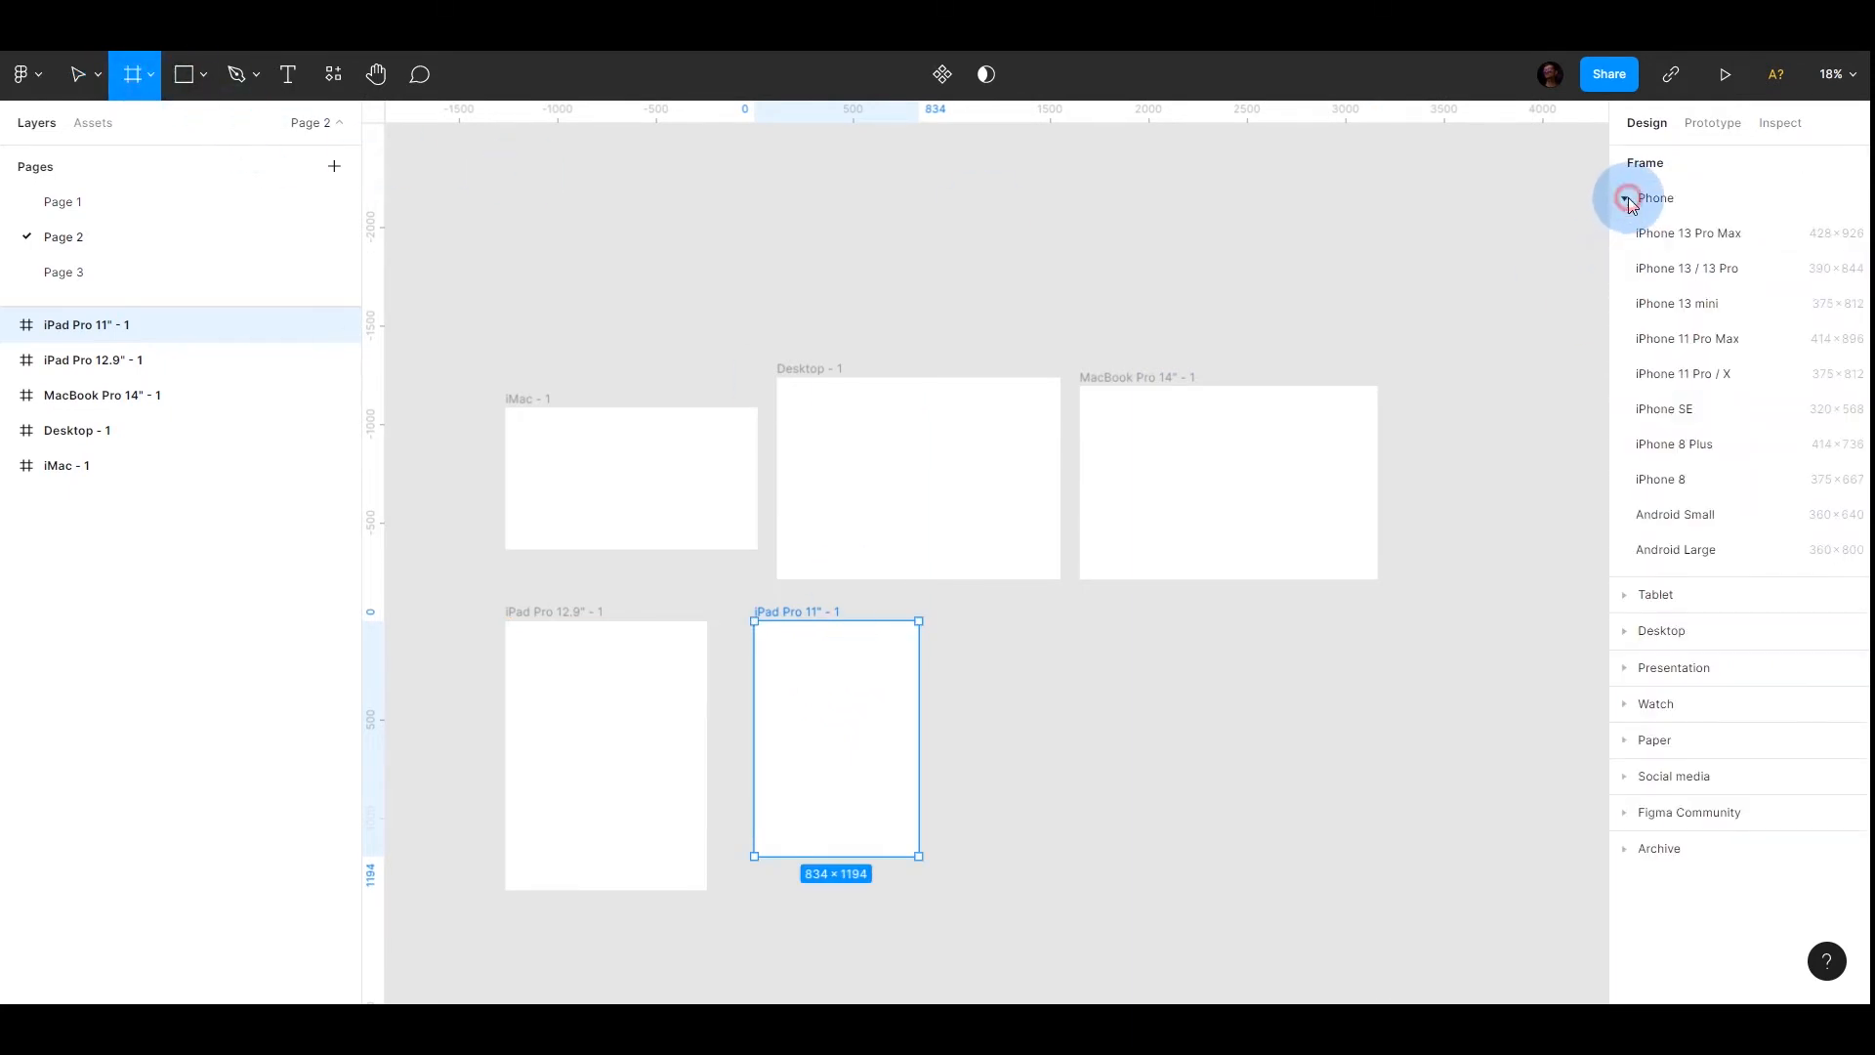
{"action": "left_click", "coordinate": [1644, 235]}
{"action": "left_click_drag", "start_coordinate": [1423, 536], "coordinate": [1017, 708]}
Add an iPhone 13 mini preset frame and place it beside the iPhone 13 Pro Max frame in the second row
{"action": "key", "text": "f"}
{"action": "left_click", "coordinate": [1807, 301]}
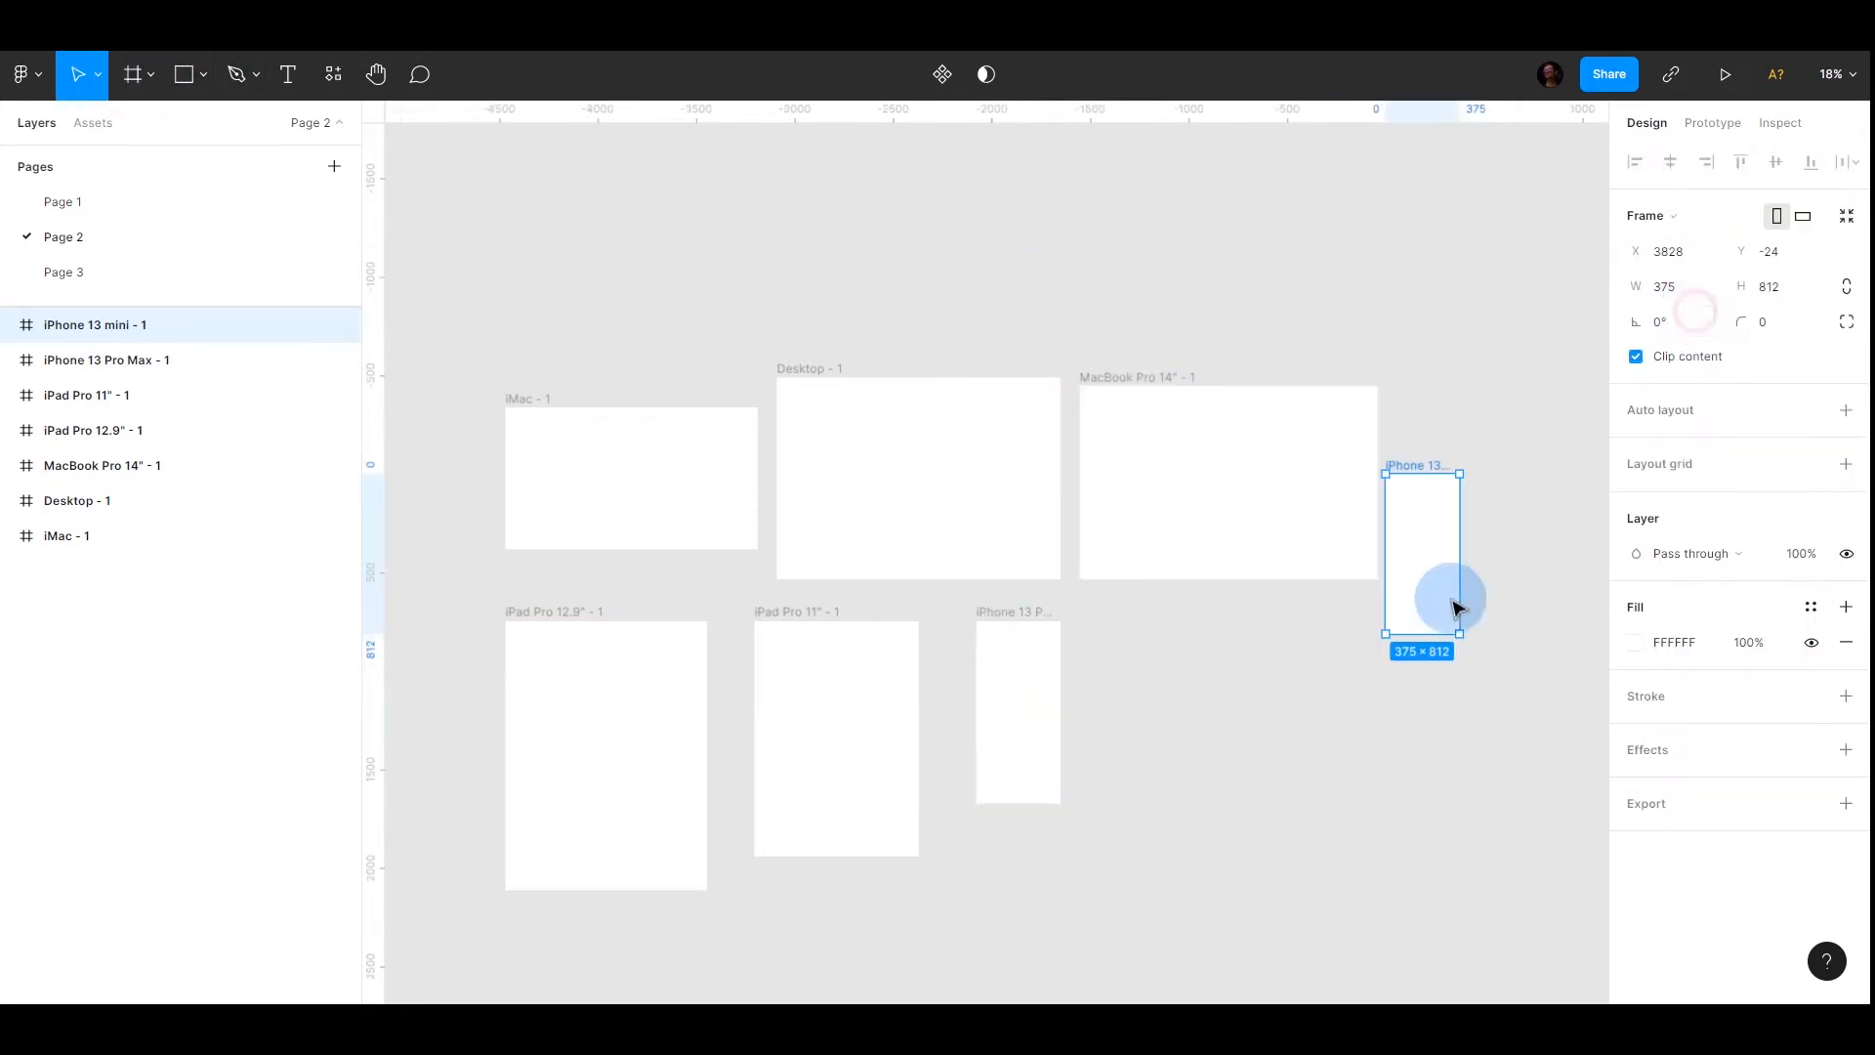
{"action": "left_click_drag", "start_coordinate": [1452, 606], "coordinate": [1172, 703]}
Add an Android Small preset frame and place it at the end of the second row, beside the iPhone 13 mini frame
{"action": "left_click", "coordinate": [134, 75]}
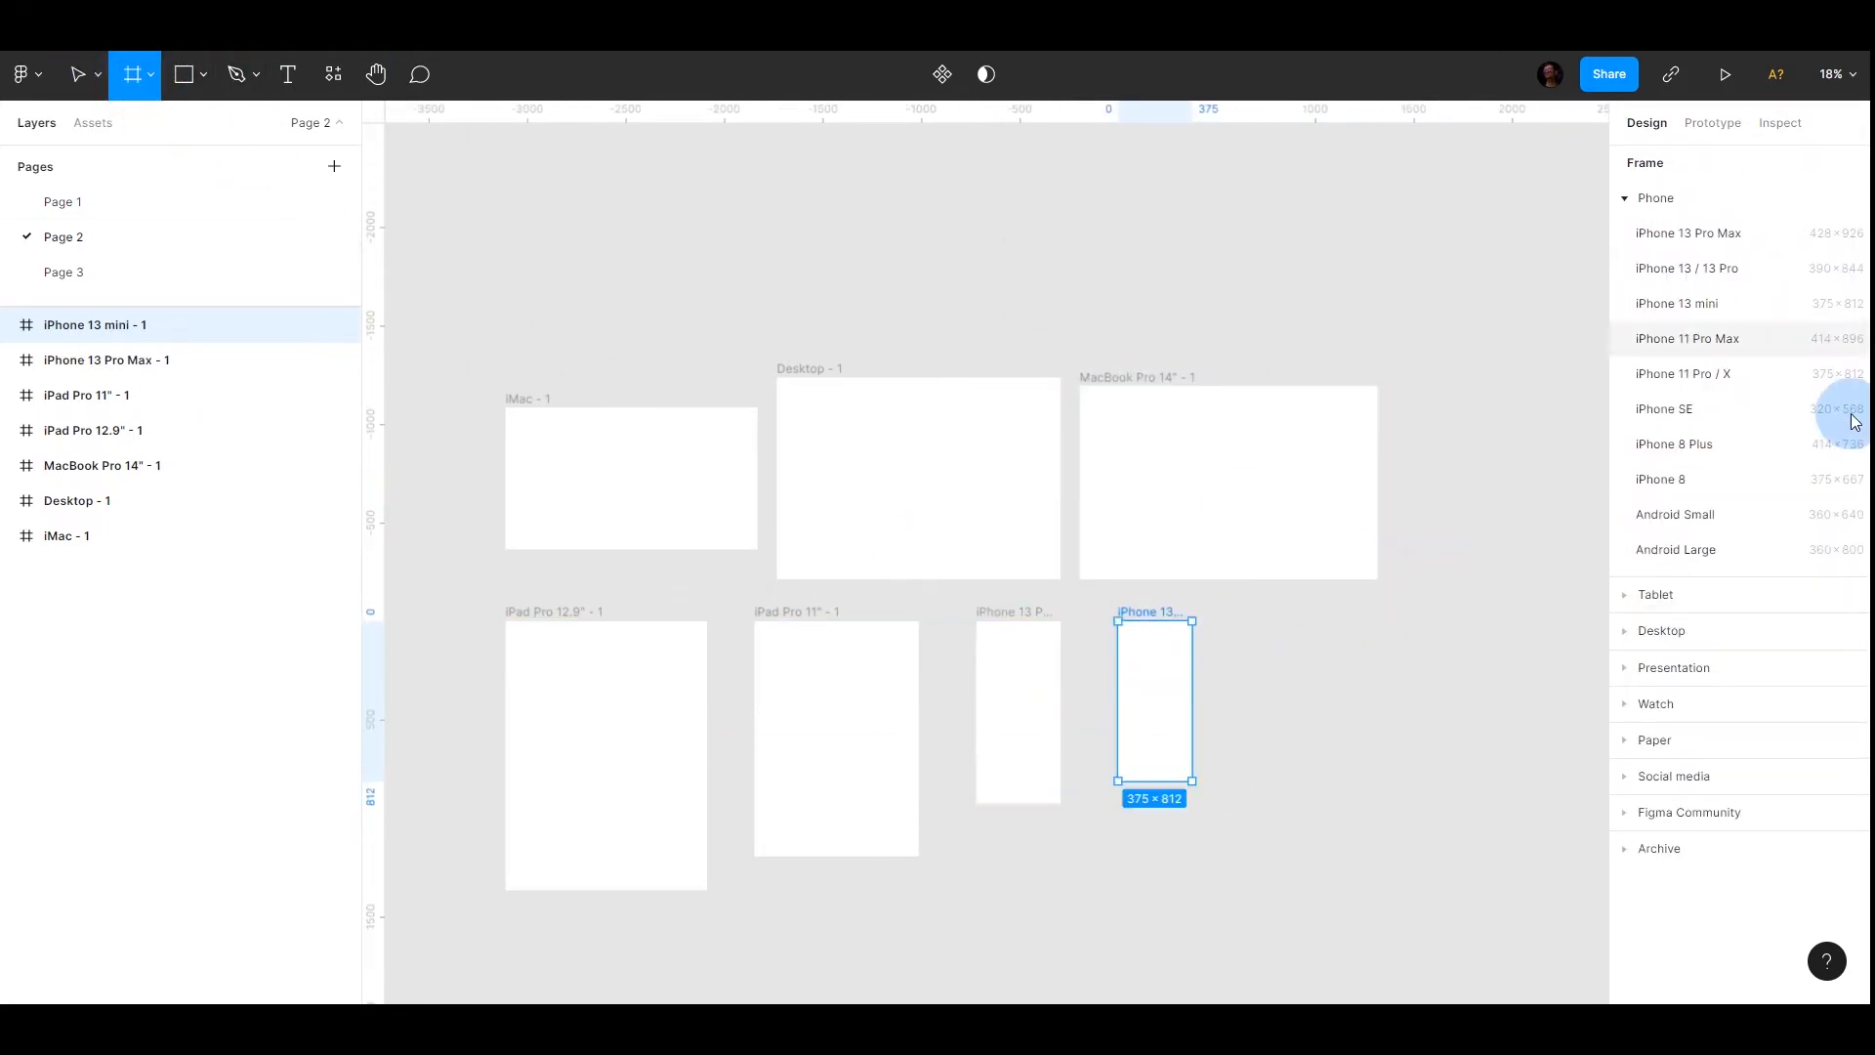
{"action": "left_click", "coordinate": [1665, 516]}
{"action": "left_click_drag", "start_coordinate": [1419, 549], "coordinate": [1279, 681]}
{"action": "left_click", "coordinate": [1482, 657]}
{"action": "scroll", "coordinate": [1481, 586], "scroll_direction": "down", "scroll_amount": 3}
{"action": "left_click_drag", "start_coordinate": [1474, 190], "coordinate": [552, 599]}
{"action": "left_click", "coordinate": [837, 628]}
{"action": "left_click", "coordinate": [635, 347]}
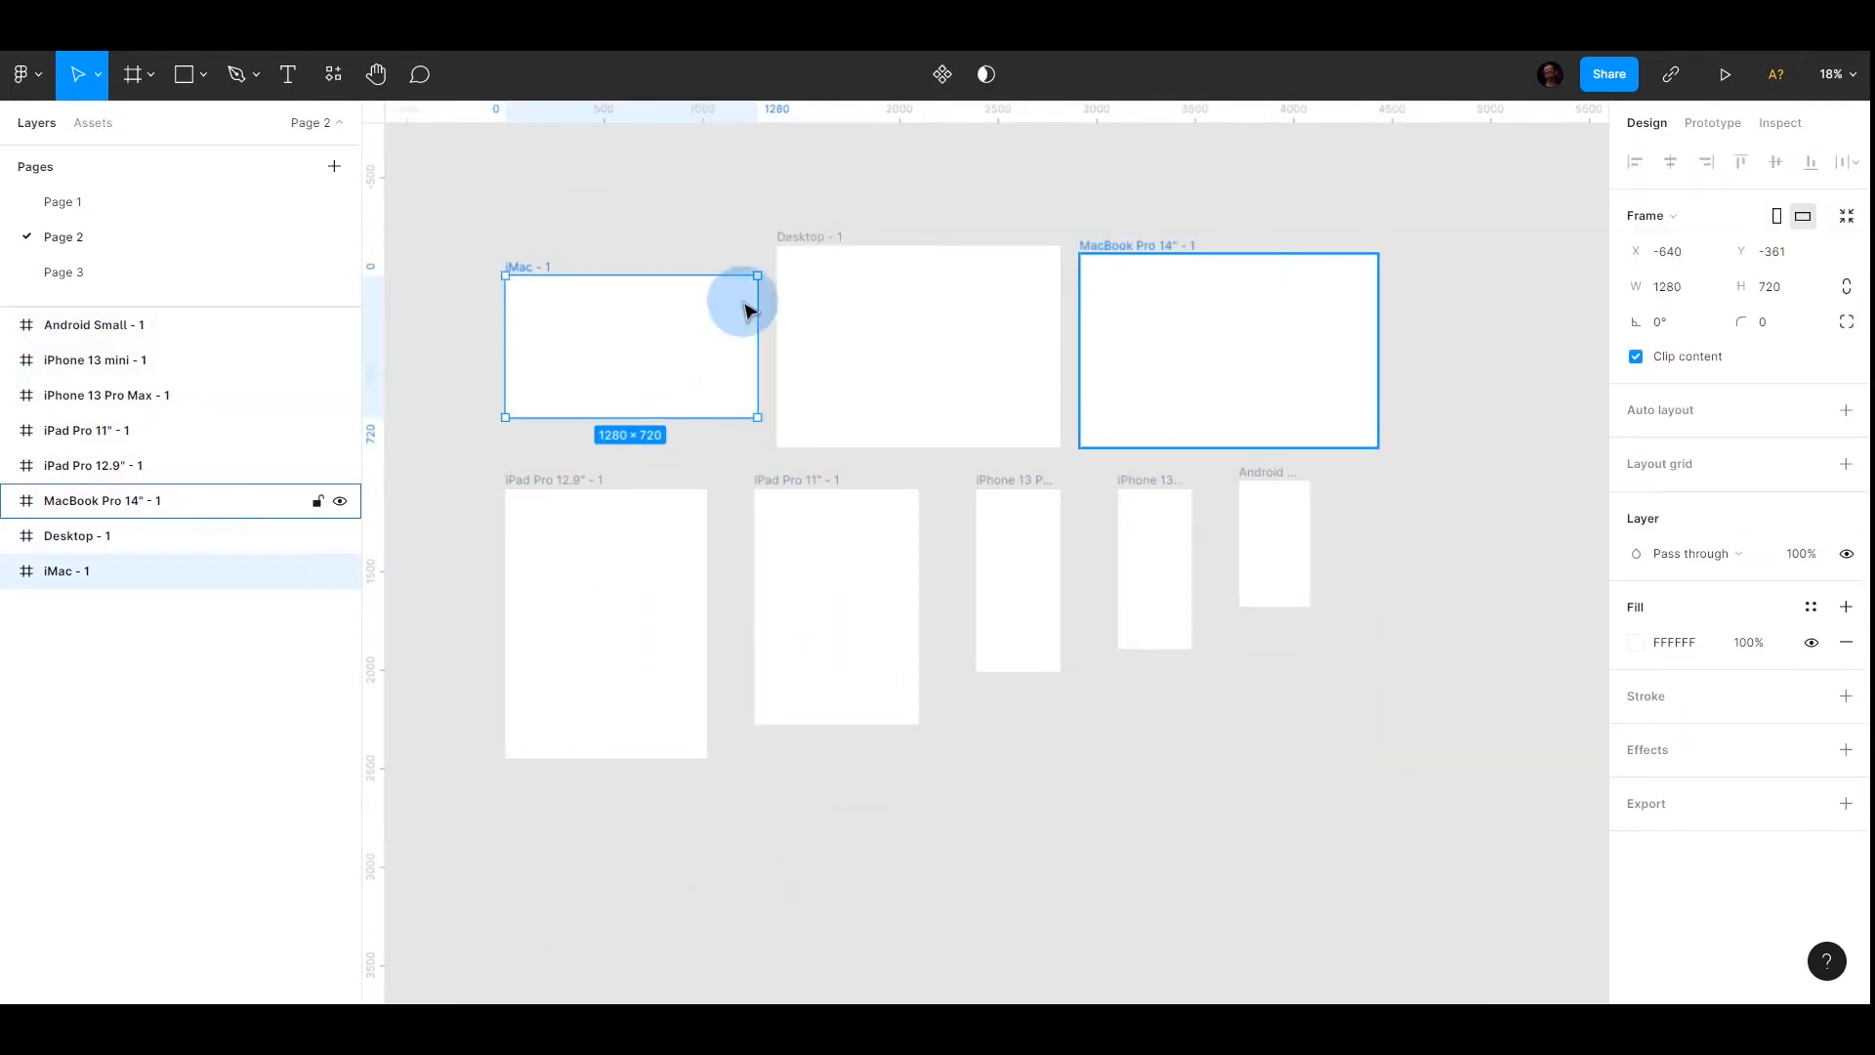
{"action": "left_click", "coordinate": [1201, 884]}
{"action": "left_click", "coordinate": [134, 75]}
{"action": "scroll", "coordinate": [1143, 302], "scroll_direction": "down", "scroll_amount": 5}
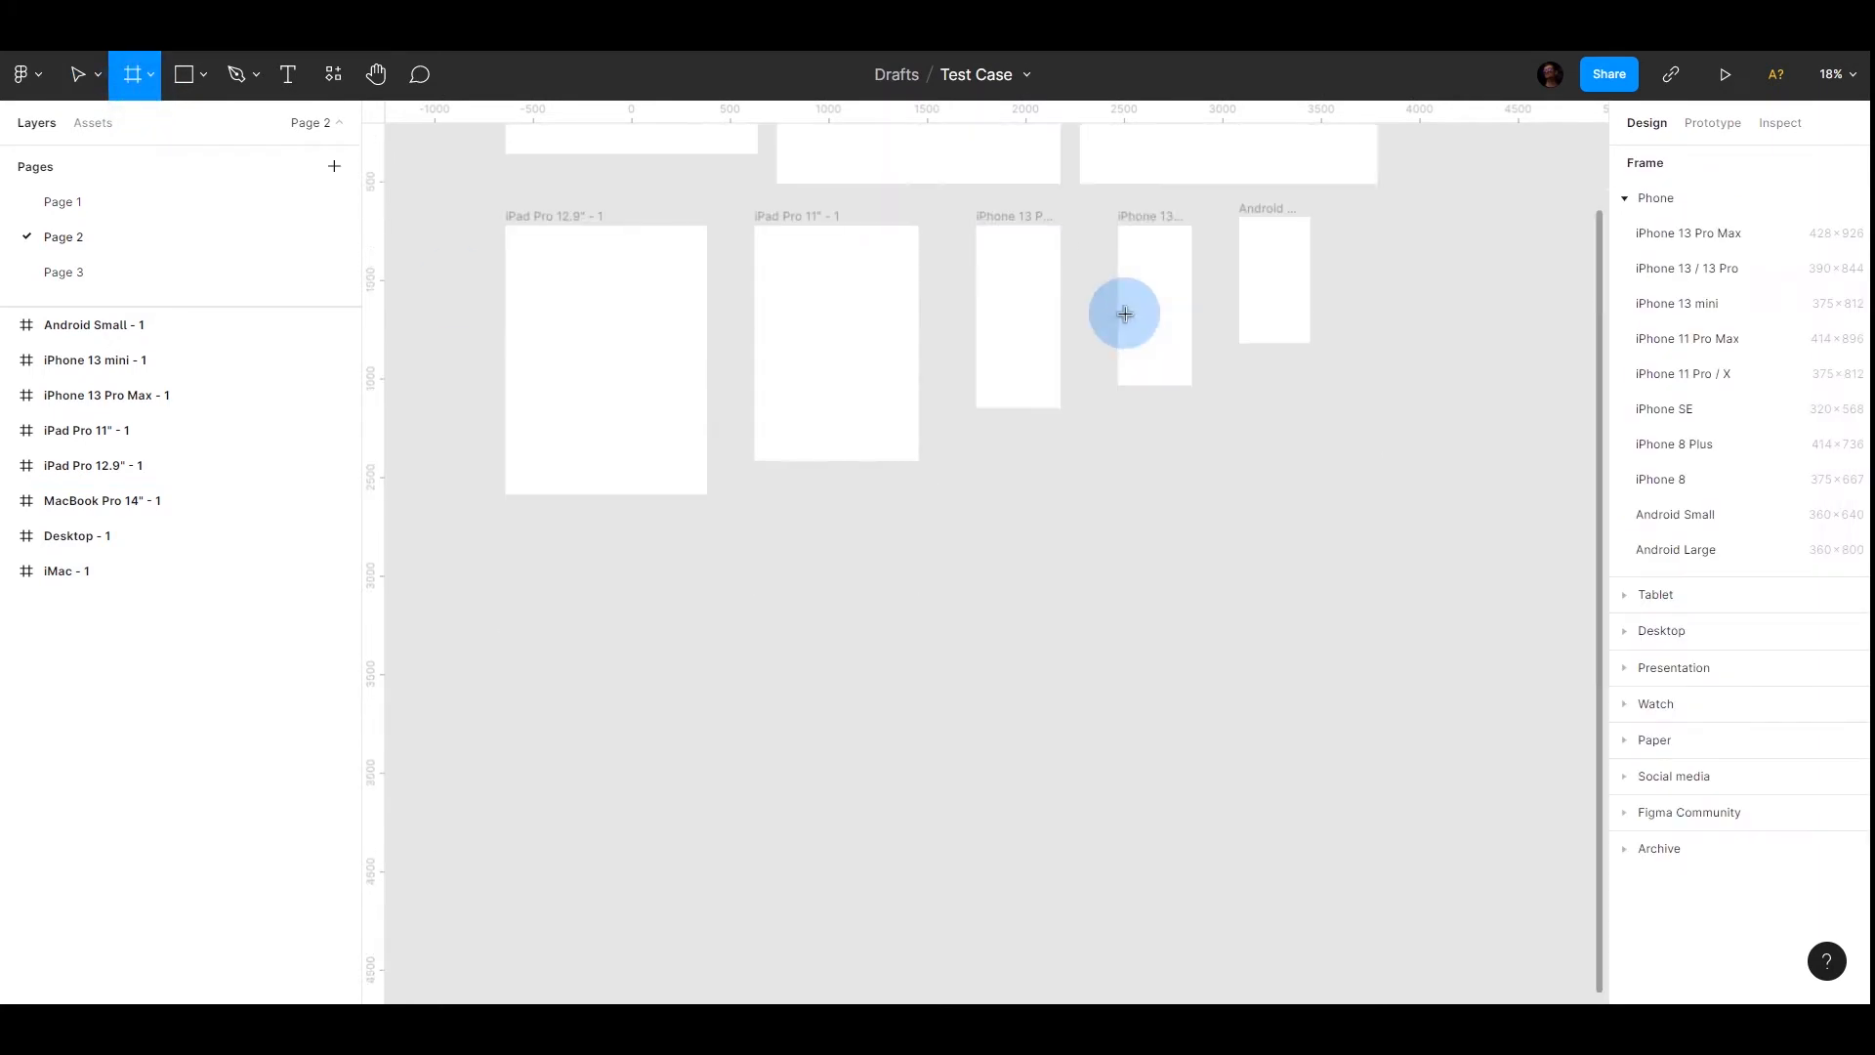
{"action": "scroll", "coordinate": [1122, 315], "scroll_direction": "up", "scroll_amount": 3}
{"action": "left_click", "coordinate": [1626, 200]}
{"action": "left_click", "coordinate": [152, 74]}
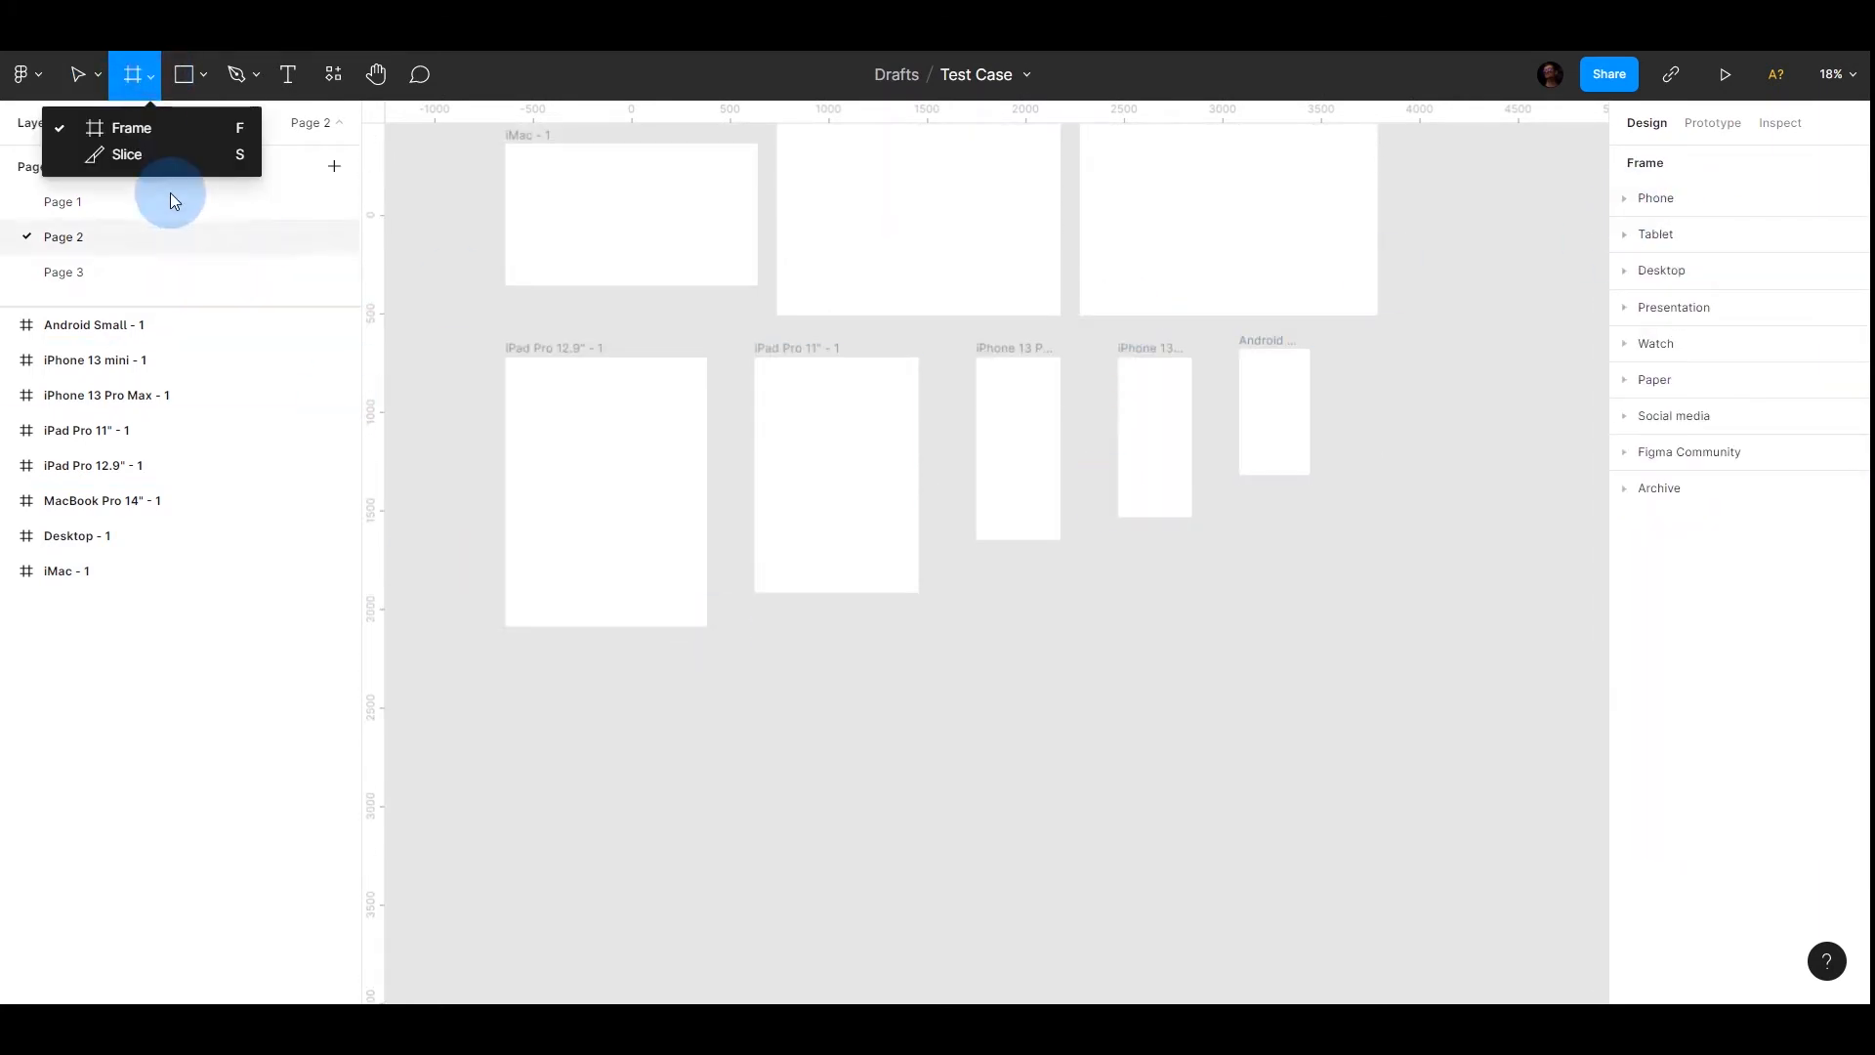
{"action": "left_click", "coordinate": [119, 156]}
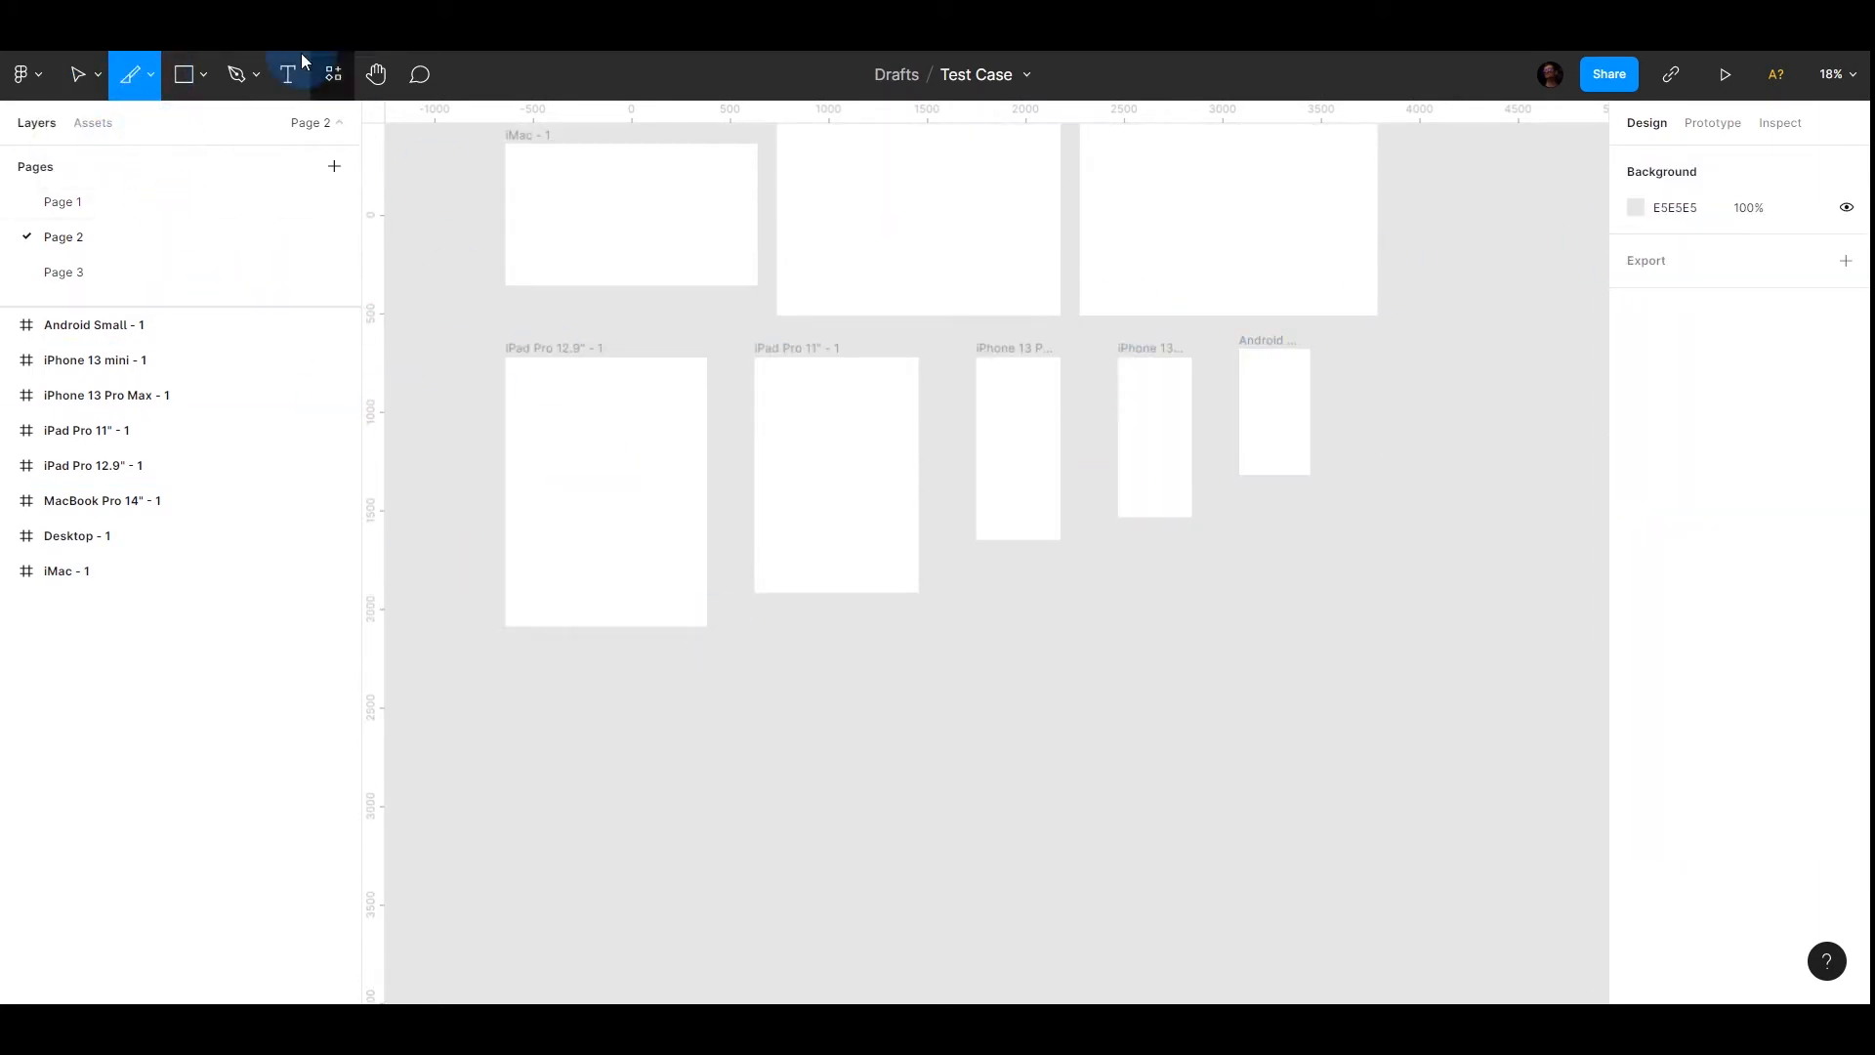
Draw a custom frame about 4427 × 2443 below the device frames with the Frame tool, leaving it selected
{"action": "left_click", "coordinate": [151, 80]}
{"action": "left_click", "coordinate": [127, 128]}
{"action": "scroll", "coordinate": [615, 511], "scroll_direction": "down", "scroll_amount": 5}
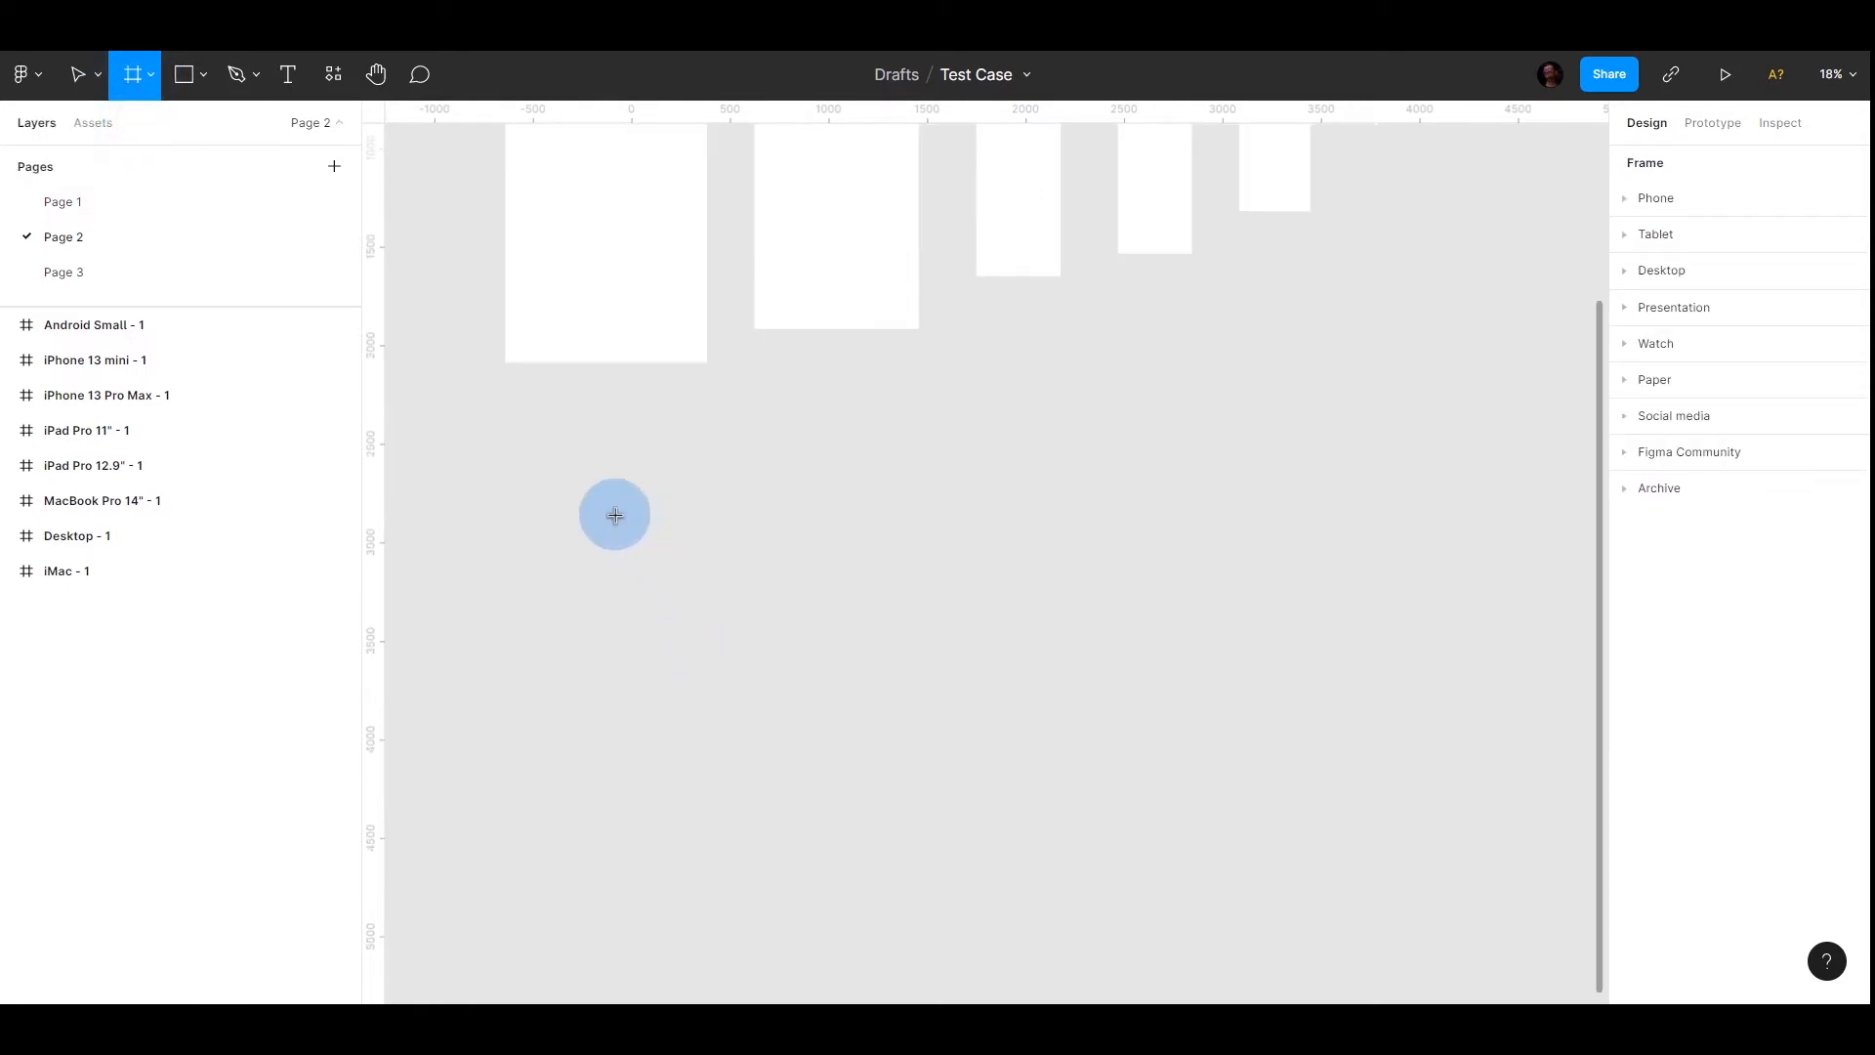
{"action": "left_click_drag", "start_coordinate": [511, 284], "coordinate": [1377, 763]}
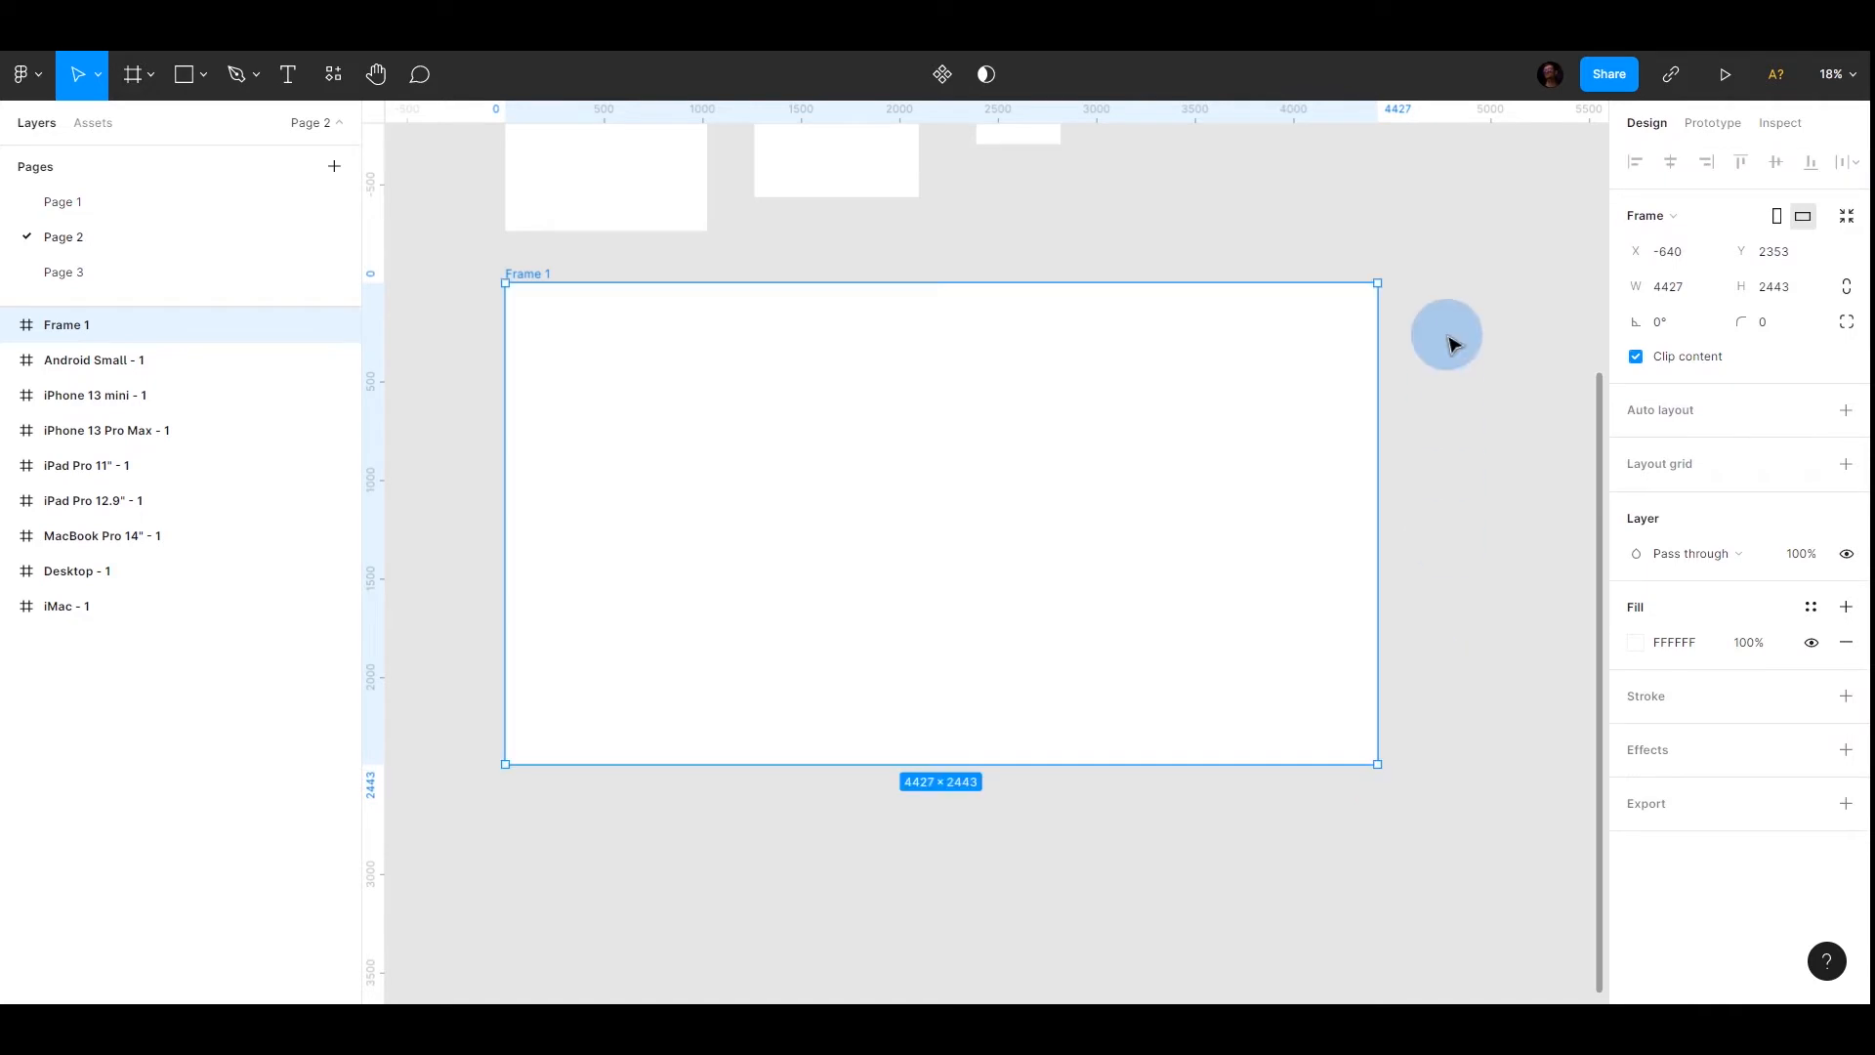
{"action": "left_click", "coordinate": [1381, 203]}
{"action": "left_click", "coordinate": [1013, 457]}
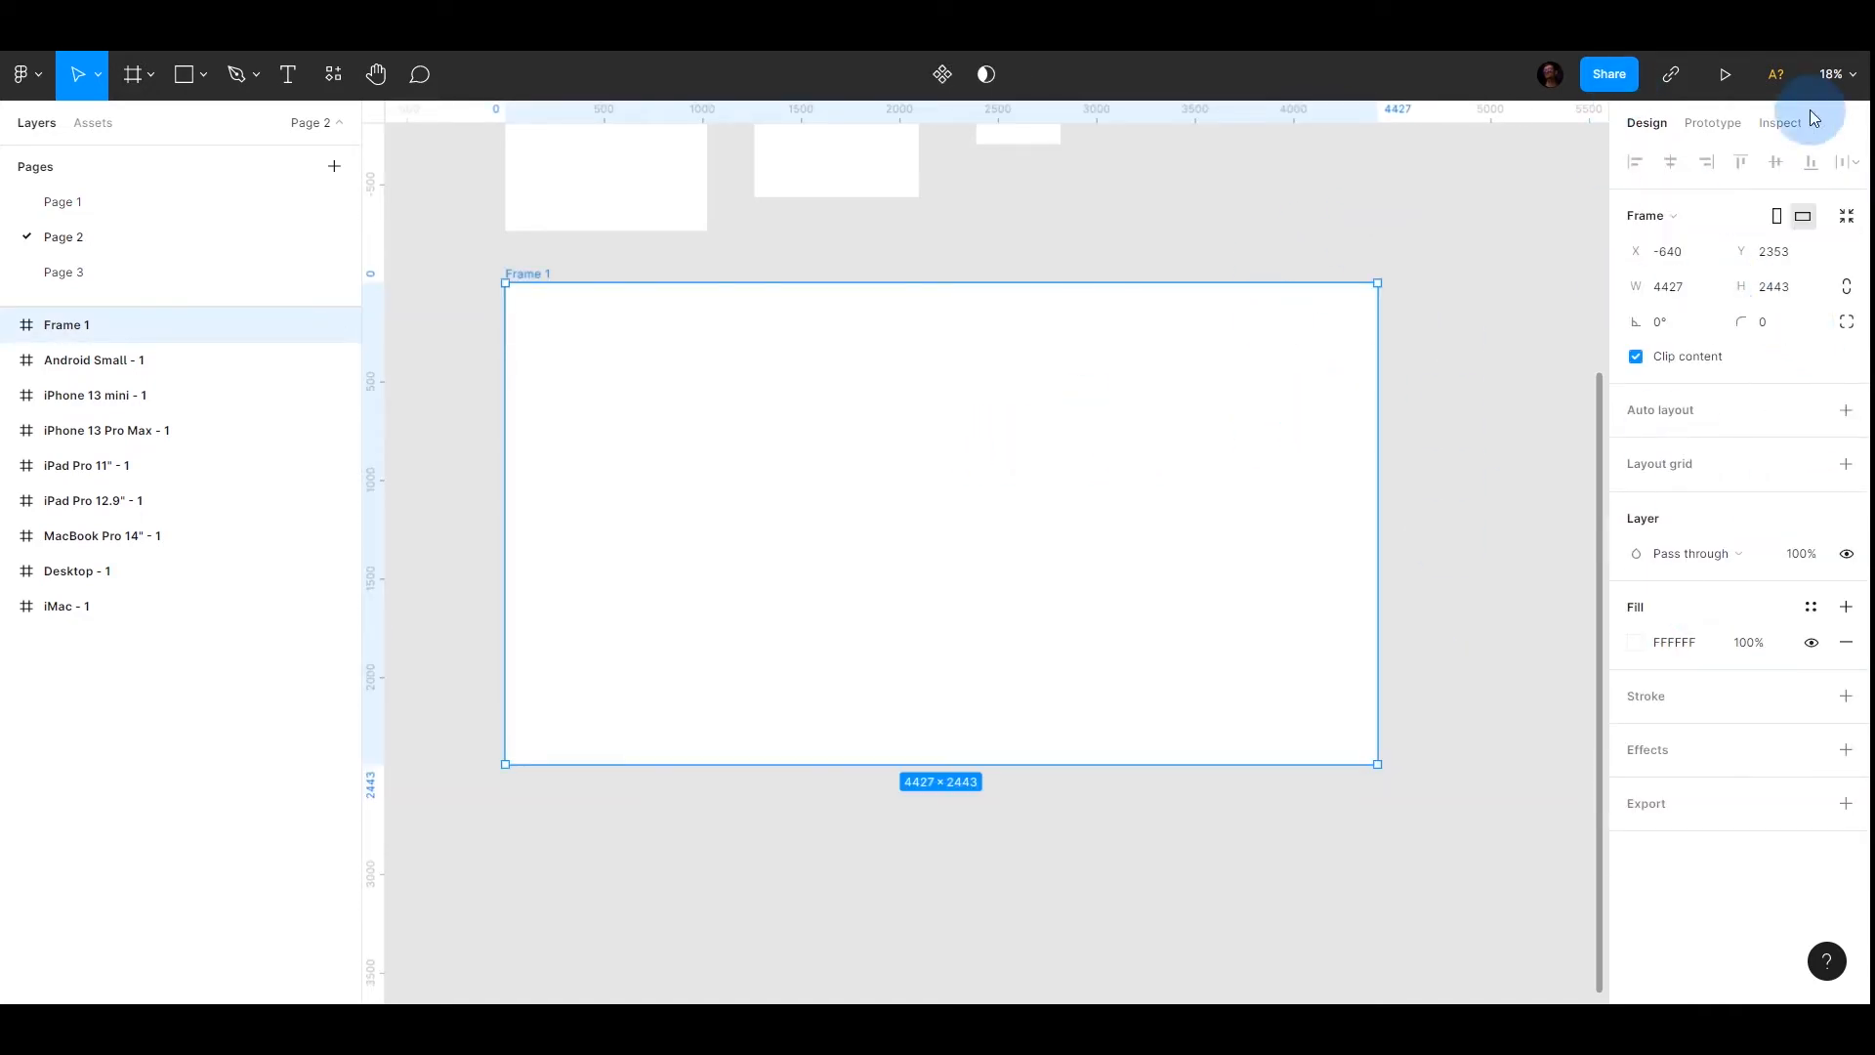
Change the large custom frame's solid fill to dark grey 212121
{"action": "left_click", "coordinate": [1636, 641]}
{"action": "left_click_drag", "start_coordinate": [1532, 543], "coordinate": [1299, 706]}
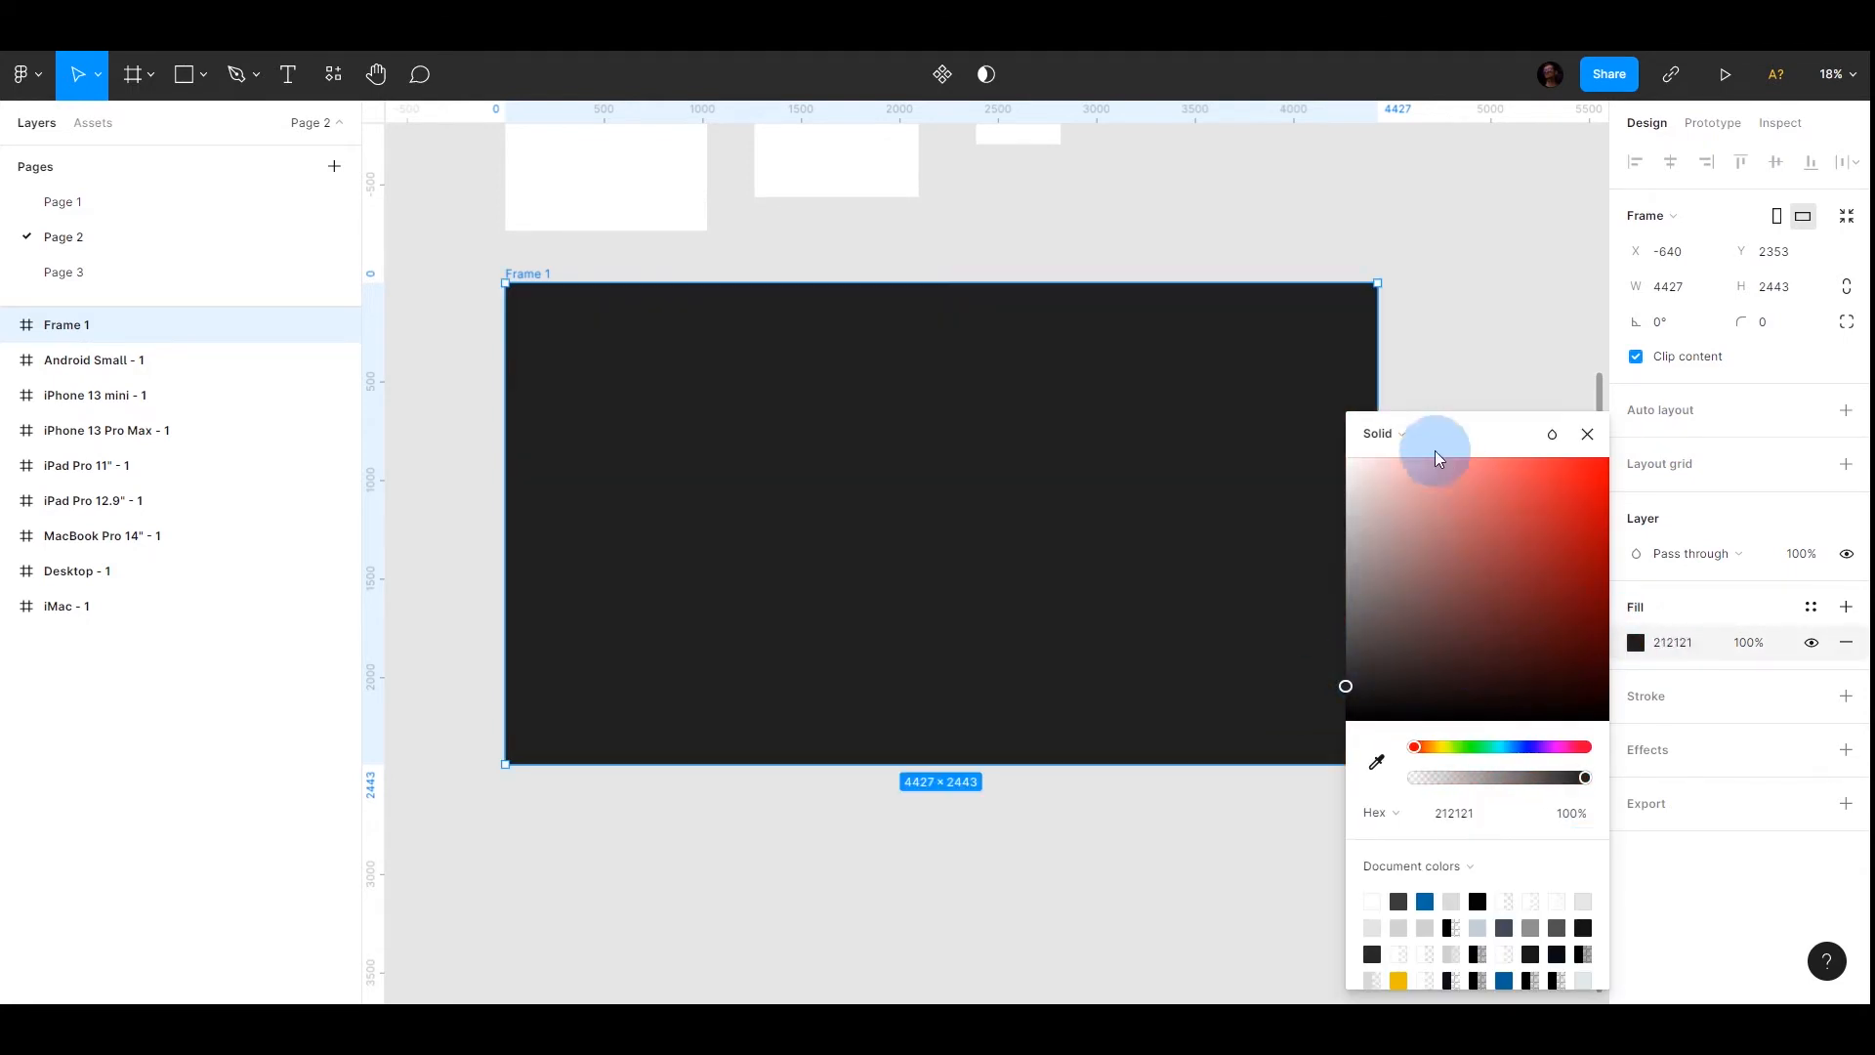
{"action": "left_click", "coordinate": [1436, 457]}
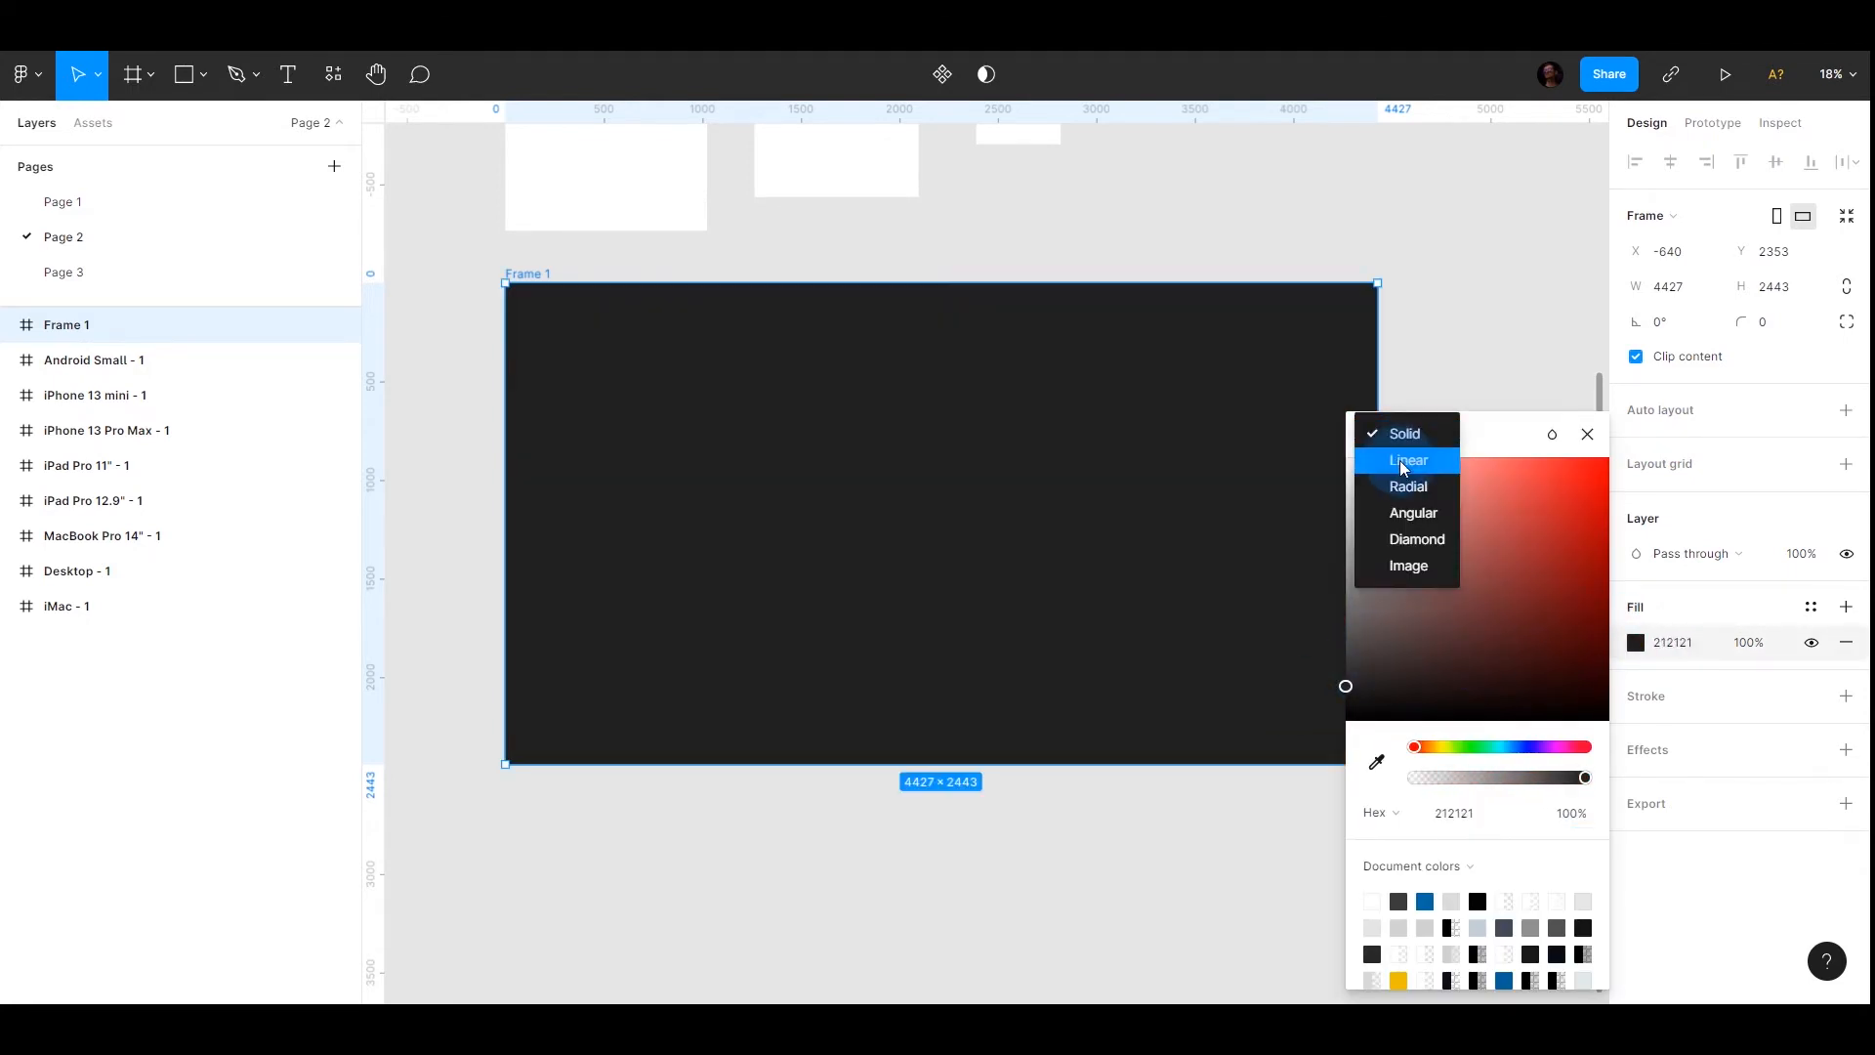
{"action": "left_click", "coordinate": [1584, 436]}
{"action": "left_click", "coordinate": [1590, 432]}
Resize the dark frame to a width of 4000 and a height of 2000
{"action": "left_click", "coordinate": [1657, 285]}
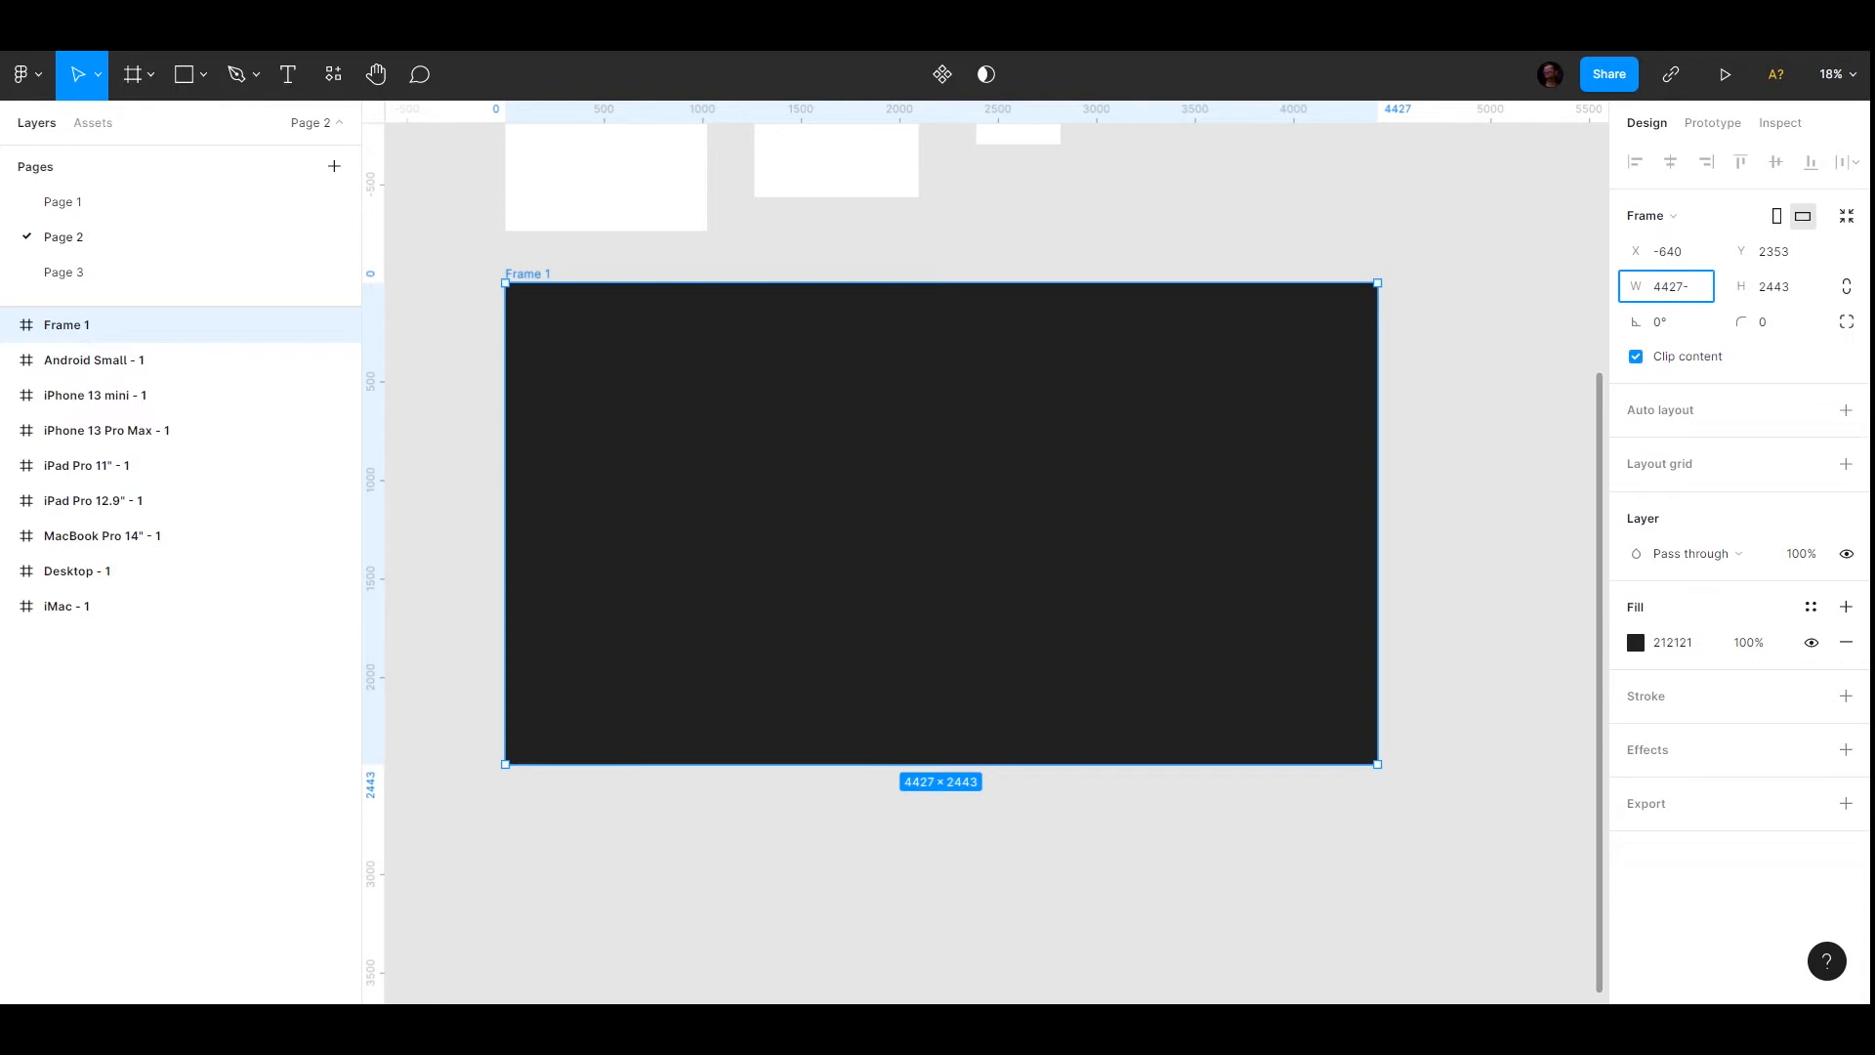
{"action": "key", "text": "Return"}
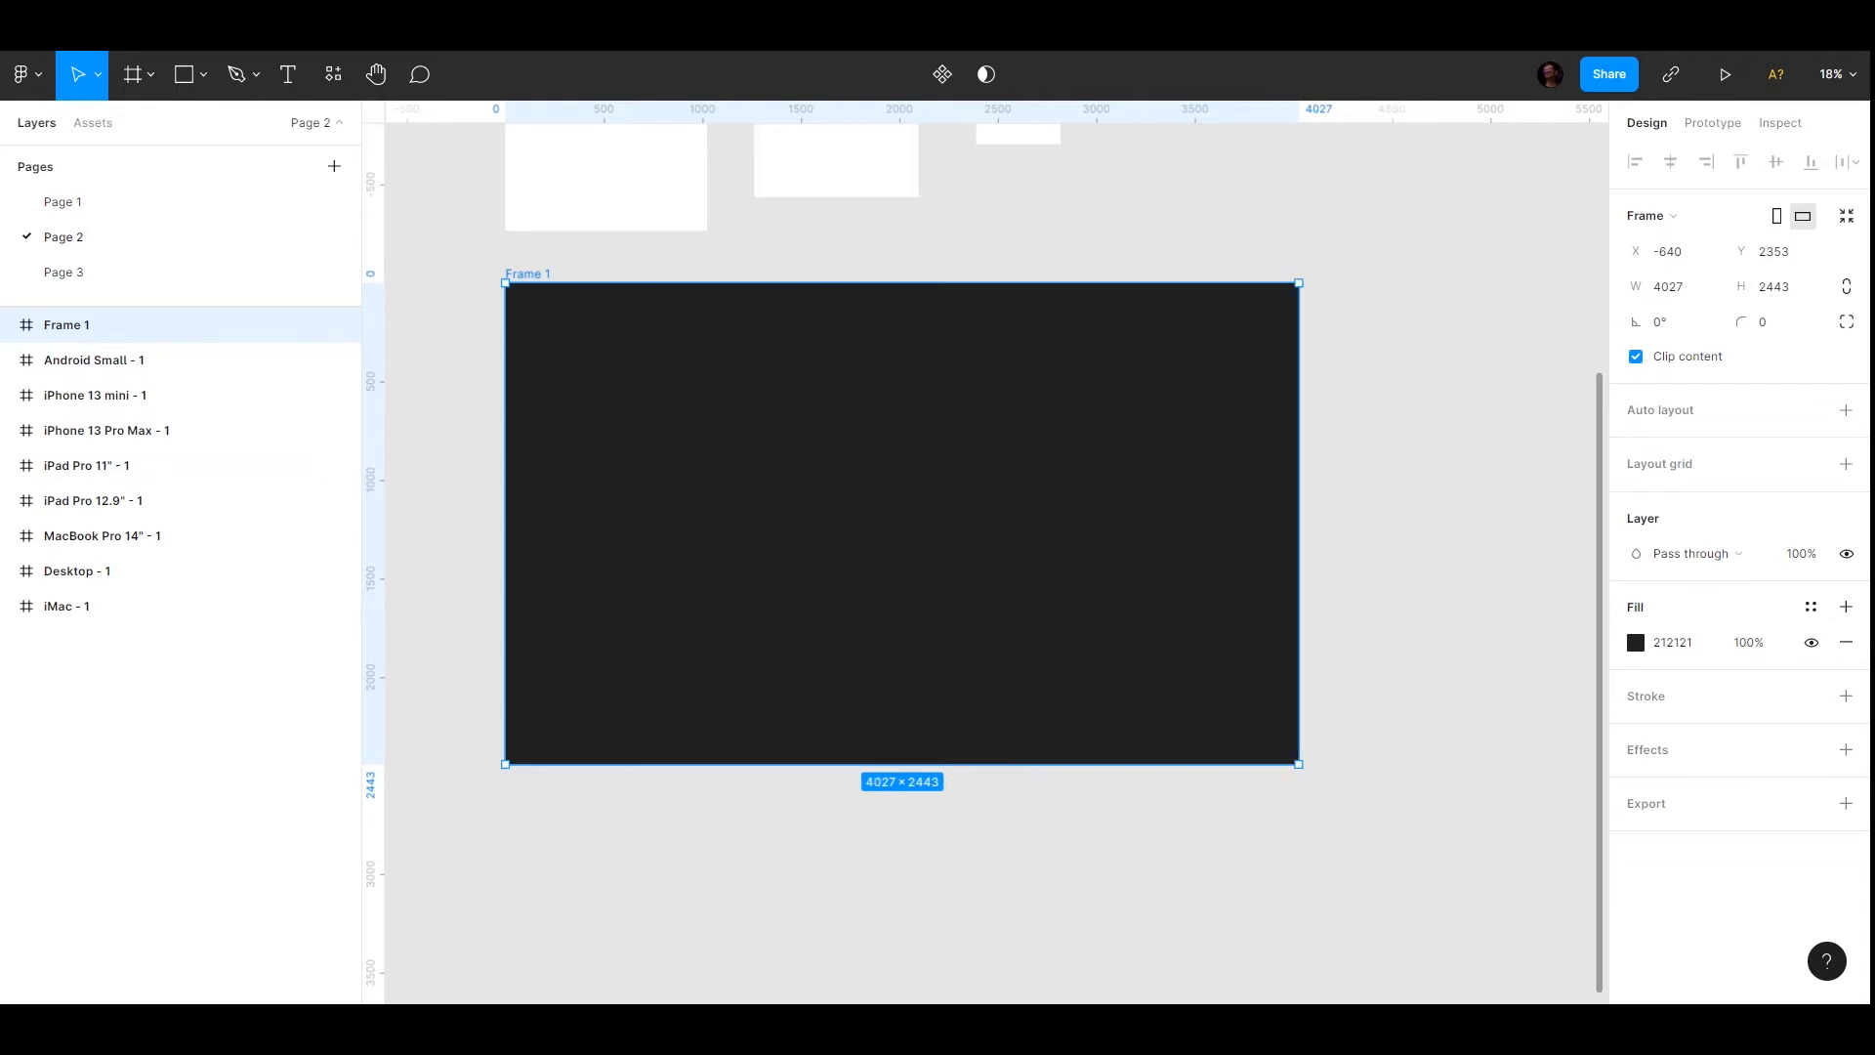
{"action": "left_click", "coordinate": [1672, 287]}
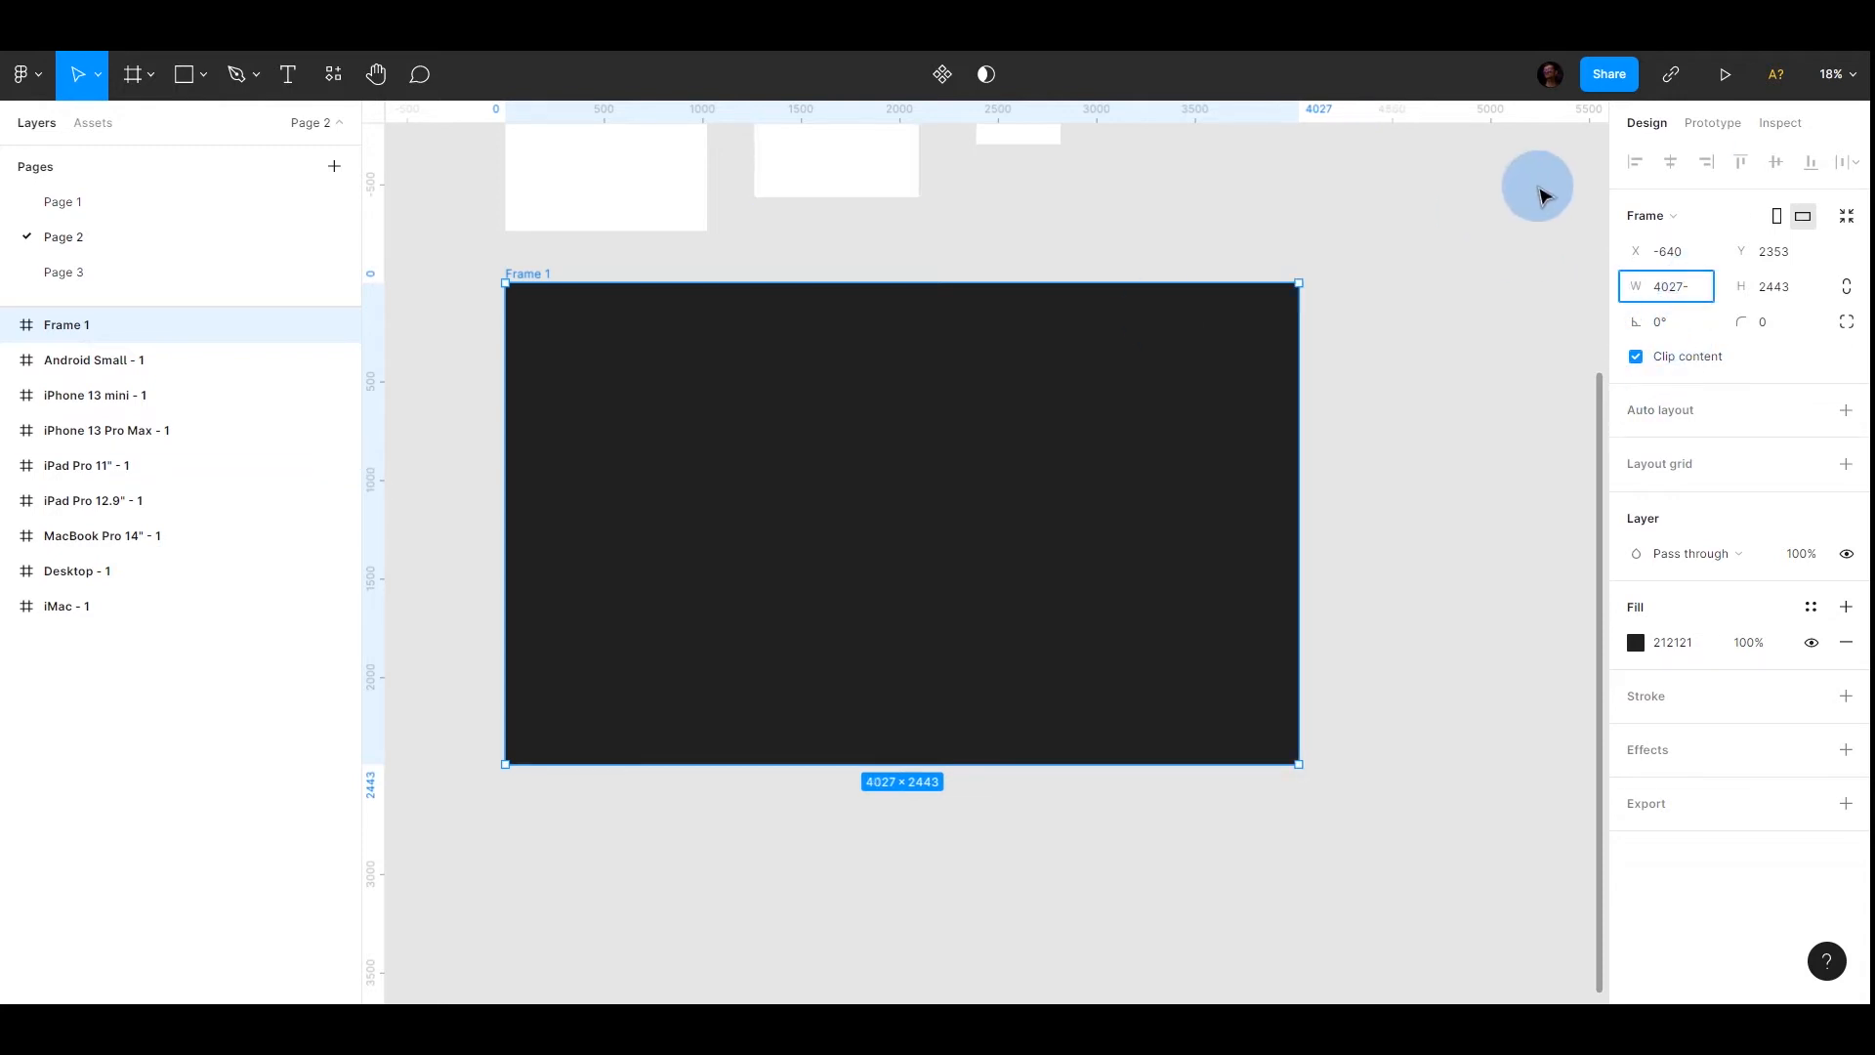
{"action": "type", "text": "-27"}
{"action": "key", "text": "Return"}
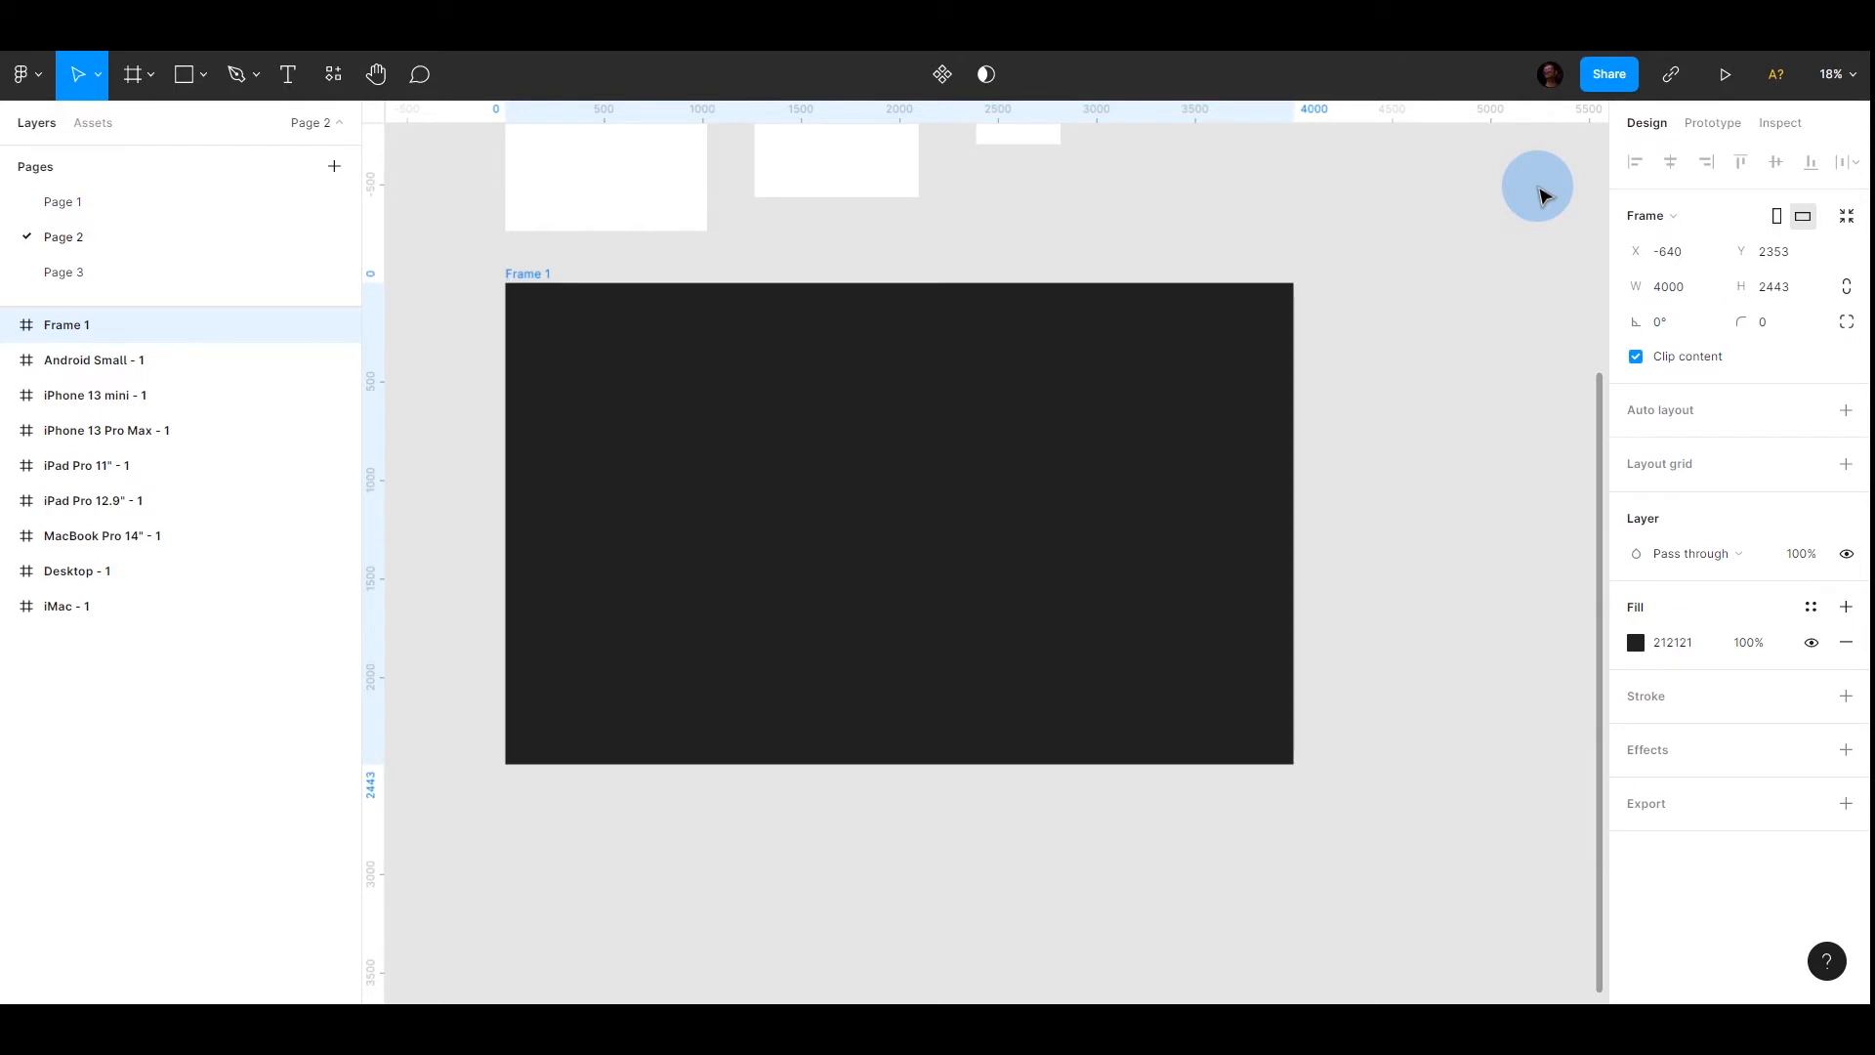
{"action": "left_click", "coordinate": [1770, 287]}
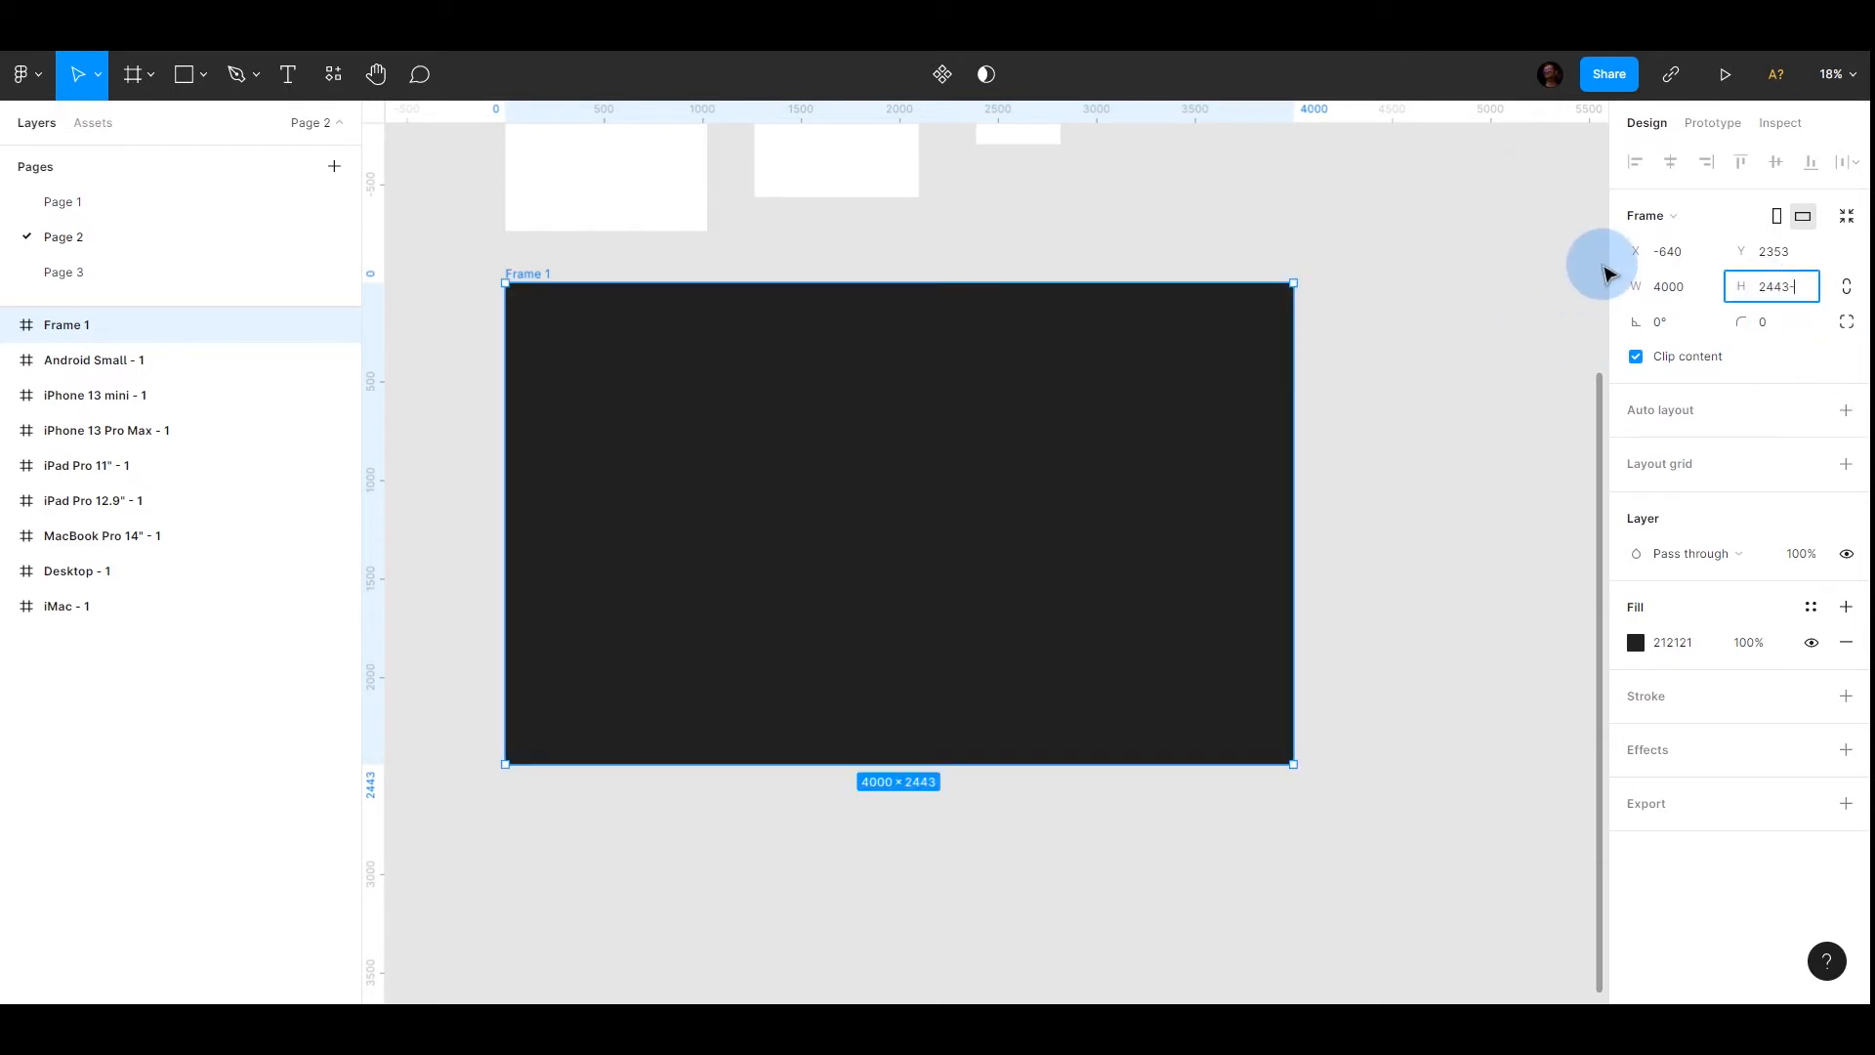
{"action": "key", "text": "Return"}
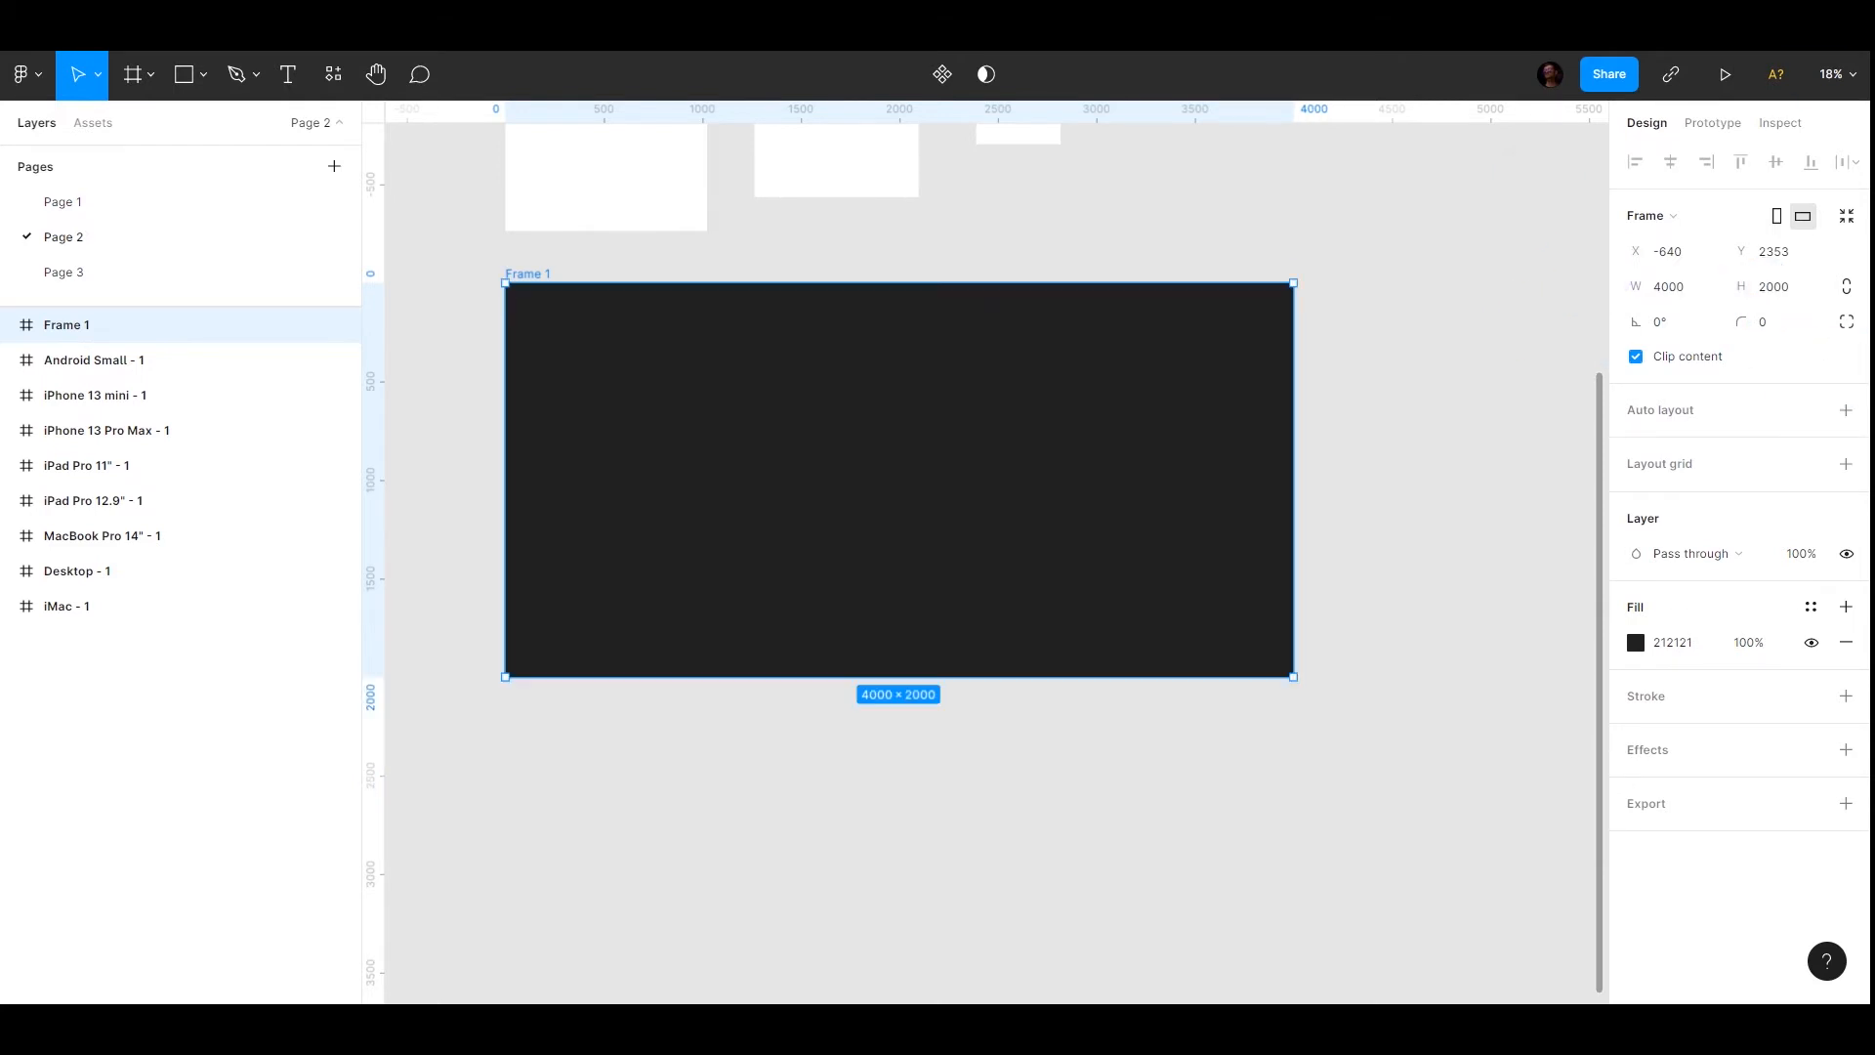
{"action": "left_click", "coordinate": [1360, 422]}
{"action": "left_click", "coordinate": [1265, 435]}
Constrain the dark frame's proportions and set its height to 1000, then release the constraint and set the height to 2000
{"action": "left_click", "coordinate": [1848, 287]}
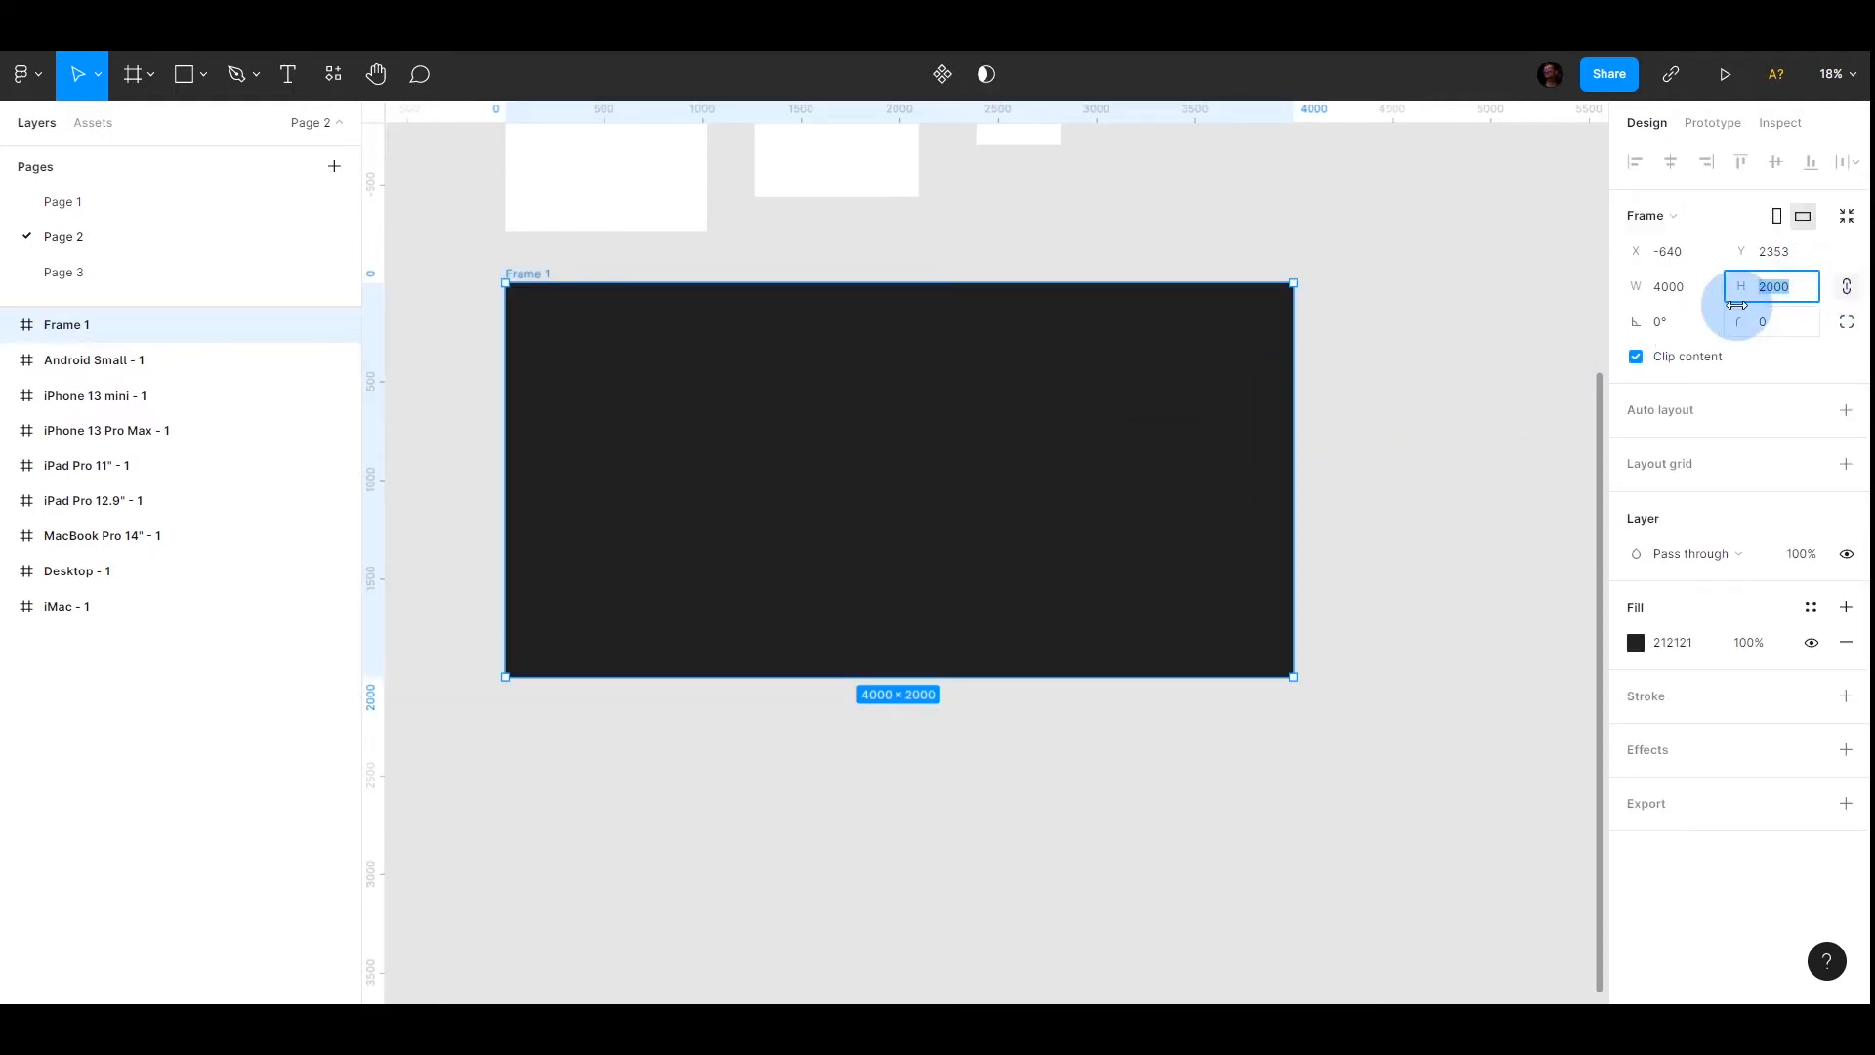
{"action": "type", "text": "1000"}
{"action": "key", "text": "Return"}
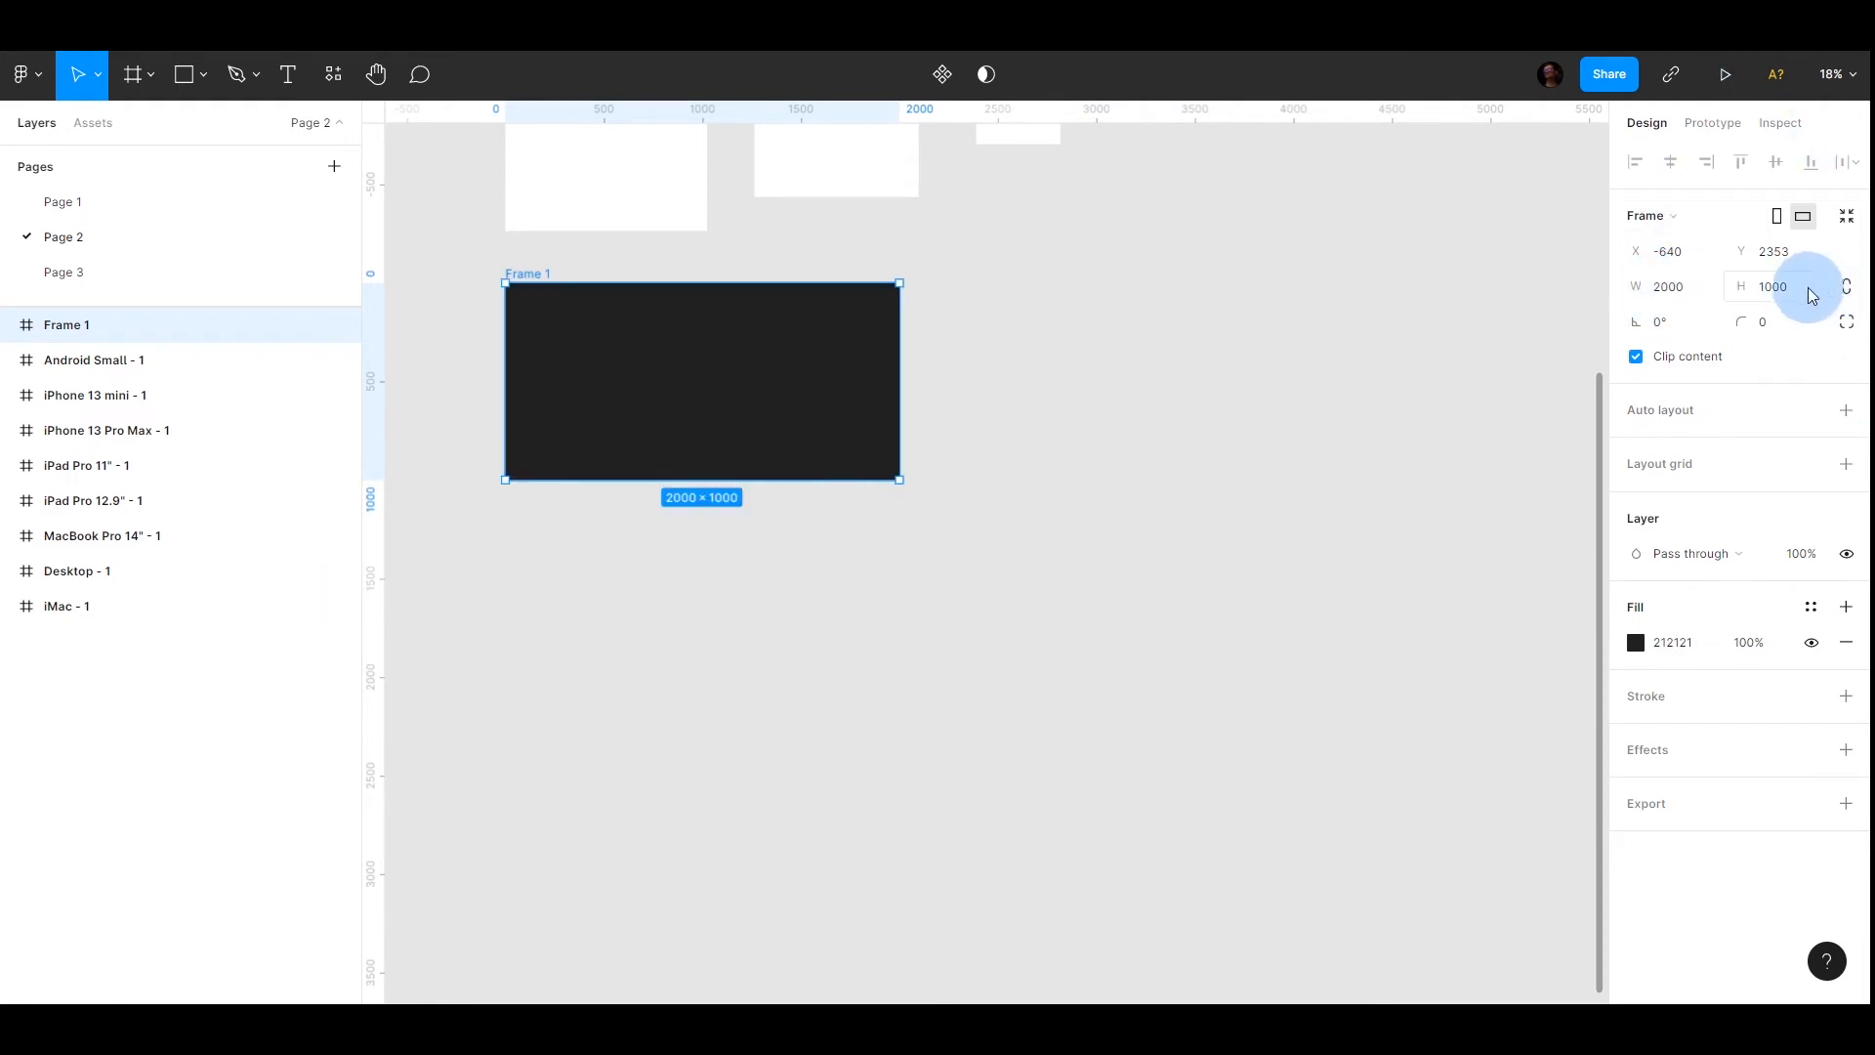
{"action": "type", "text": "2000"}
{"action": "key", "text": "Return"}
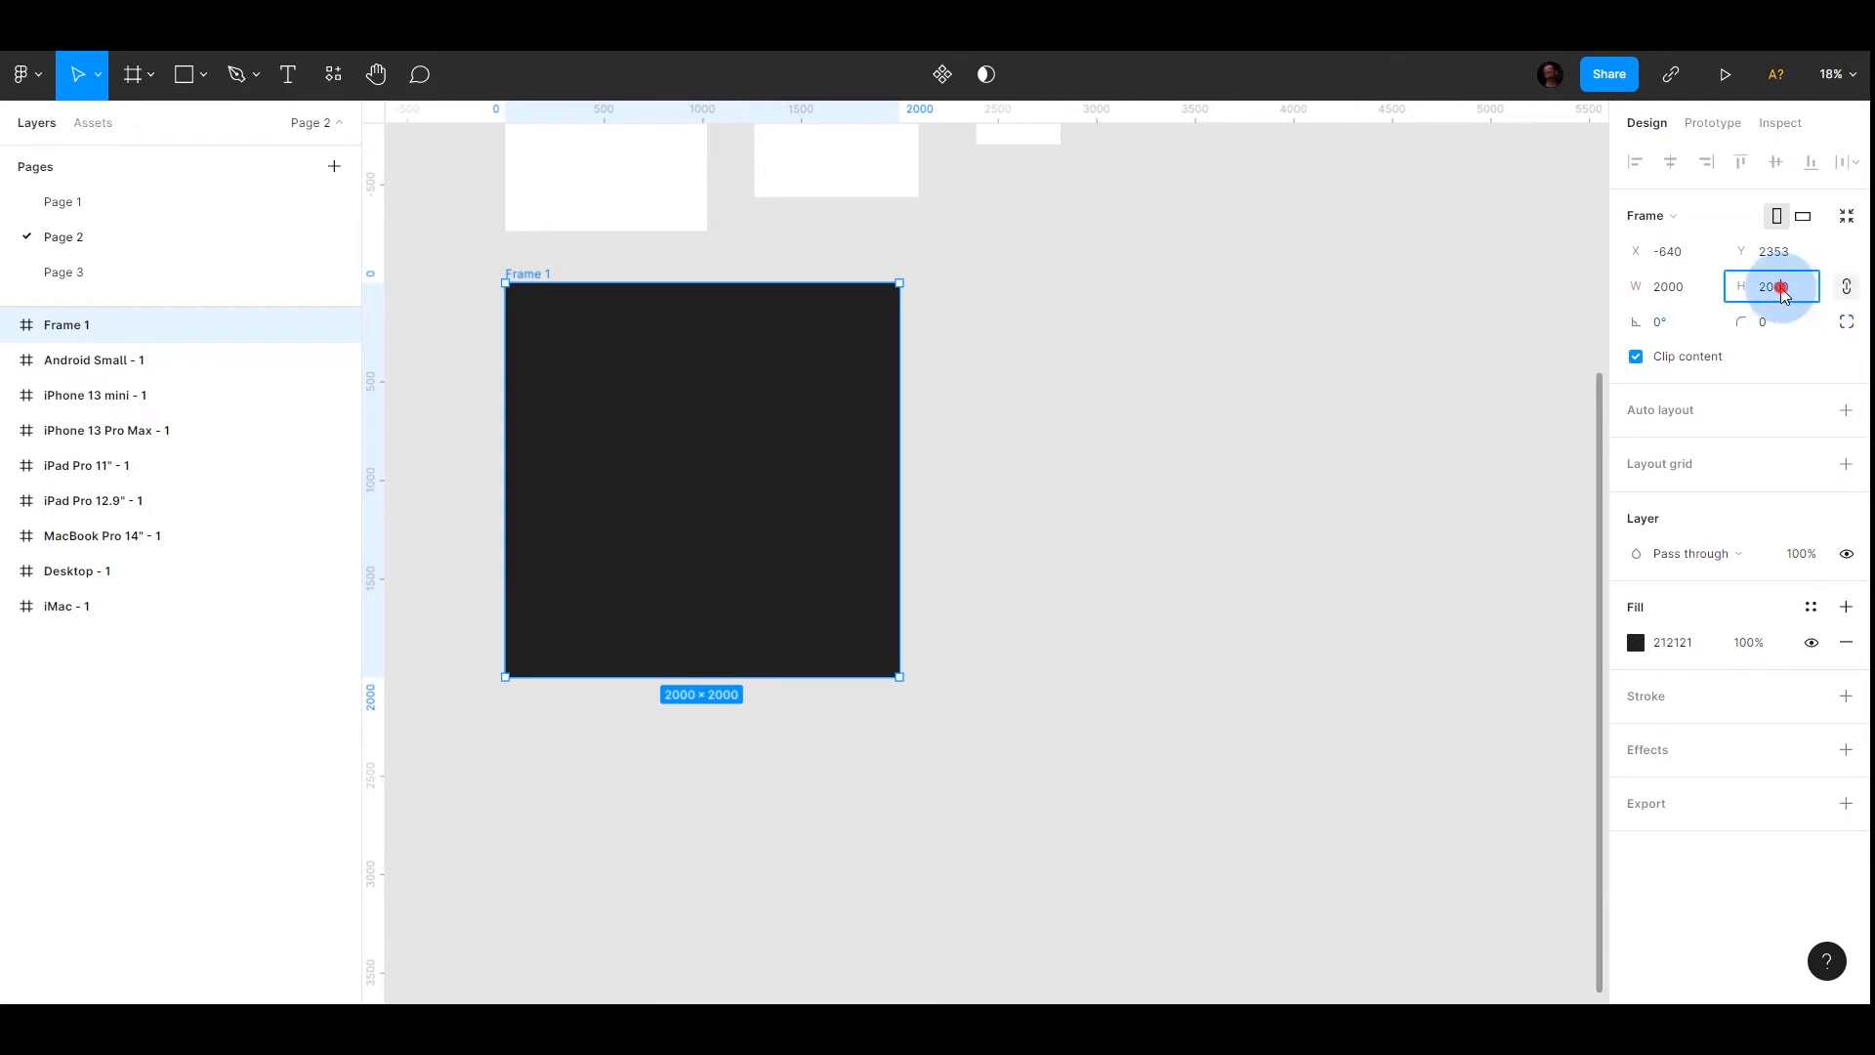
With proportions constrained, scale the dark frame to a height of 4000 and then back to 2000
{"action": "type", "text": "4000"}
{"action": "key", "text": "Return"}
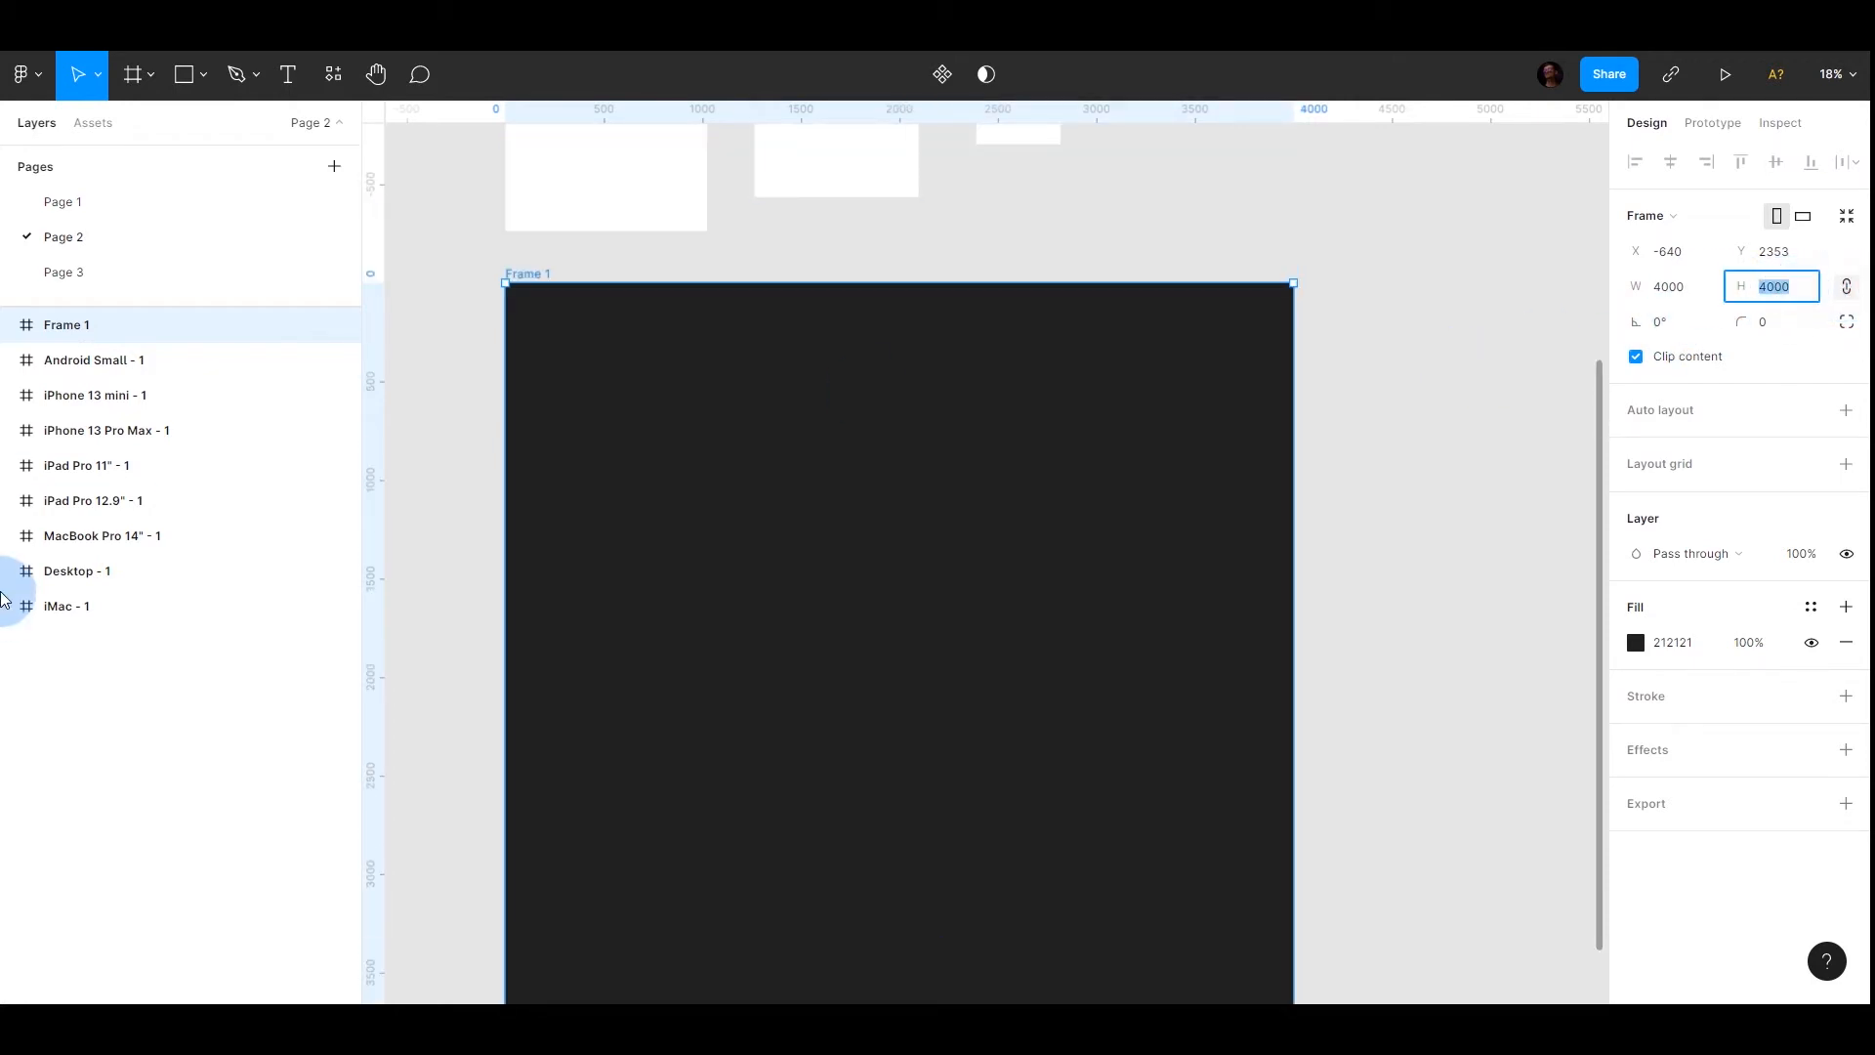
{"action": "type", "text": "2000"}
{"action": "key", "text": "Return"}
{"action": "left_click", "coordinate": [1064, 415]}
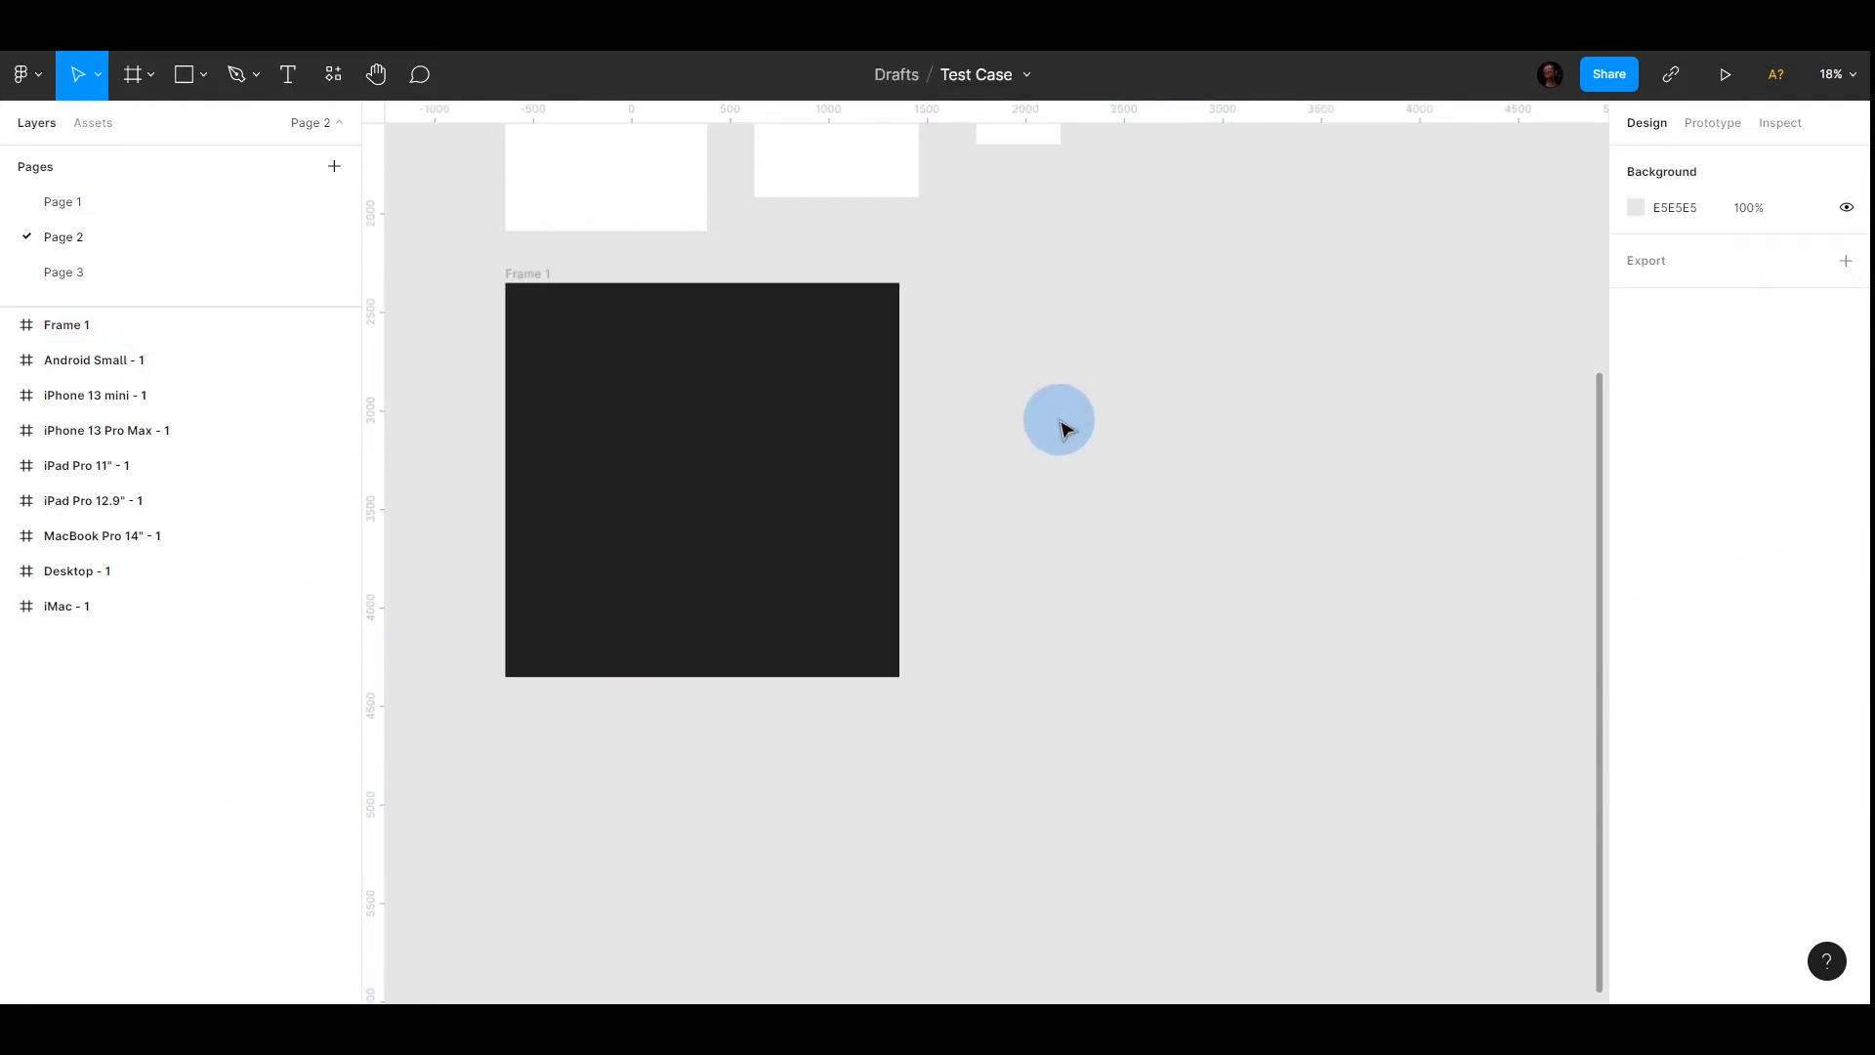
Give the dark frame a corner radius of 30 and look closely at its upper-right corner
{"action": "scroll", "coordinate": [977, 430], "scroll_direction": "left", "scroll_amount": 3}
{"action": "left_click", "coordinate": [721, 456]}
{"action": "left_click", "coordinate": [1773, 322]}
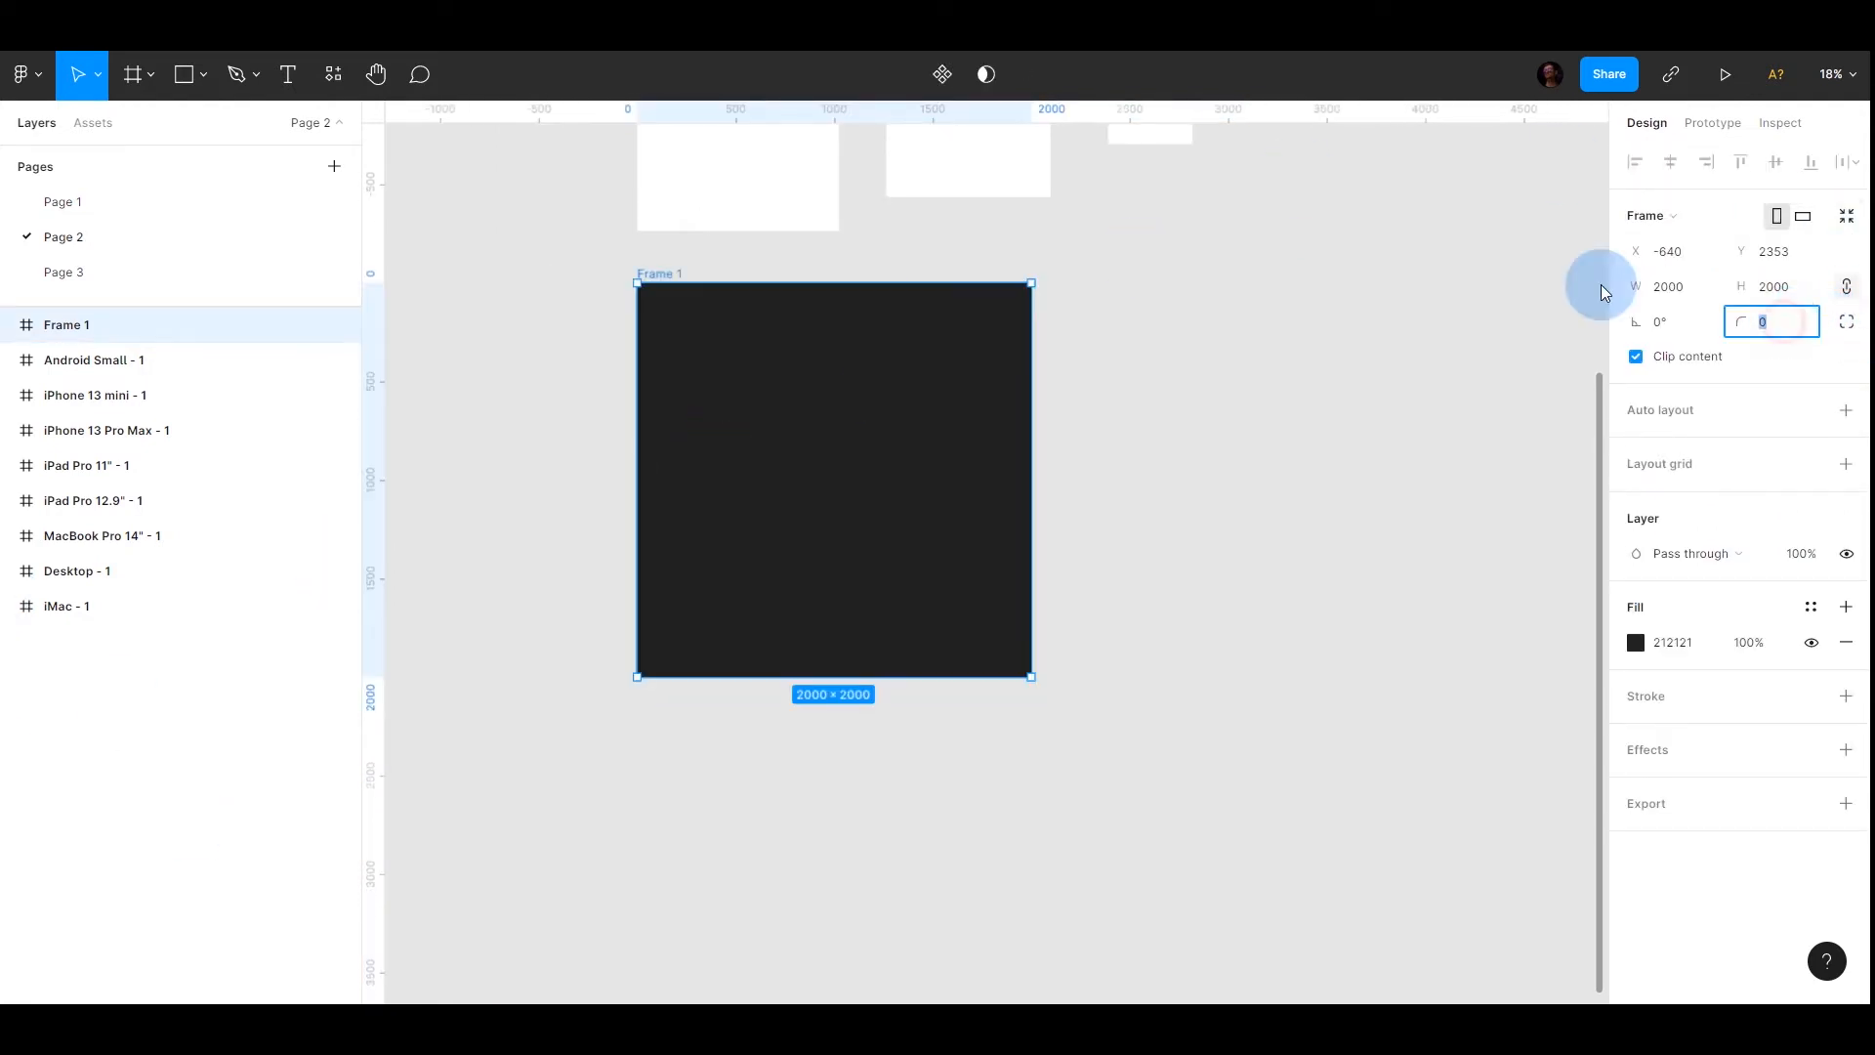
{"action": "left_click", "coordinate": [1136, 330]}
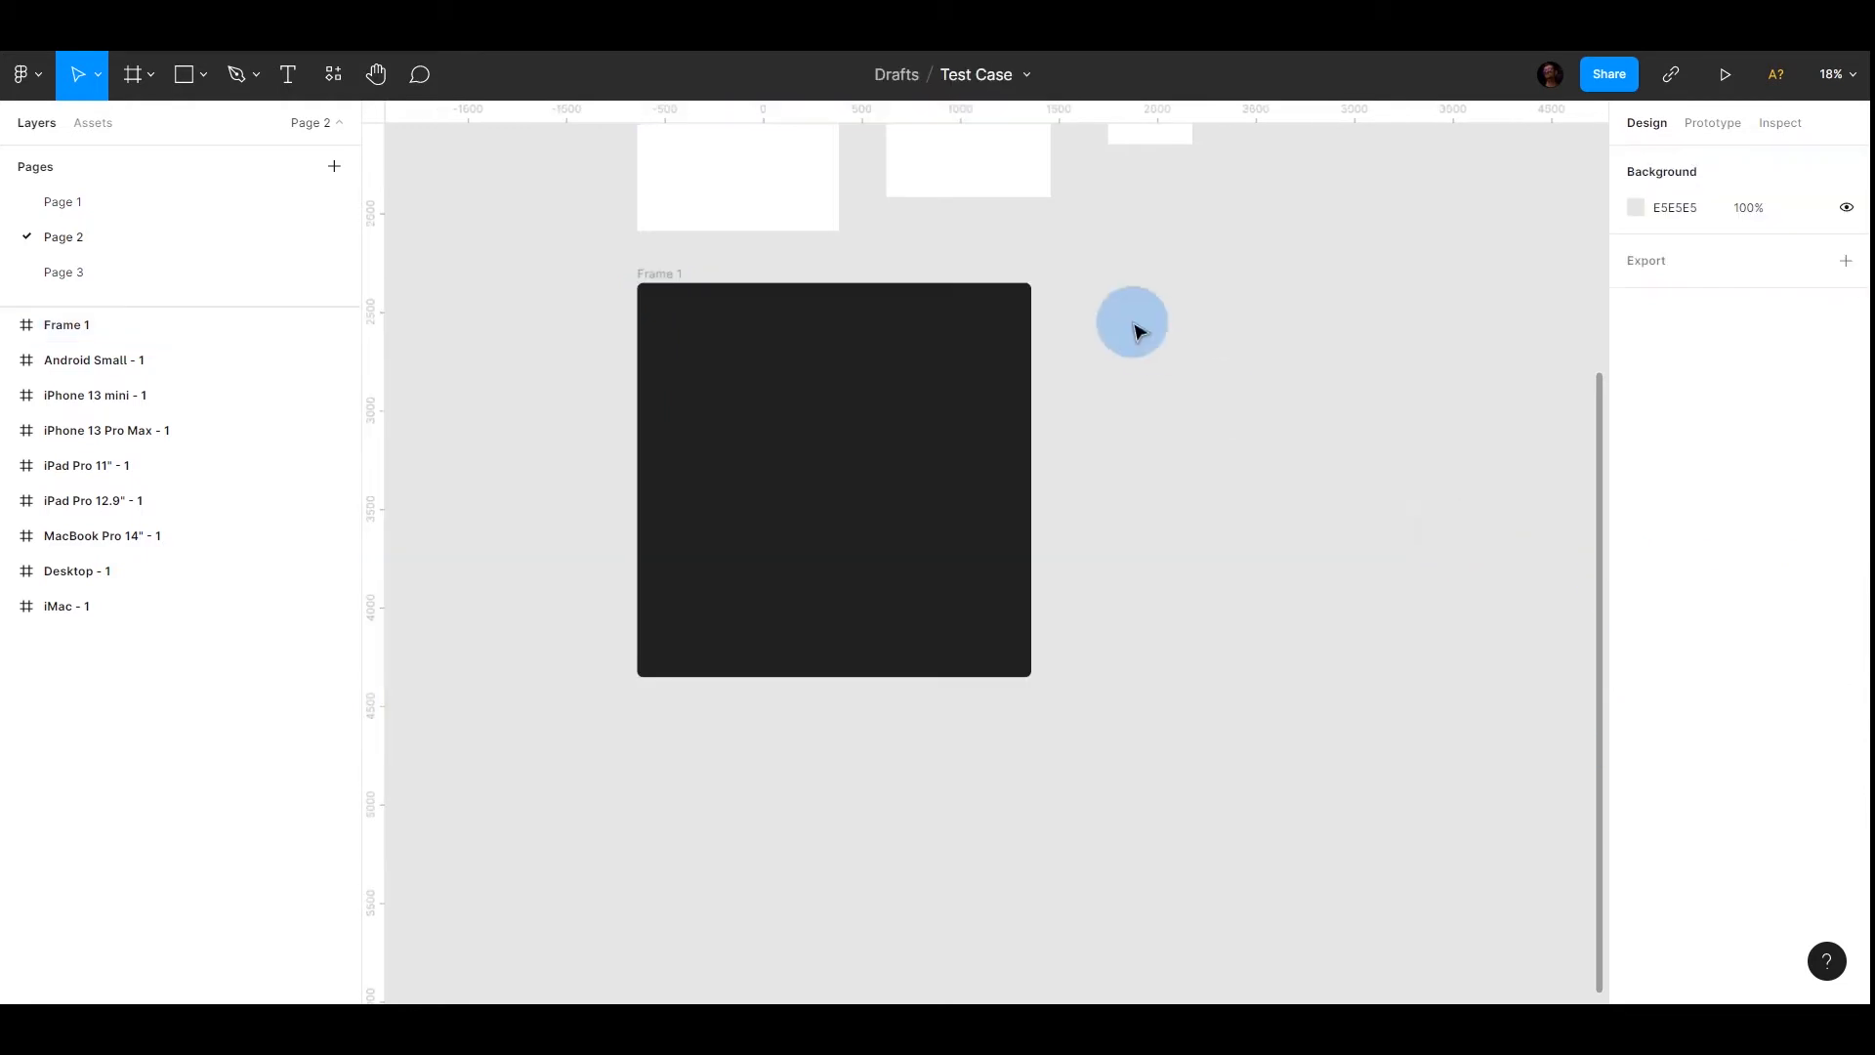
{"action": "scroll", "coordinate": [1027, 287], "scroll_direction": "up", "scroll_amount": 10}
{"action": "scroll", "coordinate": [1145, 276], "scroll_direction": "up", "scroll_amount": 2}
Try corner radii of 0 and 50 on the dark frame, then set the radius to 60
{"action": "left_click", "coordinate": [987, 430]}
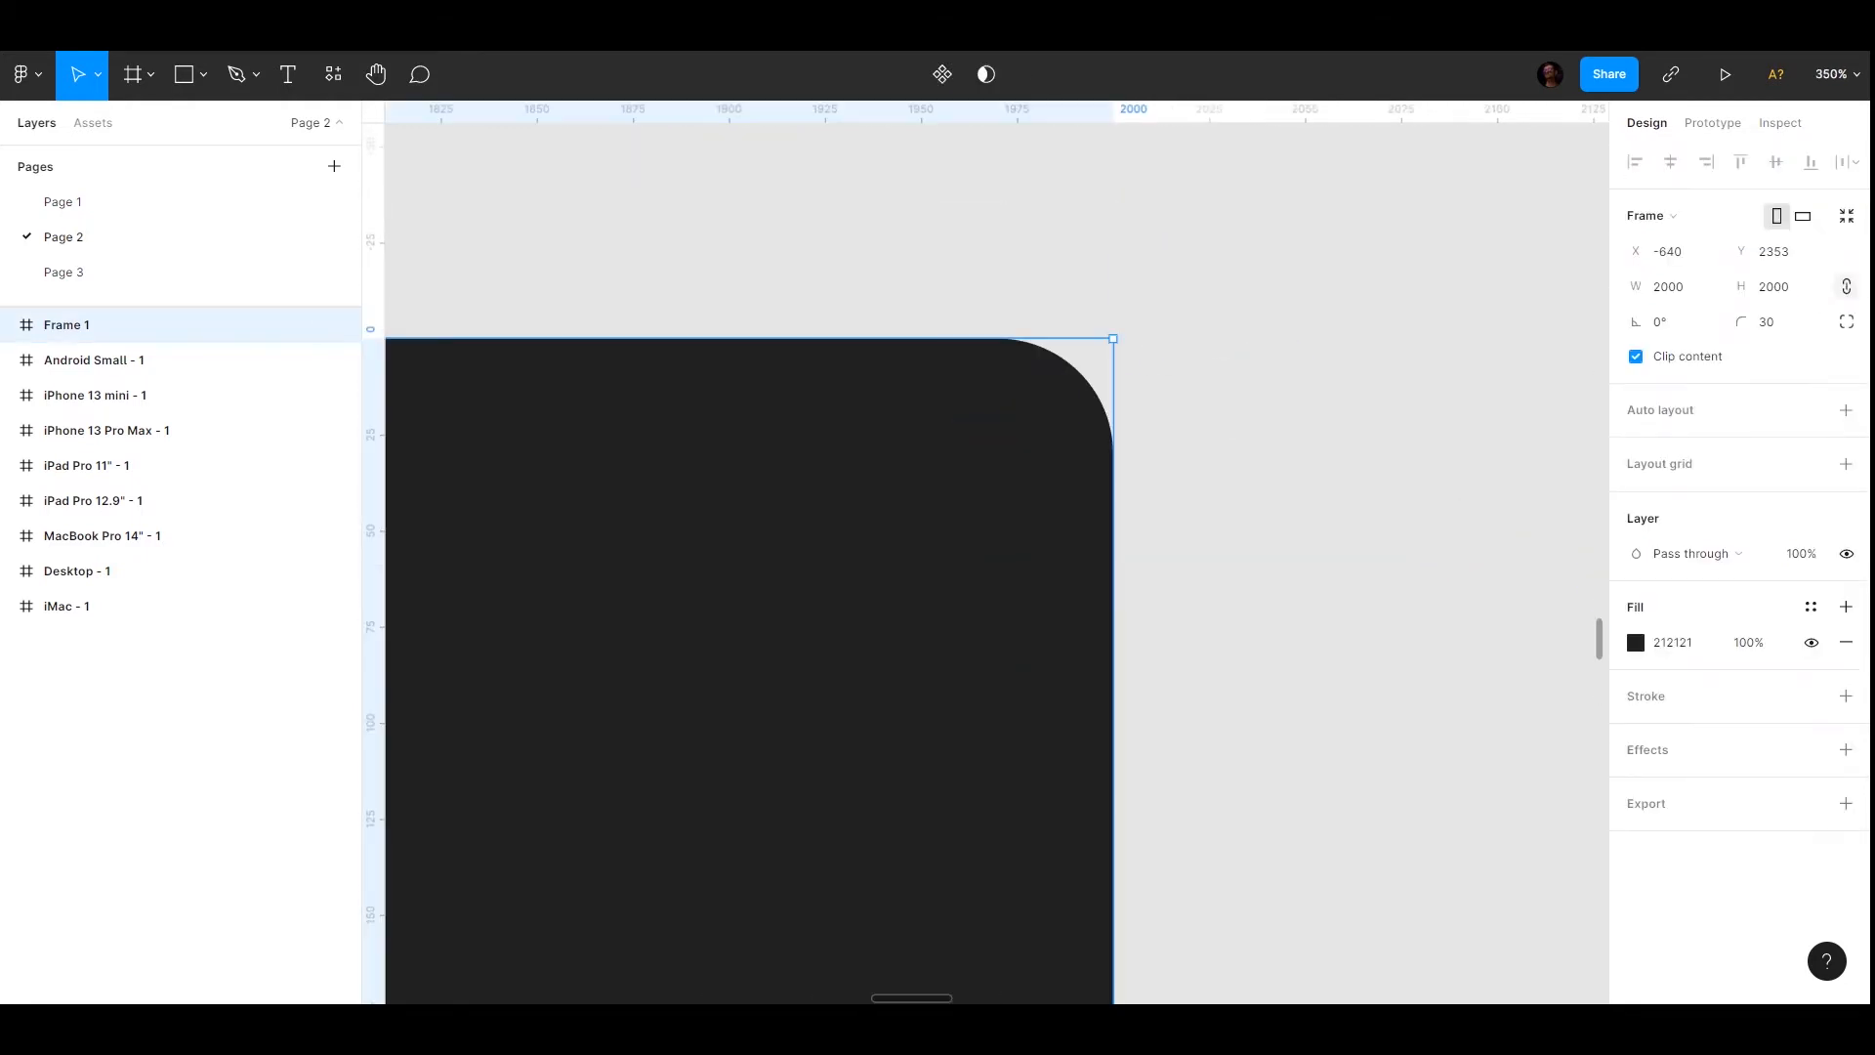
{"action": "type", "text": "0"}
{"action": "key", "text": "Return"}
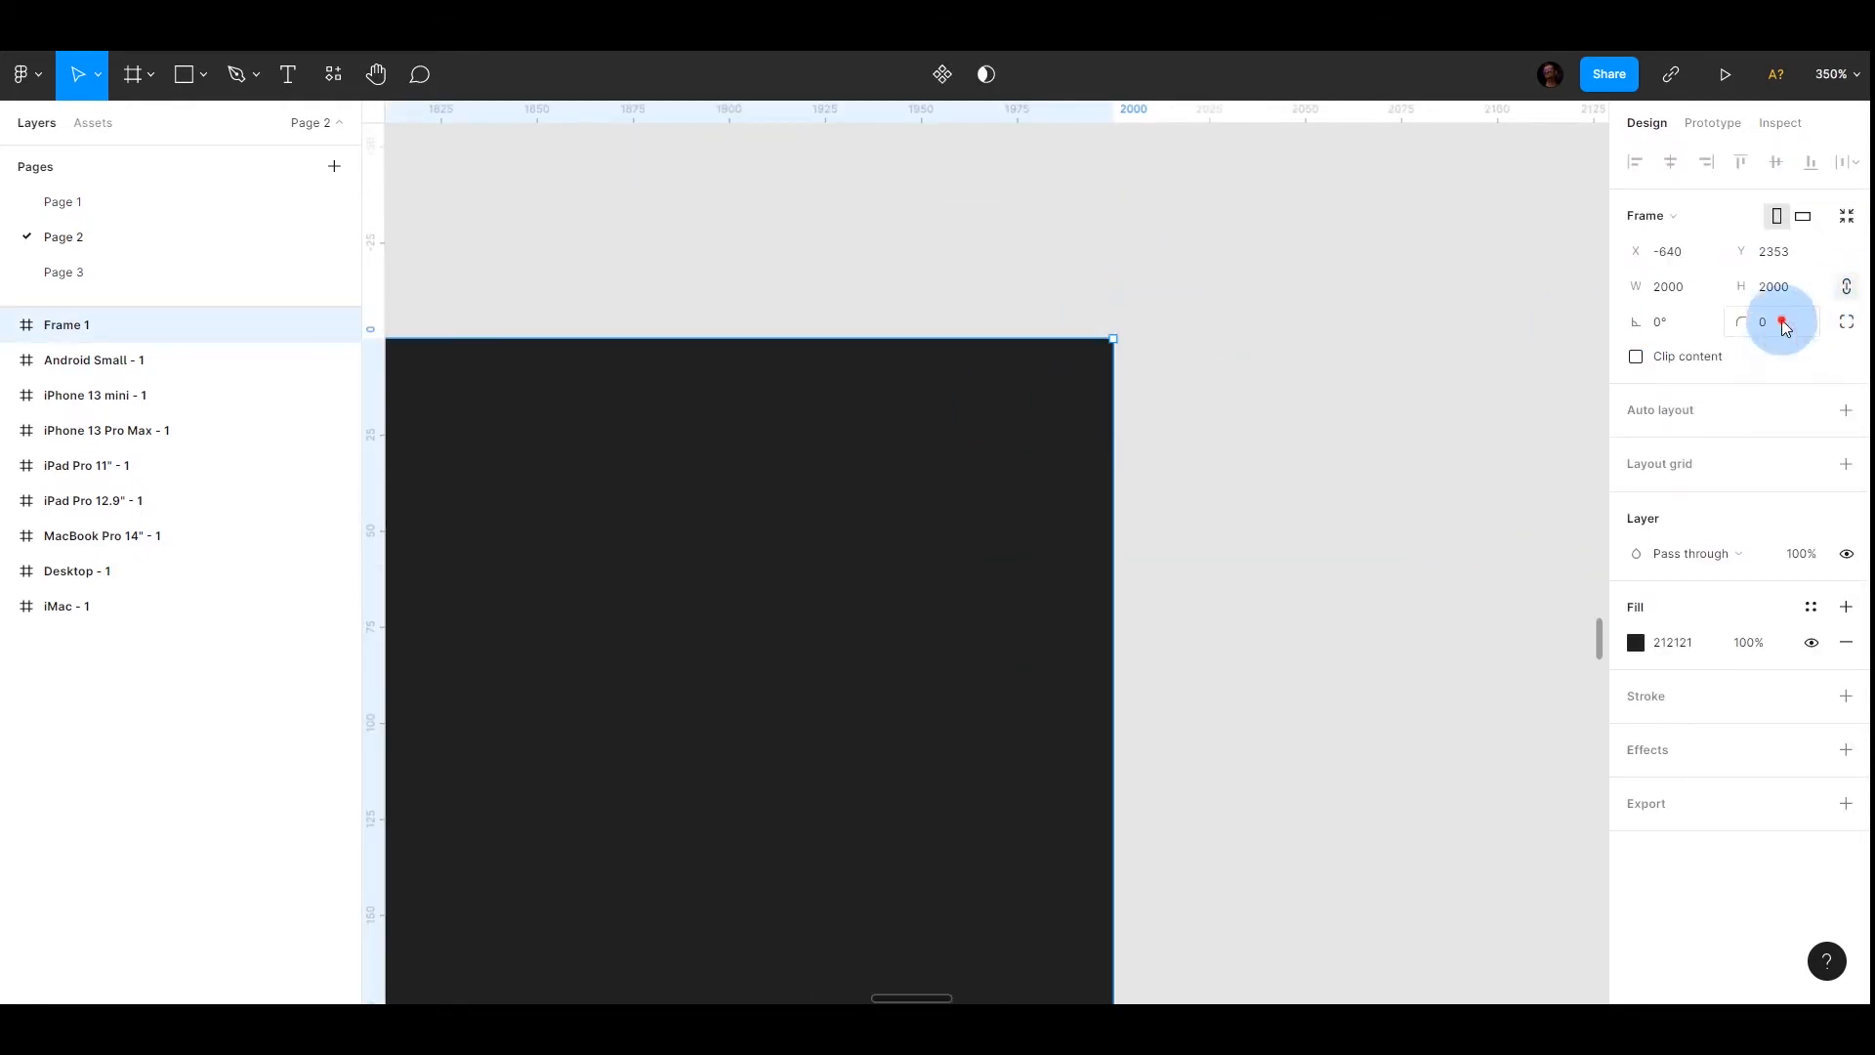
{"action": "left_click", "coordinate": [1775, 322]}
{"action": "key", "text": "Return"}
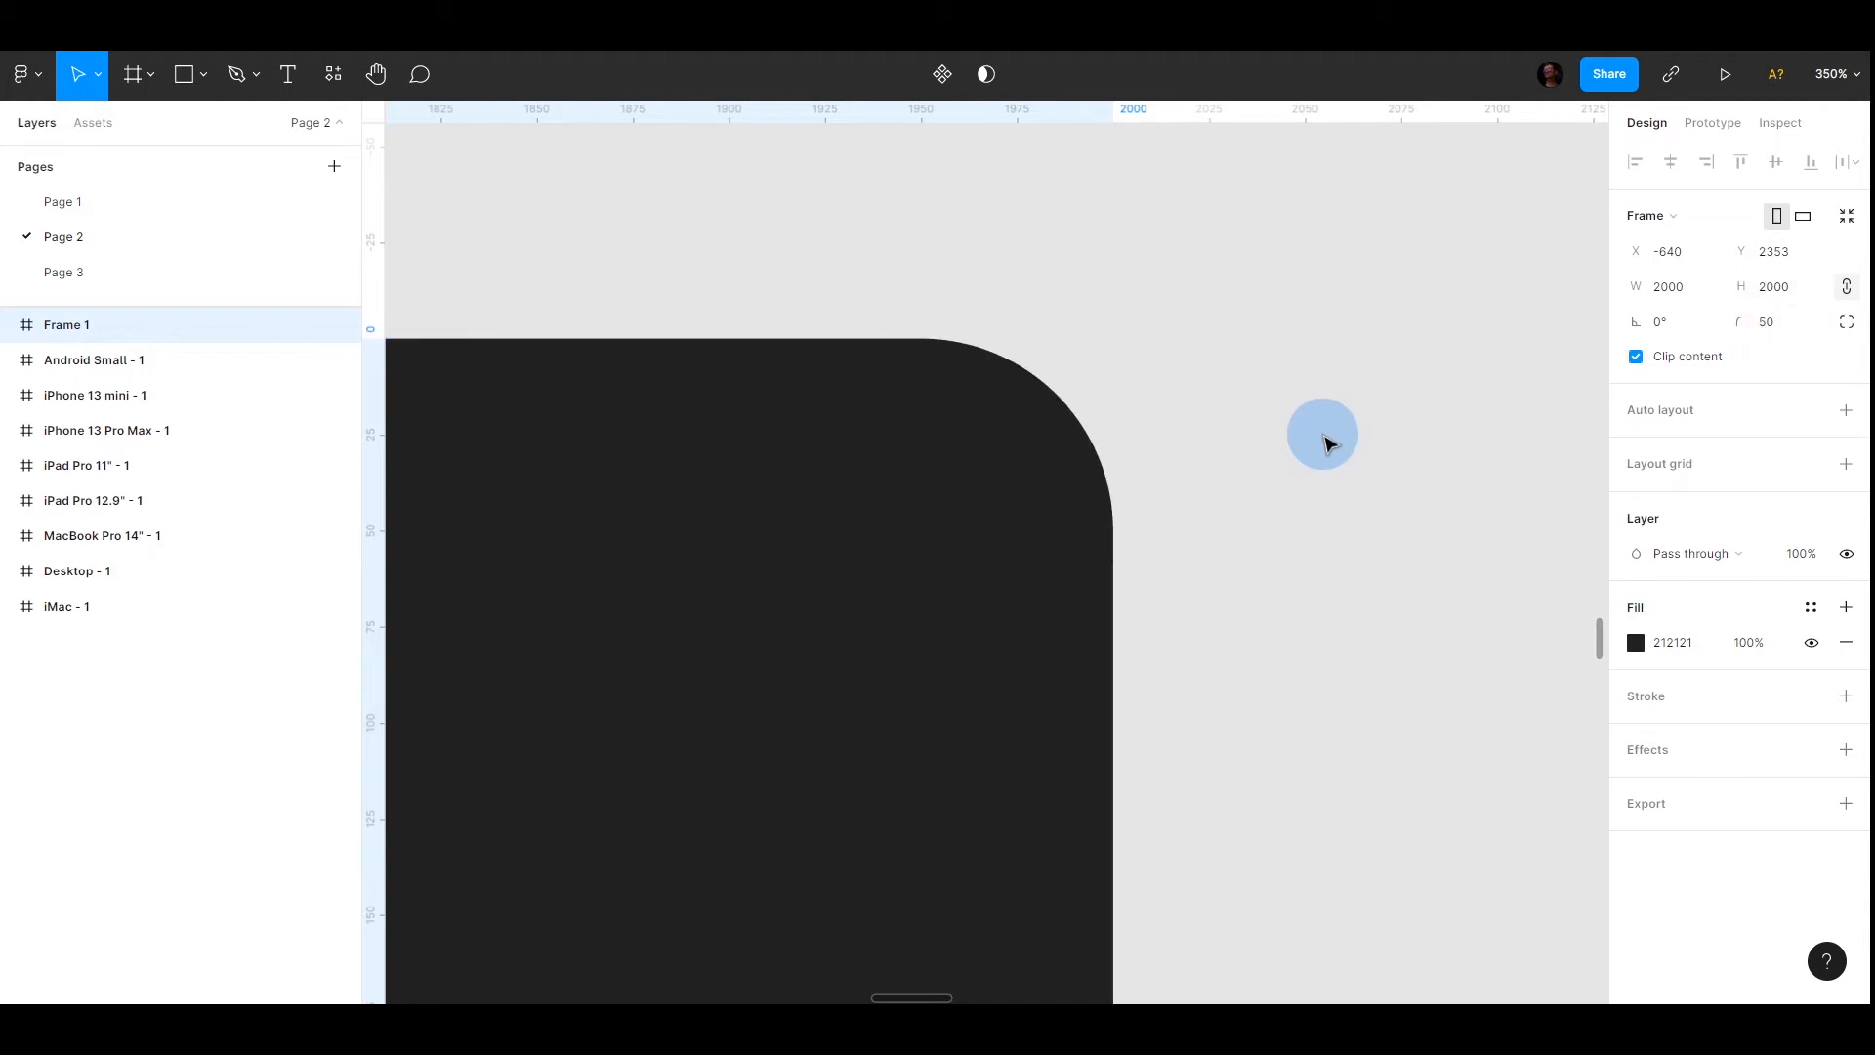
{"action": "left_click", "coordinate": [1758, 322]}
{"action": "type", "text": "60"}
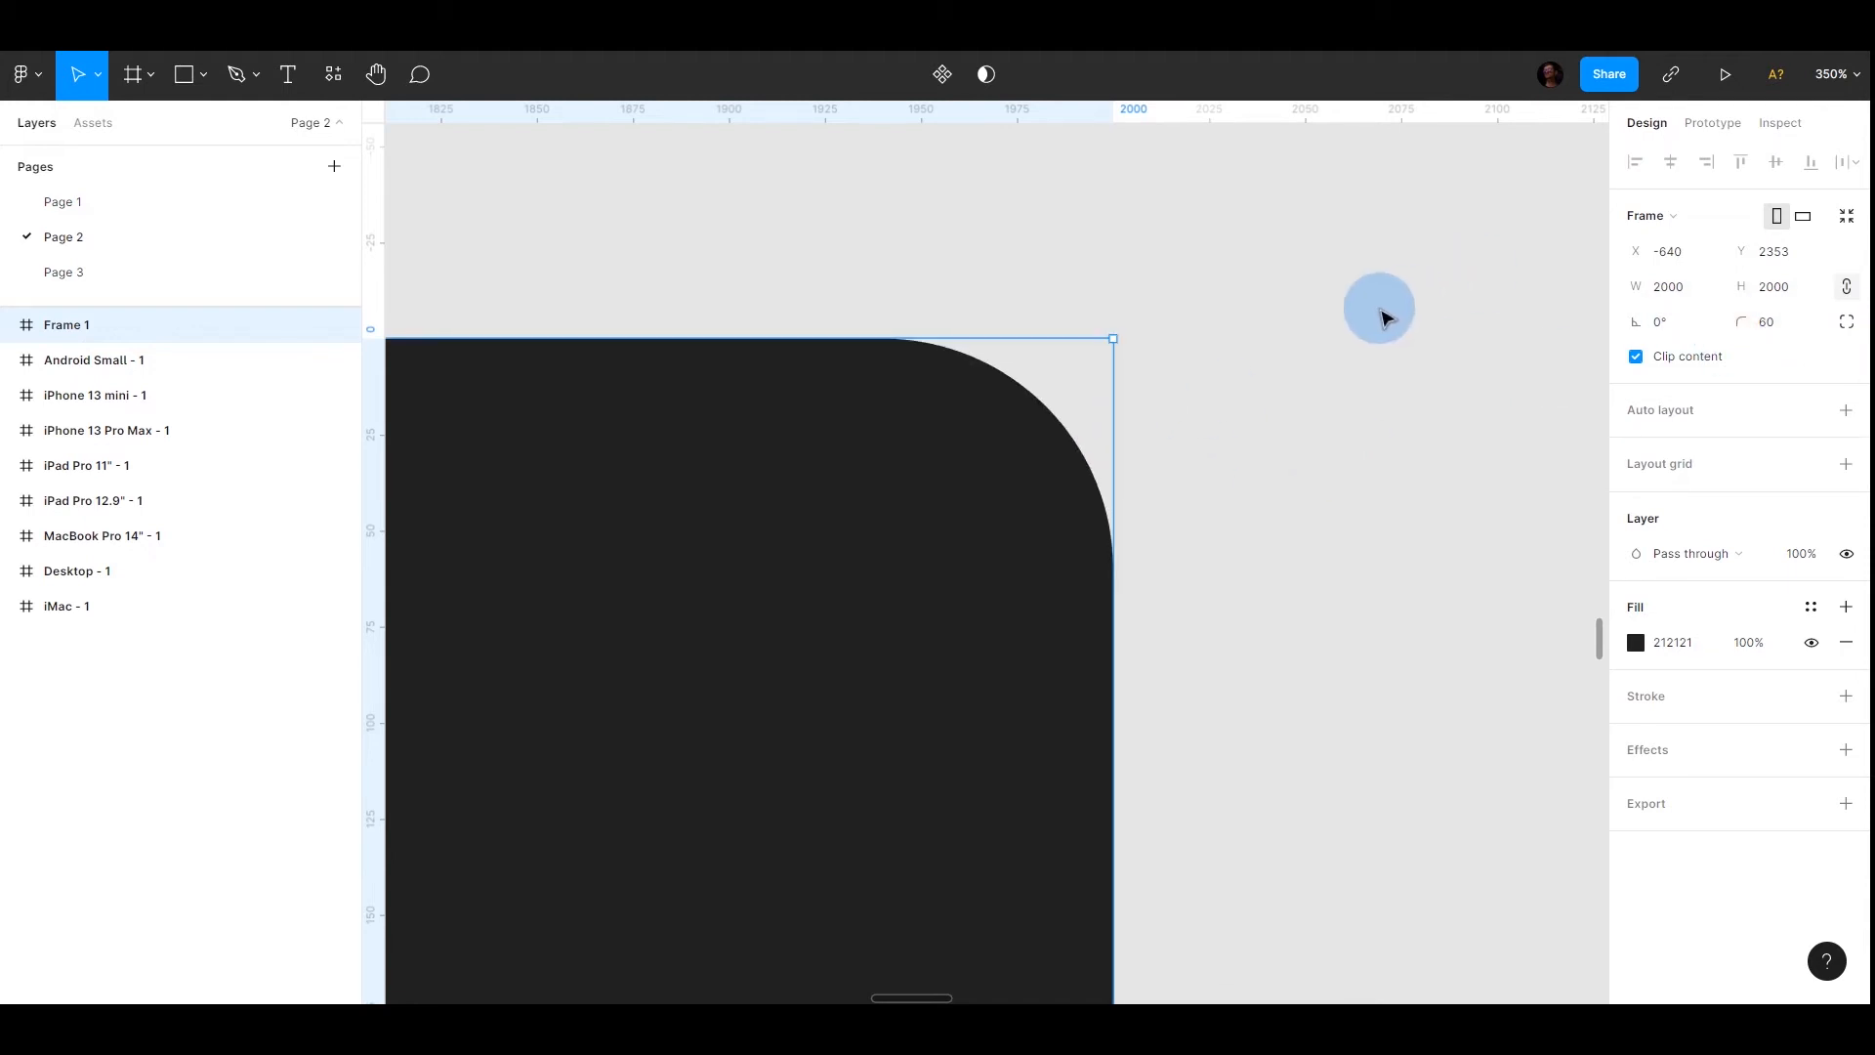
{"action": "left_click", "coordinate": [1381, 313]}
Switch the dark frame to independent corners and set the bottom-left corner radius to 0
{"action": "scroll", "coordinate": [1227, 377], "scroll_direction": "down", "scroll_amount": 10}
{"action": "scroll", "coordinate": [964, 283], "scroll_direction": "up", "scroll_amount": 3}
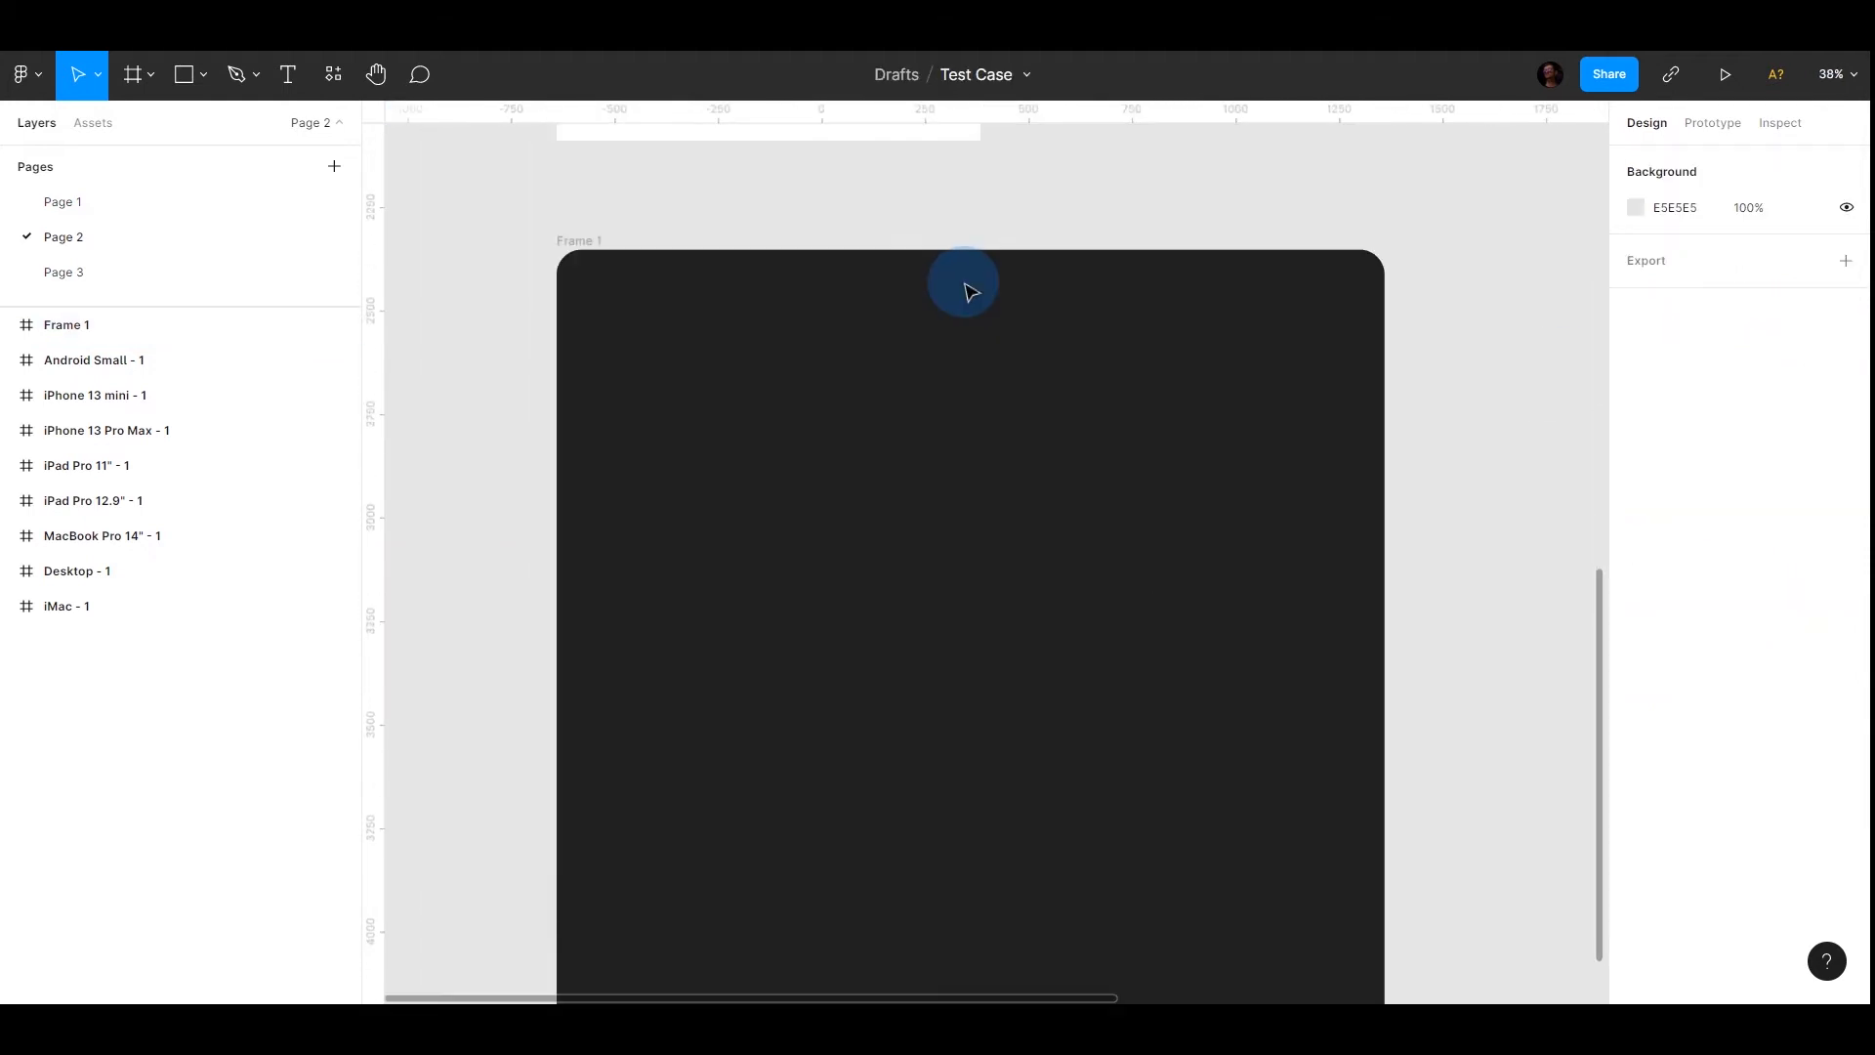
{"action": "scroll", "coordinate": [964, 283], "scroll_direction": "down", "scroll_amount": 1}
{"action": "left_click_drag", "start_coordinate": [1243, 333], "coordinate": [1123, 372]}
{"action": "scroll", "coordinate": [1265, 372], "scroll_direction": "right", "scroll_amount": 1}
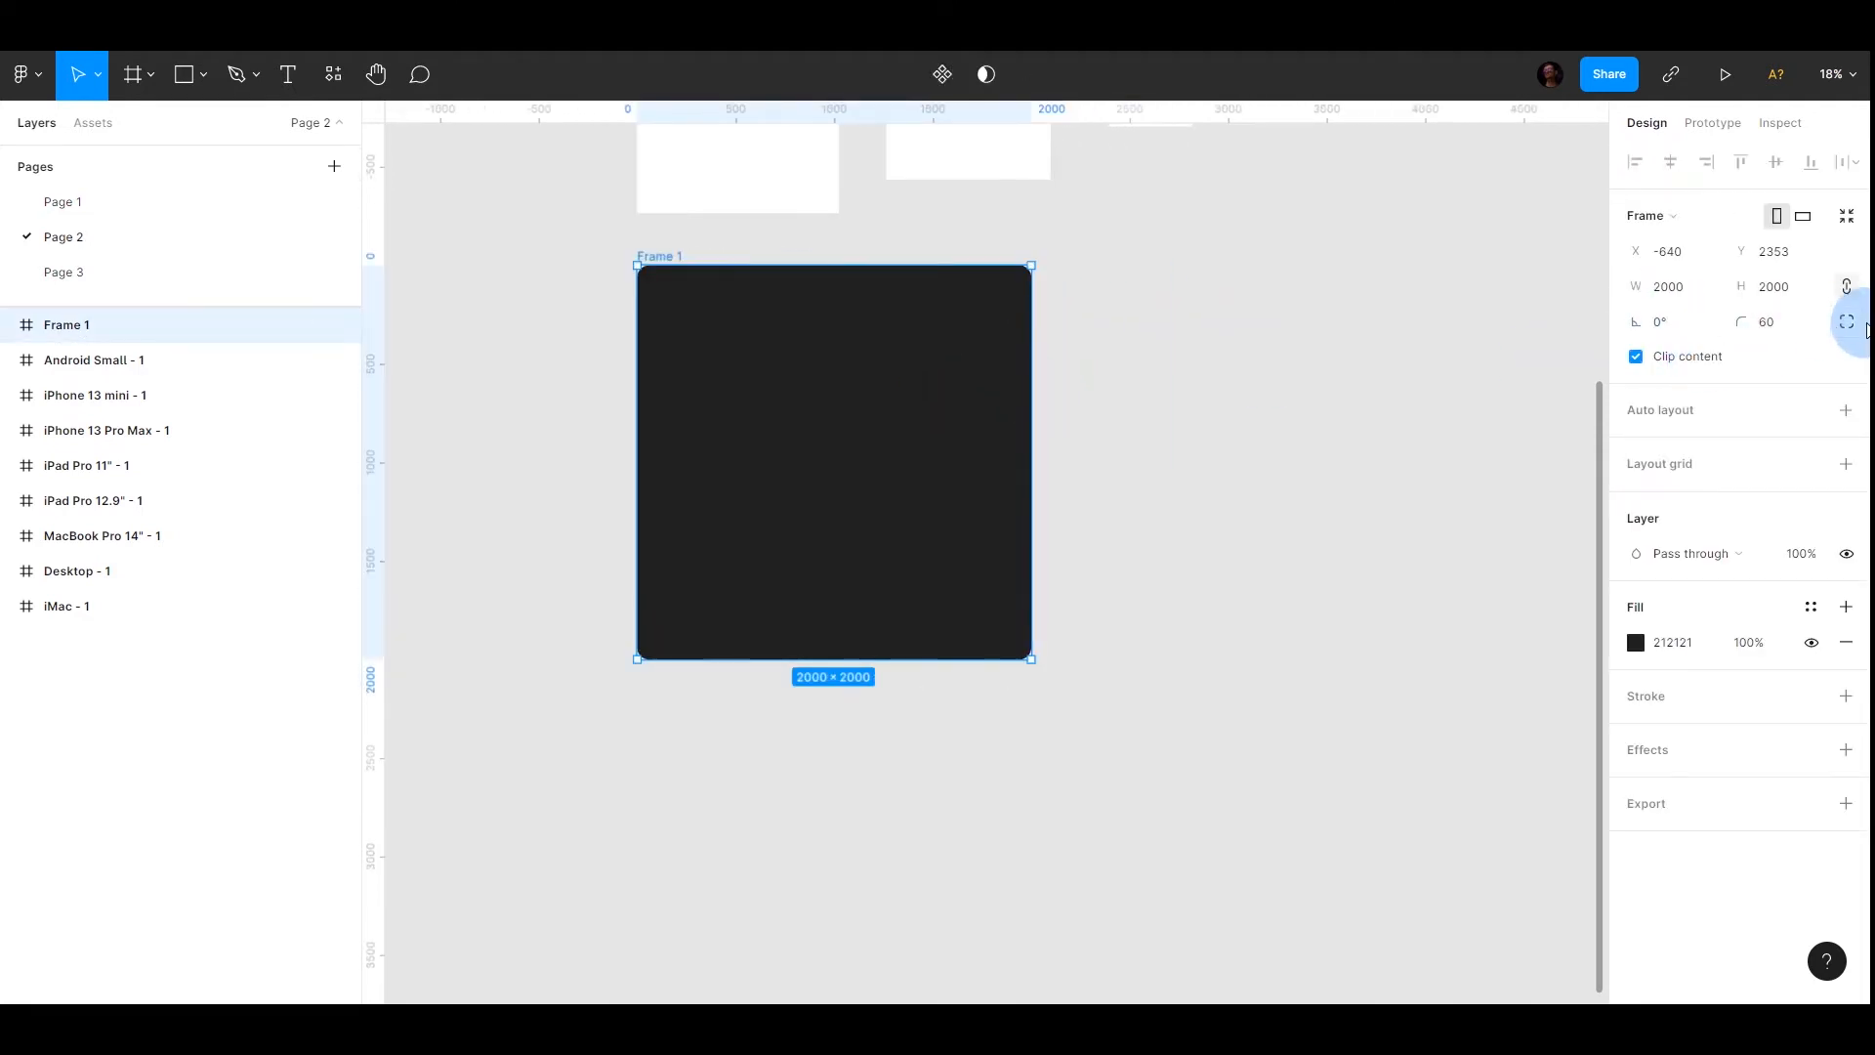
{"action": "left_click", "coordinate": [1859, 328]}
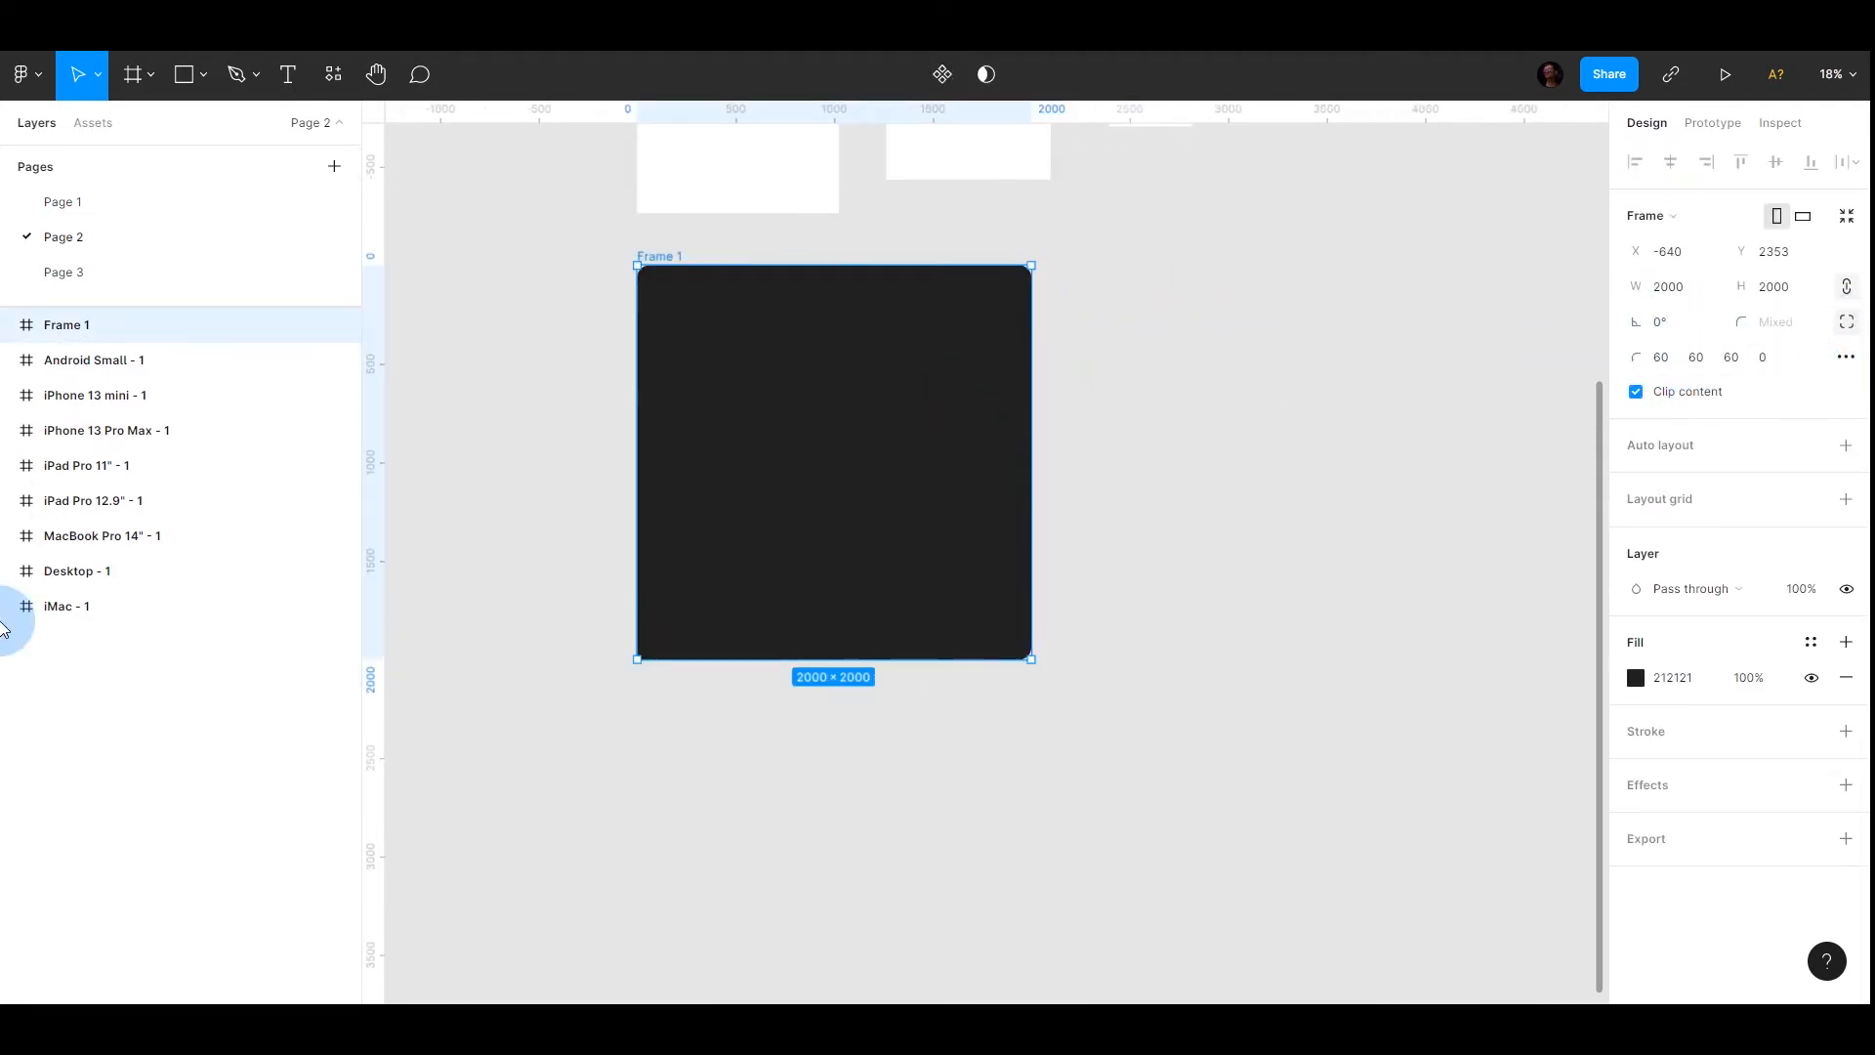
{"action": "left_click", "coordinate": [900, 672]}
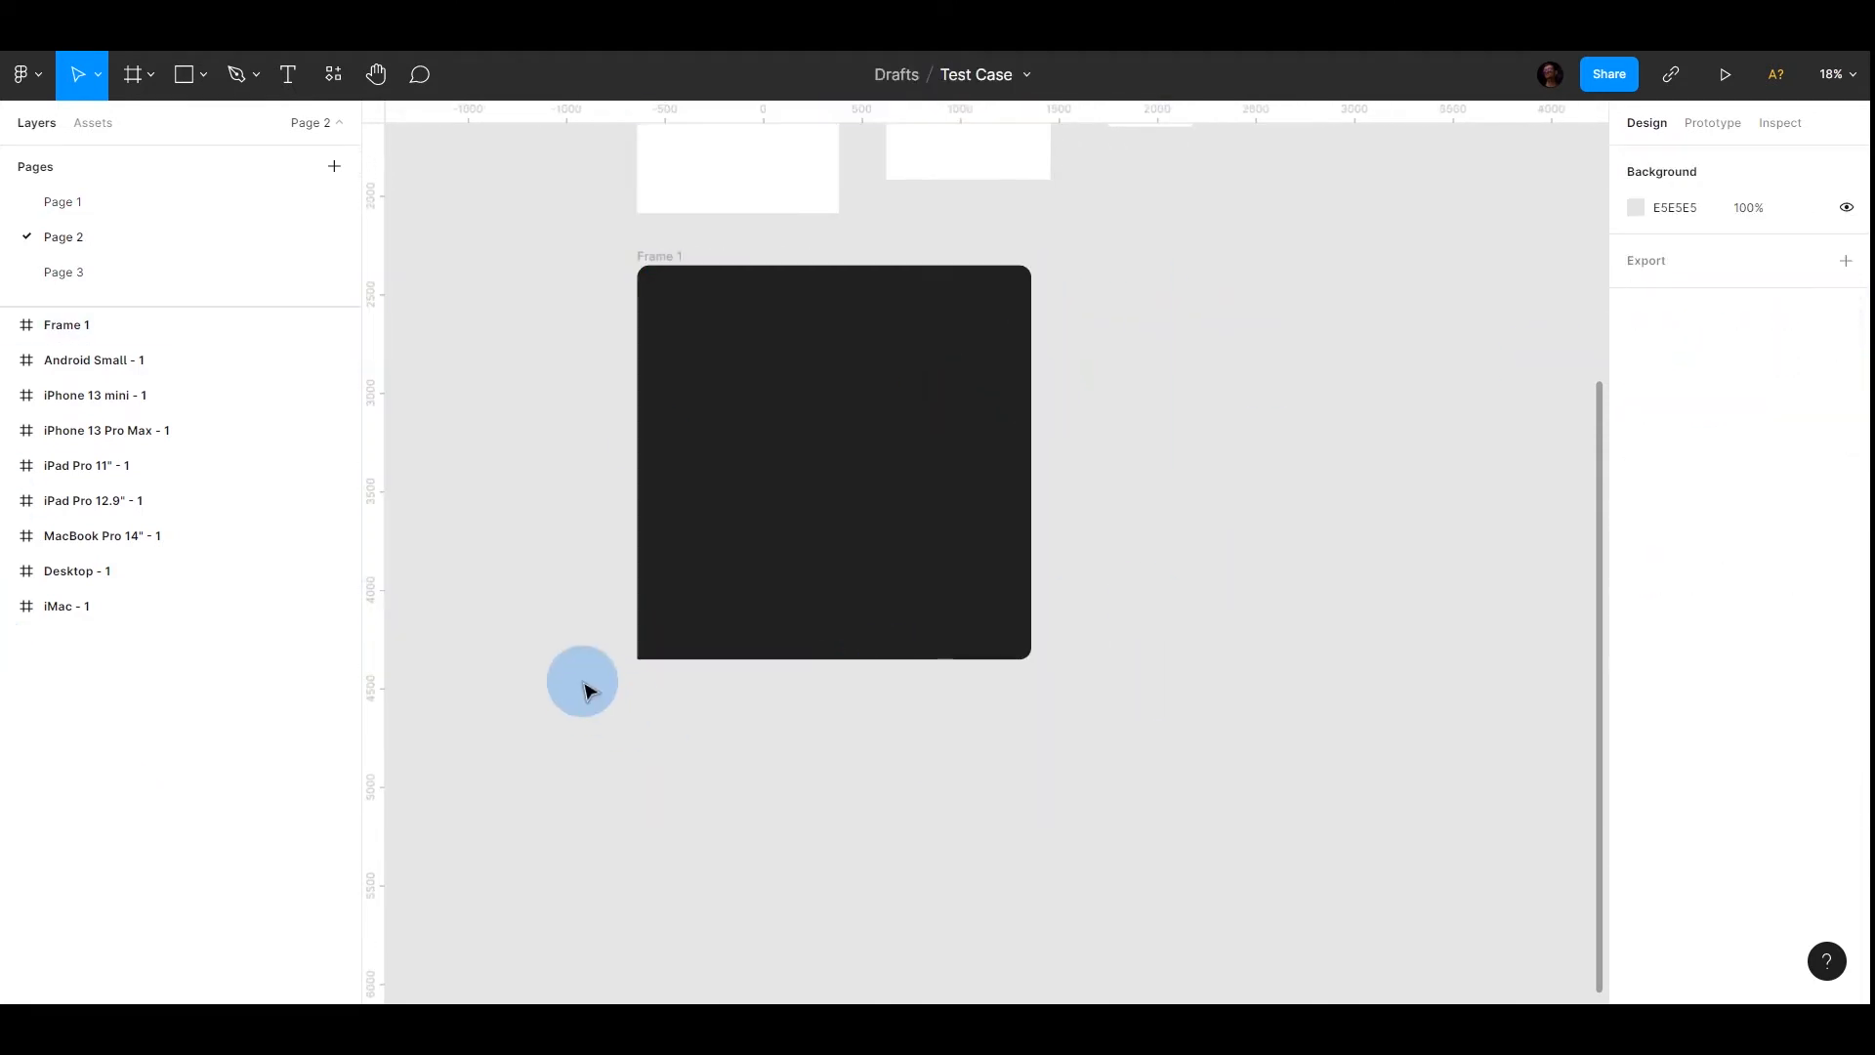
Set the dark frame's bottom-right corner radius to 0 and inspect the squared lower corners
{"action": "left_click", "coordinate": [732, 440]}
{"action": "left_click", "coordinate": [1216, 503]}
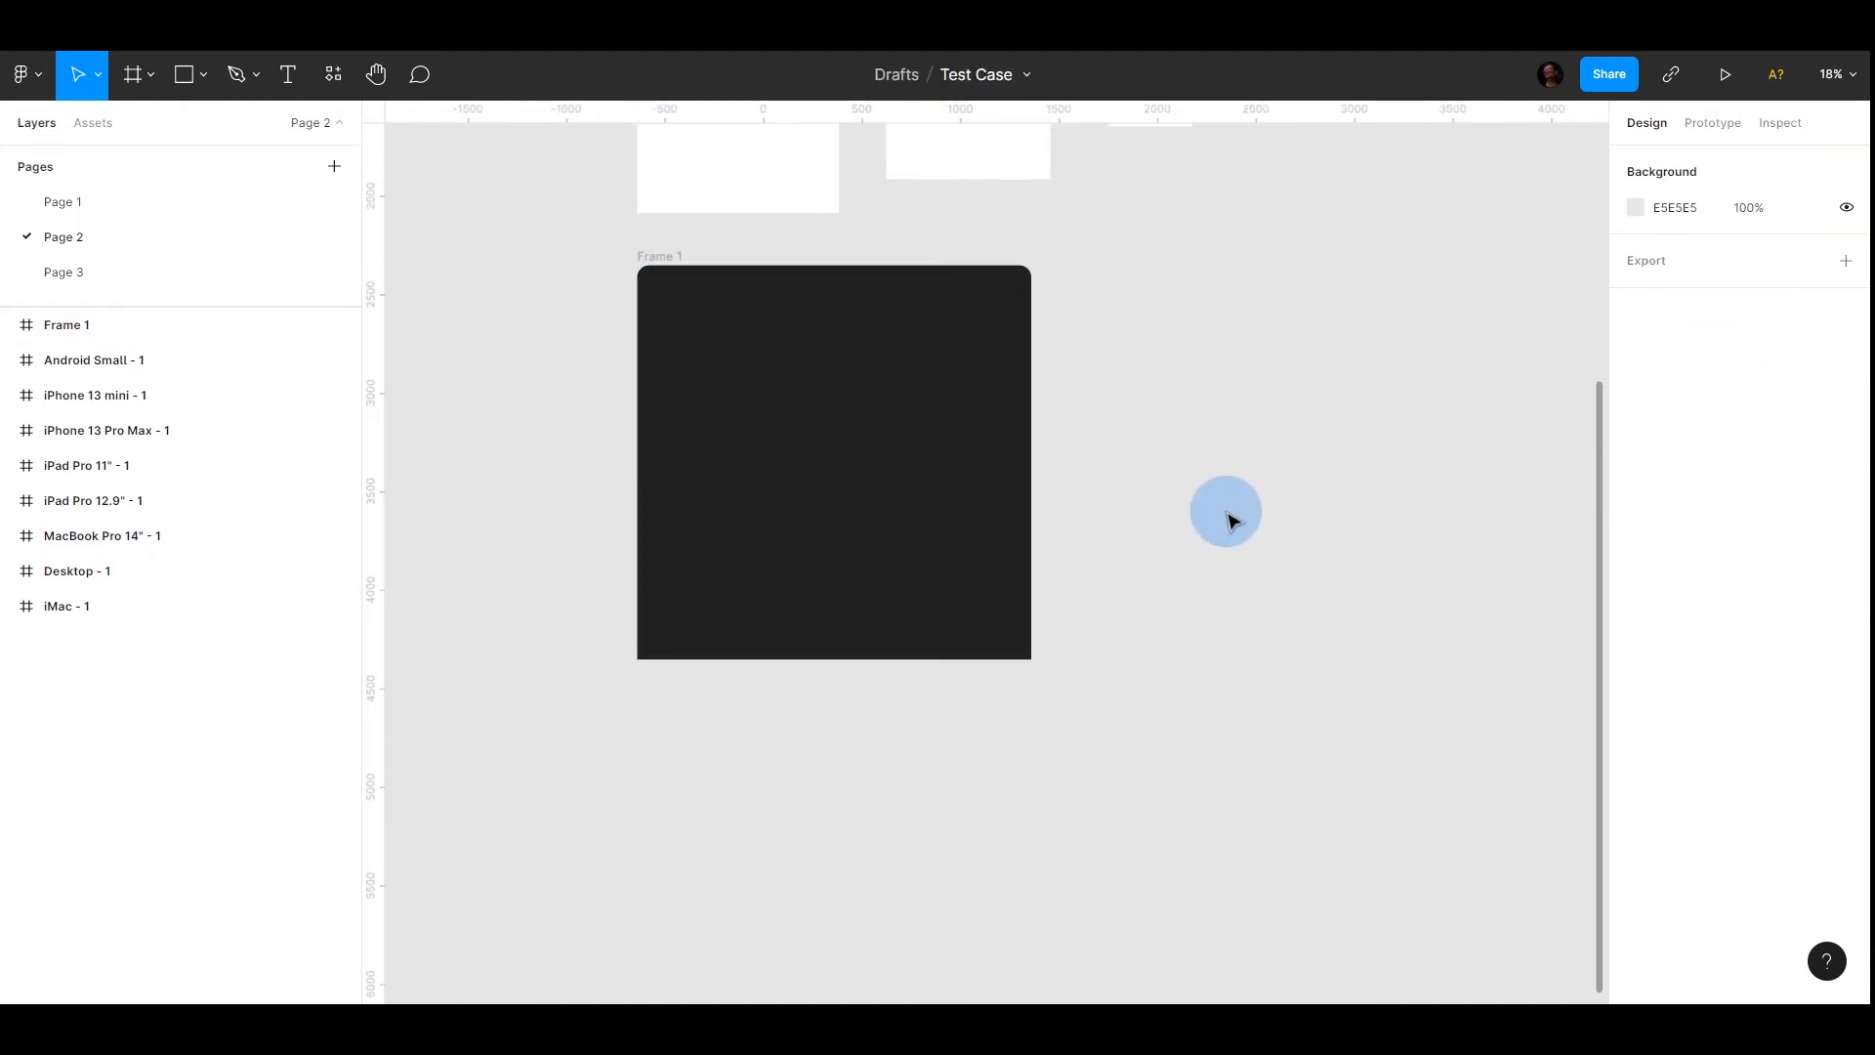
{"action": "scroll", "coordinate": [970, 368], "scroll_direction": "up", "scroll_amount": 5}
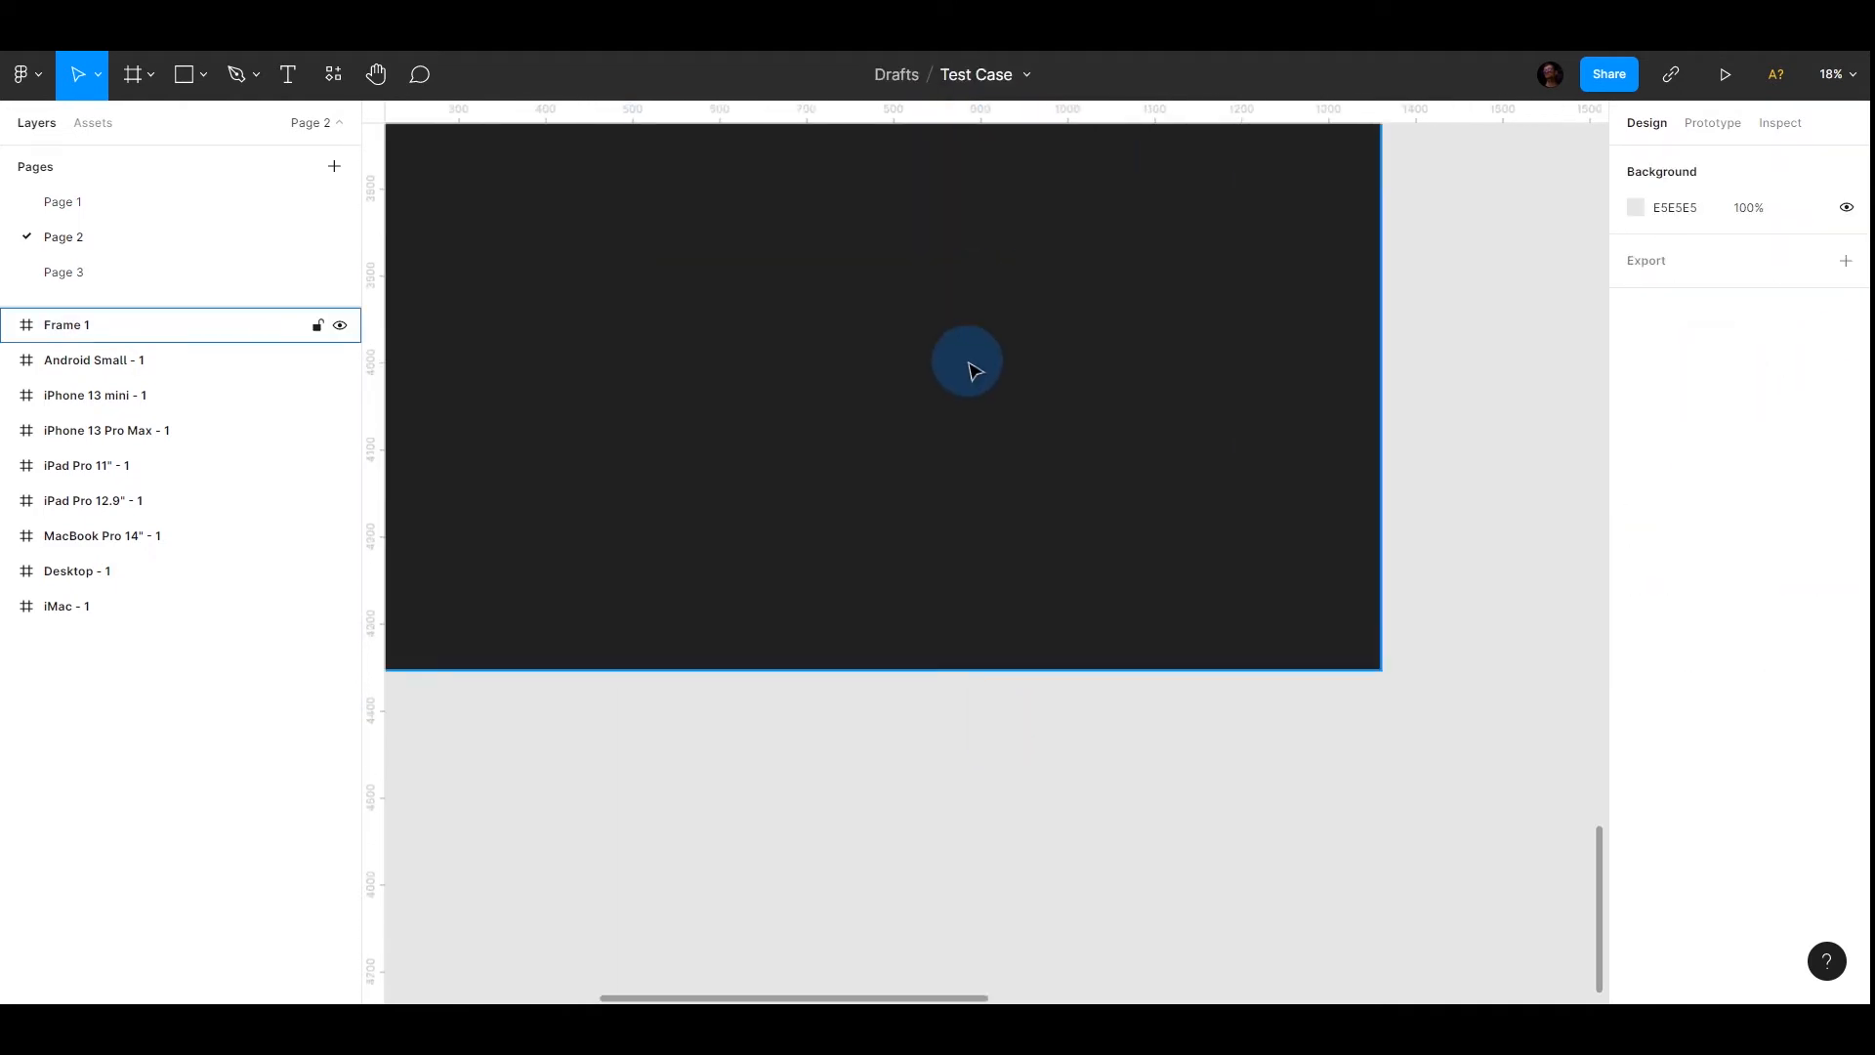
{"action": "scroll", "coordinate": [1348, 522], "scroll_direction": "down", "scroll_amount": 4}
{"action": "scroll", "coordinate": [1257, 549], "scroll_direction": "right", "scroll_amount": 3}
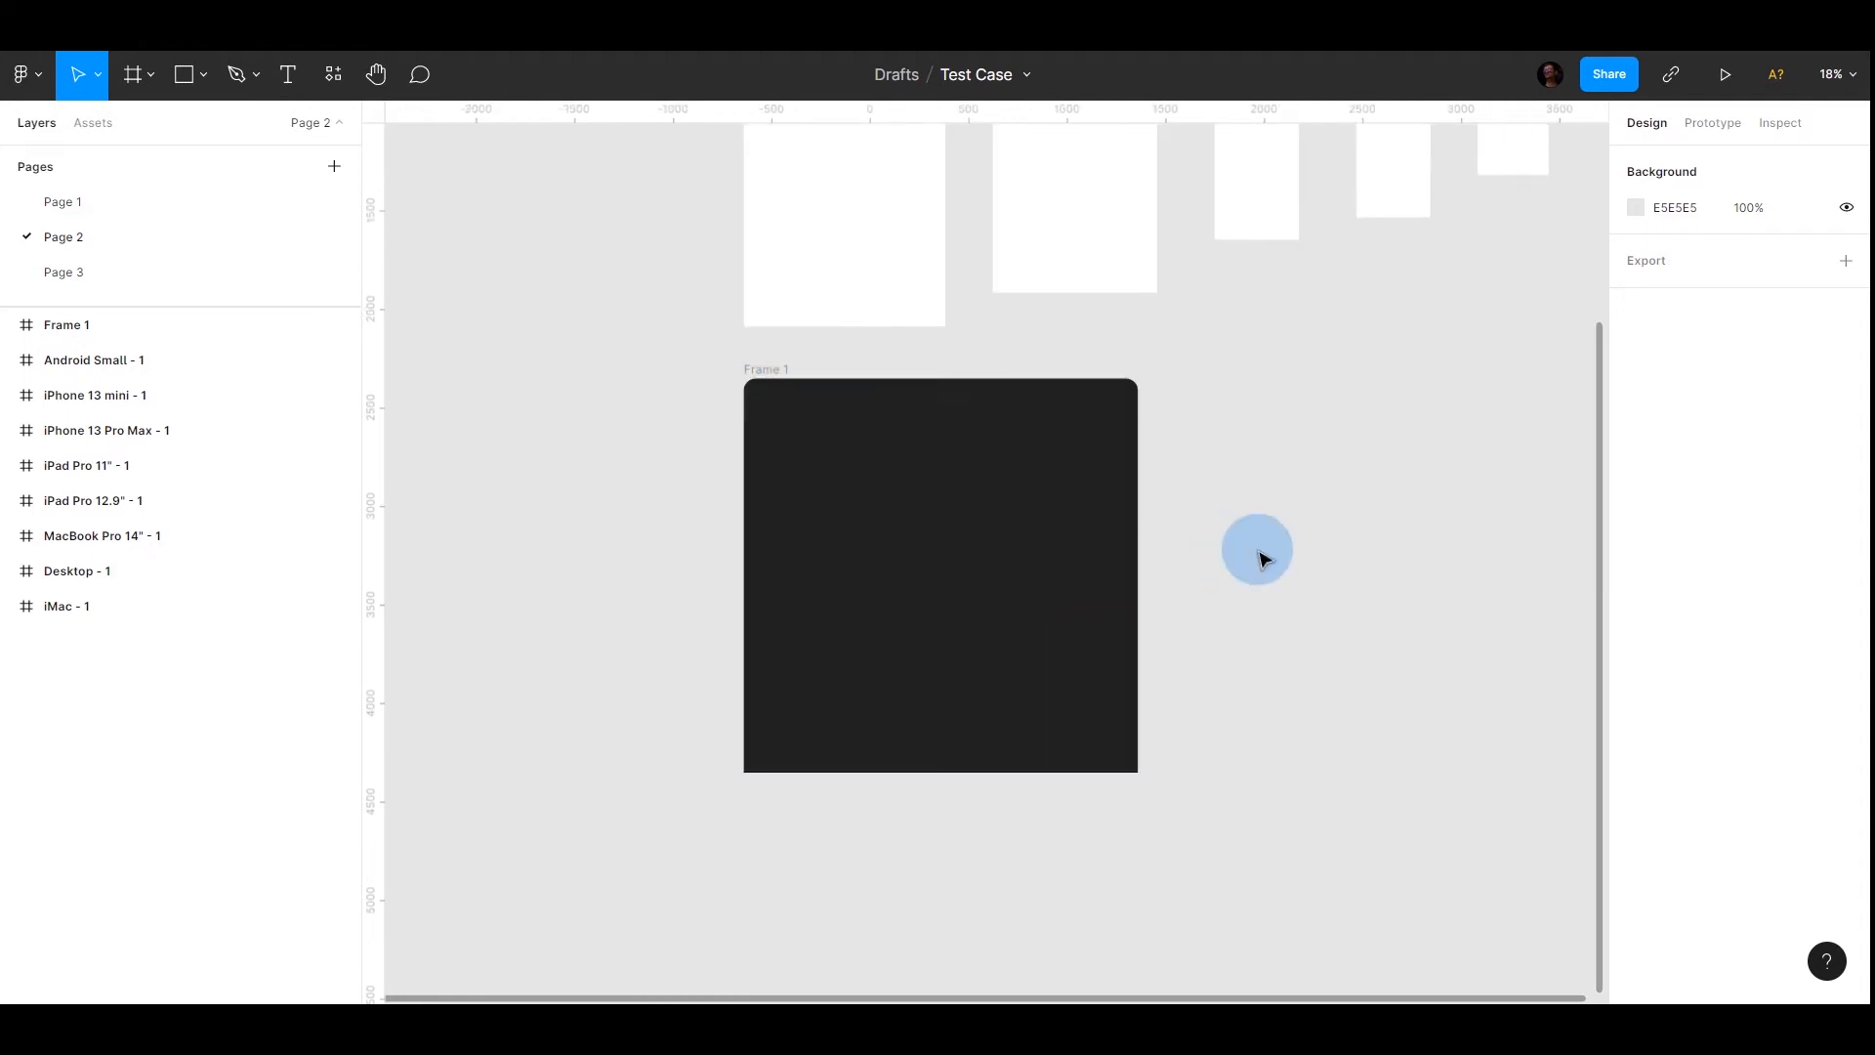
Reset all of the dark frame's corners to a radius of 0, then set the uniform radius to 60
{"action": "left_click", "coordinate": [1043, 538]}
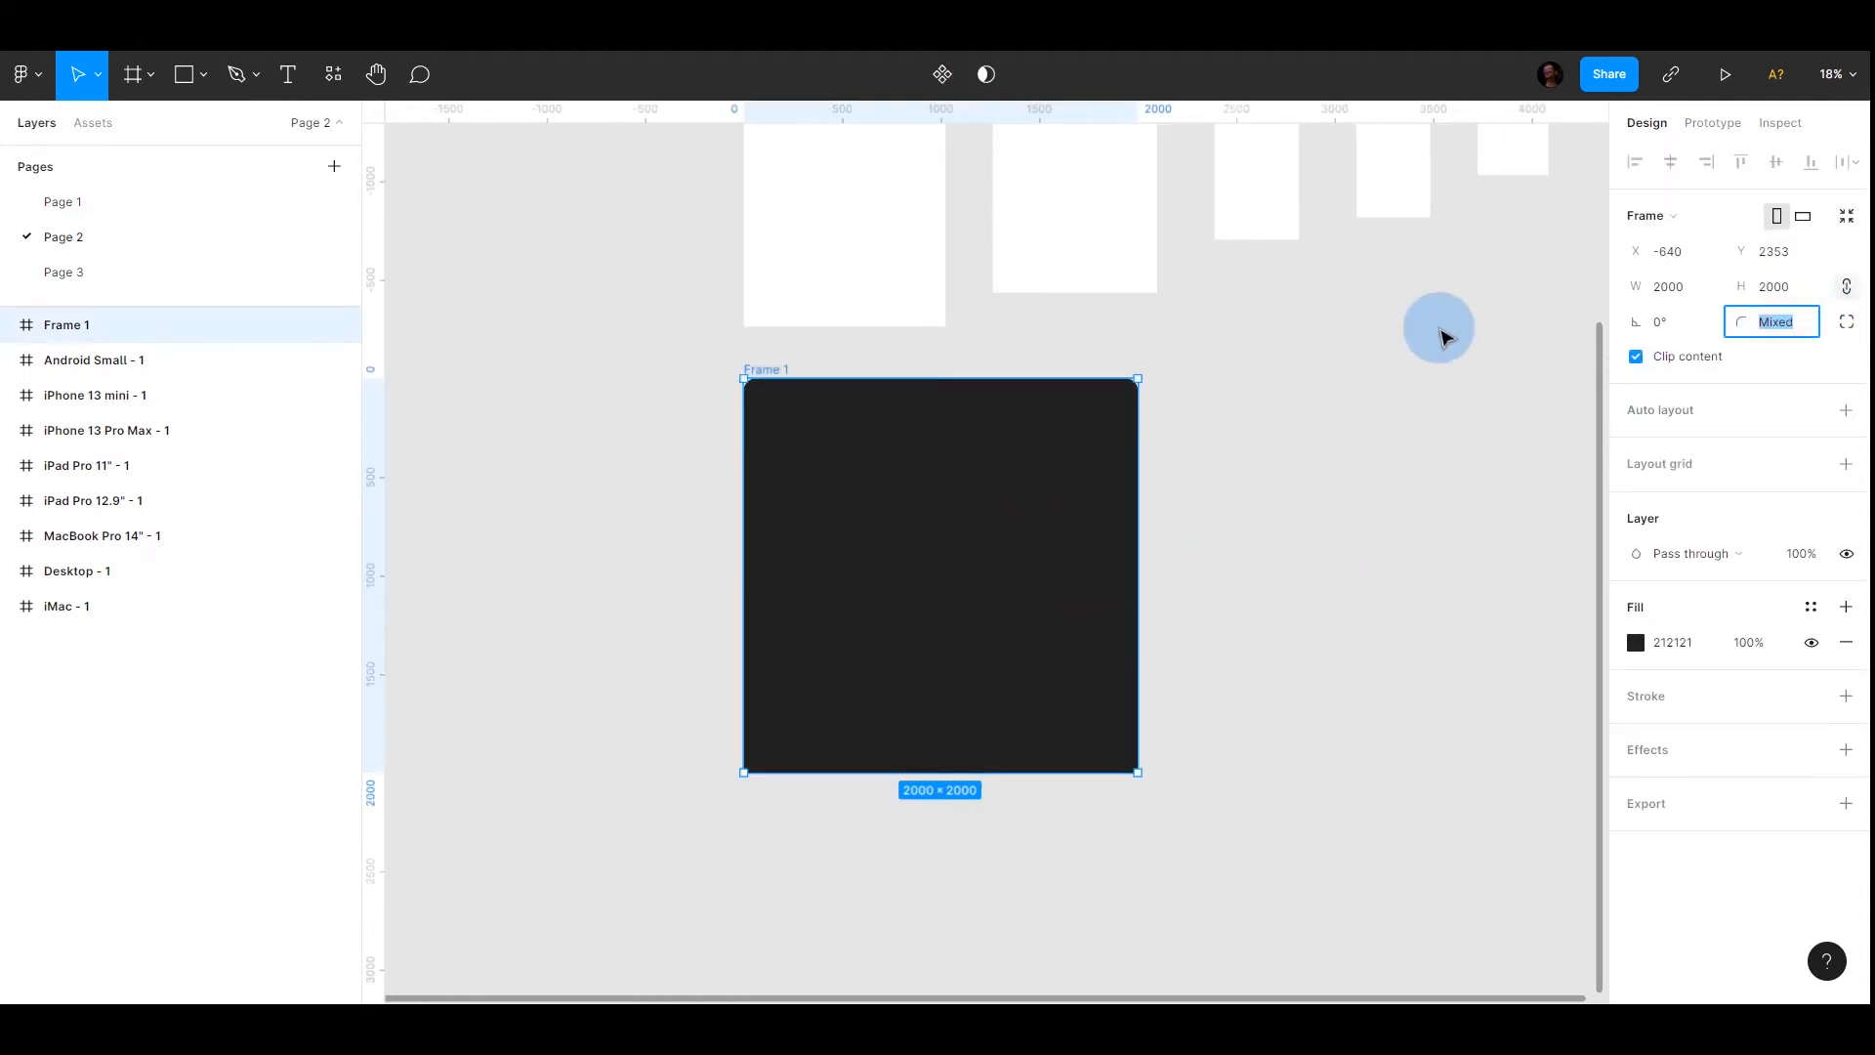
{"action": "key", "text": "Escape"}
{"action": "left_click", "coordinate": [1034, 507]}
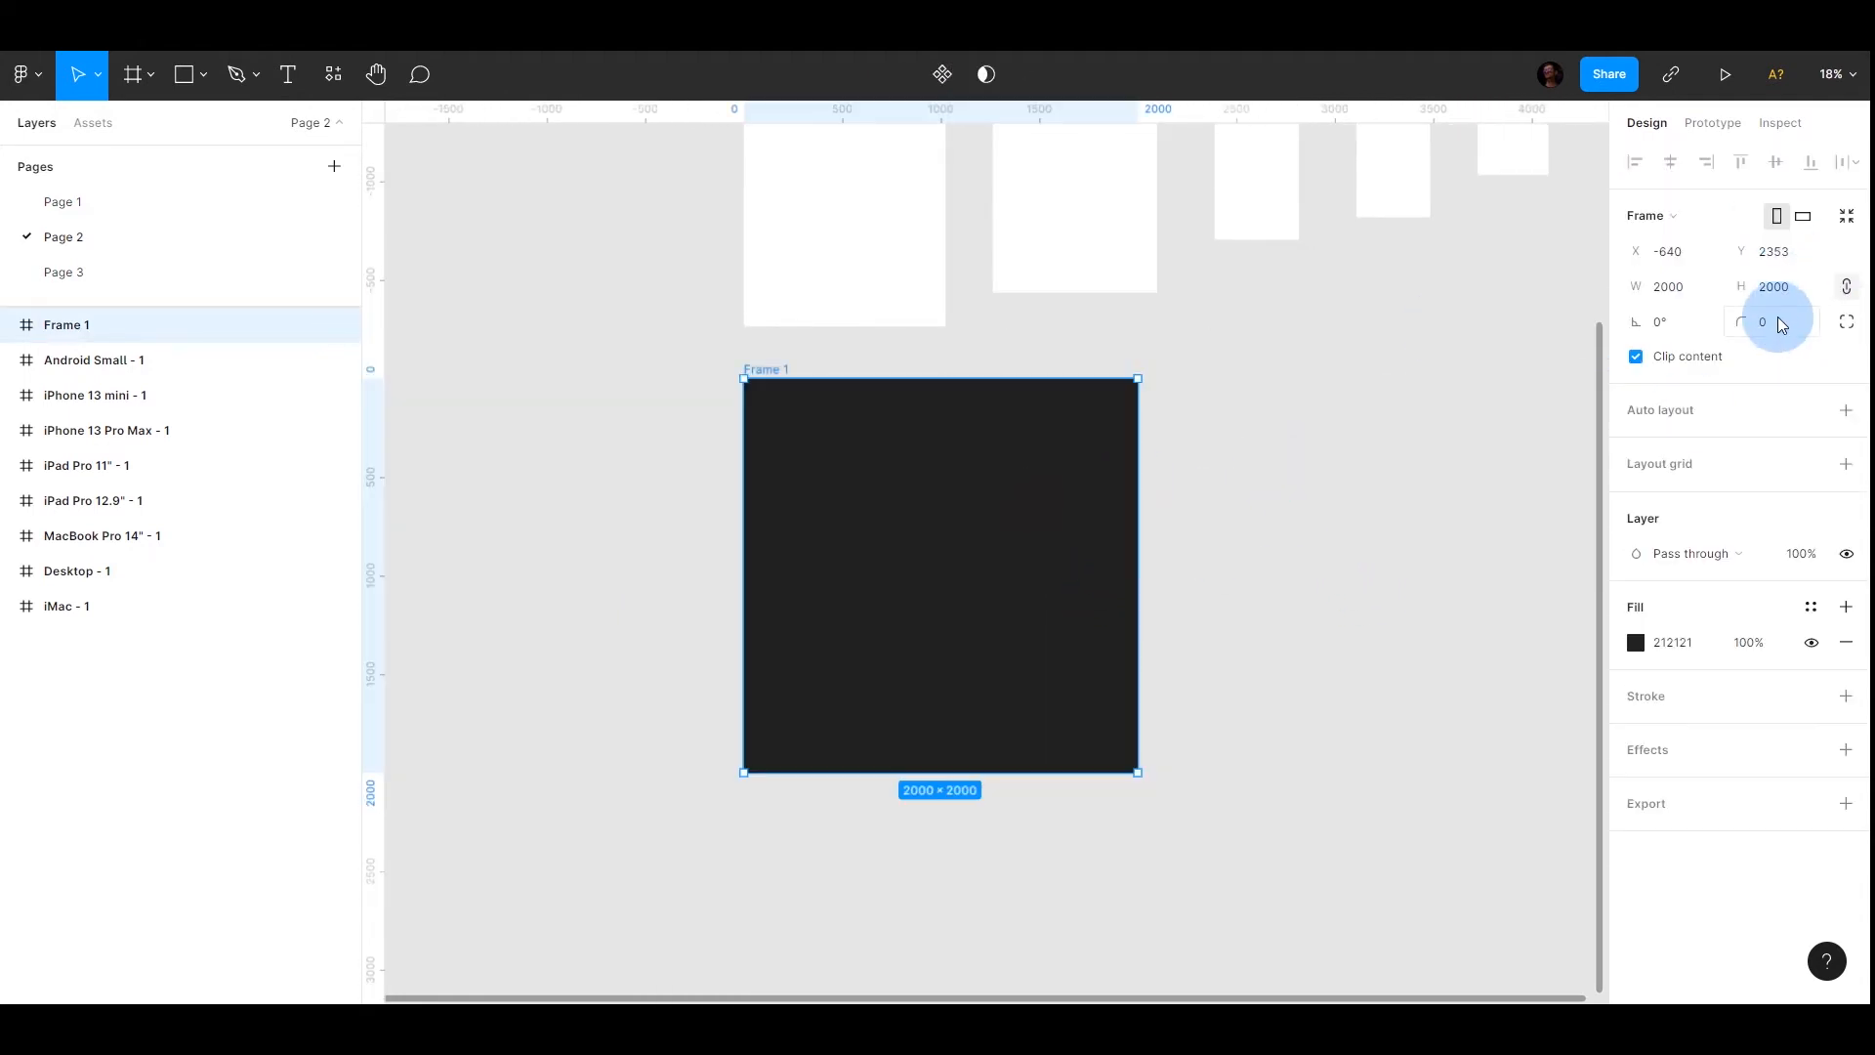
{"action": "left_click", "coordinate": [1377, 628]}
{"action": "left_click", "coordinate": [1084, 565]}
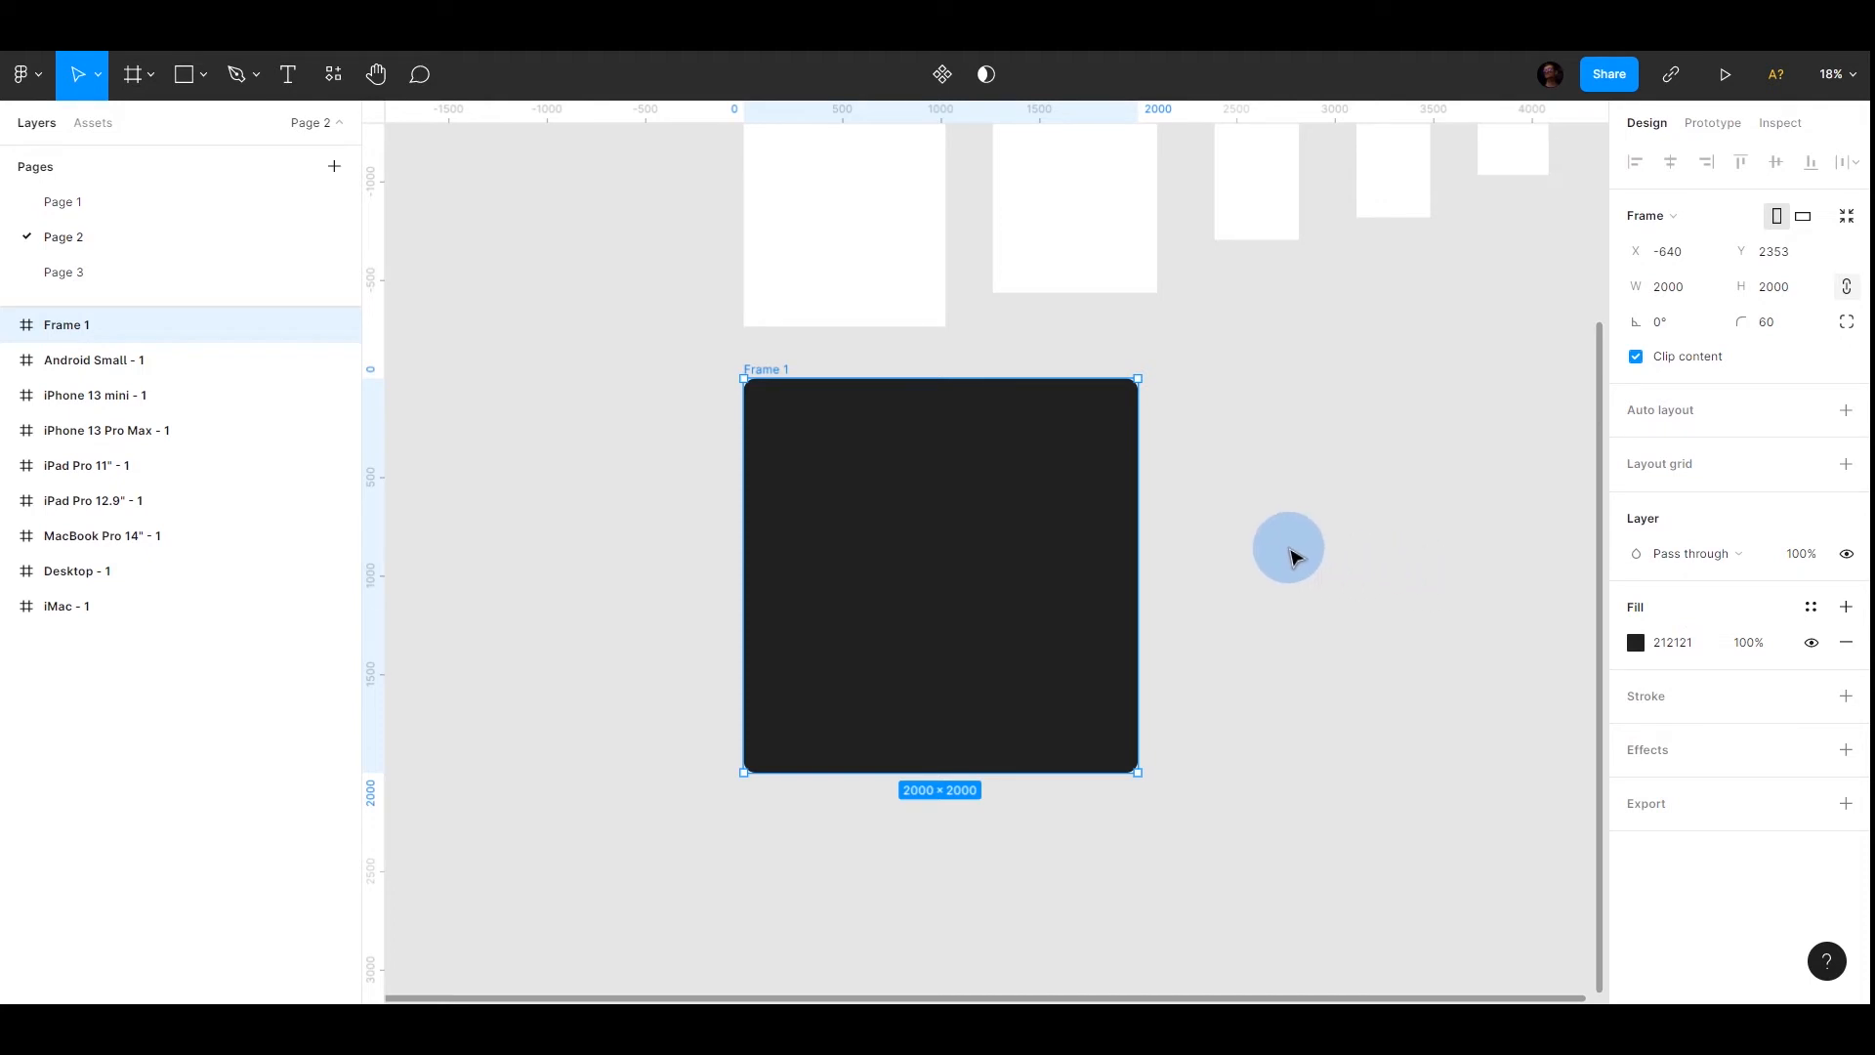
With its proportions unlocked, resize the dark frame freely by its edges to about 2213 × 1818
{"action": "scroll", "coordinate": [1289, 554], "scroll_direction": "right", "scroll_amount": 3}
{"action": "left_click", "coordinate": [1042, 430]}
{"action": "left_click", "coordinate": [883, 460]}
{"action": "left_click_drag", "start_coordinate": [1003, 524], "coordinate": [1048, 527]}
{"action": "left_click_drag", "start_coordinate": [912, 773], "coordinate": [918, 737]}
{"action": "left_click", "coordinate": [1142, 620]}
{"action": "left_click", "coordinate": [930, 523]}
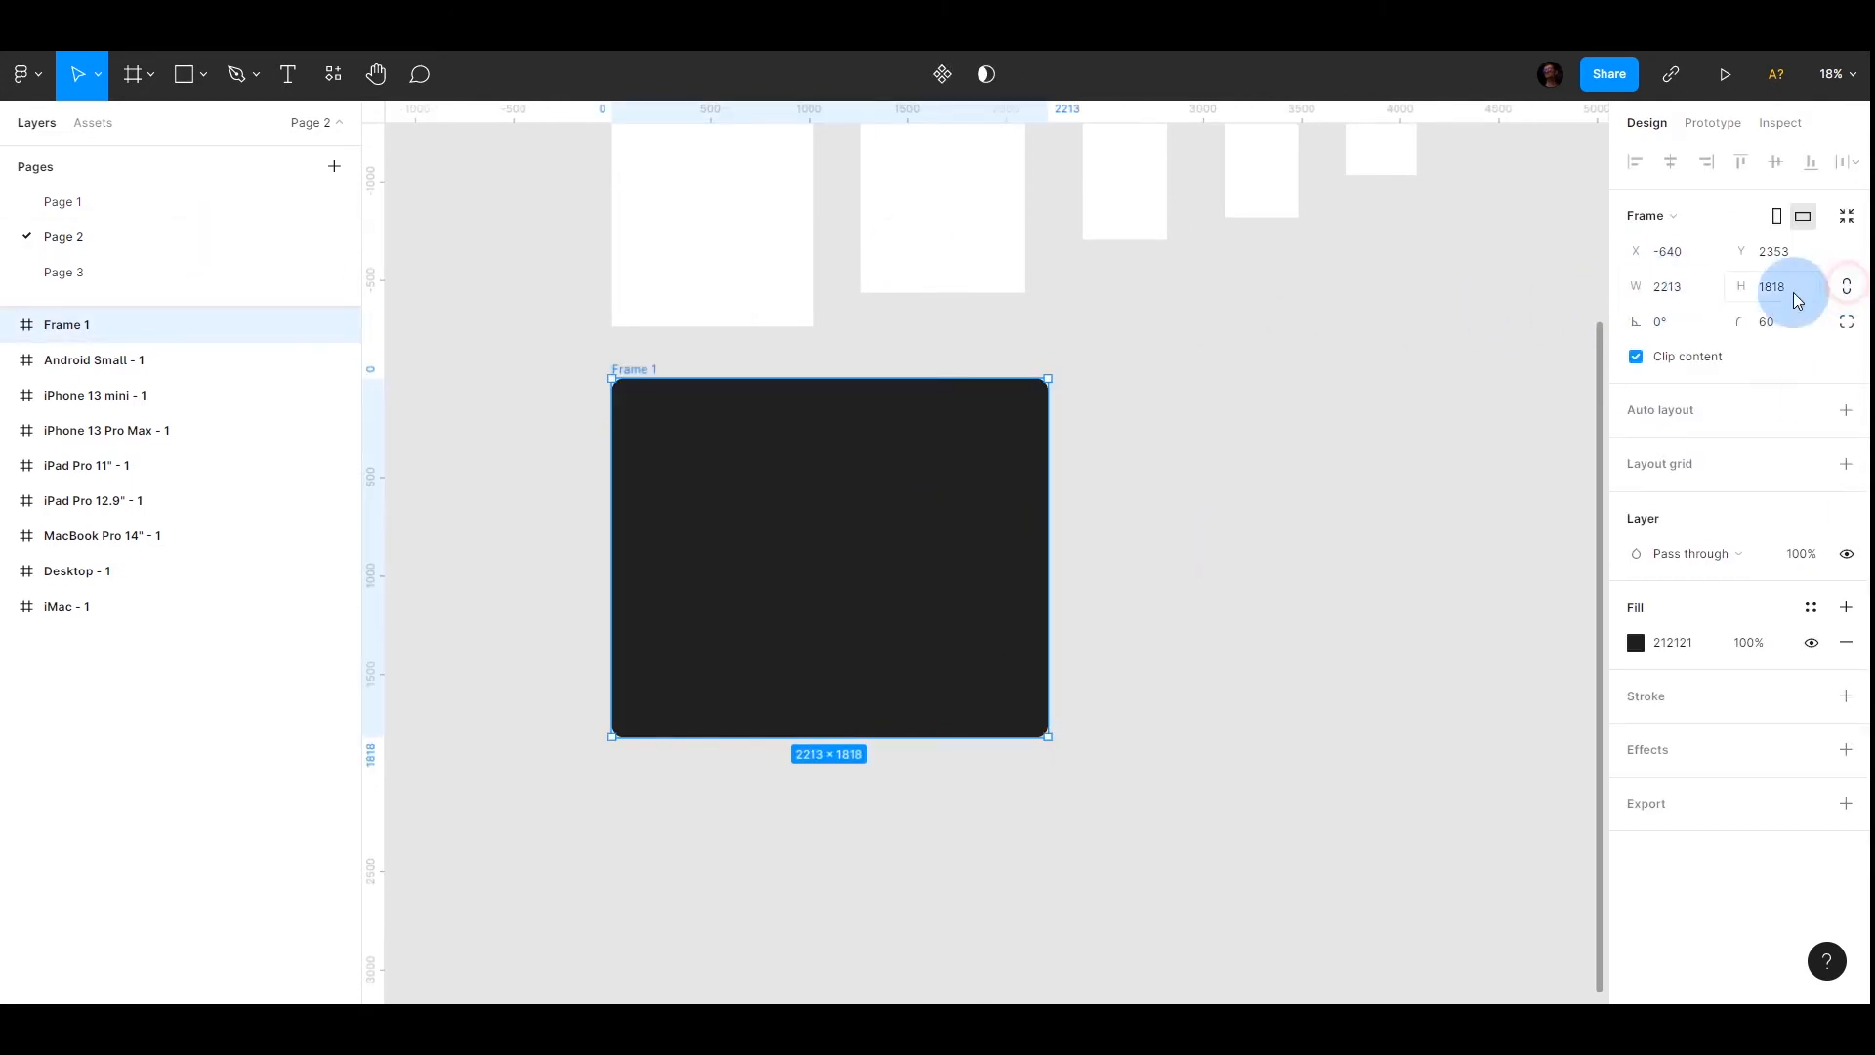
Set the dark frame's width and height to 2000 each and constrain its proportions
{"action": "type", "text": "0"}
{"action": "key", "text": "Tab"}
{"action": "type", "text": "20"}
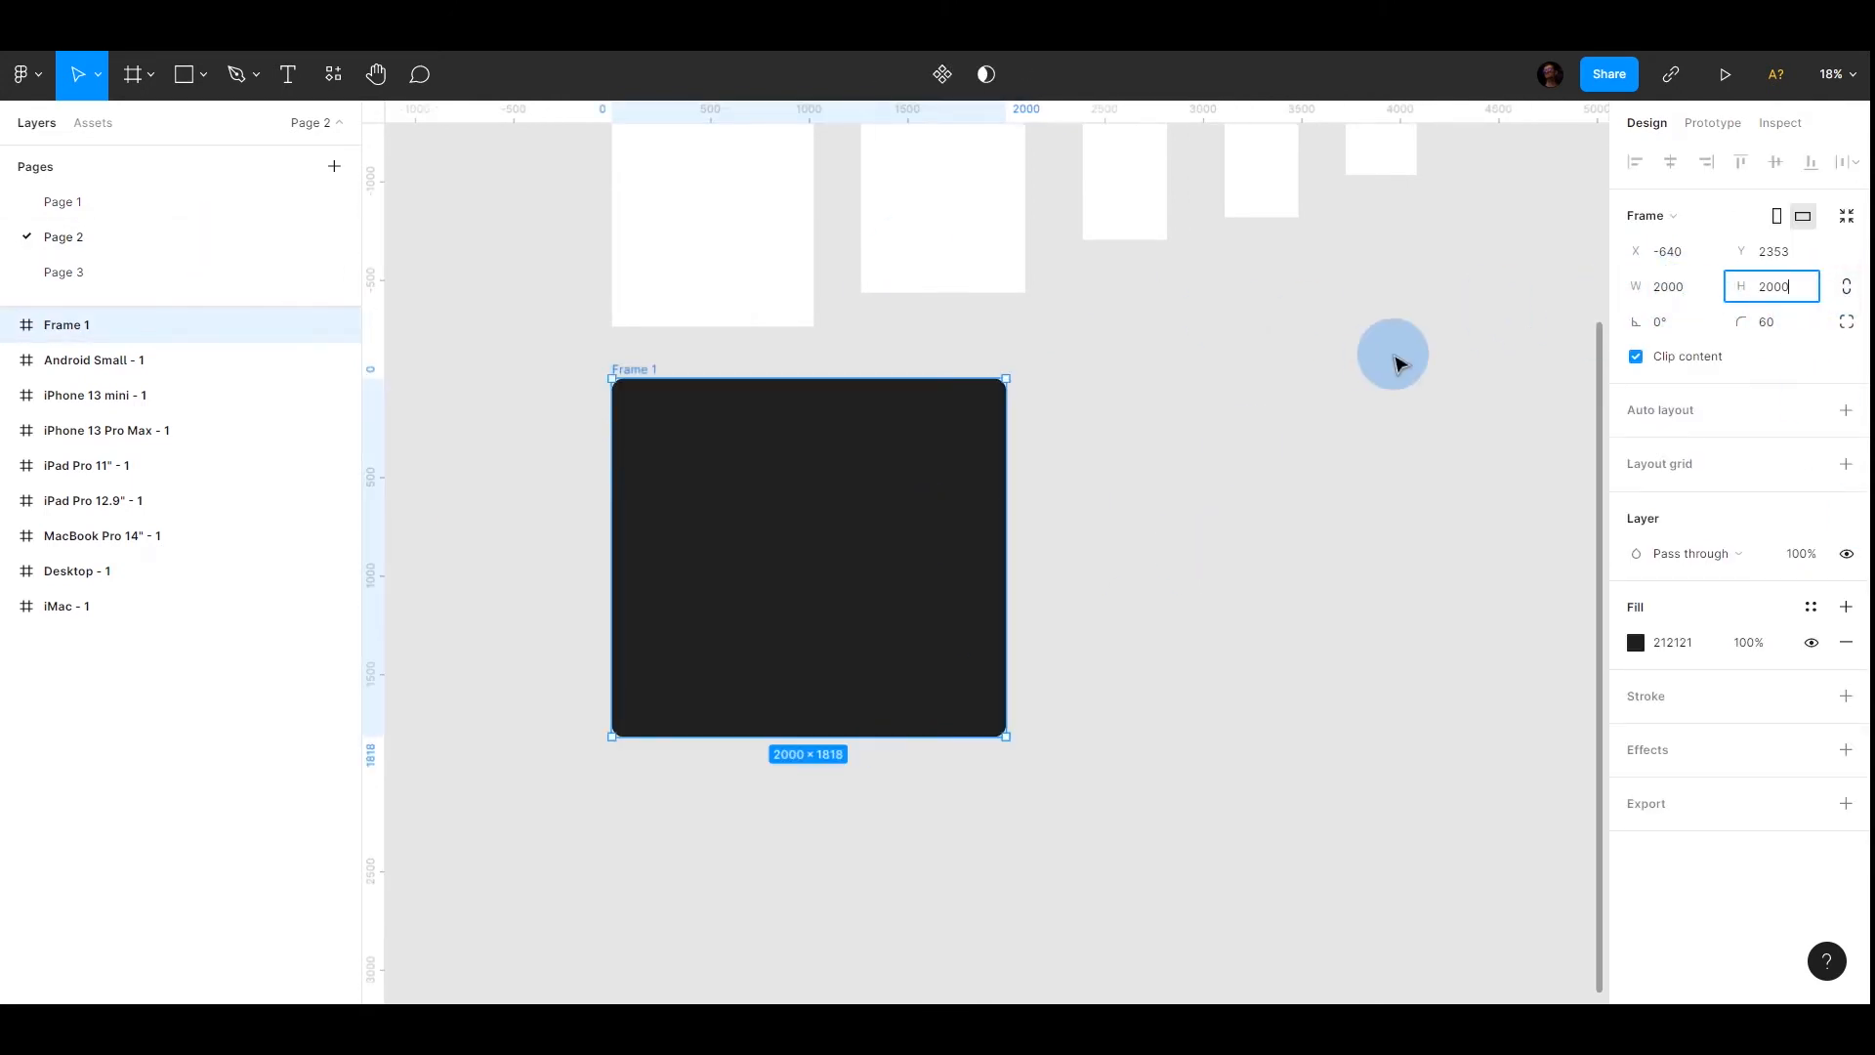
{"action": "type", "text": "00"}
{"action": "key", "text": "Return"}
{"action": "left_click", "coordinate": [1441, 332]}
{"action": "left_click", "coordinate": [770, 584]}
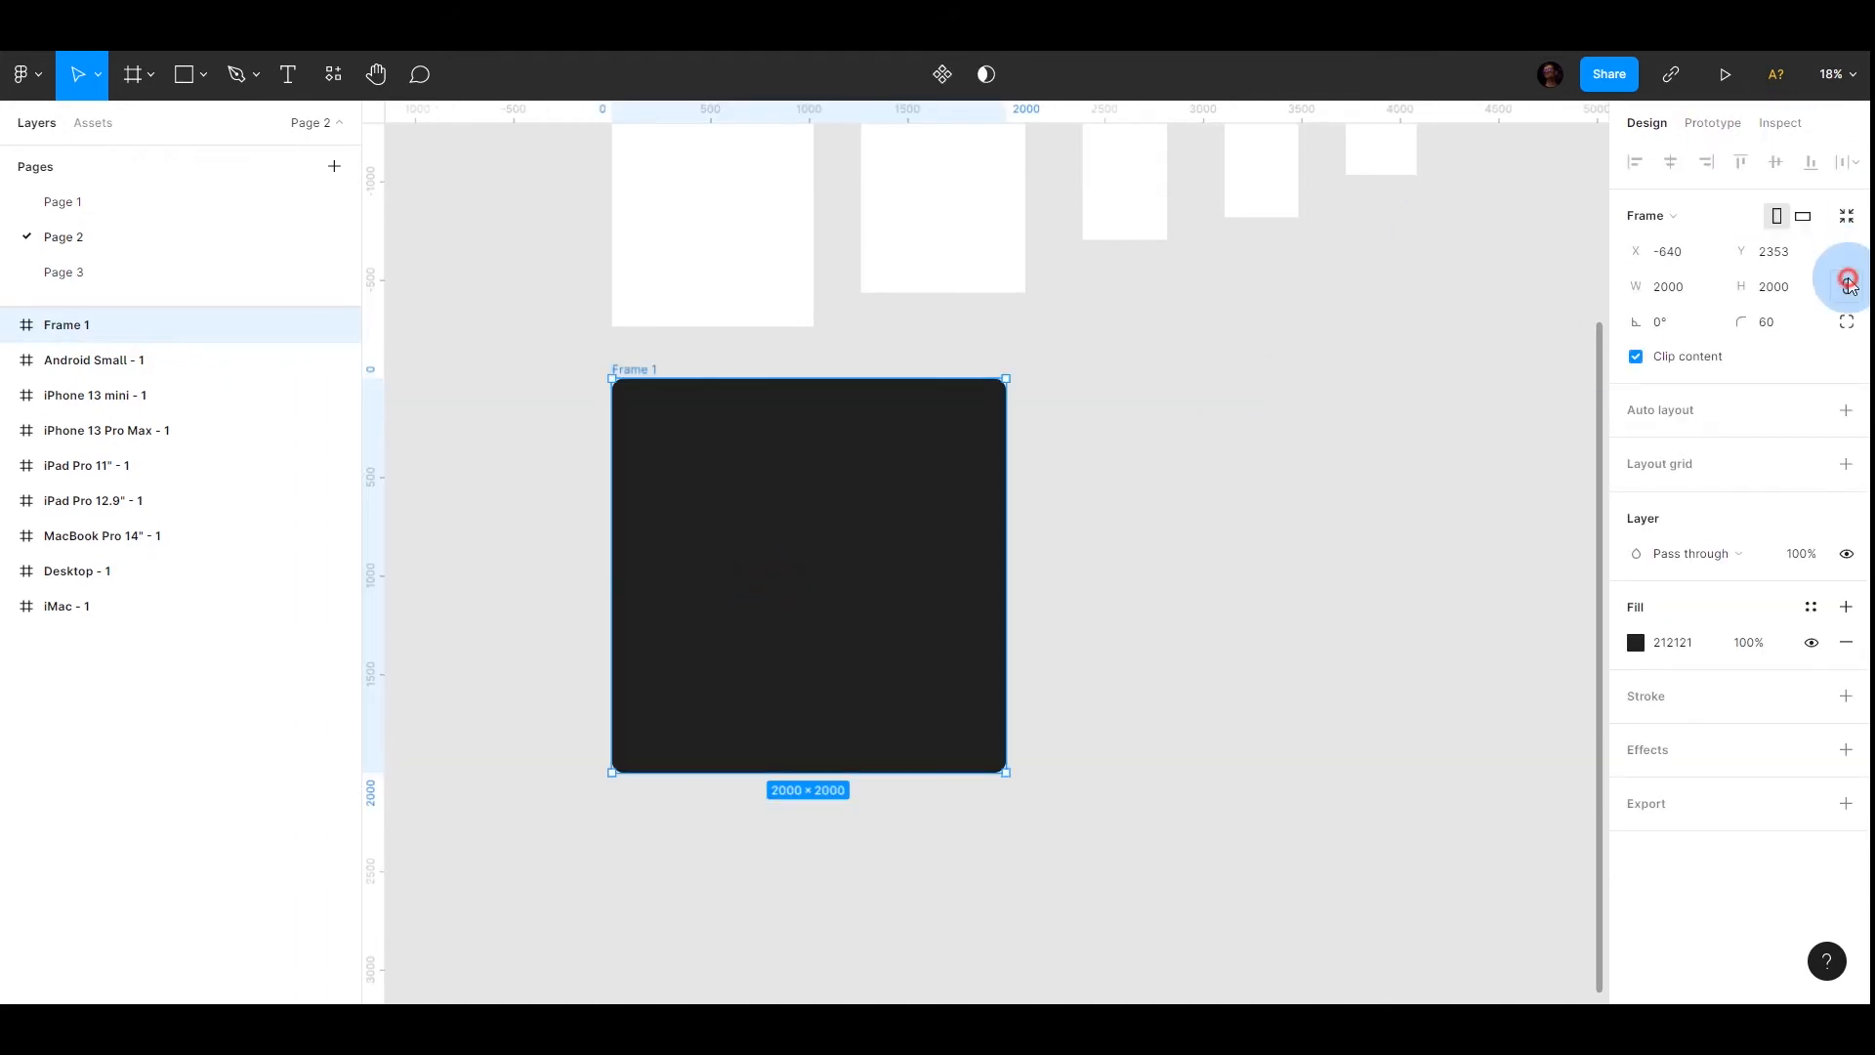
Draw a second frame about 1215 × 474 to the right of the dark frame
{"action": "scroll", "coordinate": [1116, 549], "scroll_direction": "right", "scroll_amount": 3}
{"action": "left_click", "coordinate": [133, 86]}
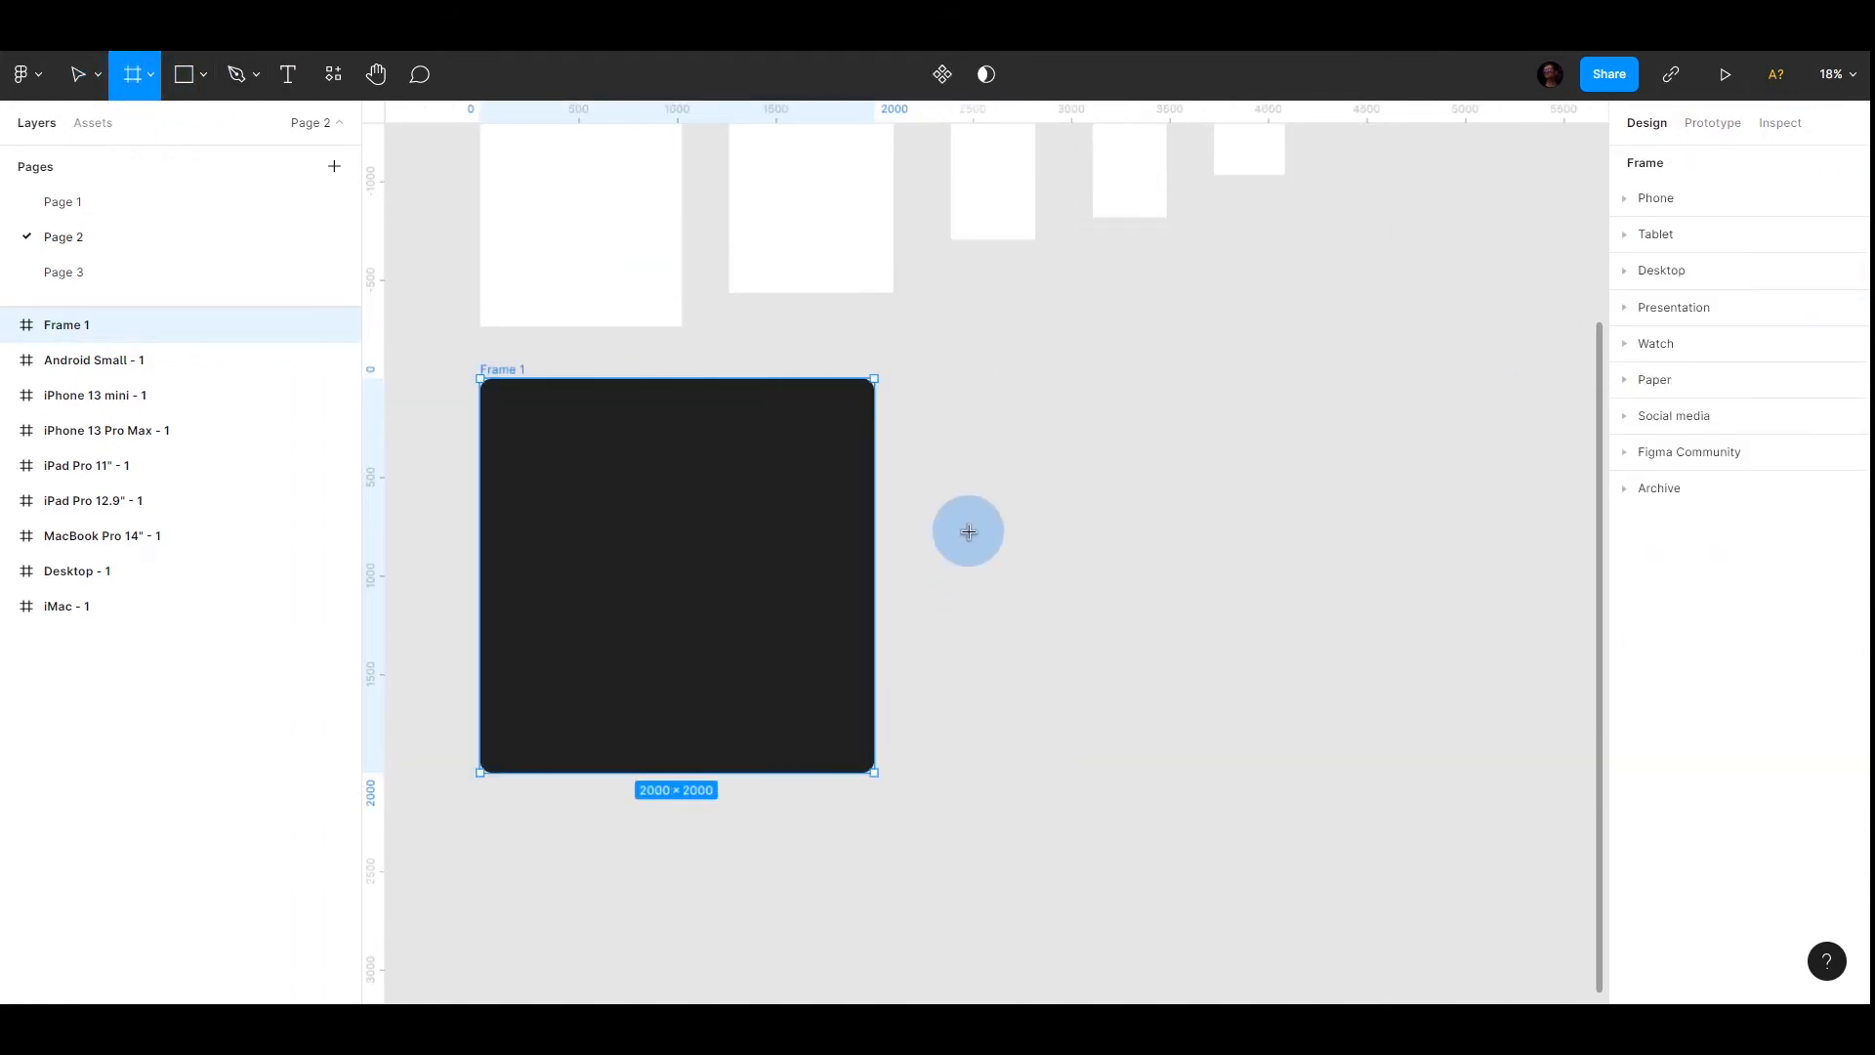
{"action": "left_click_drag", "start_coordinate": [960, 504], "coordinate": [1202, 599]}
Add a text layer reading "Еуче" inside the white frame beside the dark one and set its font size to 200
{"action": "left_click", "coordinate": [1038, 555]}
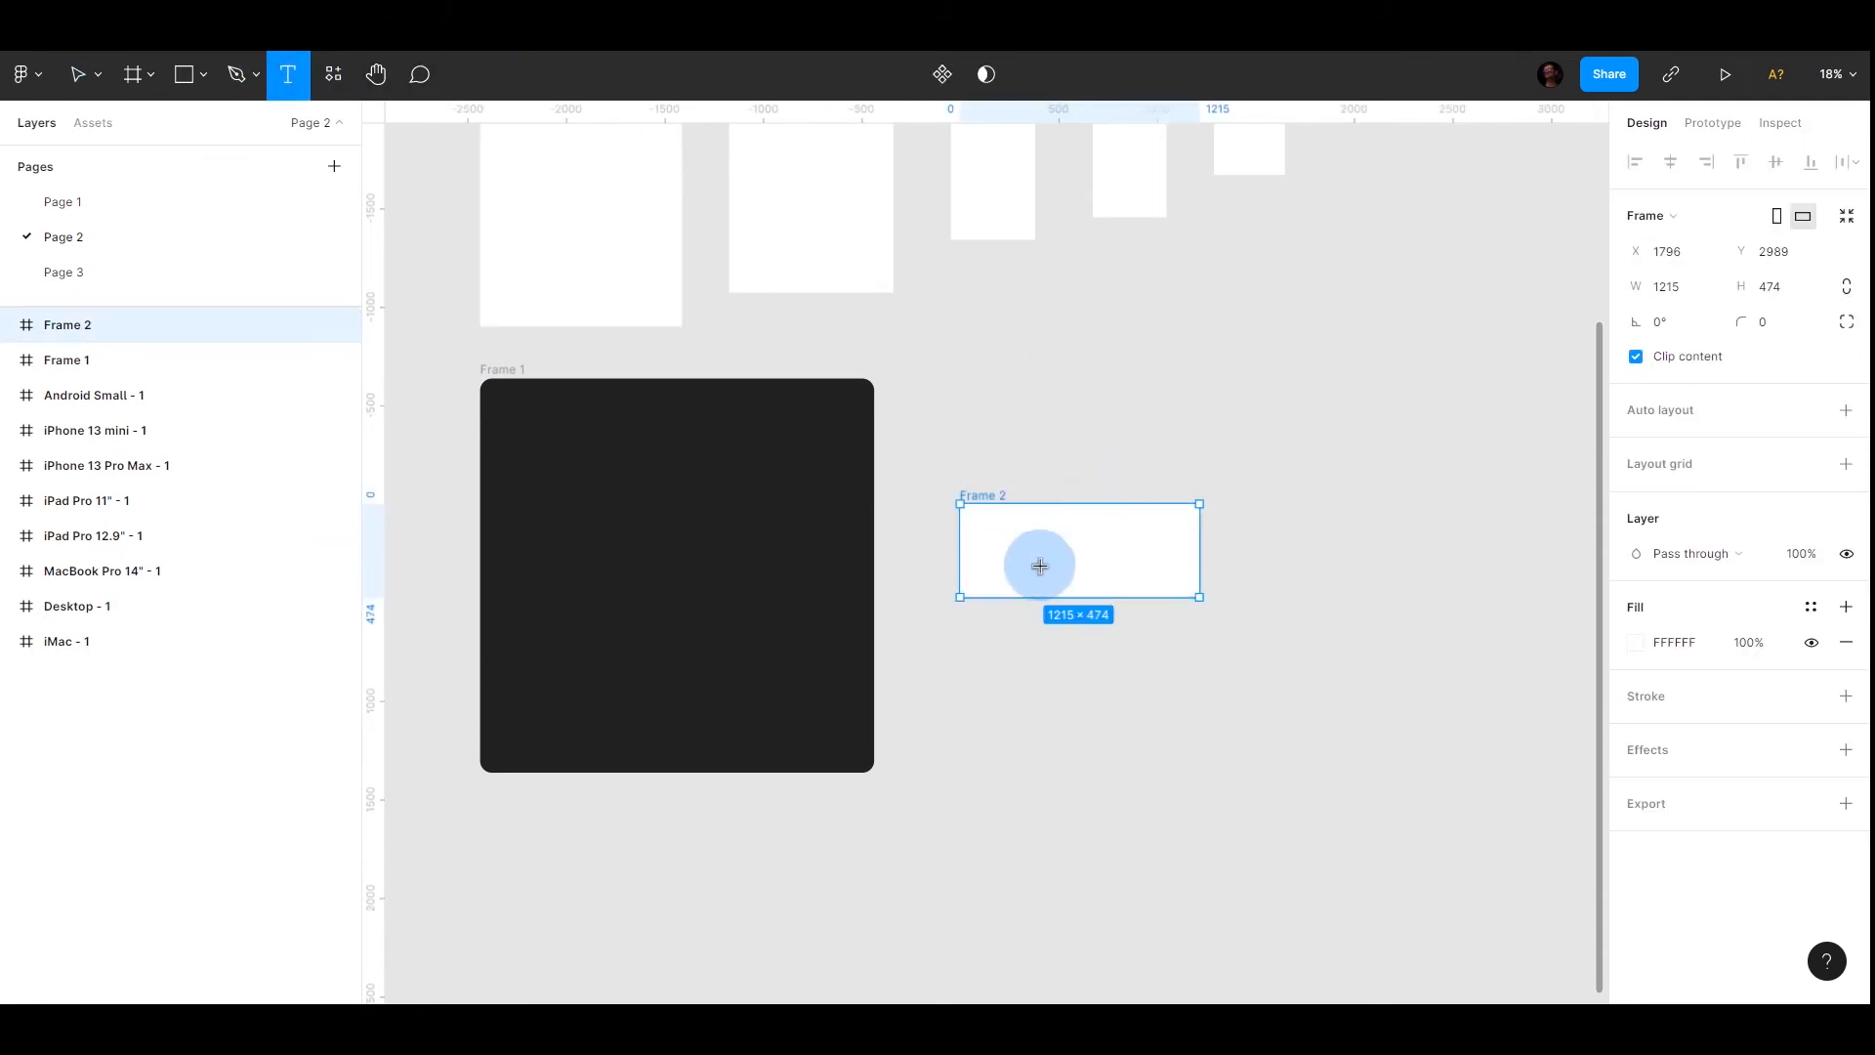
{"action": "left_click", "coordinate": [1039, 565]}
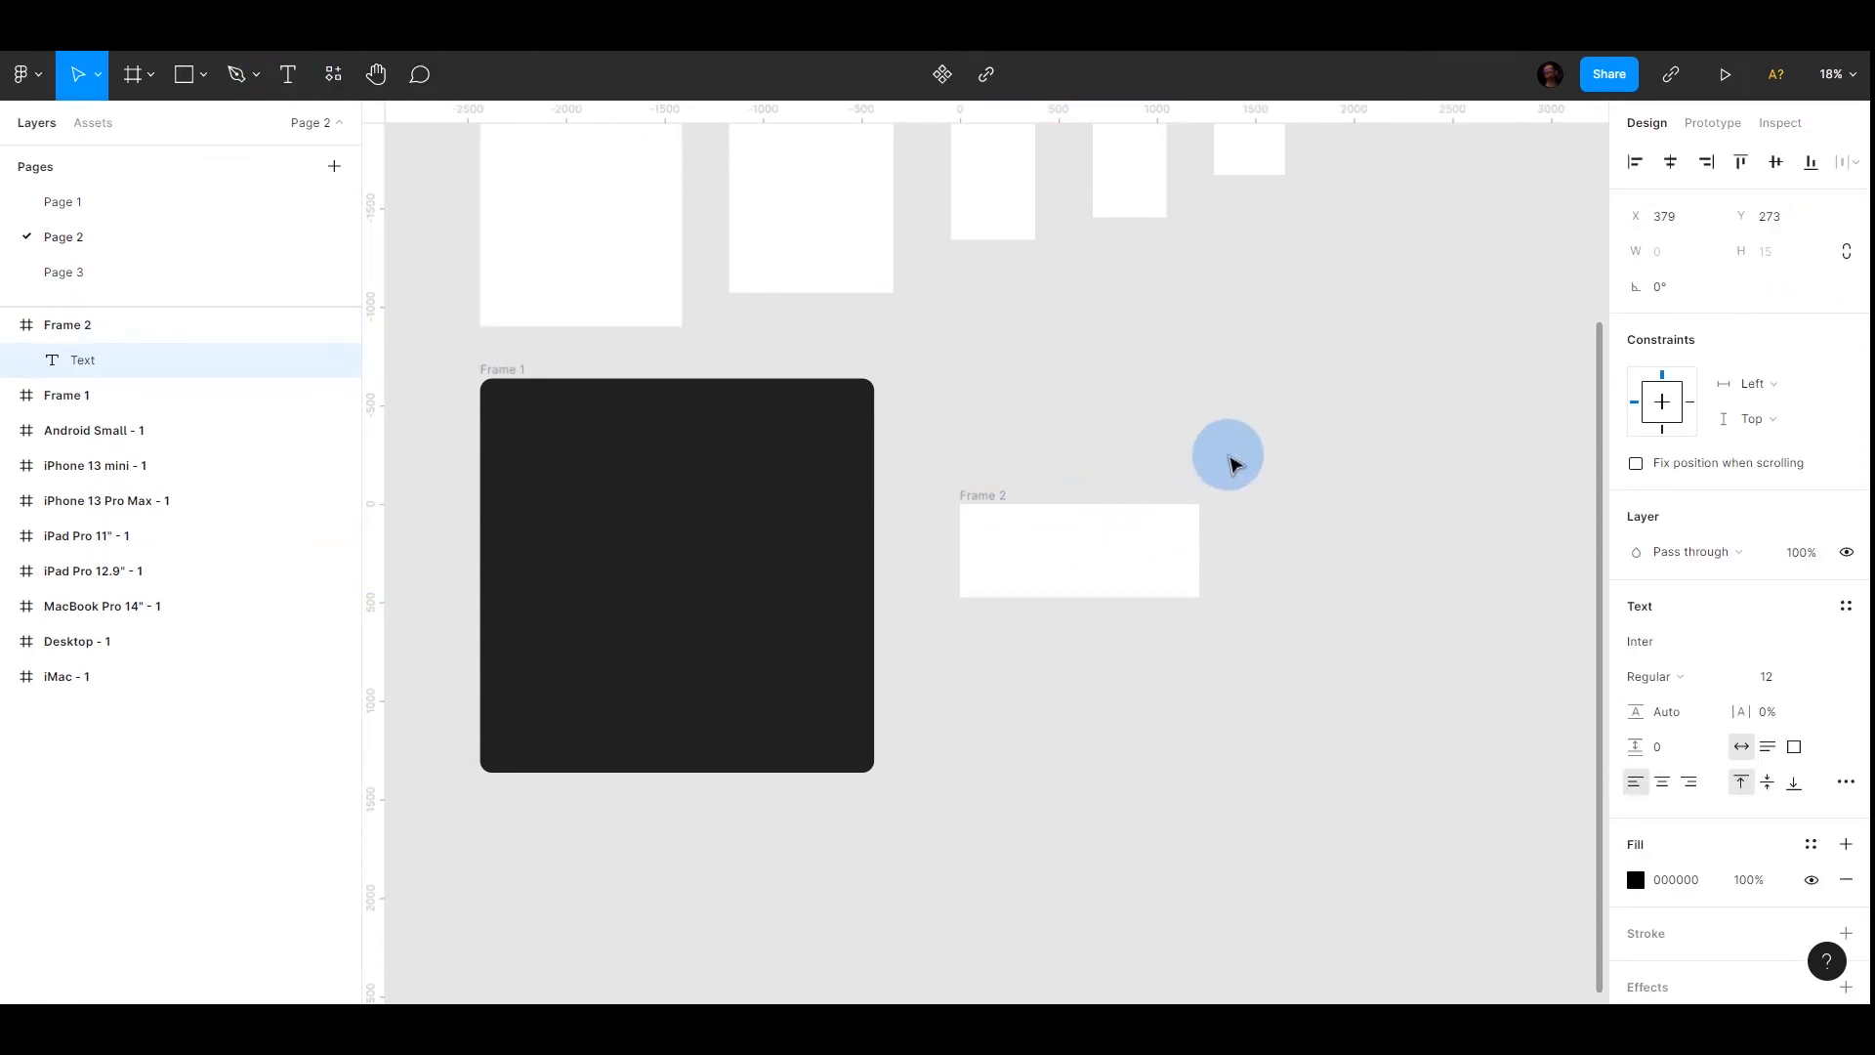
{"action": "type", "text": "Eyче"}
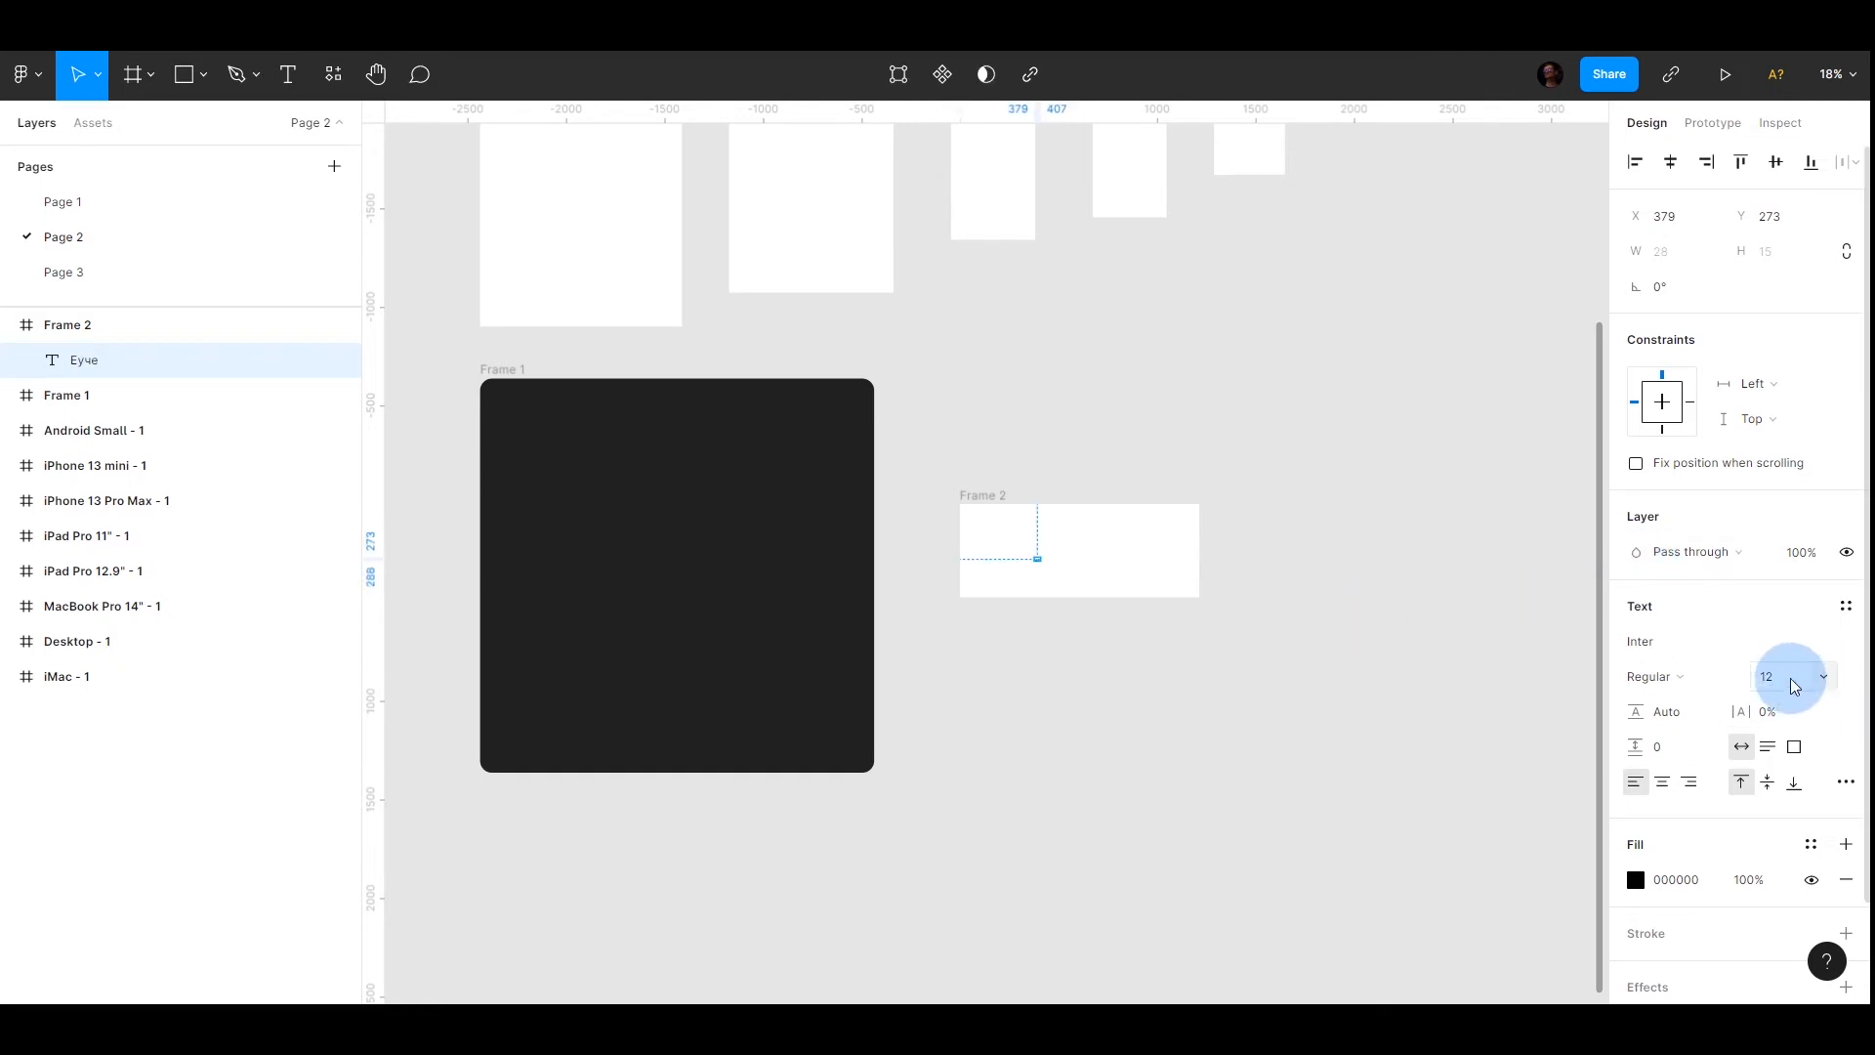
{"action": "left_click", "coordinate": [1770, 676]}
{"action": "type", "text": "200"}
{"action": "key", "text": "Return"}
Replace the text content with "Text" and centre the text layer inside the white frame
{"action": "left_click", "coordinate": [687, 365]}
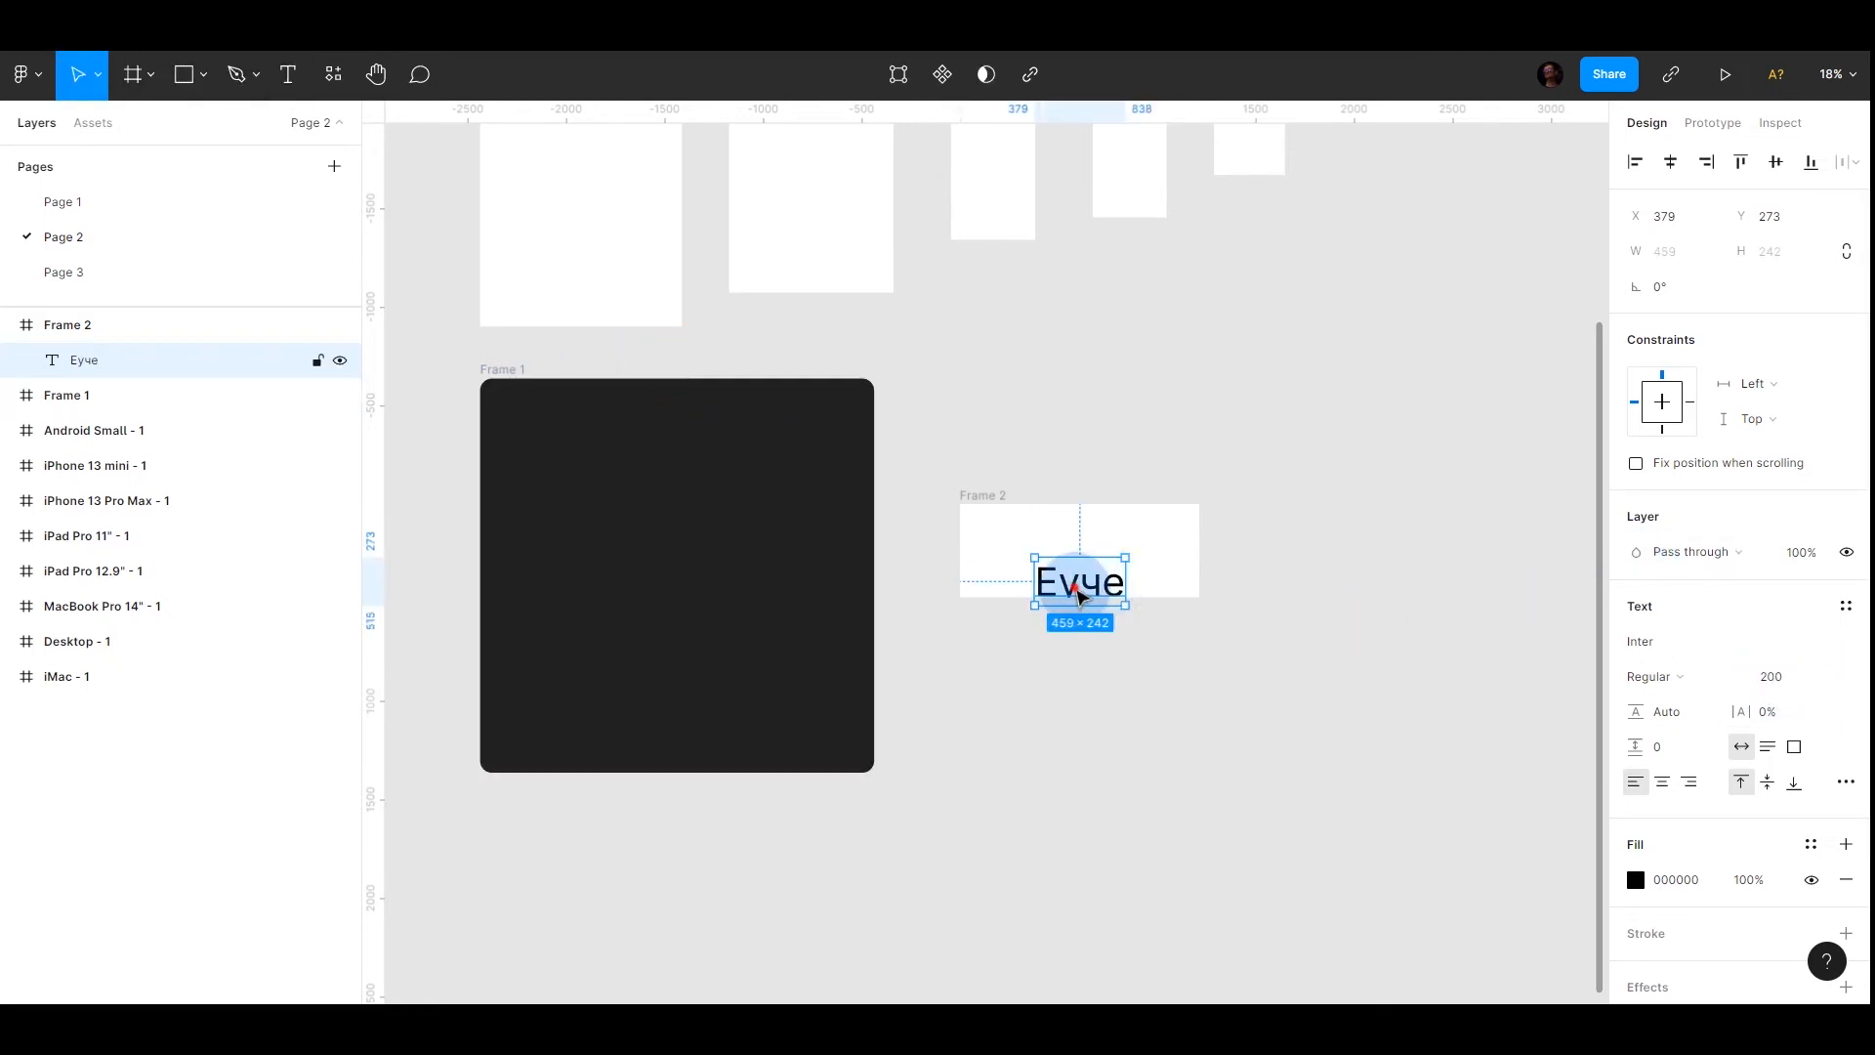
{"action": "left_click", "coordinate": [1383, 570]}
{"action": "left_click_drag", "start_coordinate": [1076, 584], "coordinate": [1076, 547]}
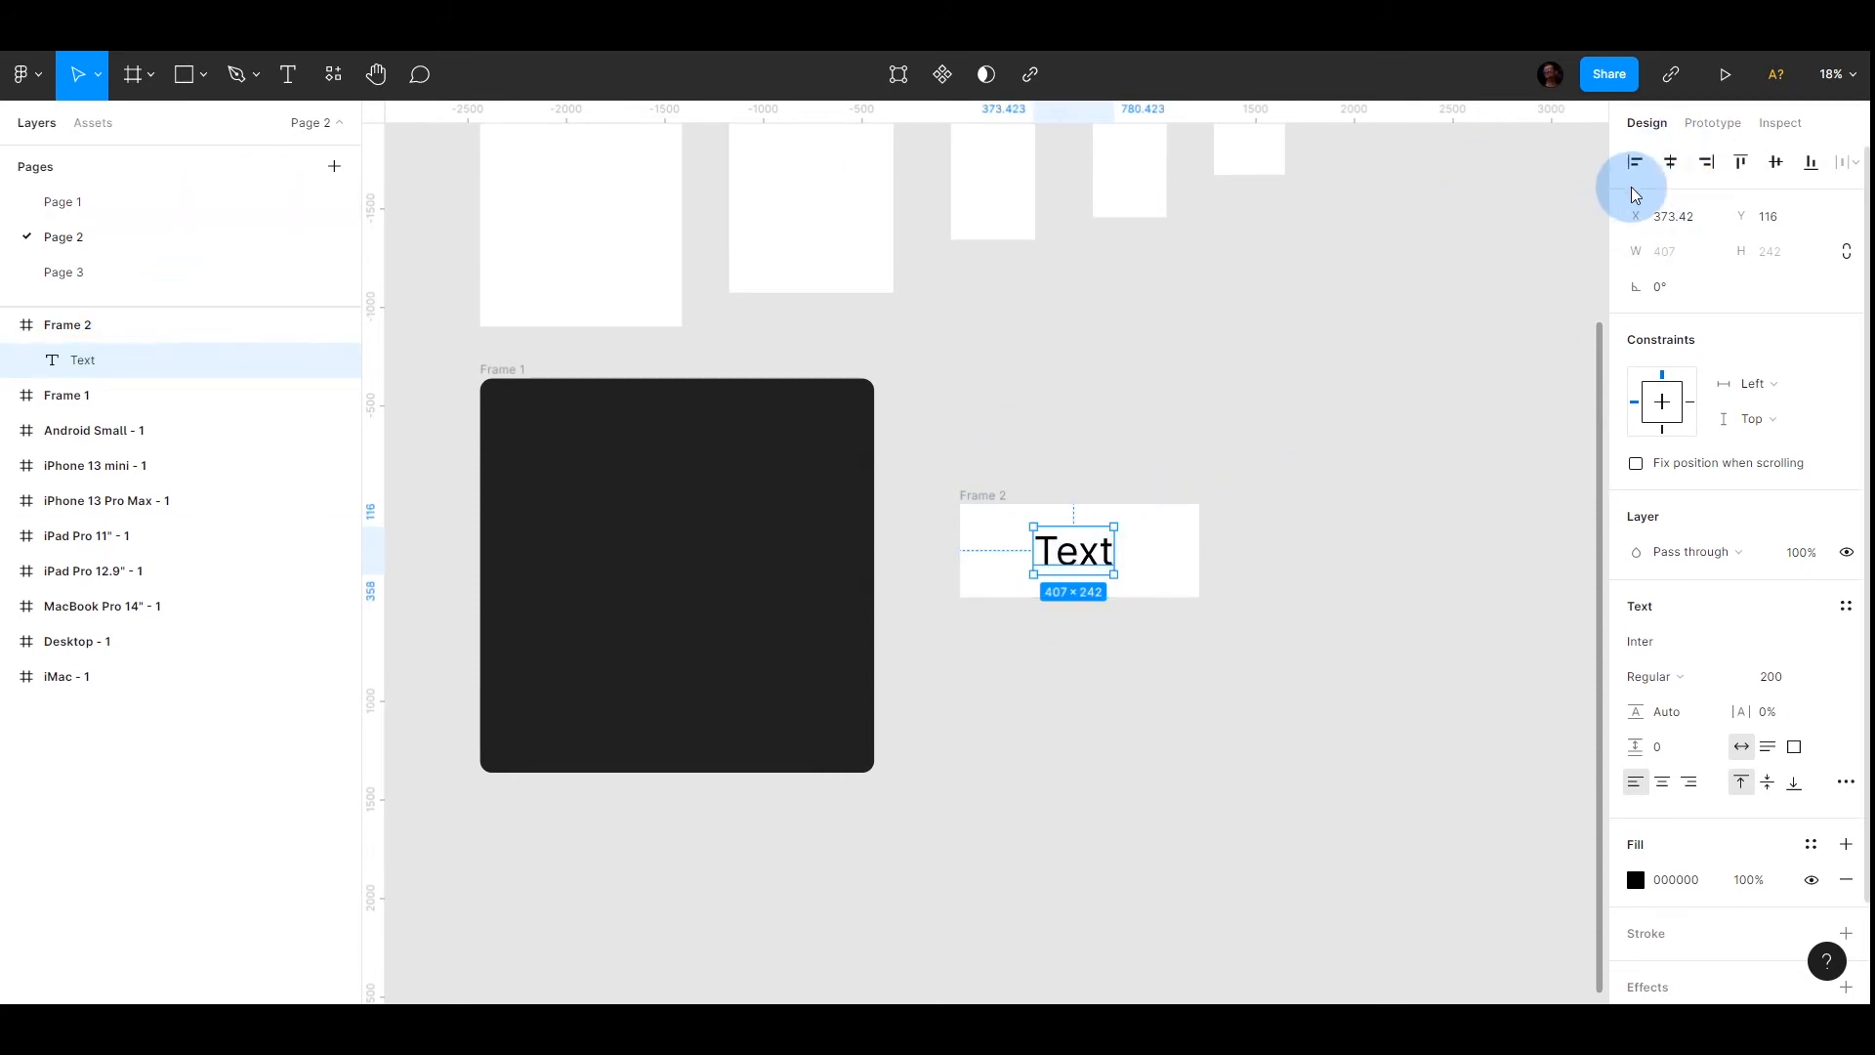
Examine how the text layer nests inside Frame 2 by selecting each in turn and collapsing the frame's layers
{"action": "left_click", "coordinate": [62, 322]}
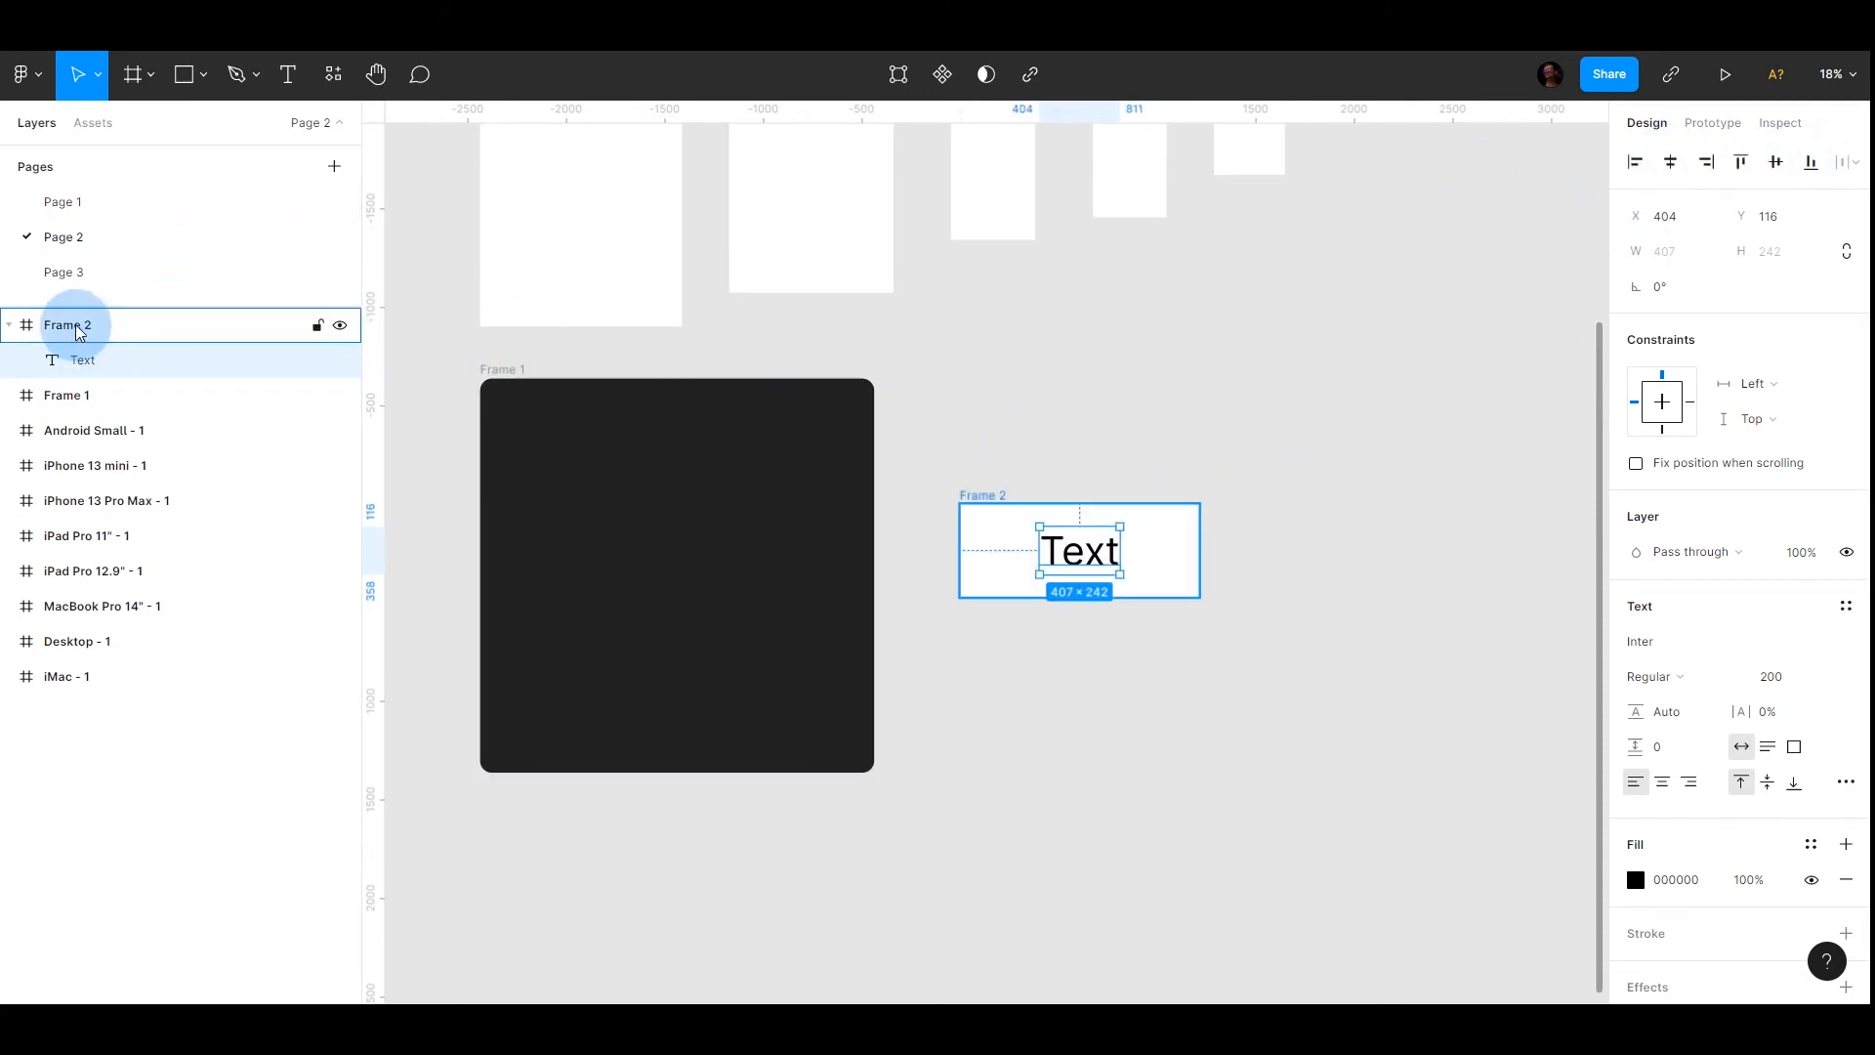
{"action": "left_click", "coordinate": [75, 360]}
{"action": "left_click", "coordinate": [9, 324]}
{"action": "left_click", "coordinate": [83, 332]}
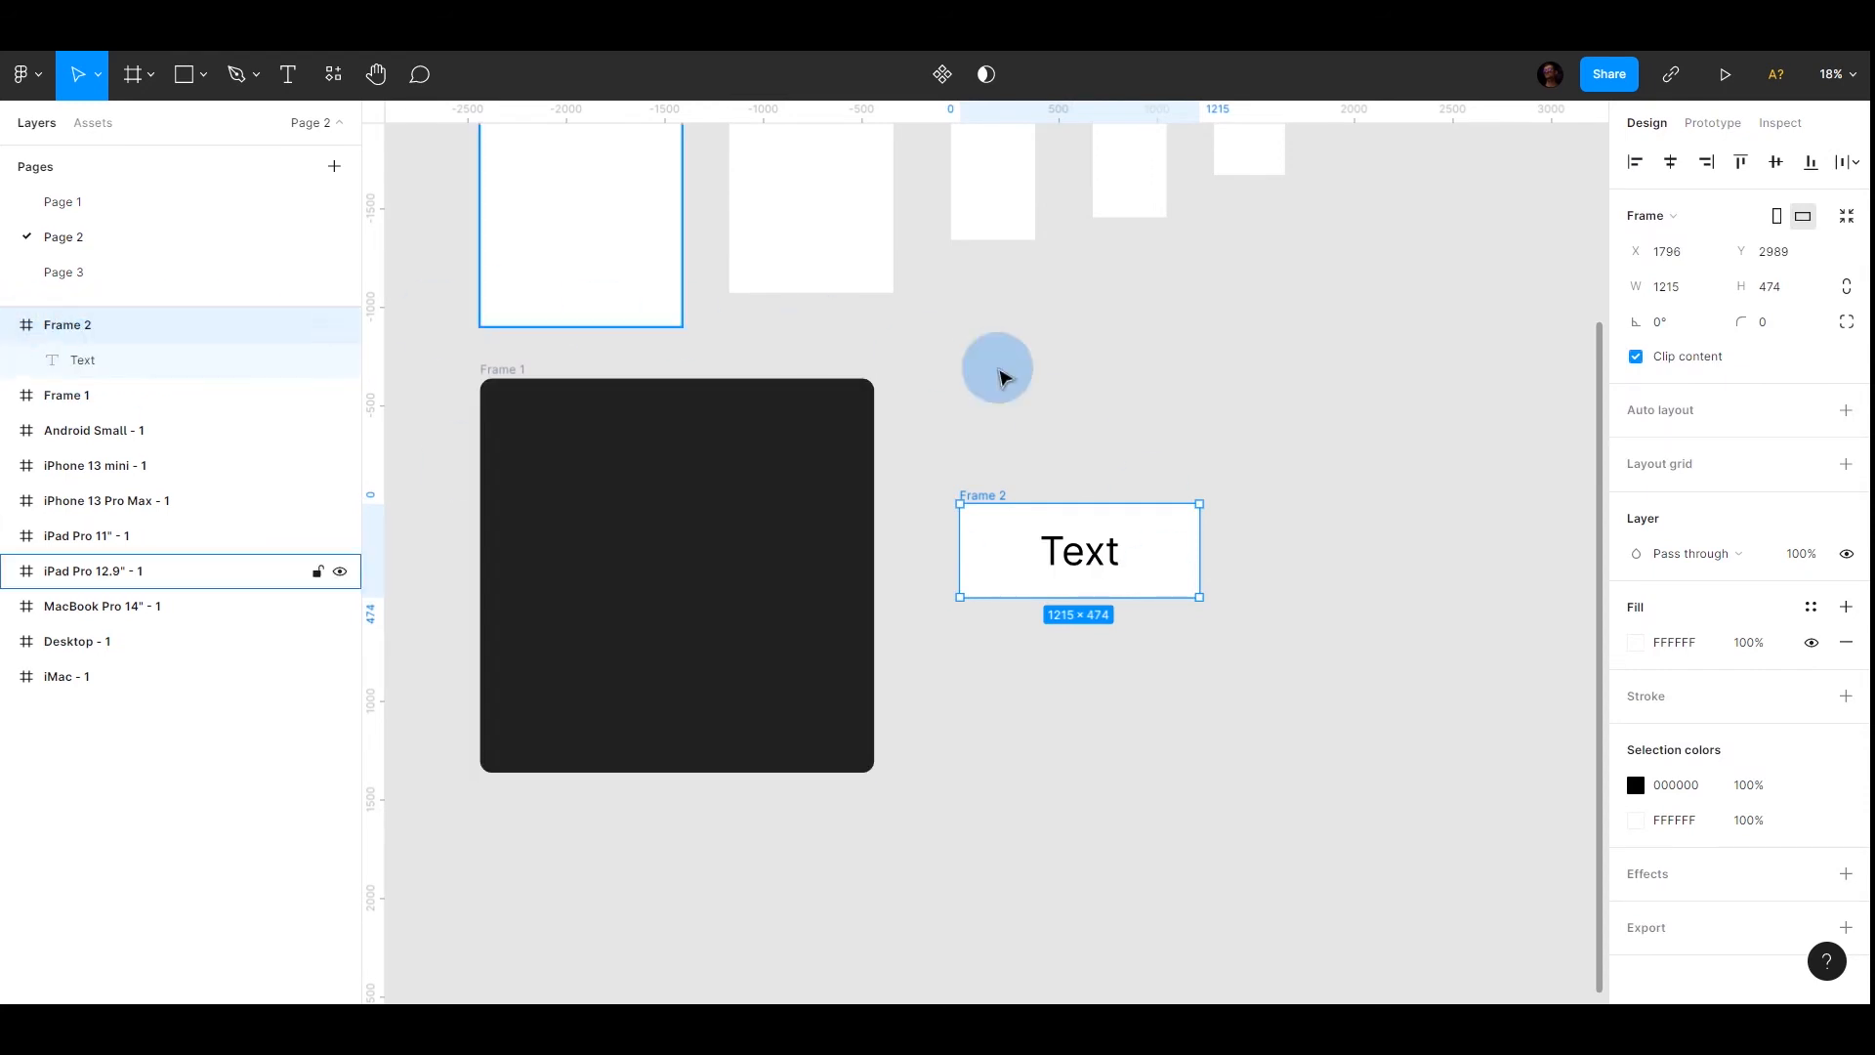
{"action": "left_click", "coordinate": [1343, 493]}
{"action": "left_click", "coordinate": [977, 496]}
{"action": "left_click", "coordinate": [1084, 554]}
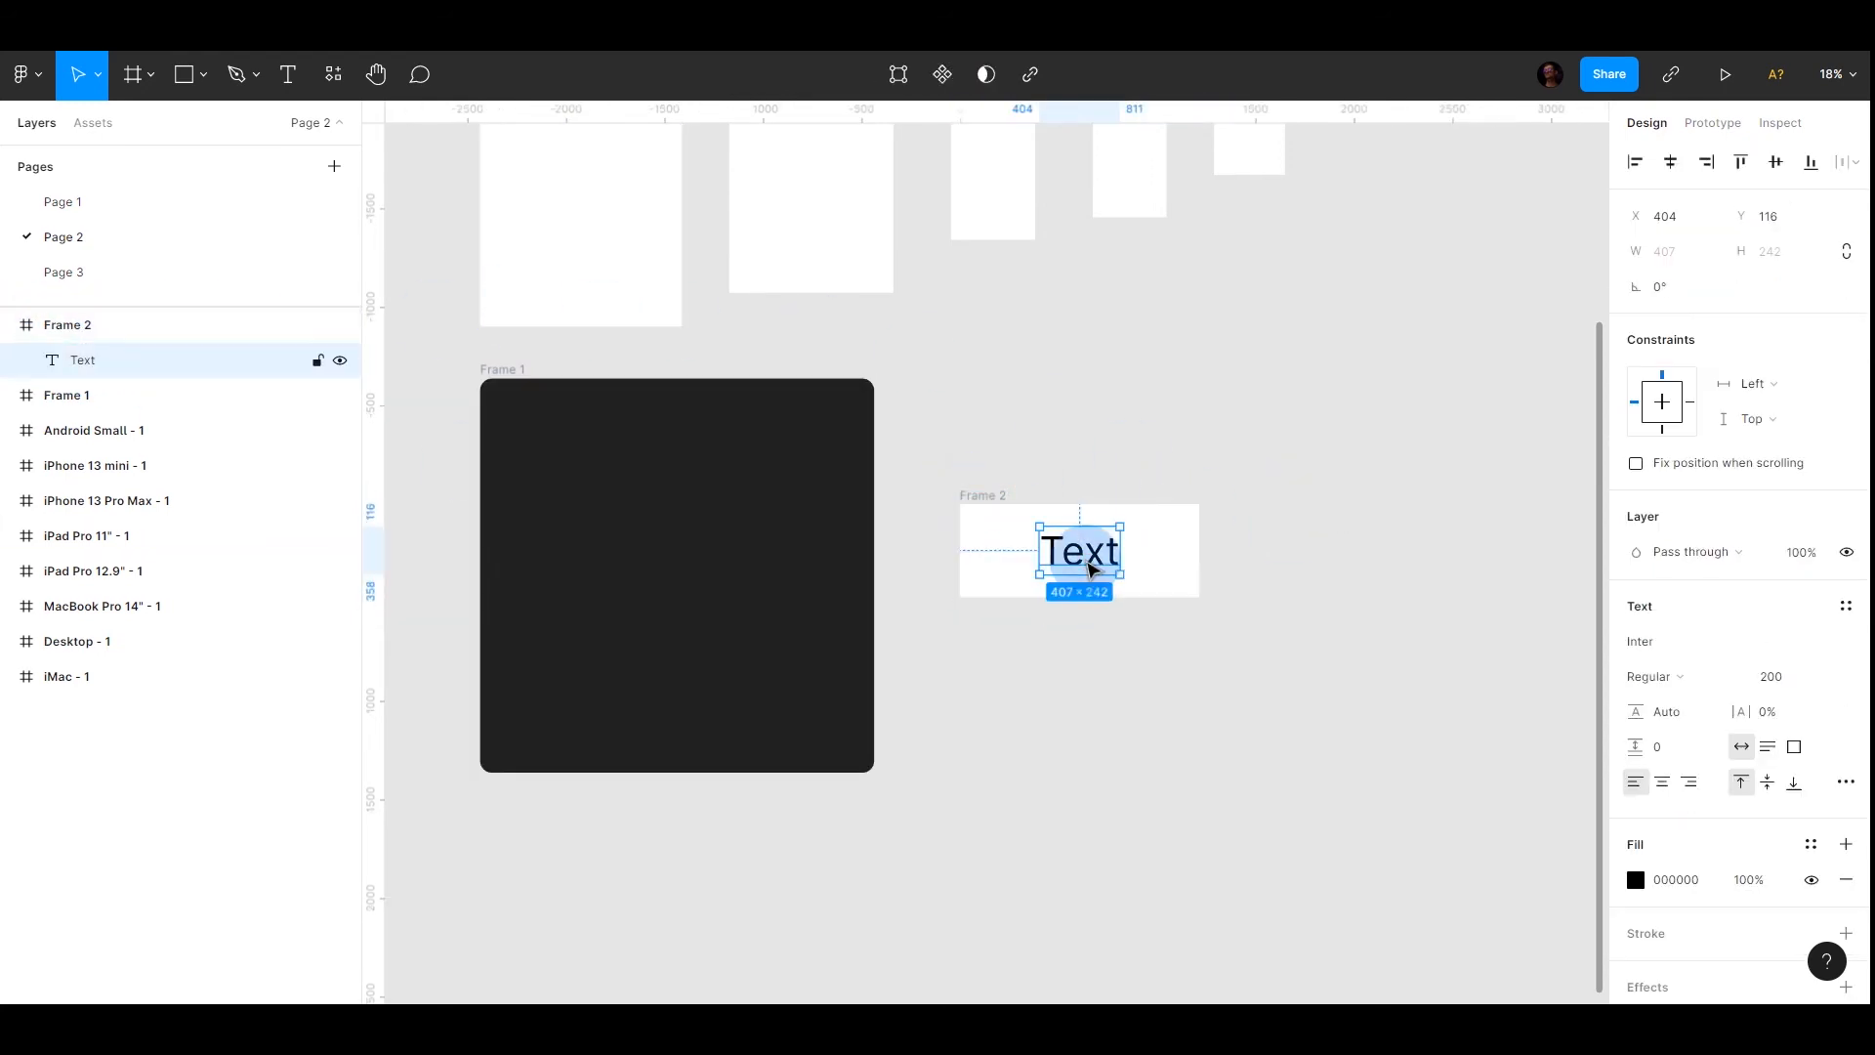
{"action": "left_click", "coordinate": [972, 493]}
{"action": "left_click", "coordinate": [12, 325]}
{"action": "left_click", "coordinate": [1269, 339]}
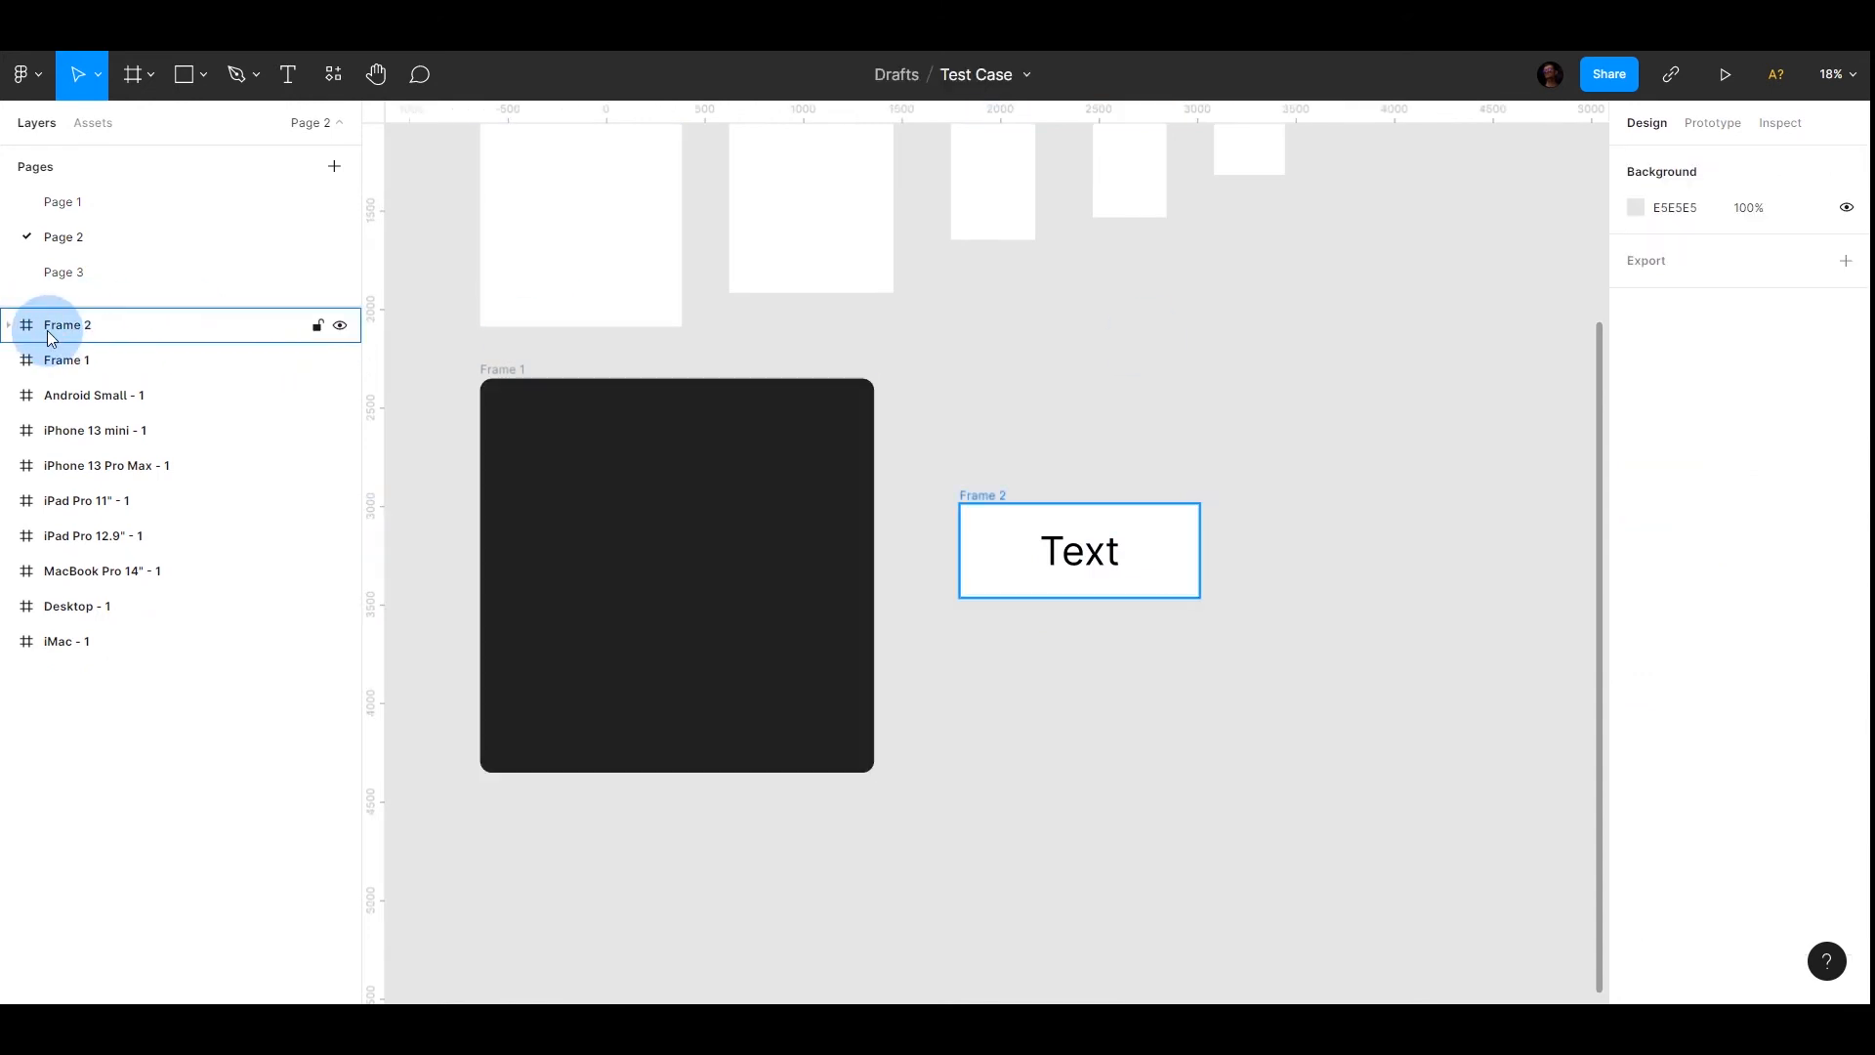
Apply auto layout to Frame 2 and review its horizontal and vertical resizing options
{"action": "left_click", "coordinate": [50, 325]}
{"action": "left_click", "coordinate": [81, 318]}
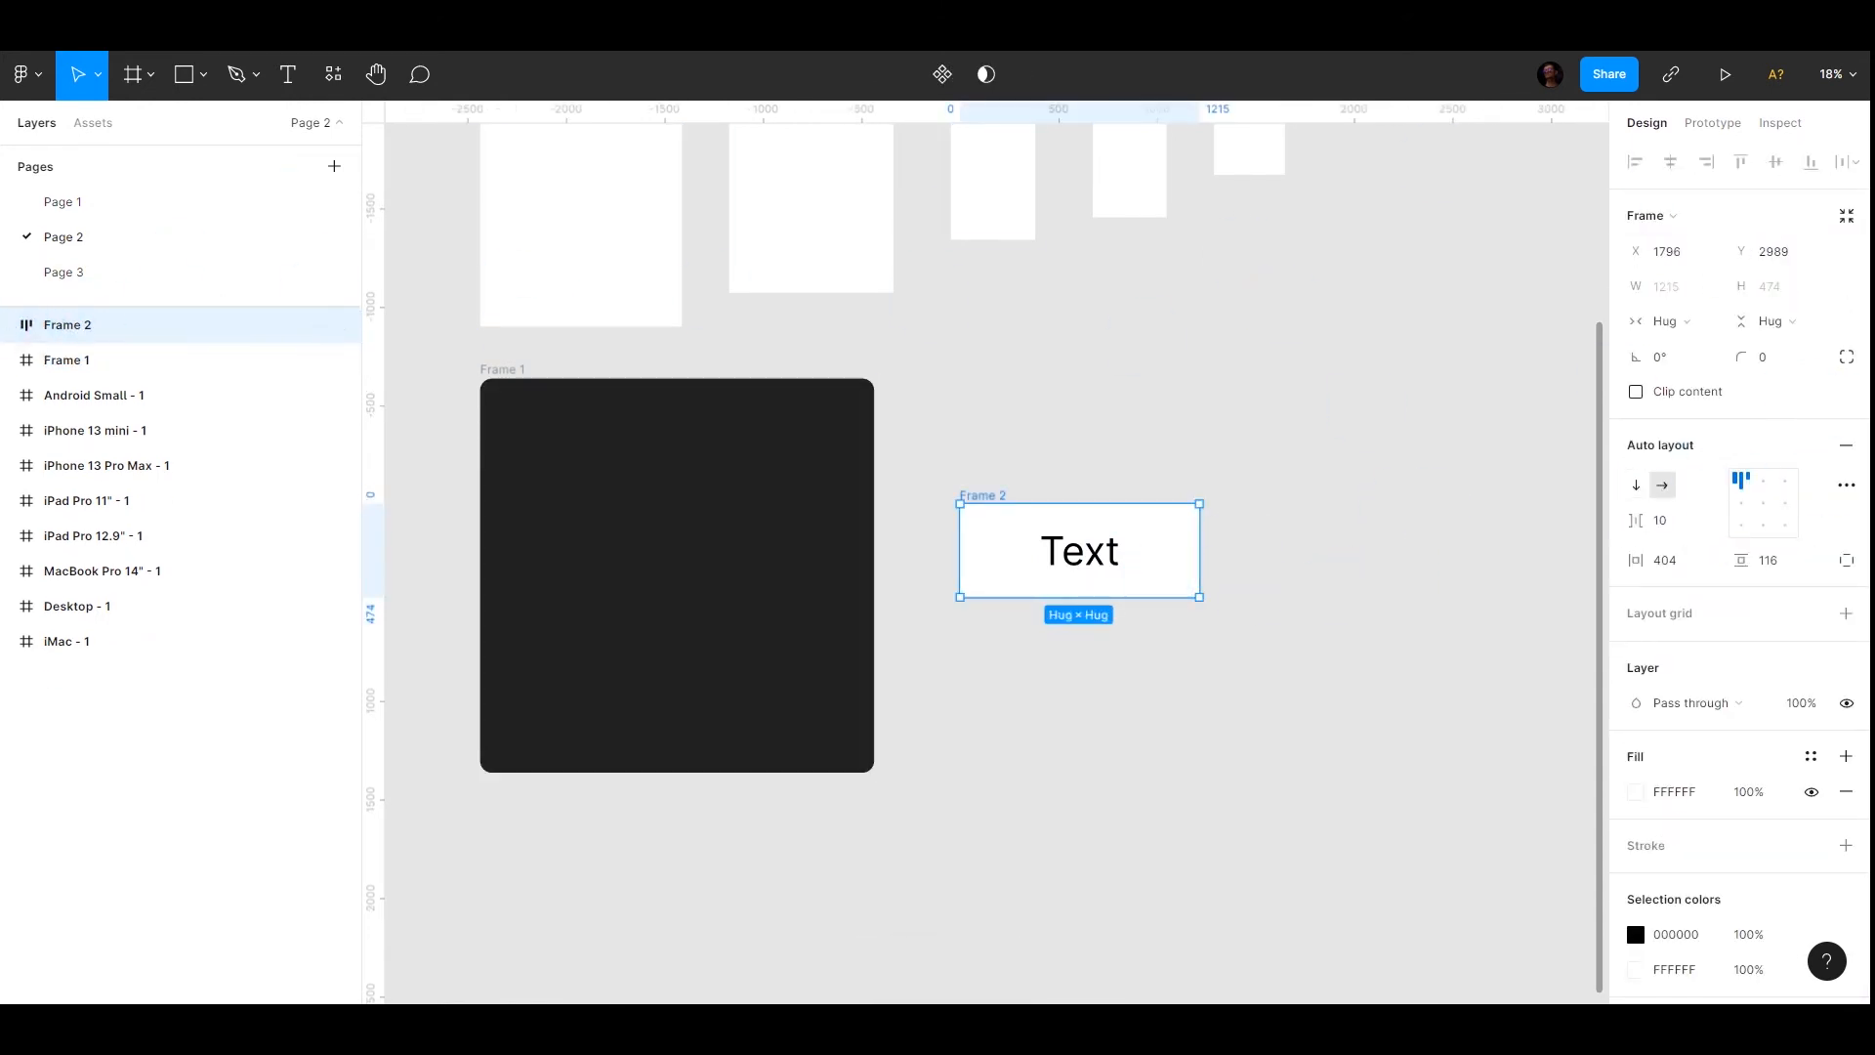
{"action": "left_click", "coordinate": [1696, 327]}
{"action": "left_click", "coordinate": [1784, 326]}
{"action": "left_click", "coordinate": [1784, 326]}
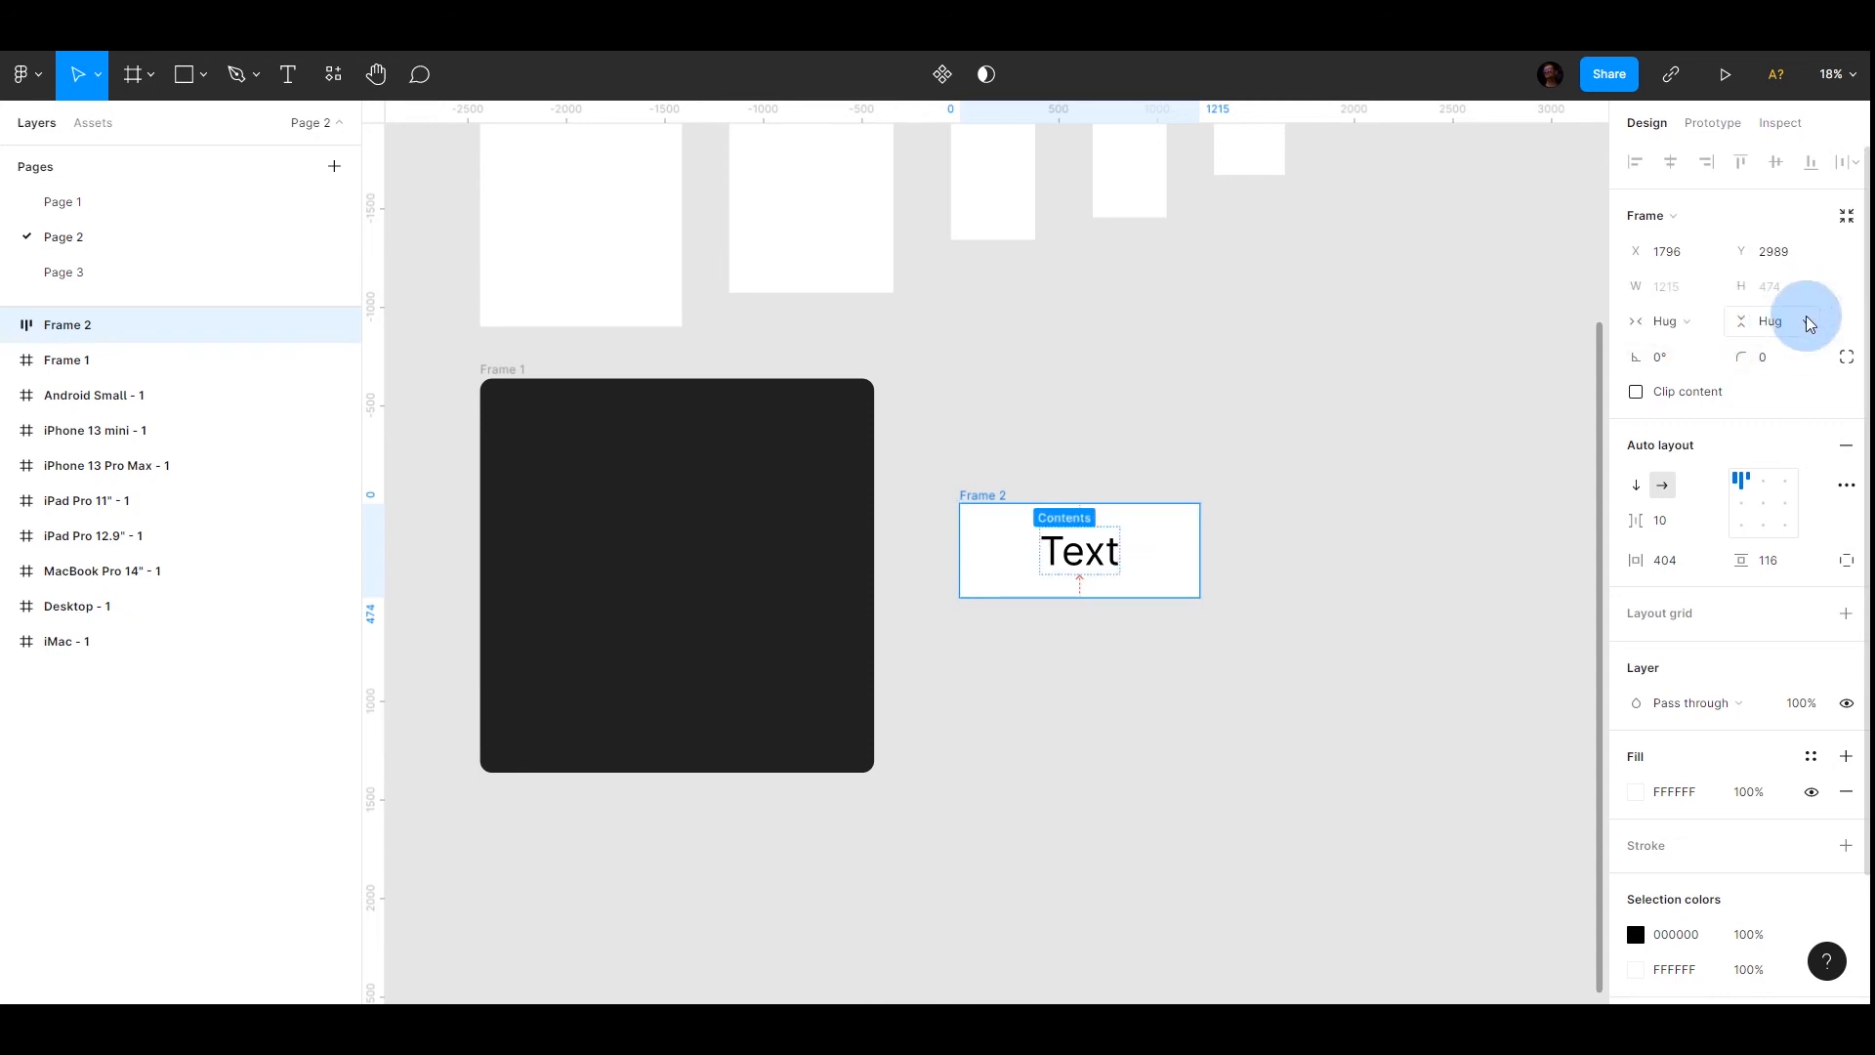
Set Frame 2's horizontal padding, vertical padding and item spacing to 0
{"action": "left_click", "coordinate": [1691, 566]}
{"action": "key", "text": "Return"}
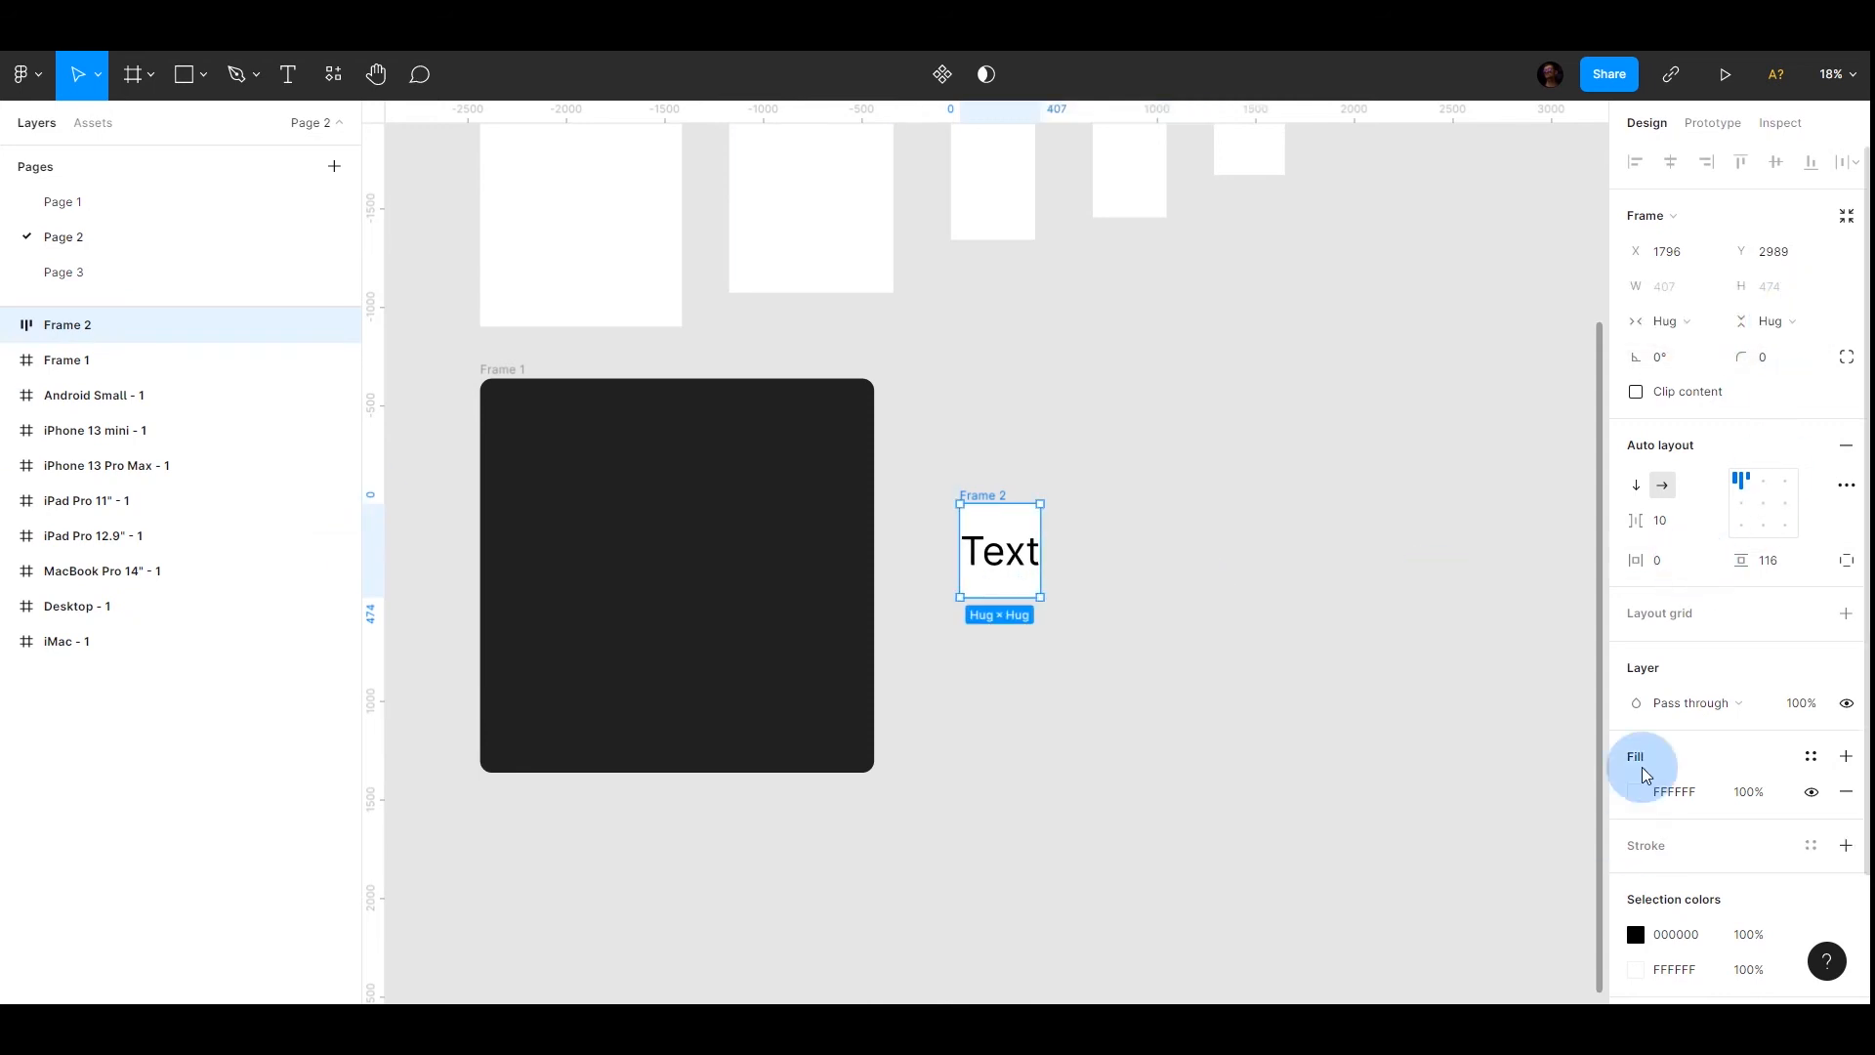
{"action": "left_click", "coordinate": [1762, 559]}
{"action": "type", "text": "0"}
{"action": "key", "text": "Return"}
{"action": "left_click", "coordinate": [1676, 524]}
{"action": "type", "text": "0"}
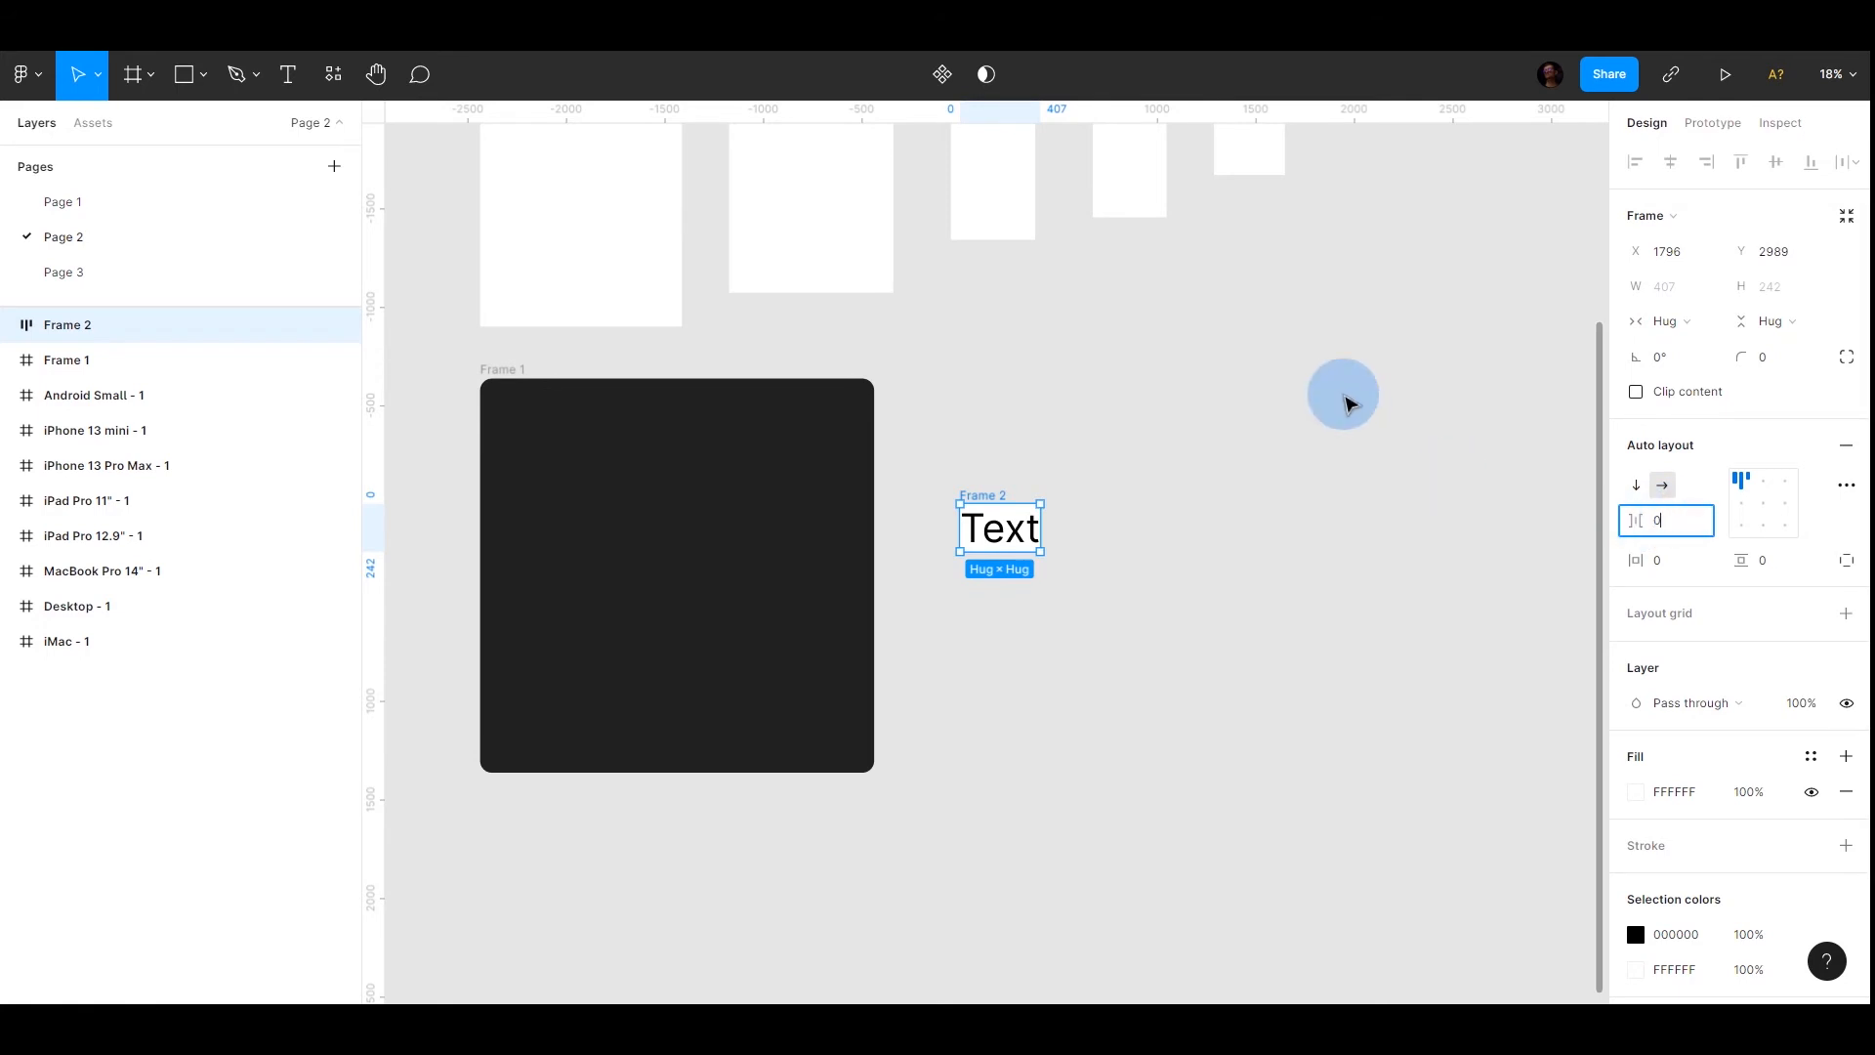
Set Frame 2's horizontal padding to 48 and its vertical padding to 12
{"action": "left_click", "coordinate": [1846, 563]}
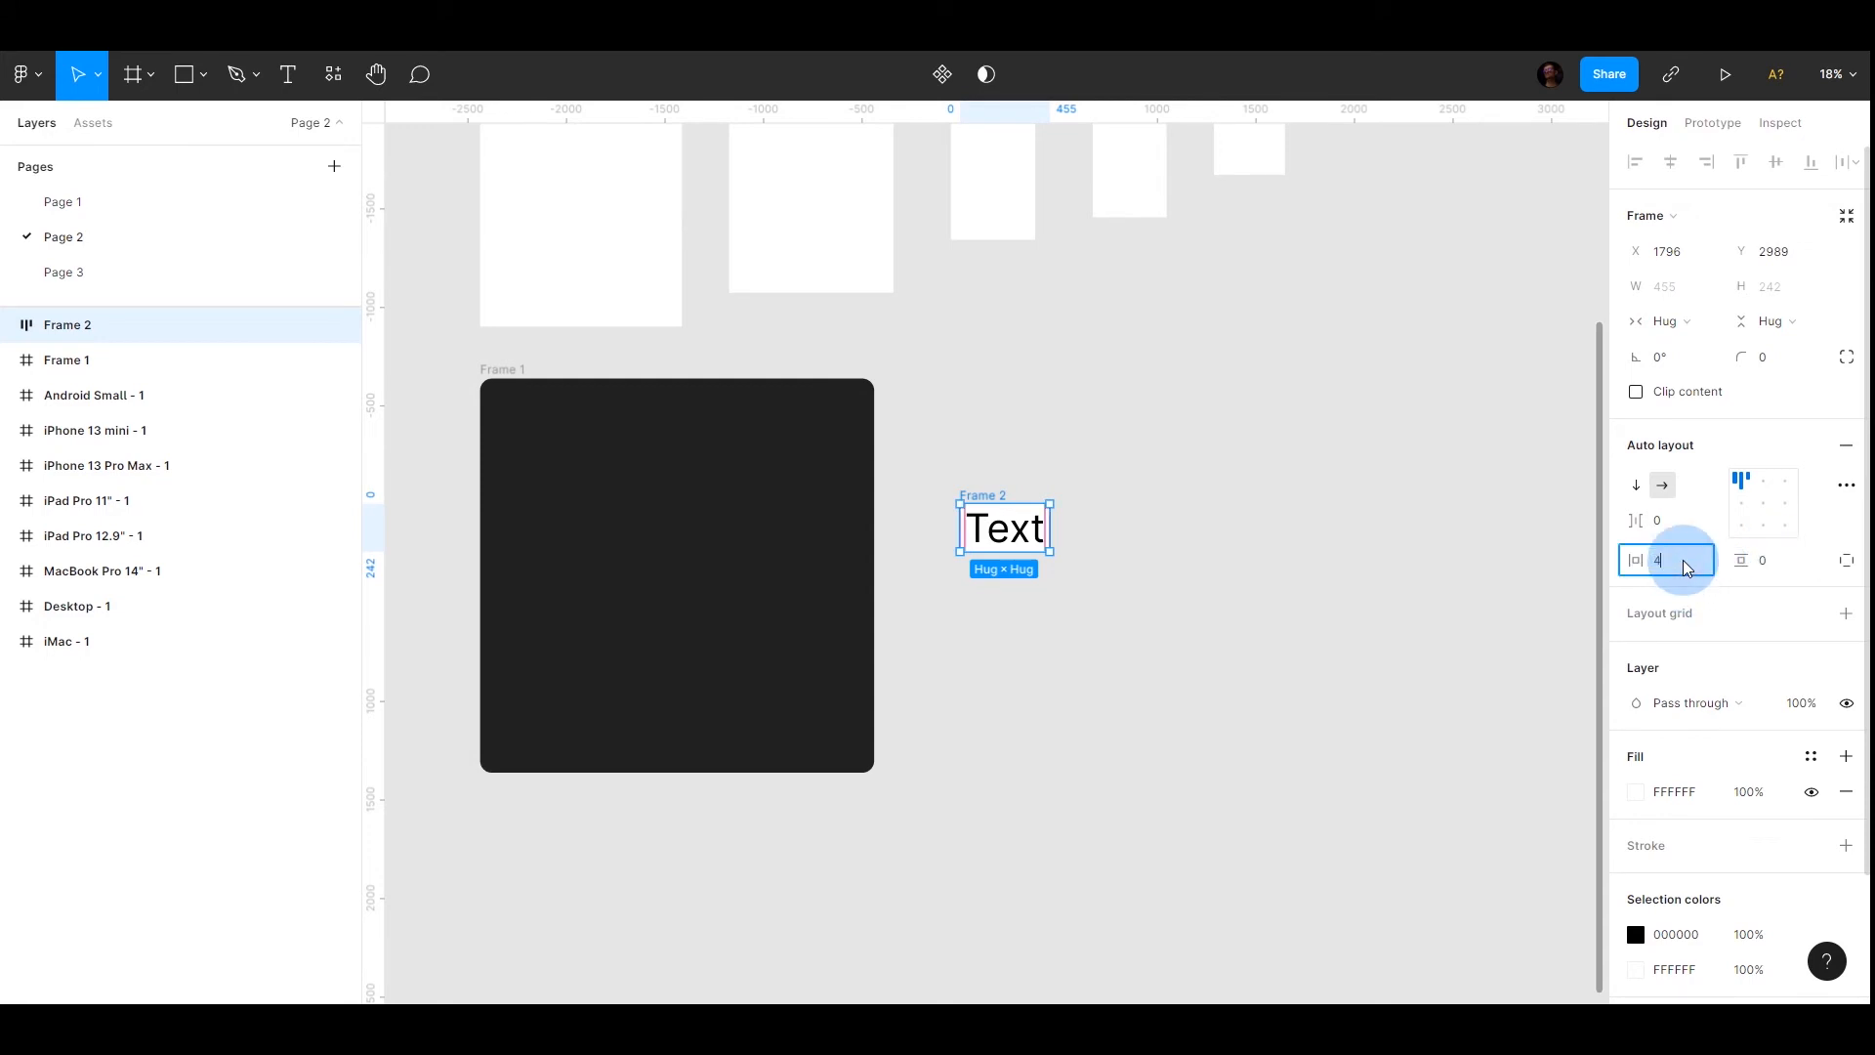
{"action": "left_click", "coordinate": [1782, 545]}
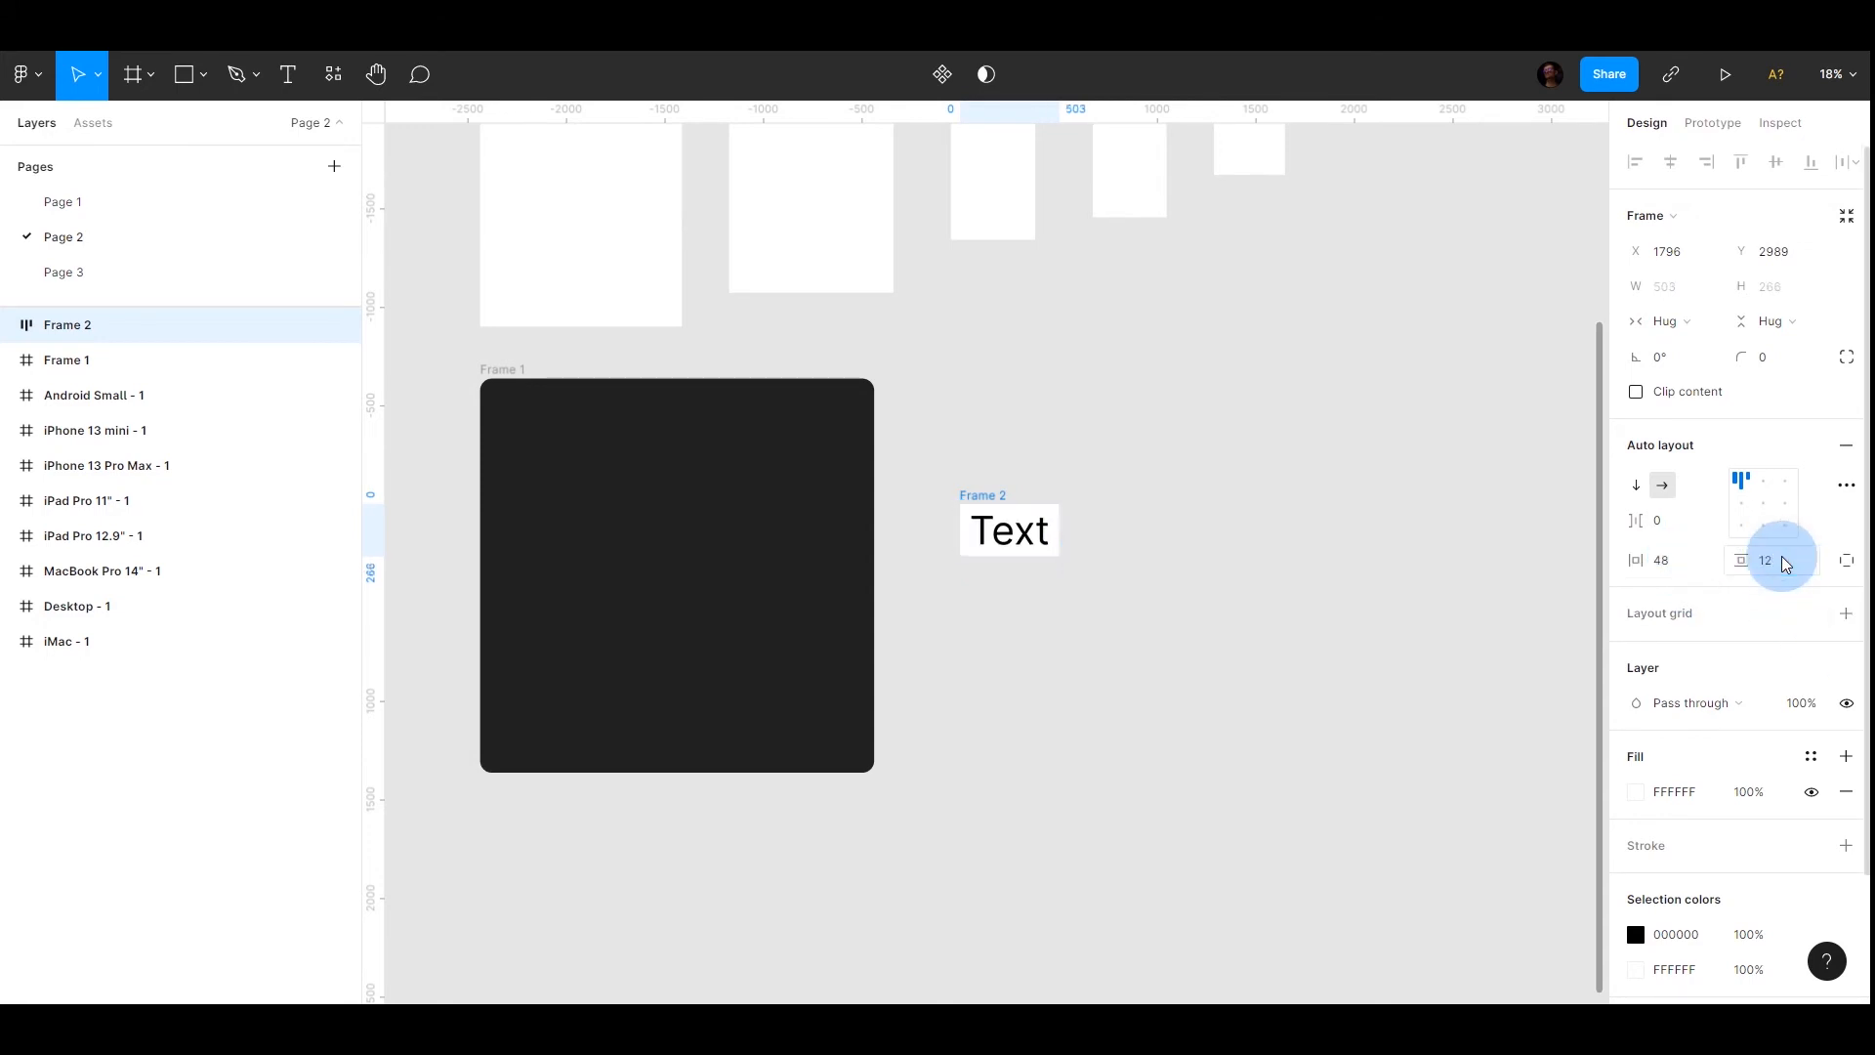
{"action": "left_click", "coordinate": [1789, 381]}
{"action": "left_click", "coordinate": [1260, 452]}
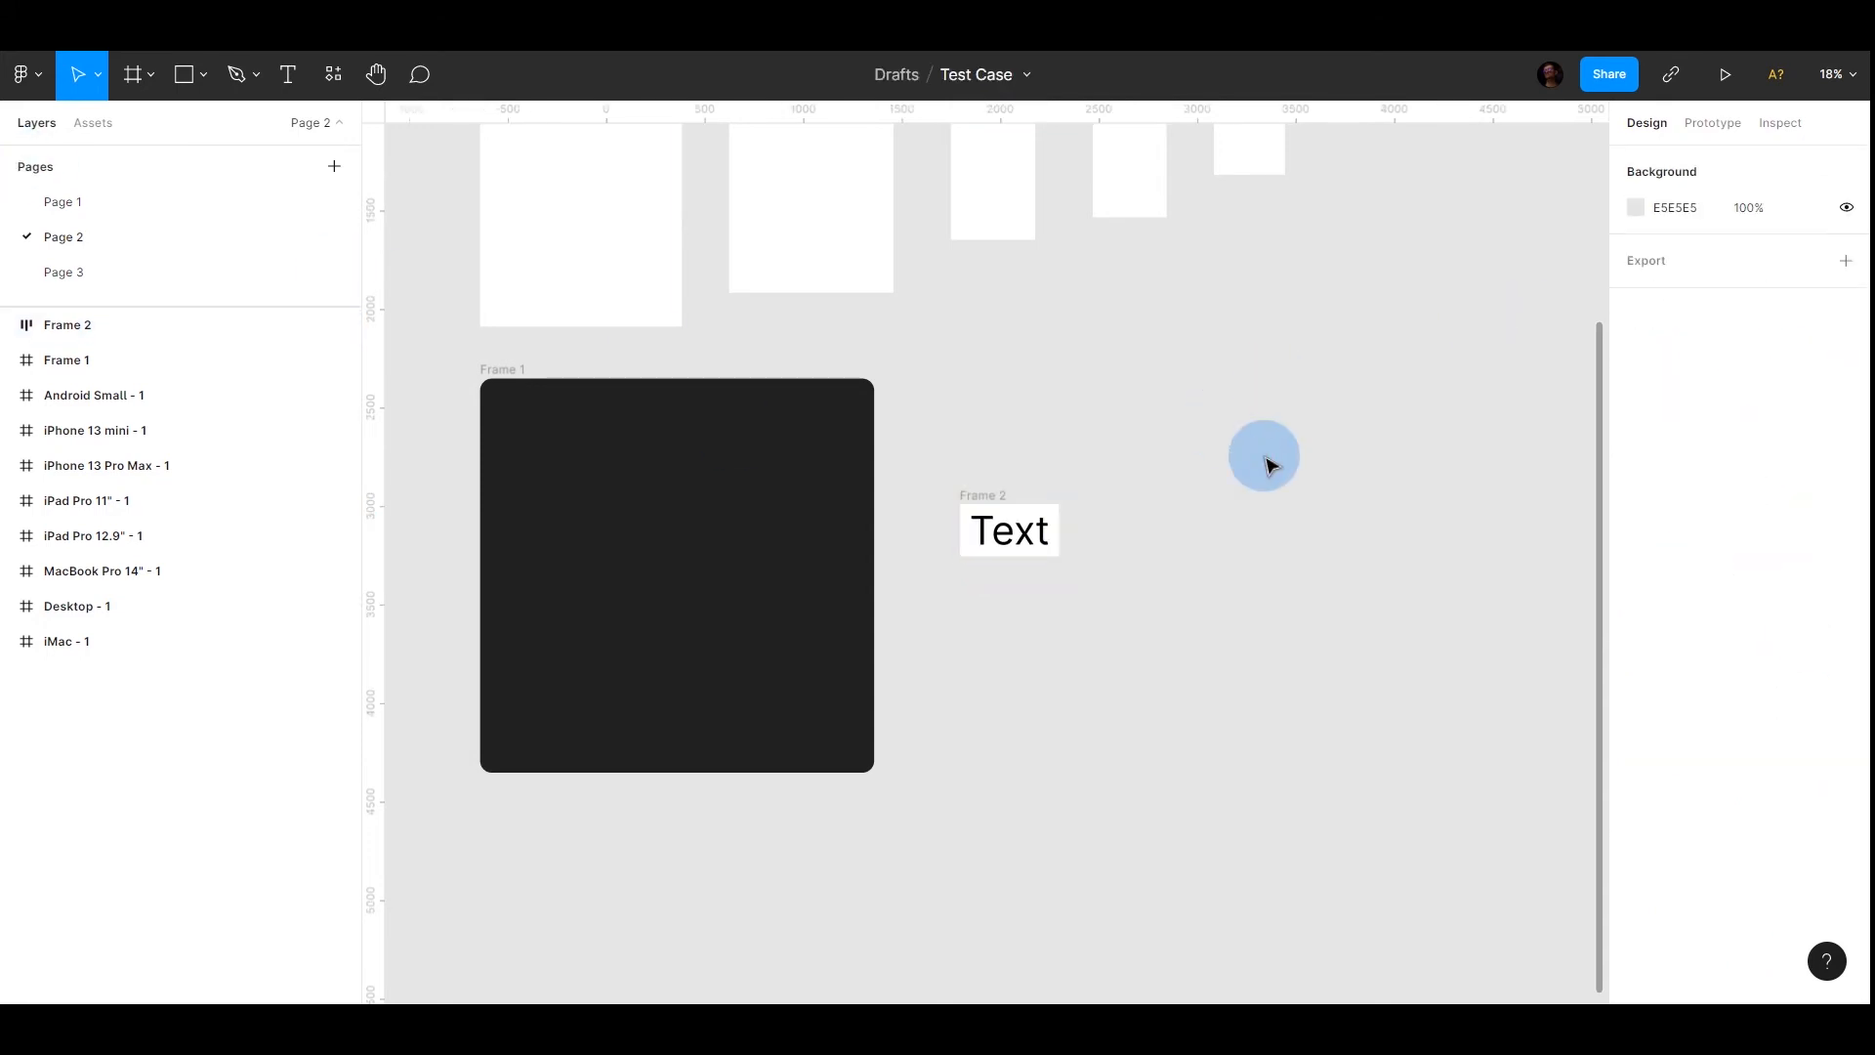
Round the corners of Frame 2 with a radius of 15
{"action": "left_click", "coordinate": [971, 502]}
{"action": "left_click", "coordinate": [1782, 358]}
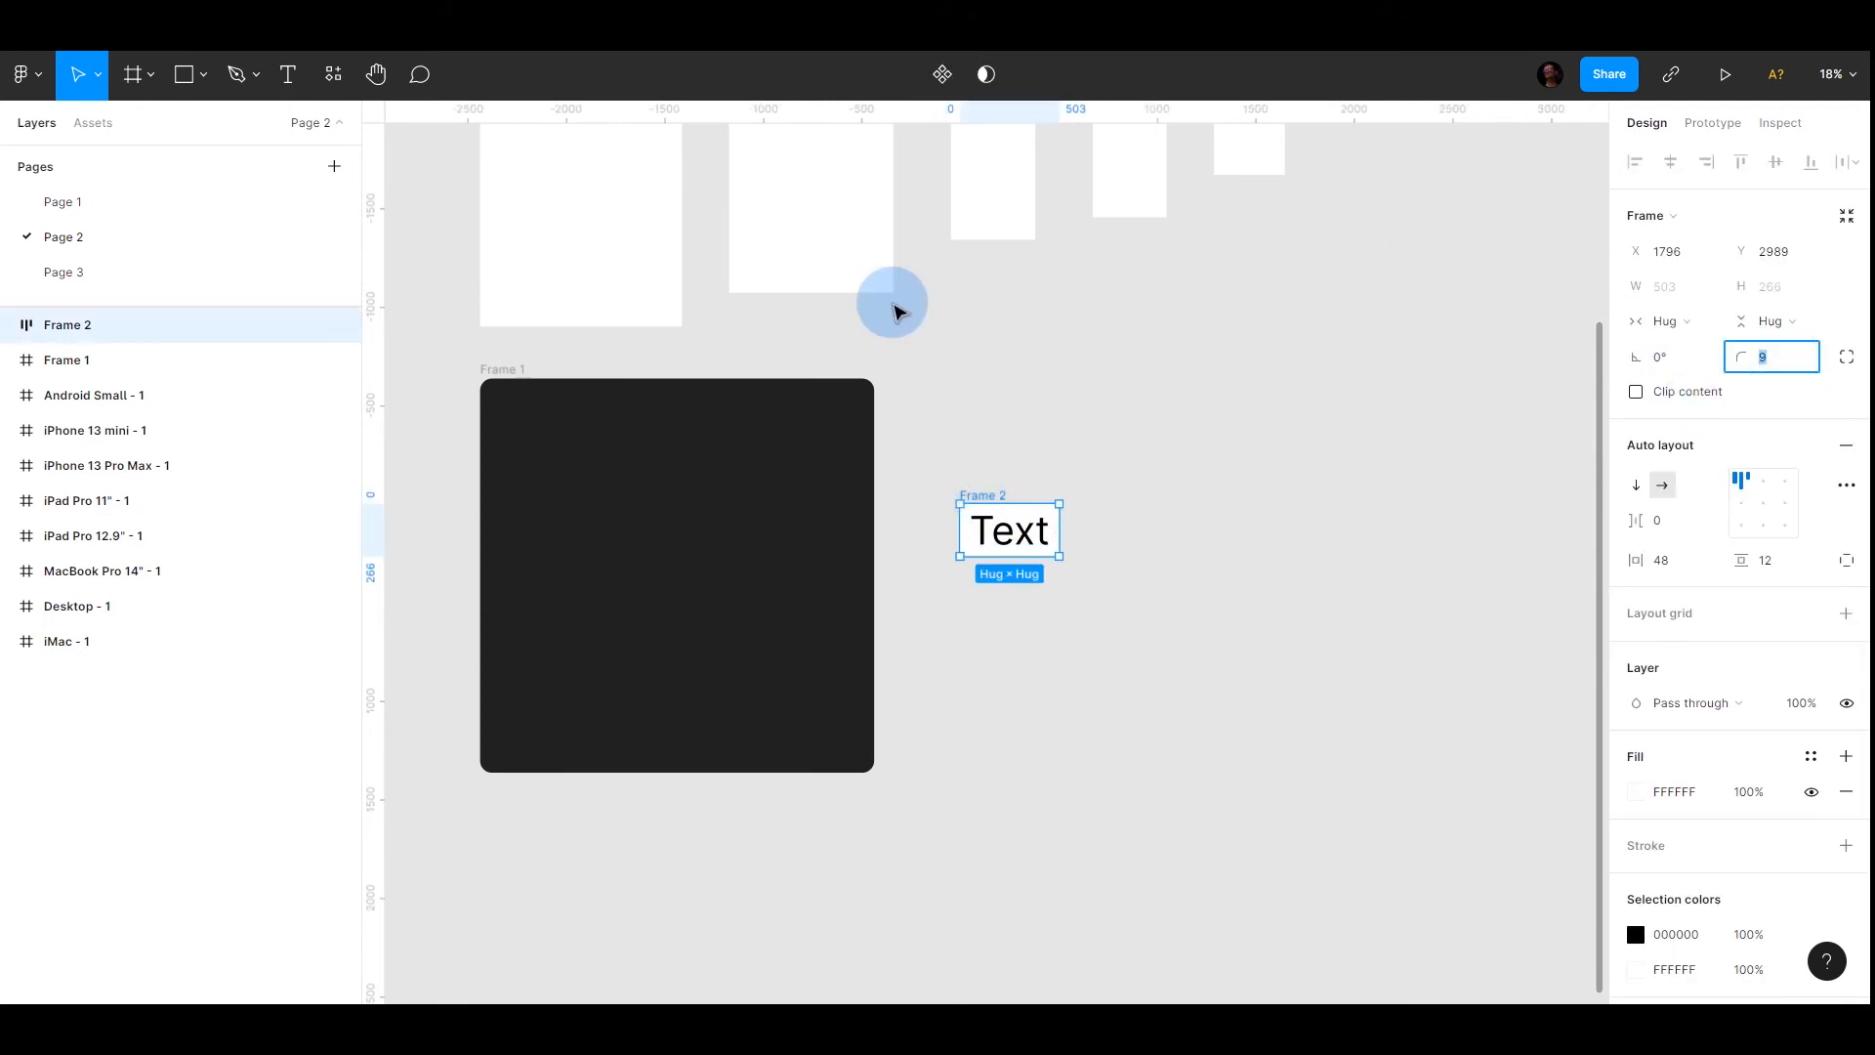
{"action": "left_click", "coordinate": [1275, 506]}
{"action": "scroll", "coordinate": [1009, 536], "scroll_direction": "up", "scroll_amount": 5}
{"action": "scroll", "coordinate": [850, 511], "scroll_direction": "right", "scroll_amount": 2}
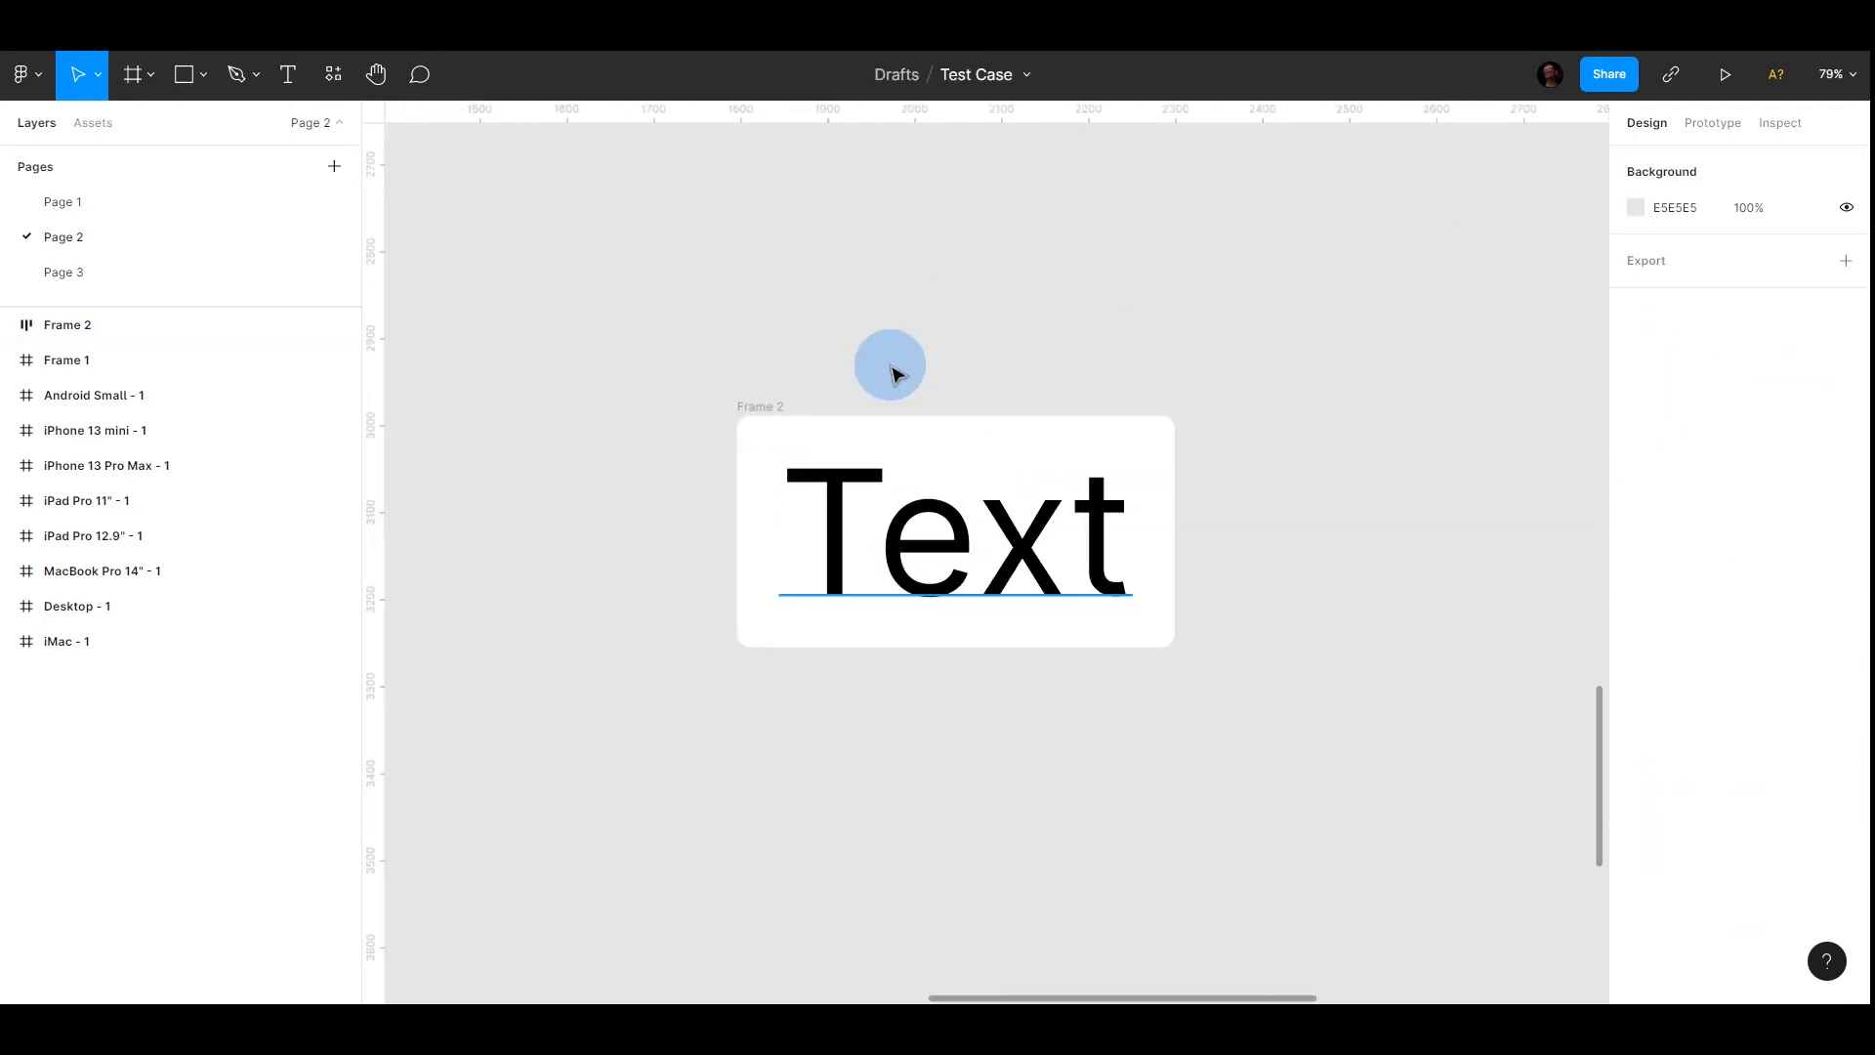
Replace the text inside Frame 2 with "Button"
{"action": "left_click", "coordinate": [765, 408]}
{"action": "double_click", "coordinate": [977, 540]}
{"action": "scroll", "coordinate": [1138, 517], "scroll_direction": "down", "scroll_amount": 5}
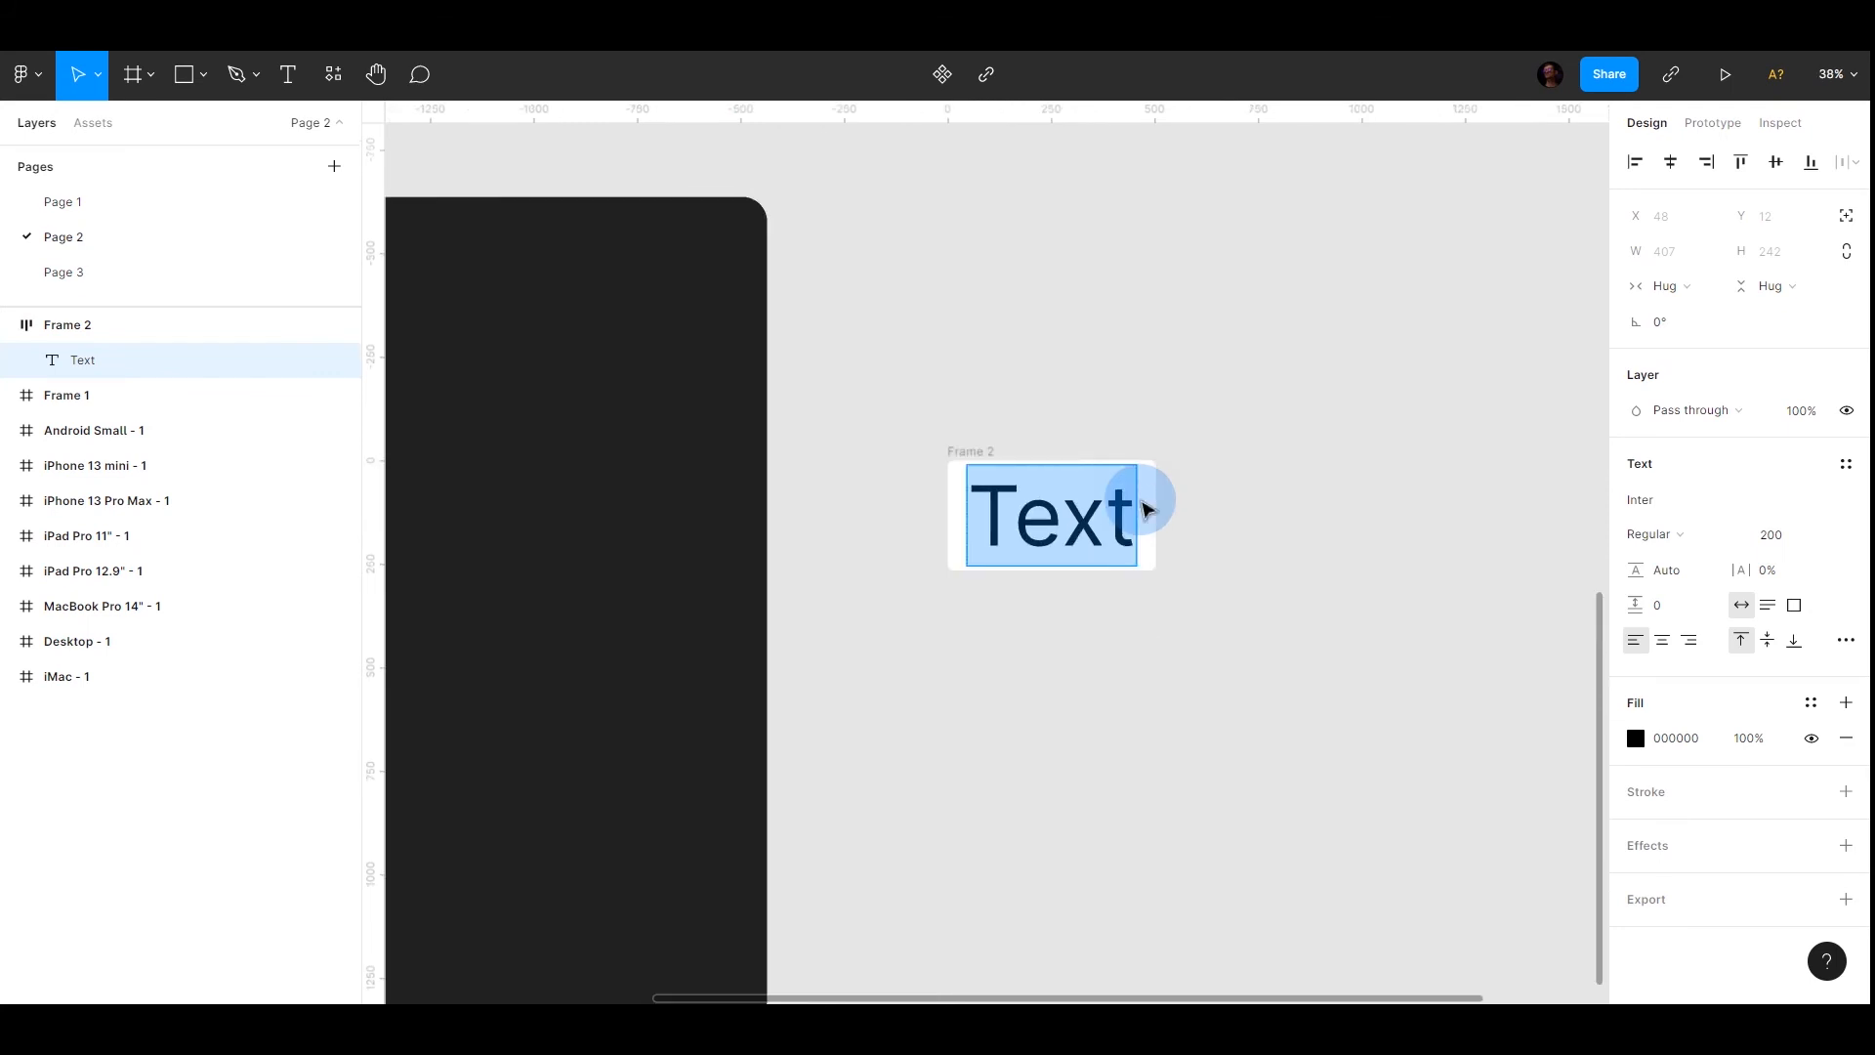
{"action": "type", "text": "Button"}
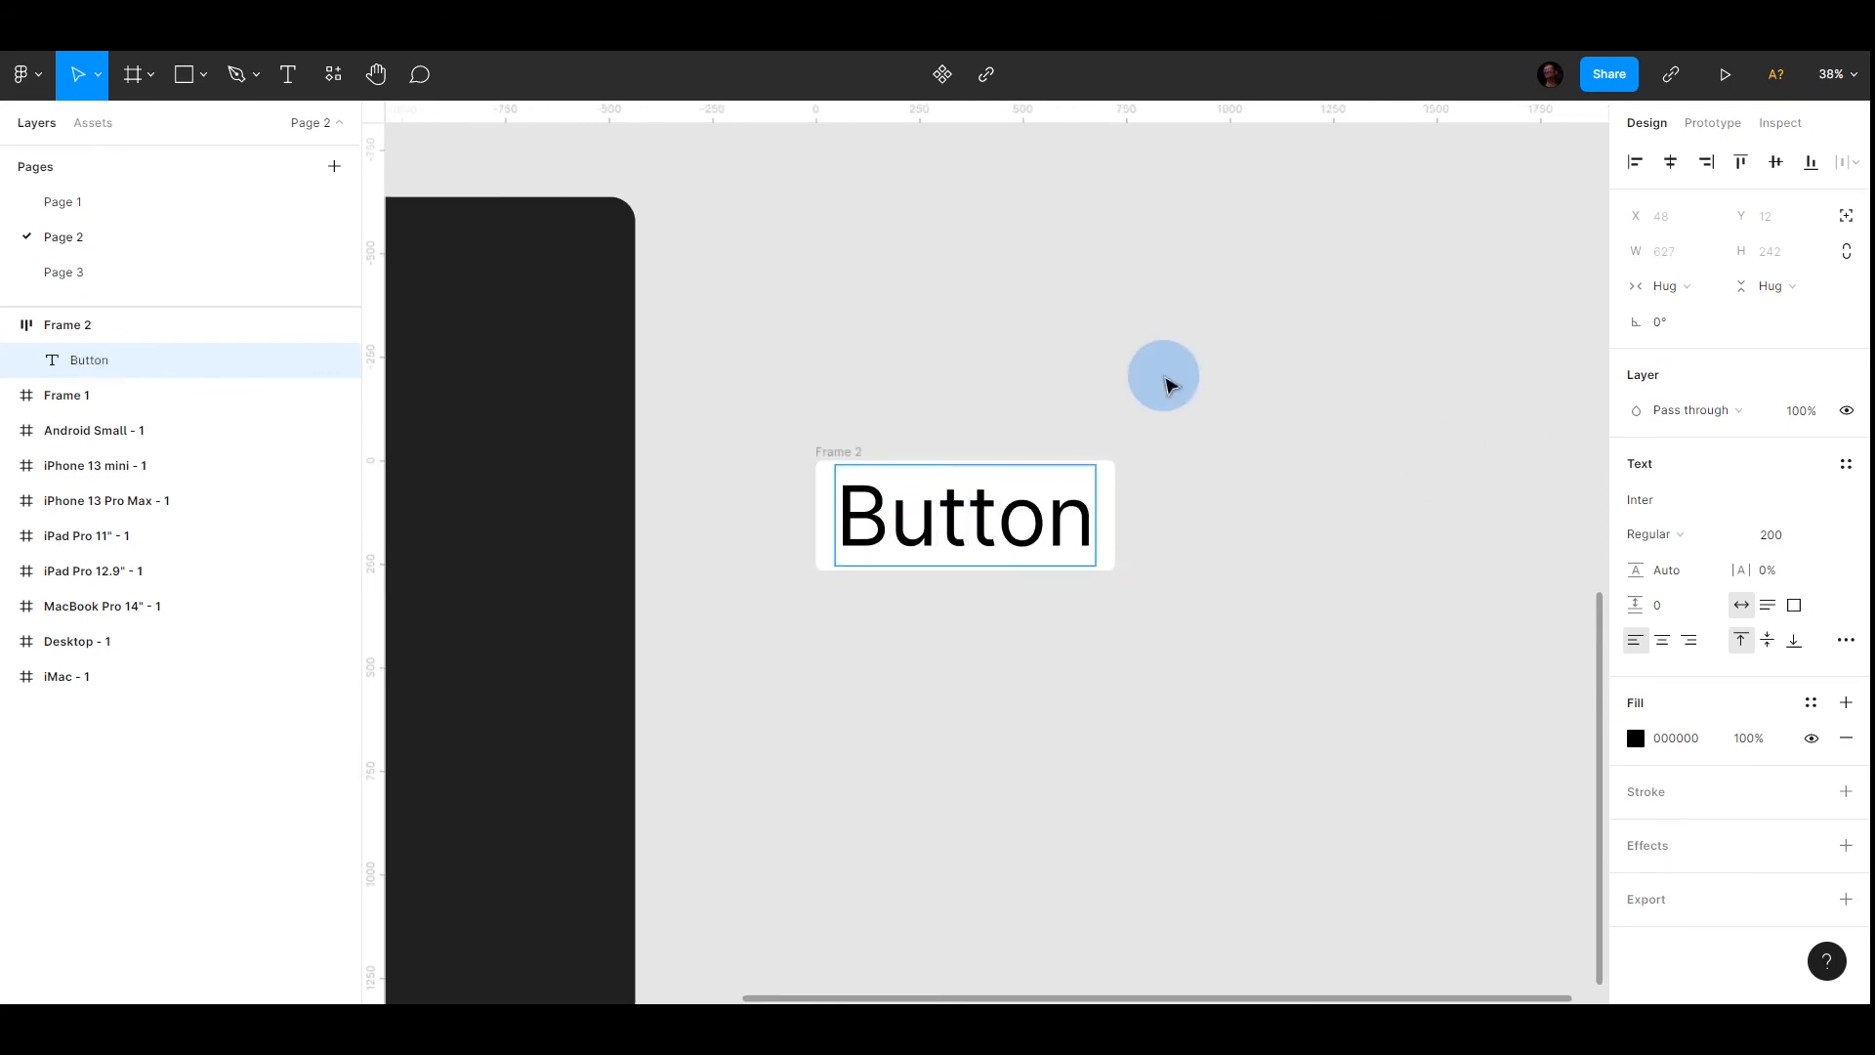
{"action": "key", "text": "Escape"}
{"action": "left_click", "coordinate": [991, 377]}
Change Frame 2's solid fill to light pink F8BDD9
{"action": "left_click", "coordinate": [852, 436]}
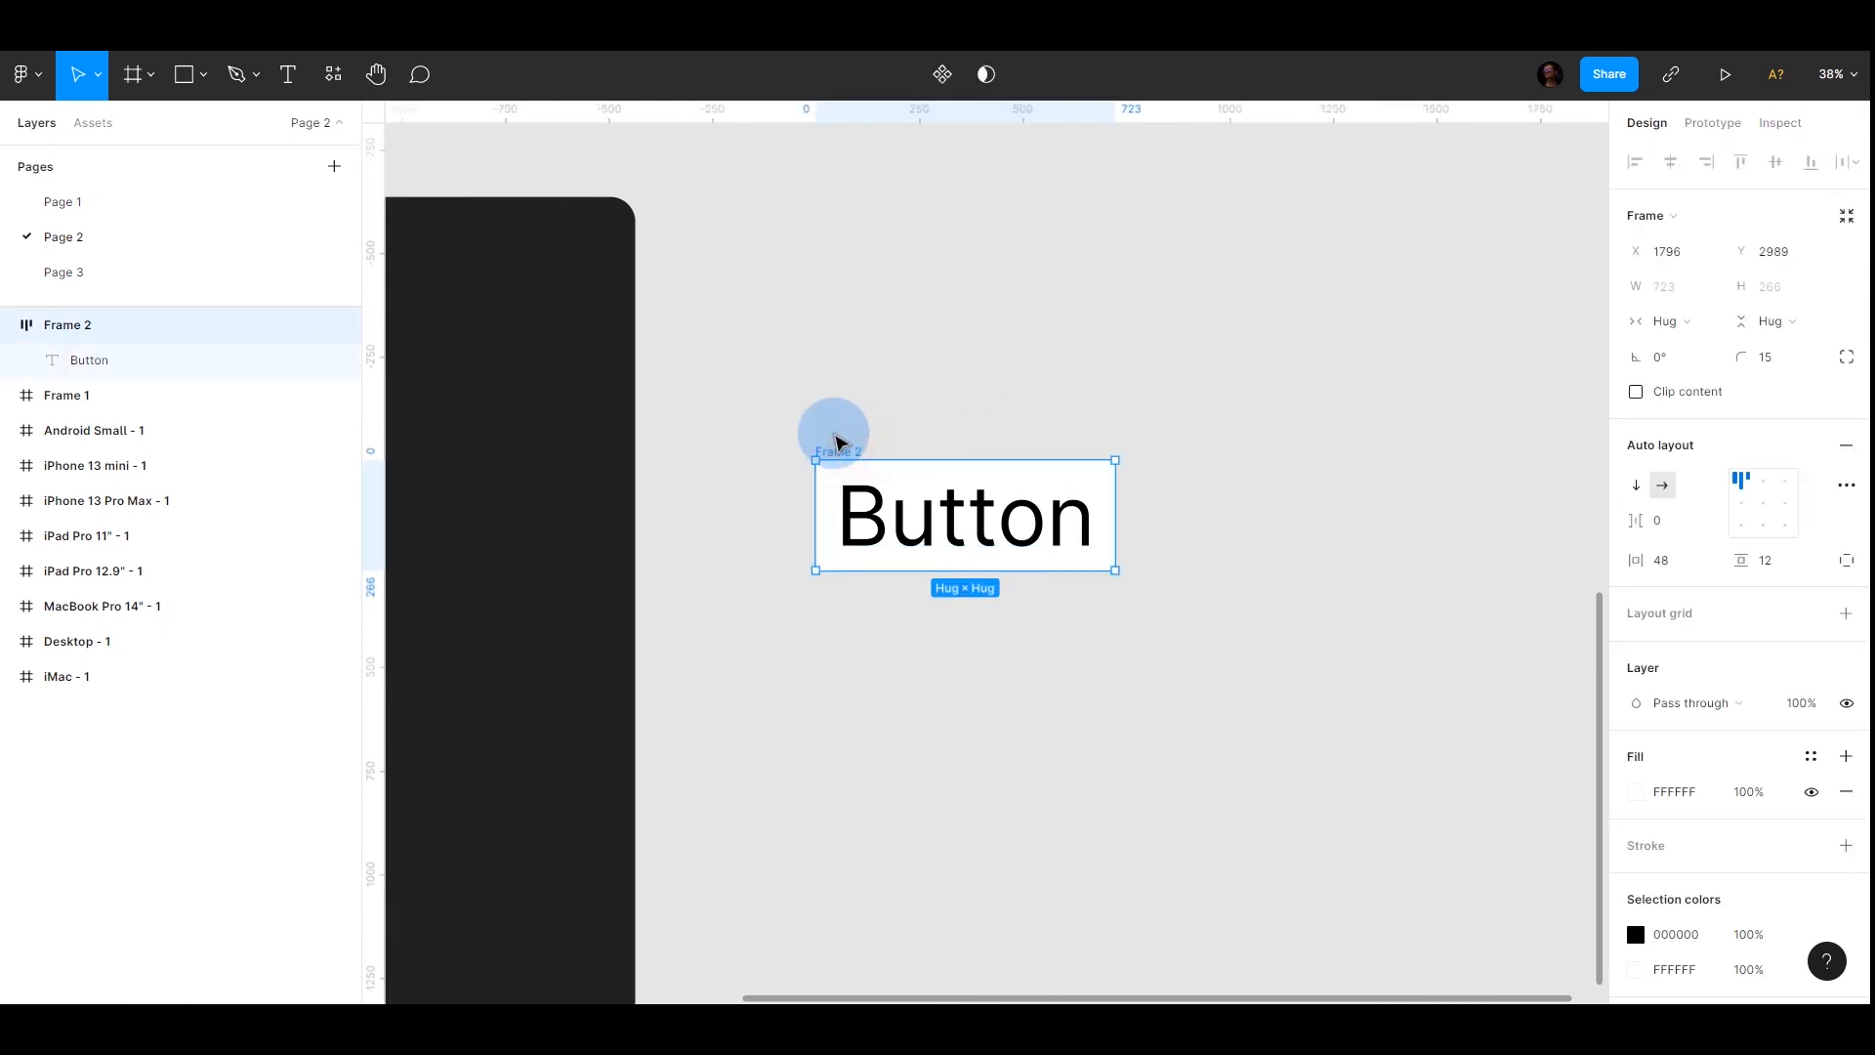
{"action": "scroll", "coordinate": [1802, 768], "scroll_direction": "down", "scroll_amount": 3}
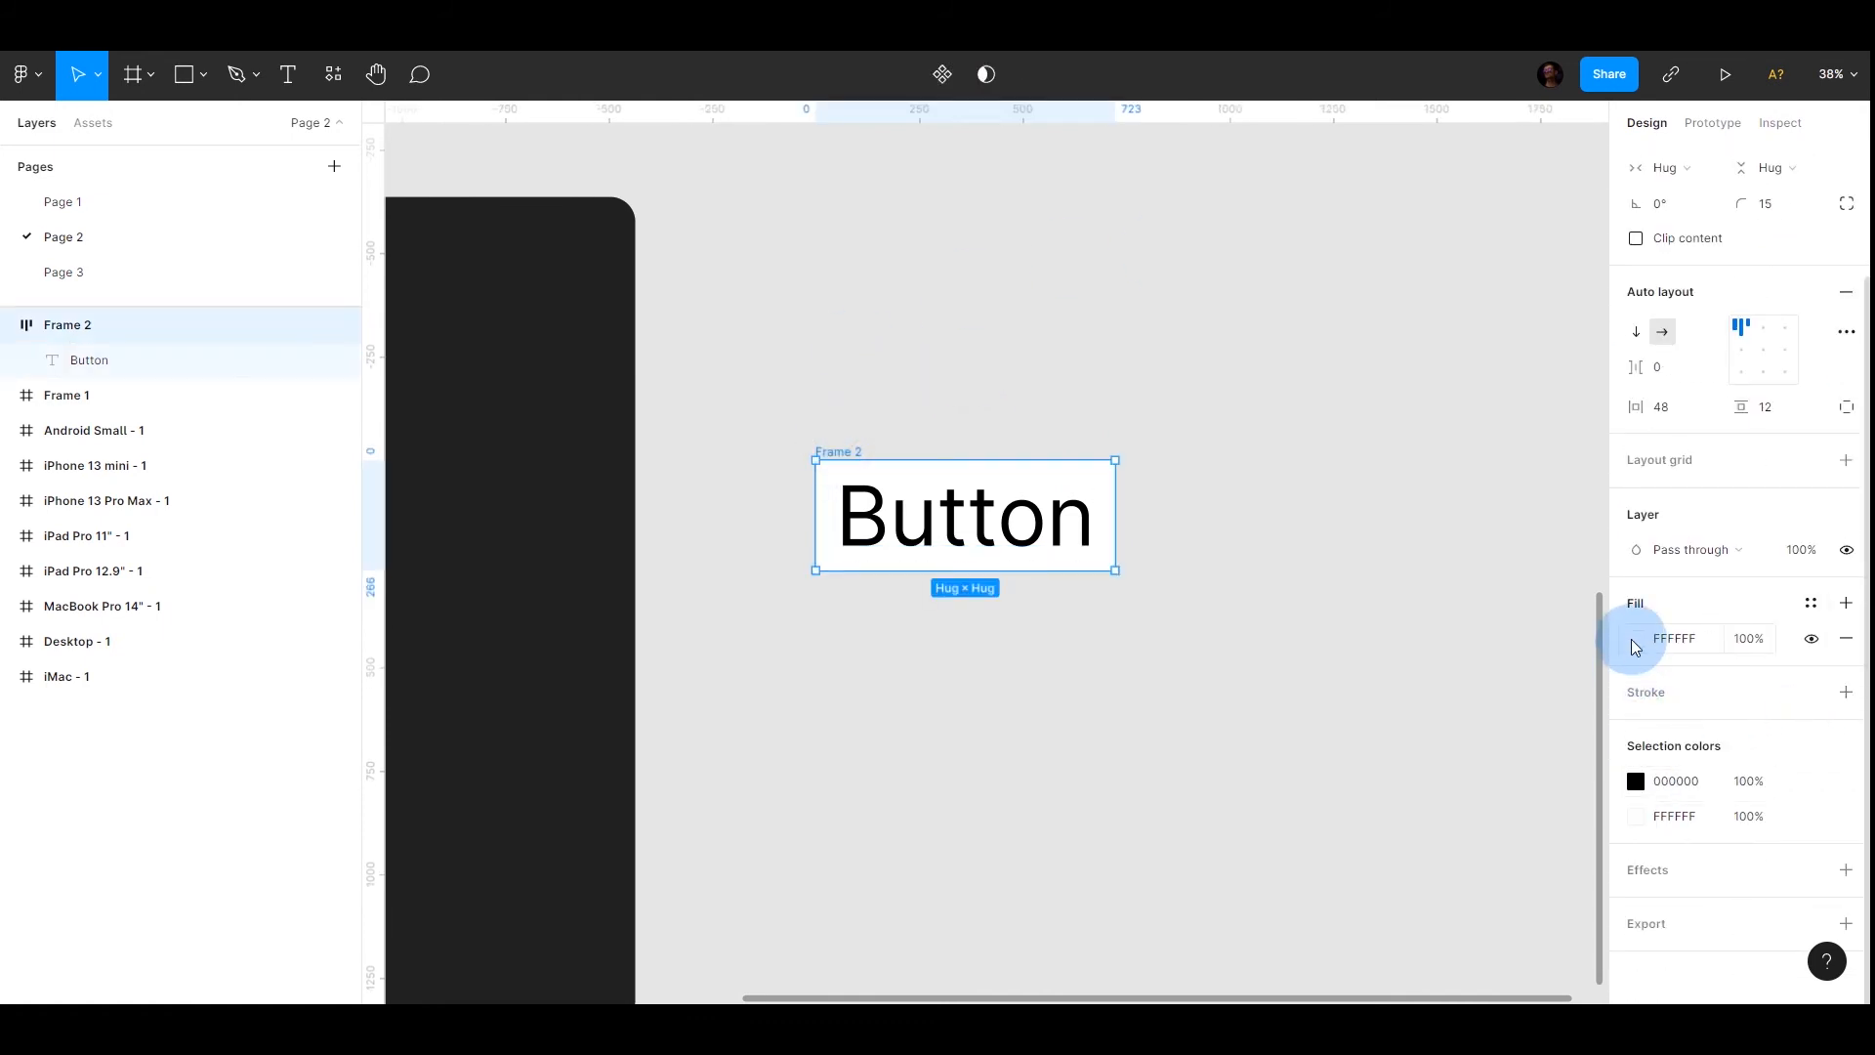
{"action": "left_click", "coordinate": [1635, 646]}
{"action": "left_click_drag", "start_coordinate": [1482, 606], "coordinate": [1406, 473]}
{"action": "left_click", "coordinate": [1419, 750]}
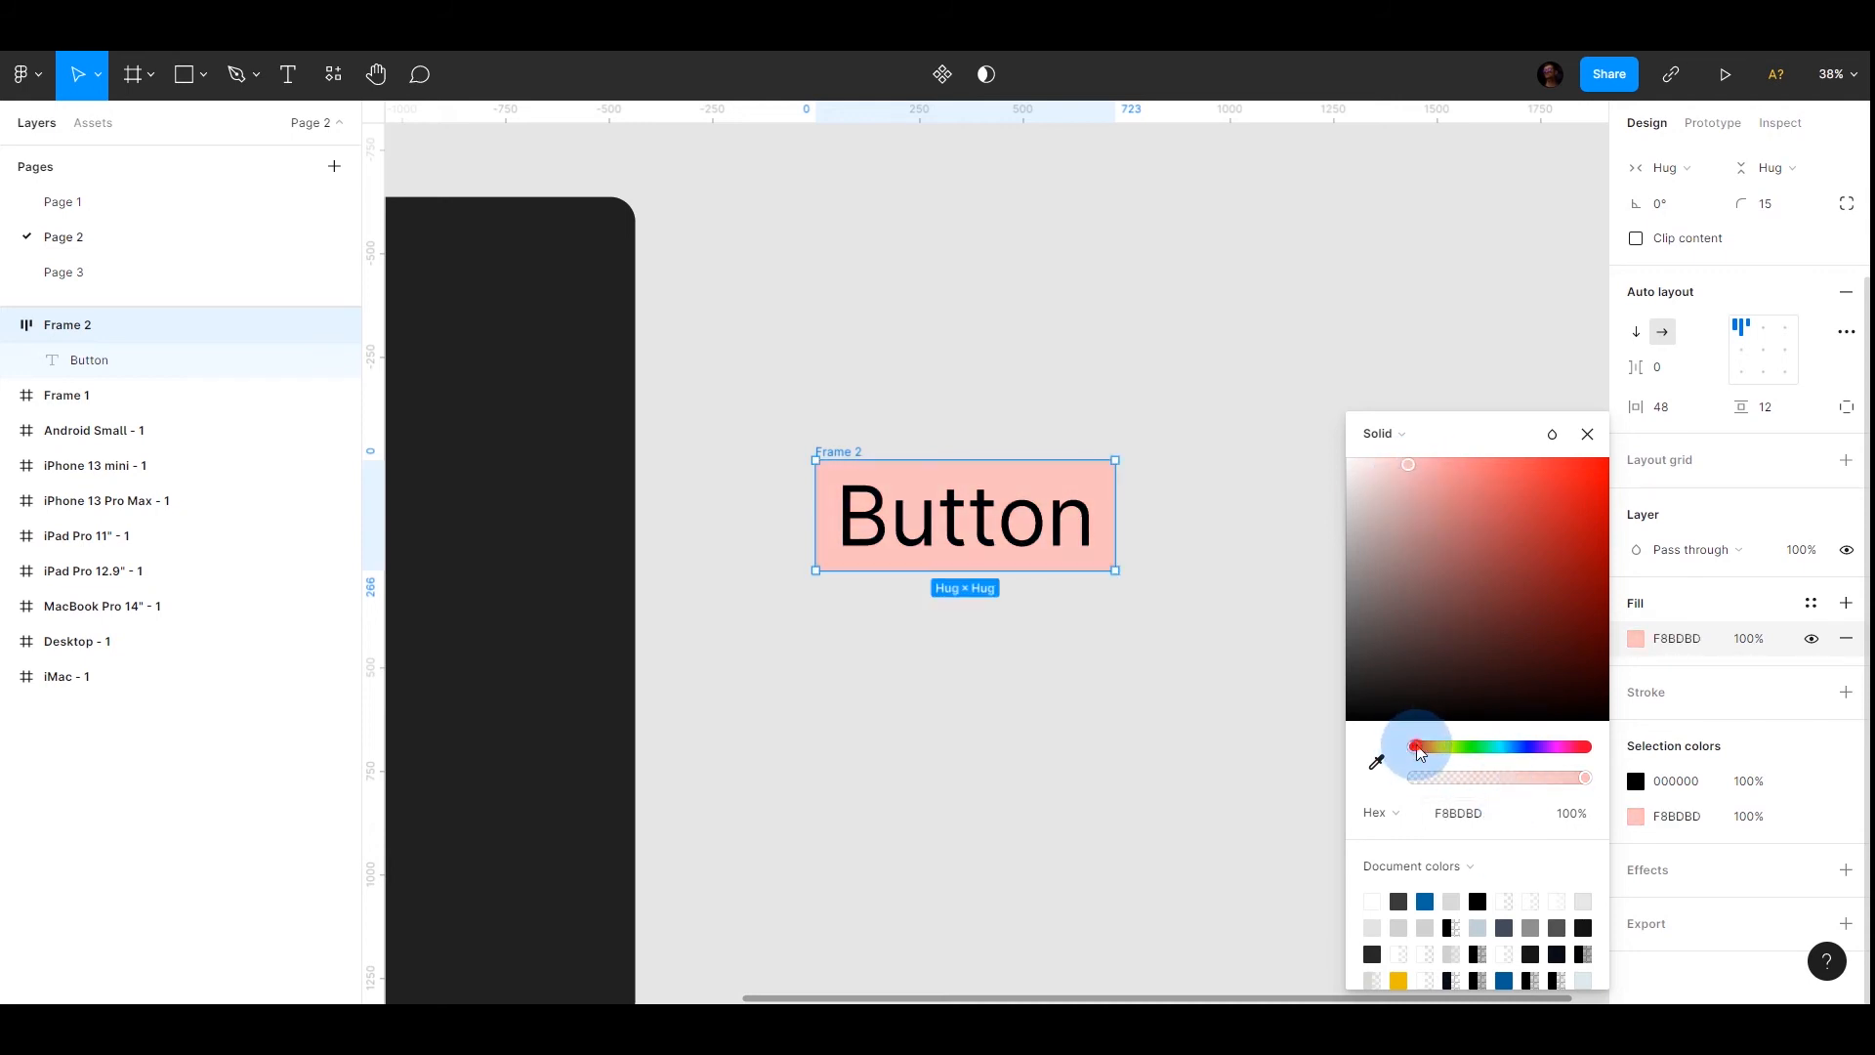
{"action": "left_click_drag", "start_coordinate": [1419, 750], "coordinate": [1566, 711]}
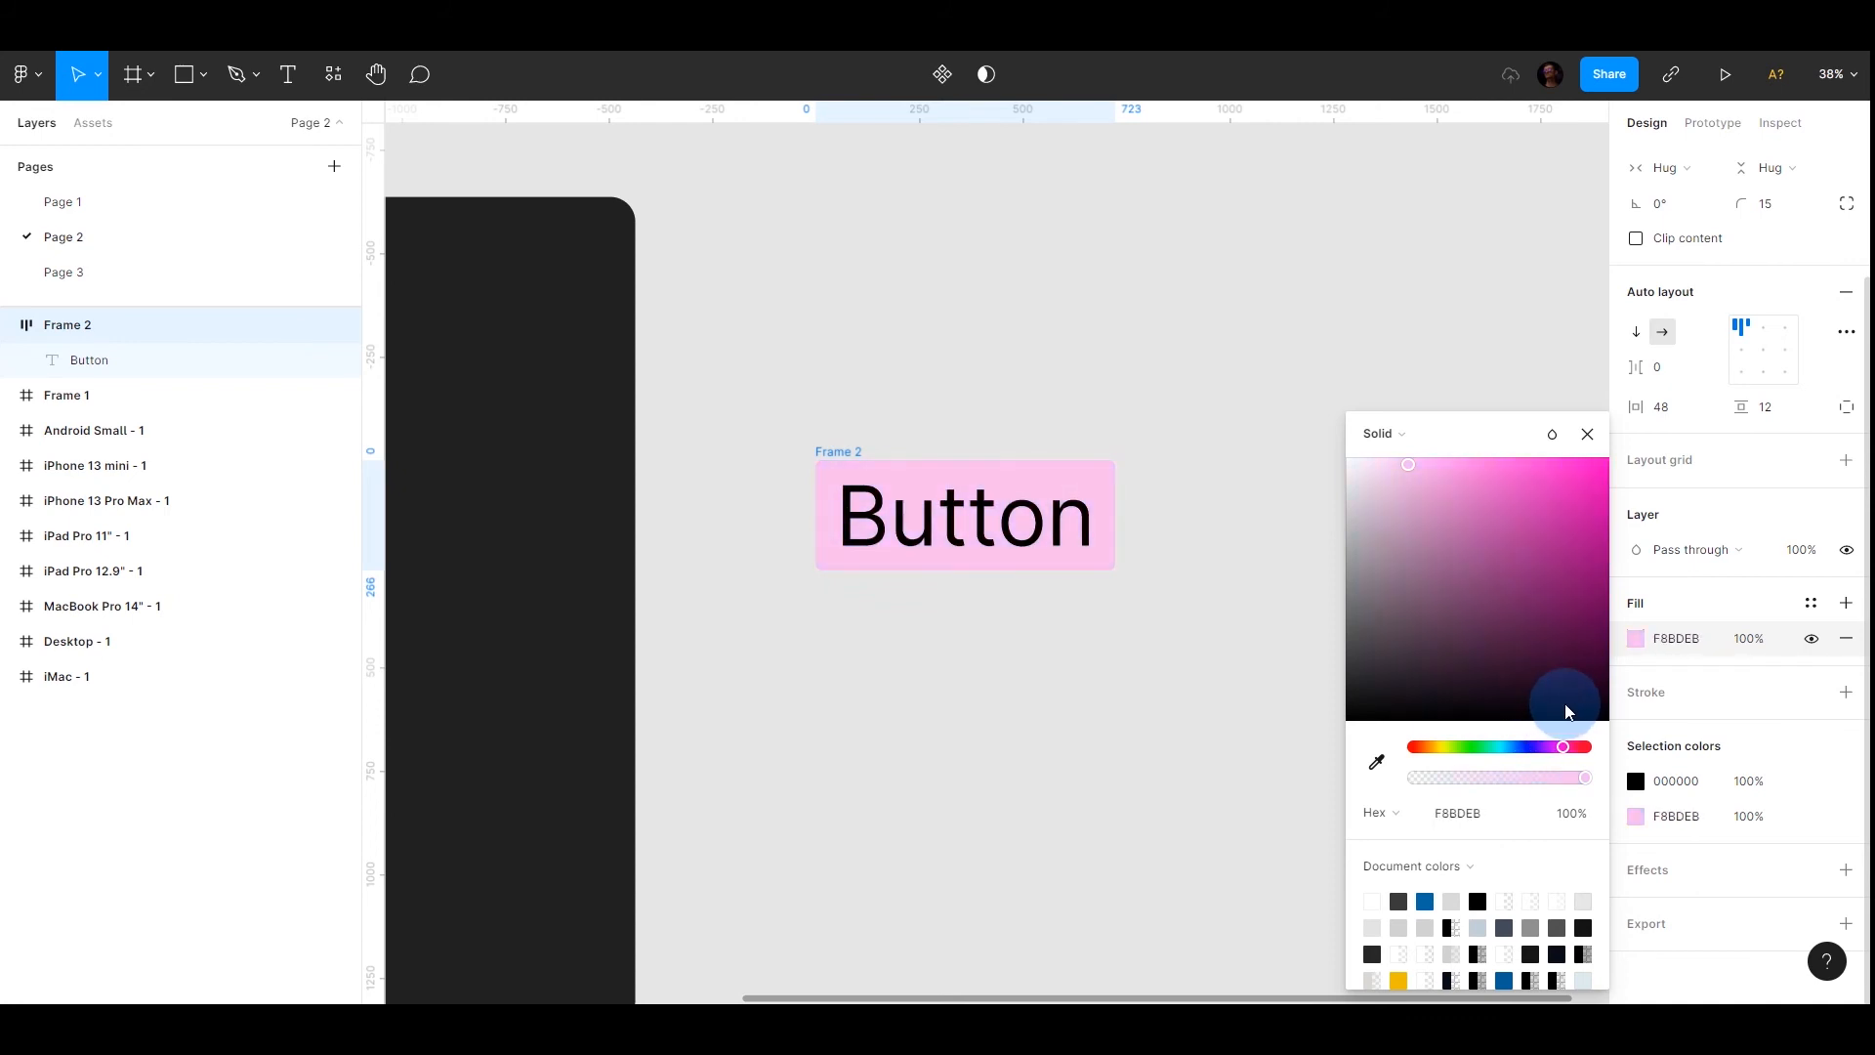
{"action": "left_click", "coordinate": [1585, 436]}
Replace the "Button" label in the pink frame with "Text test"
{"action": "scroll", "coordinate": [888, 385], "scroll_direction": "up", "scroll_amount": 5}
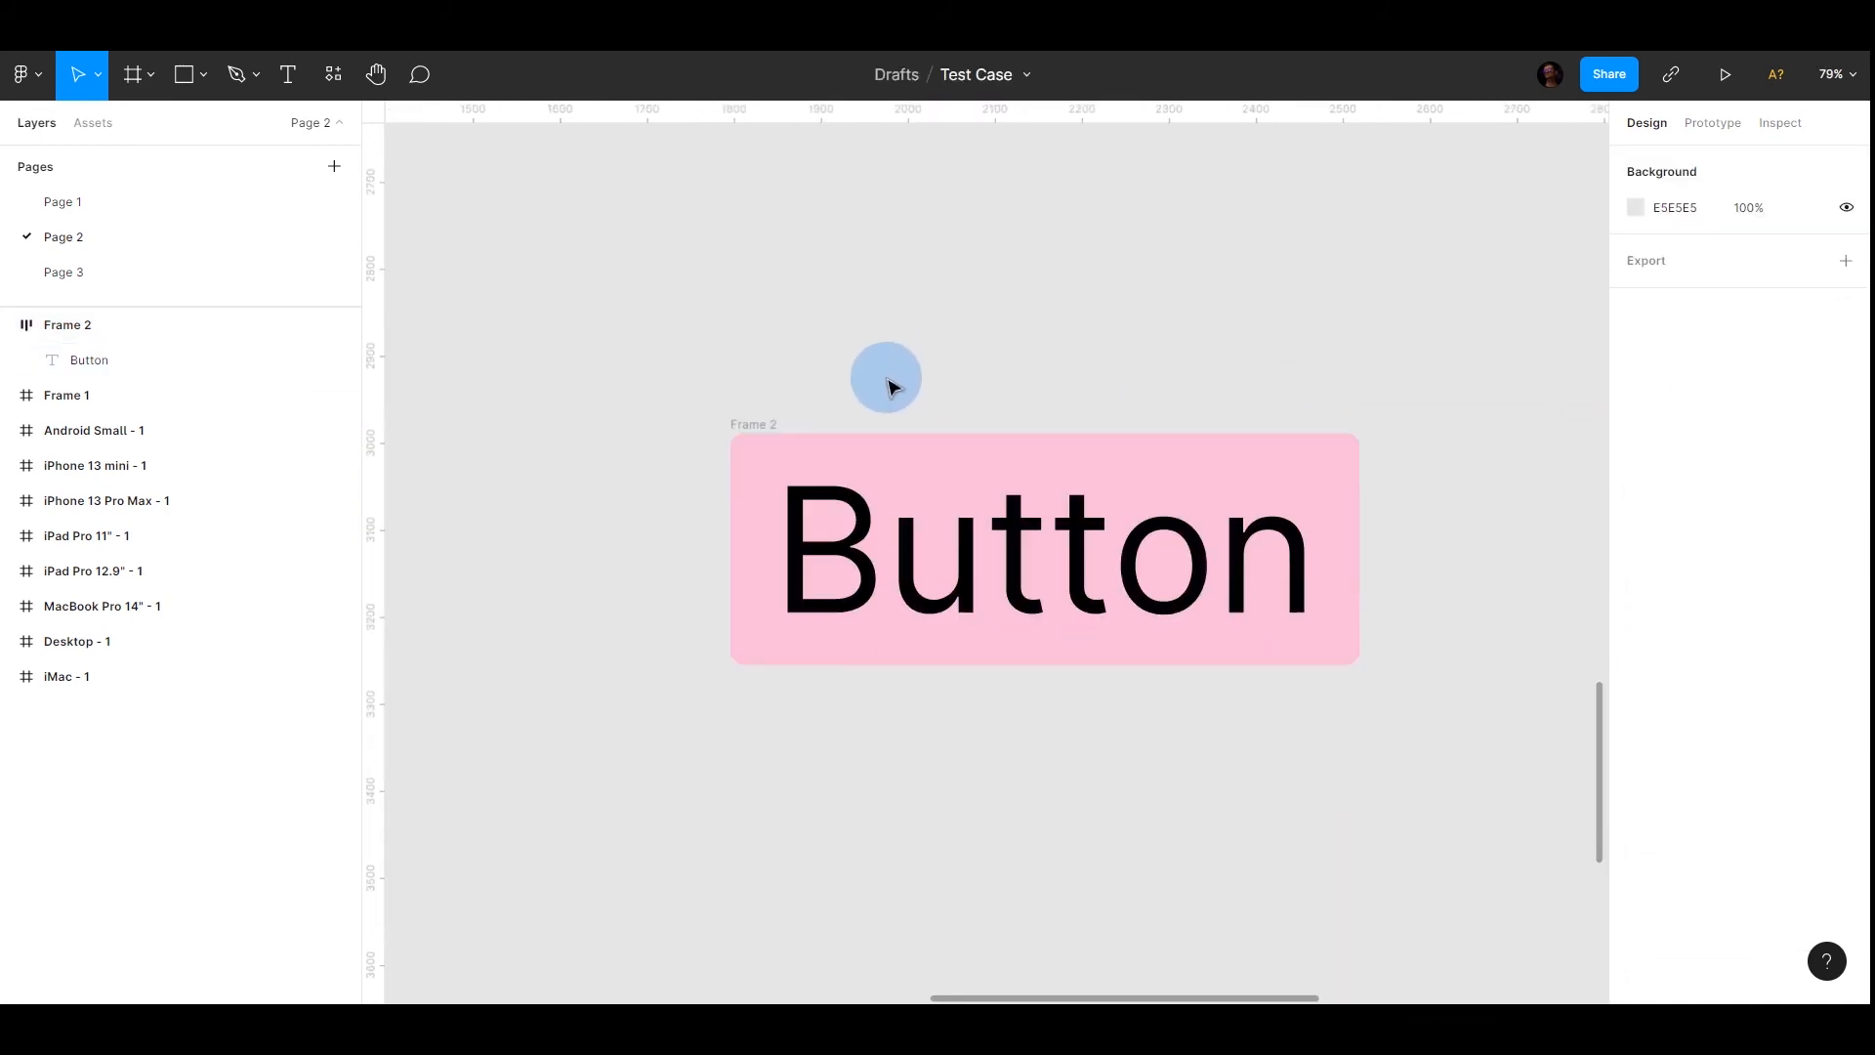
{"action": "left_click", "coordinate": [745, 423]}
{"action": "left_click", "coordinate": [845, 561]}
{"action": "double_click", "coordinate": [1220, 513]}
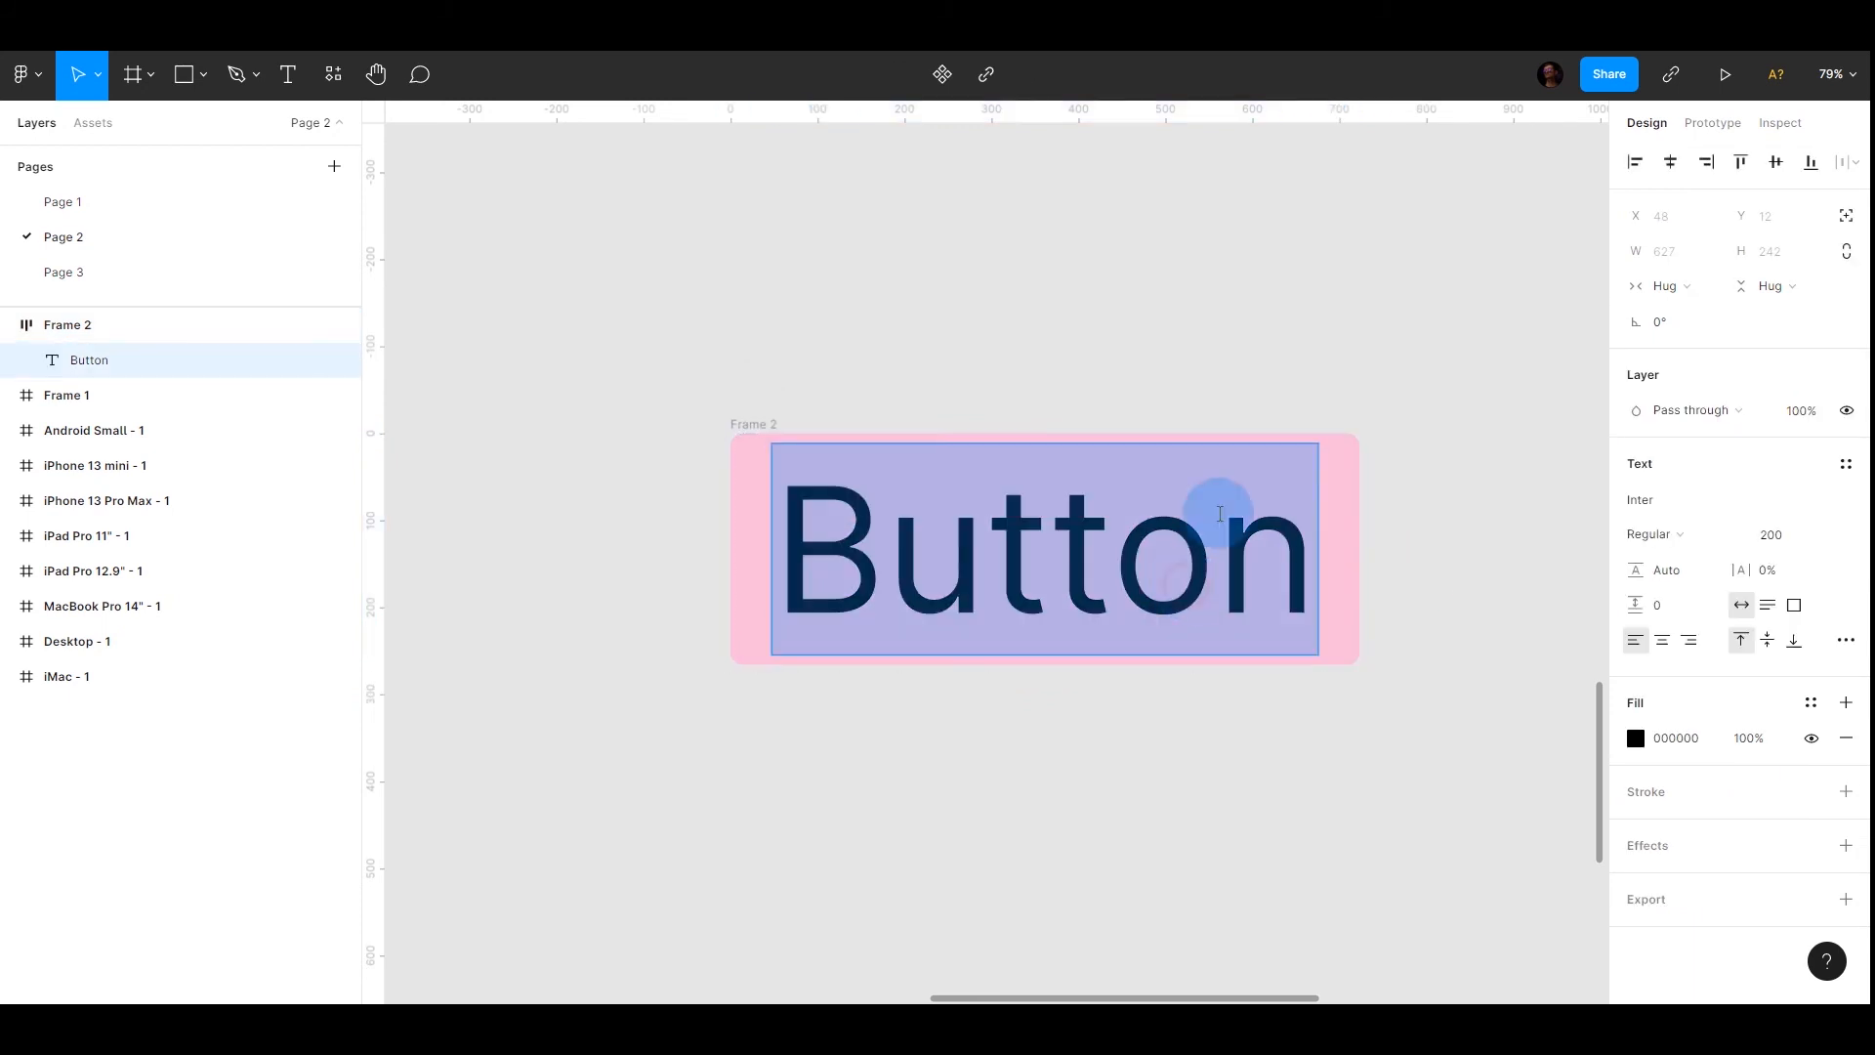
{"action": "type", "text": "Text"}
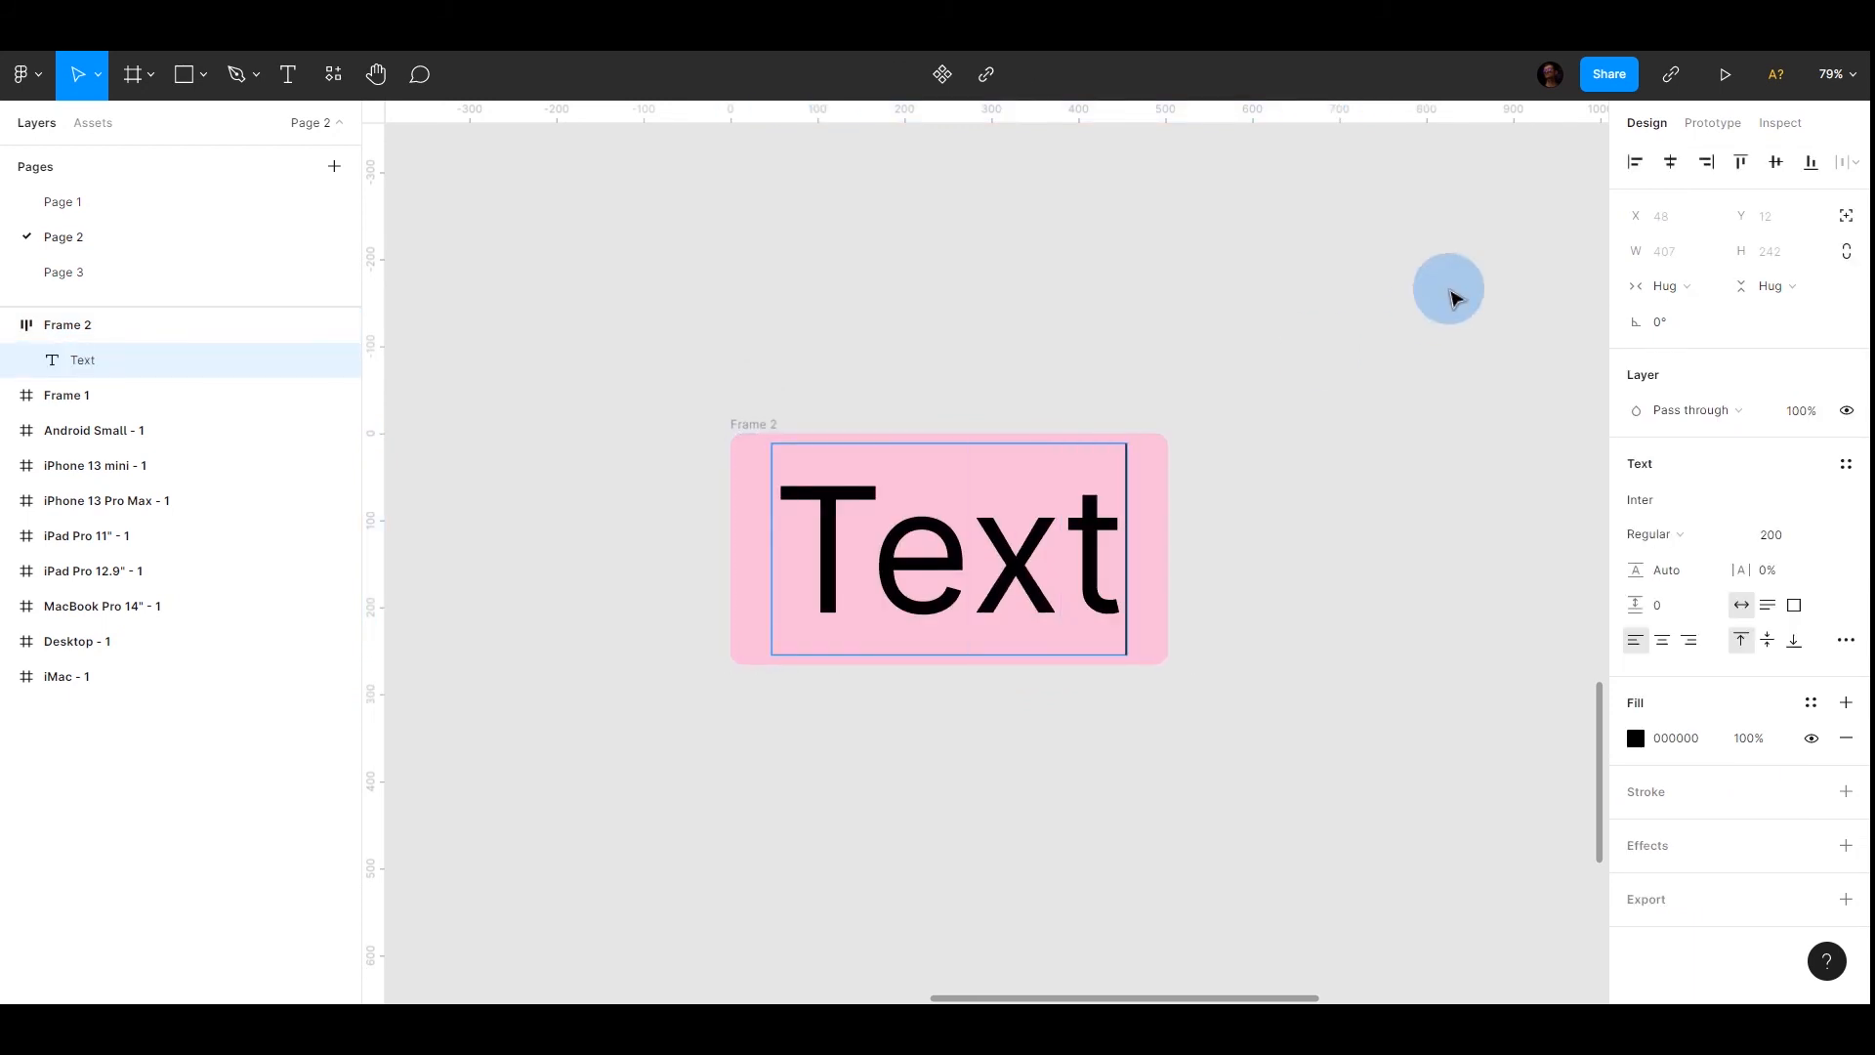
{"action": "type", "text": " test"}
{"action": "key", "text": "Escape"}
Move the pink "Text test" frame into the dark Frame 1, near its middle
{"action": "scroll", "coordinate": [1059, 361], "scroll_direction": "right", "scroll_amount": 2}
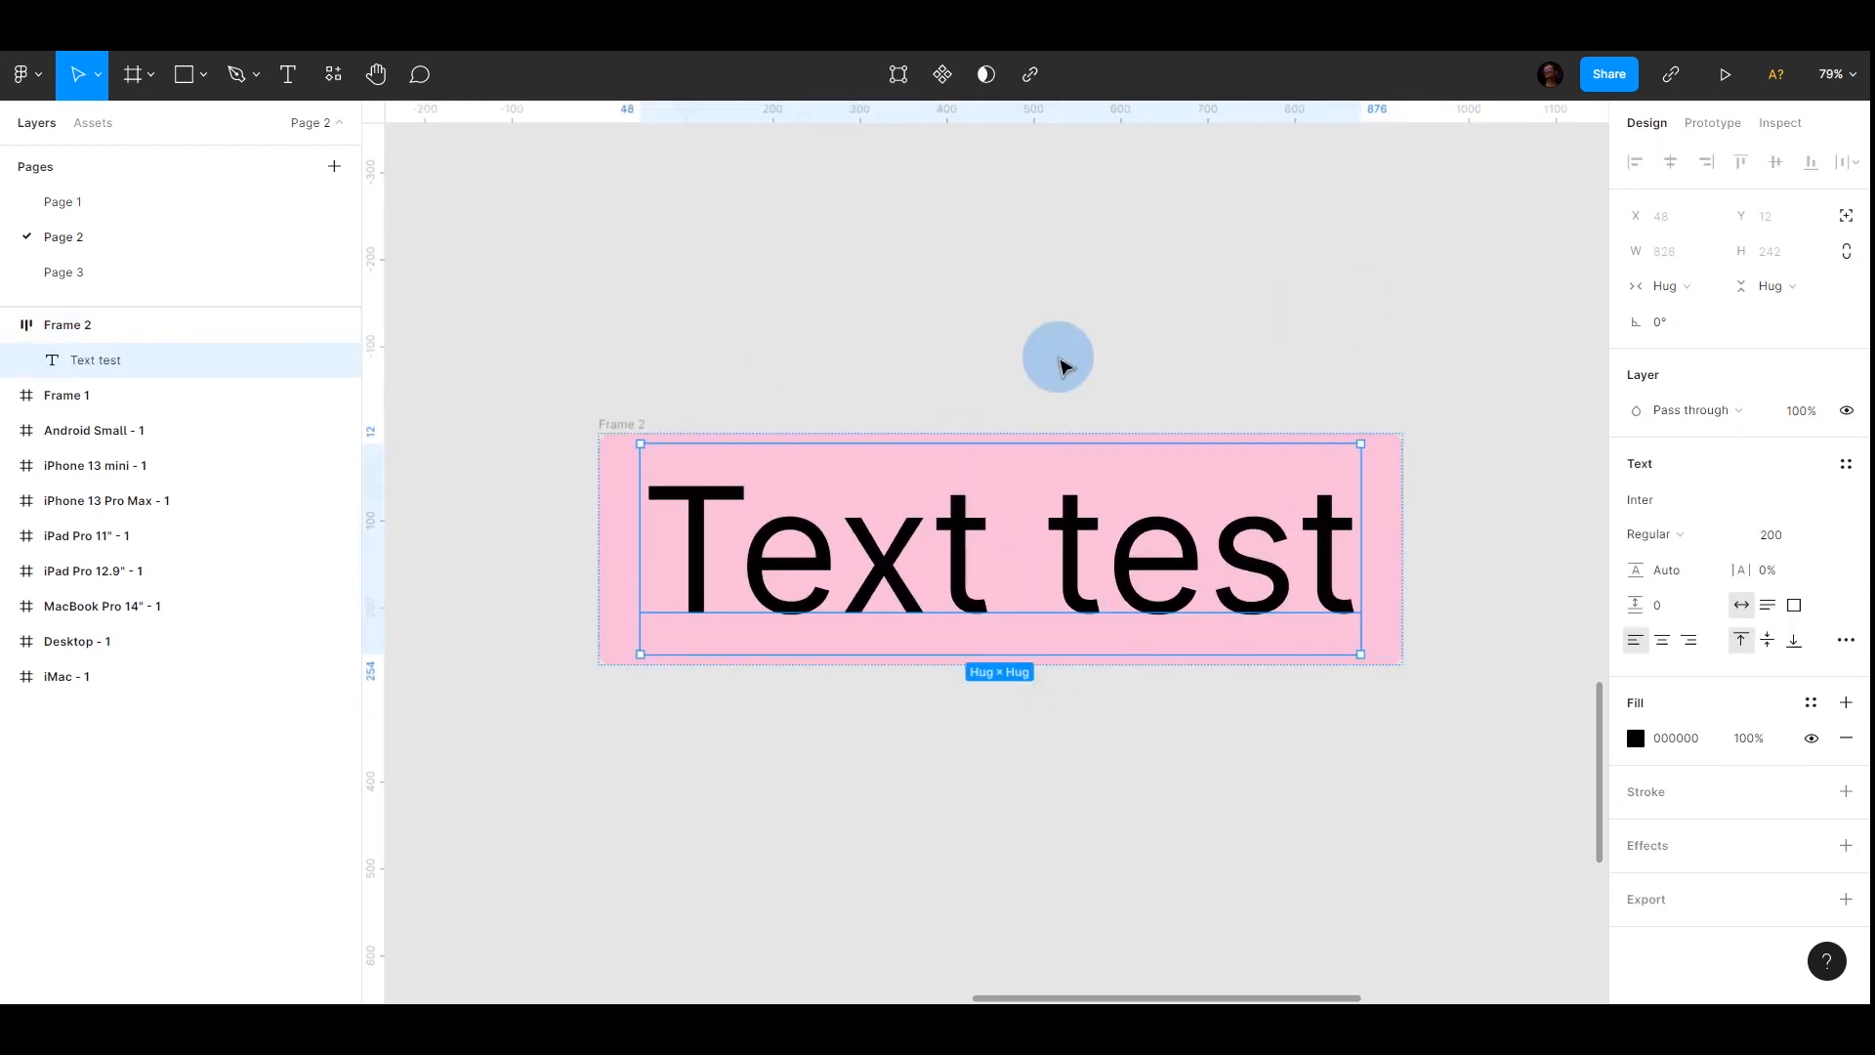
{"action": "left_click", "coordinate": [1058, 359]}
{"action": "scroll", "coordinate": [942, 368], "scroll_direction": "down", "scroll_amount": 2}
{"action": "scroll", "coordinate": [728, 384], "scroll_direction": "down", "scroll_amount": 3}
{"action": "left_click", "coordinate": [727, 383]}
{"action": "scroll", "coordinate": [728, 384], "scroll_direction": "down", "scroll_amount": 5}
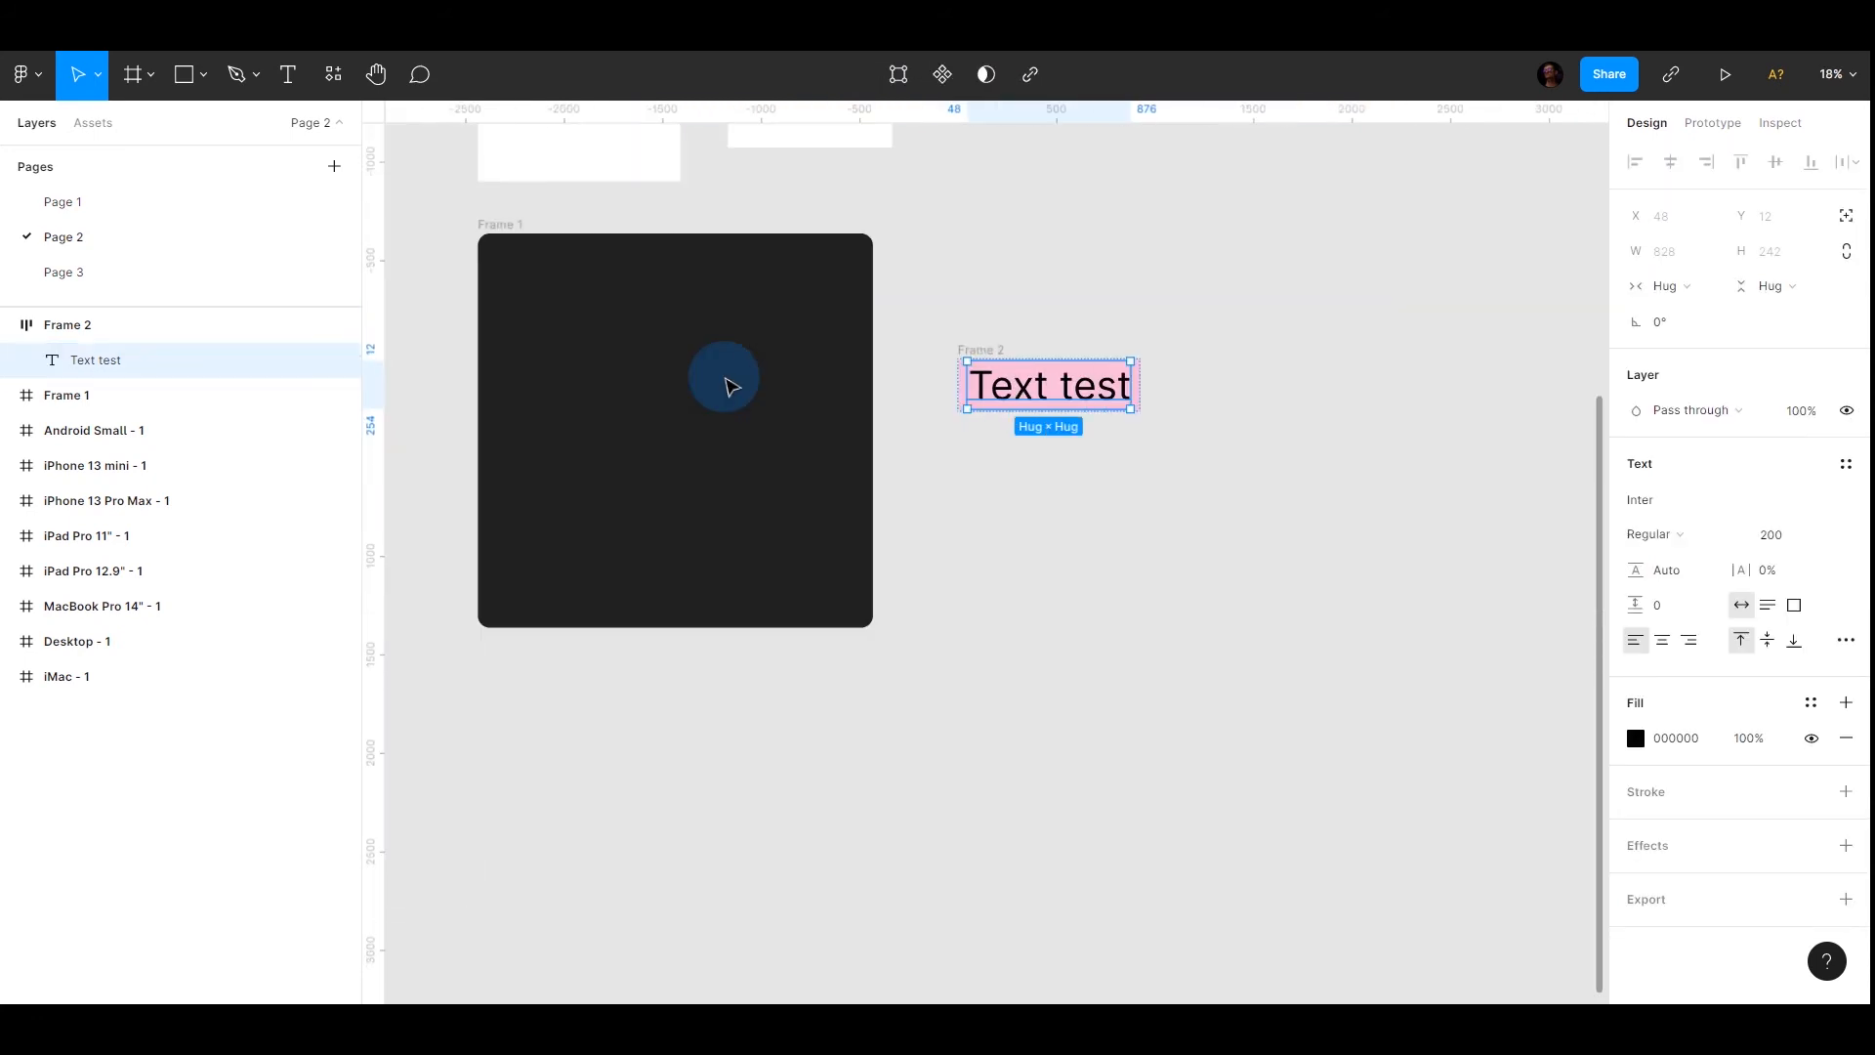
{"action": "left_click", "coordinate": [1042, 273]}
{"action": "left_click_drag", "start_coordinate": [977, 381], "coordinate": [603, 425]}
{"action": "left_click", "coordinate": [1078, 390]}
Examine the nesting of Frame 1, Frame 2 and the text layer, and collapse Frame 2's layers
{"action": "left_click", "coordinate": [88, 332]}
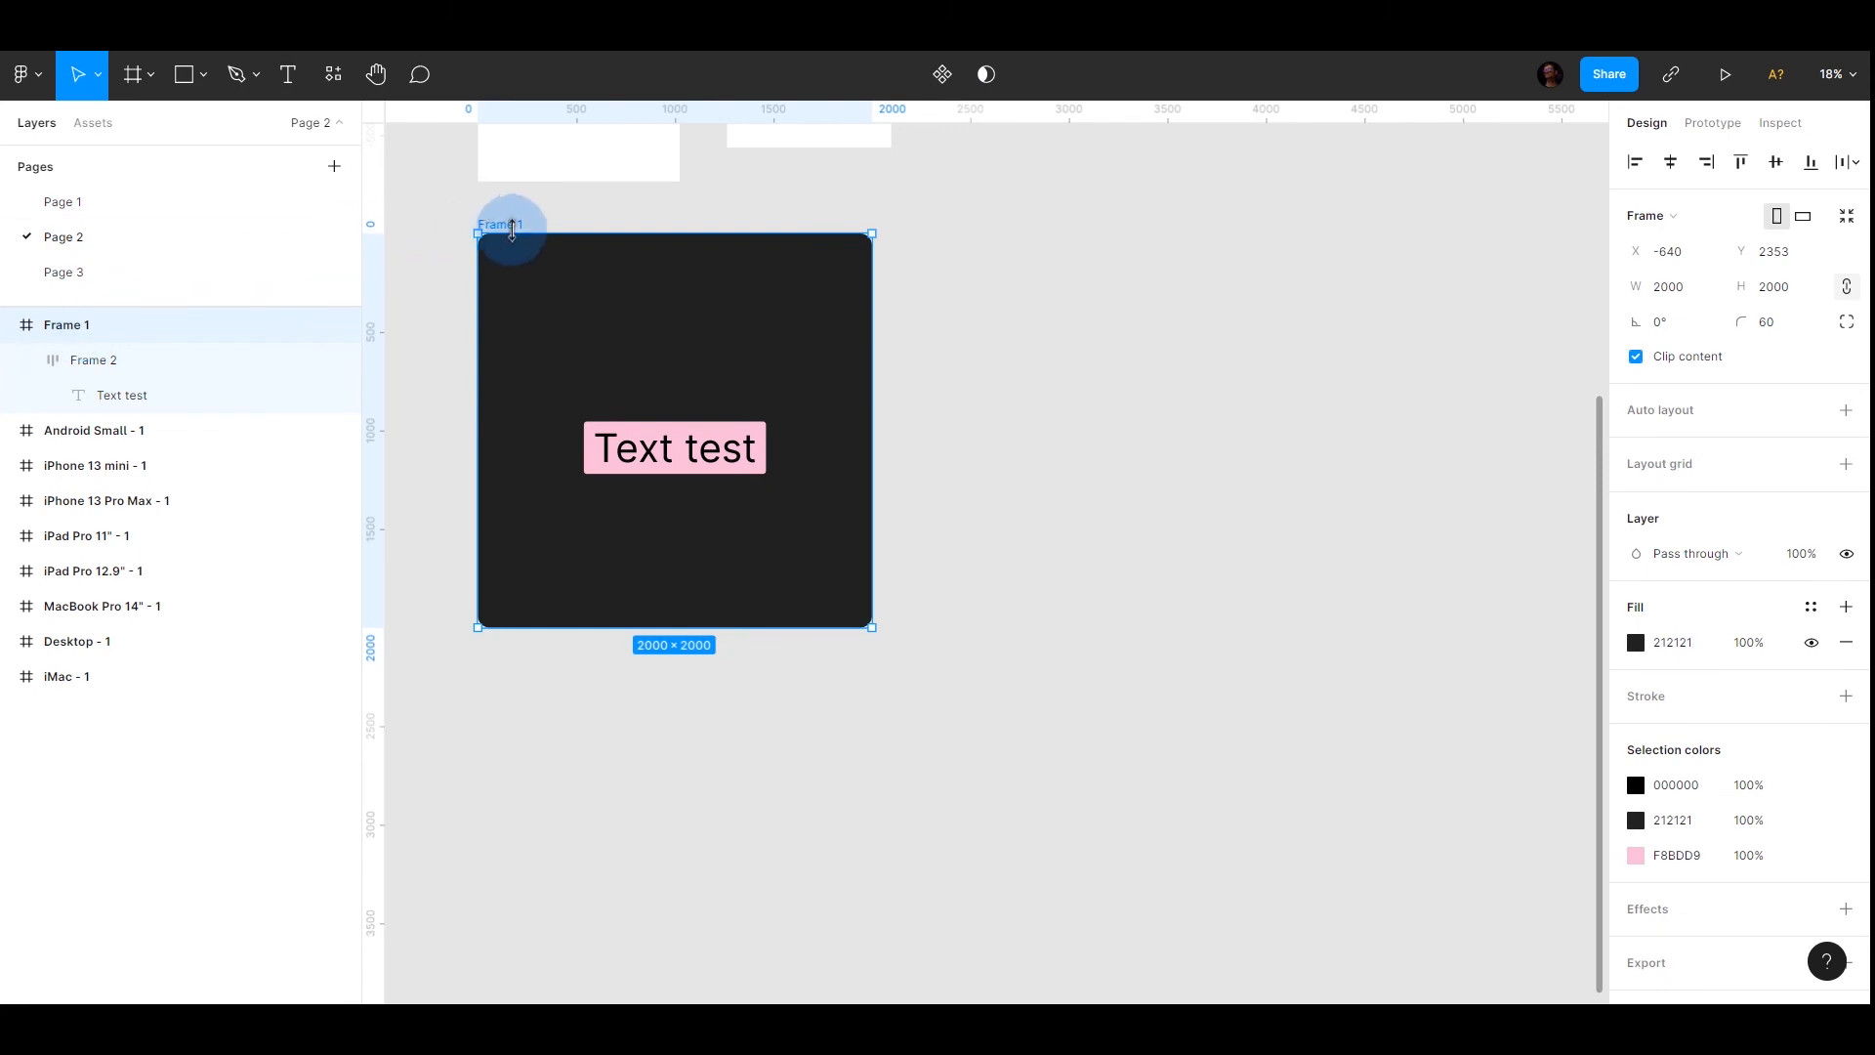
{"action": "left_click", "coordinate": [86, 362]}
{"action": "left_click", "coordinate": [207, 397]}
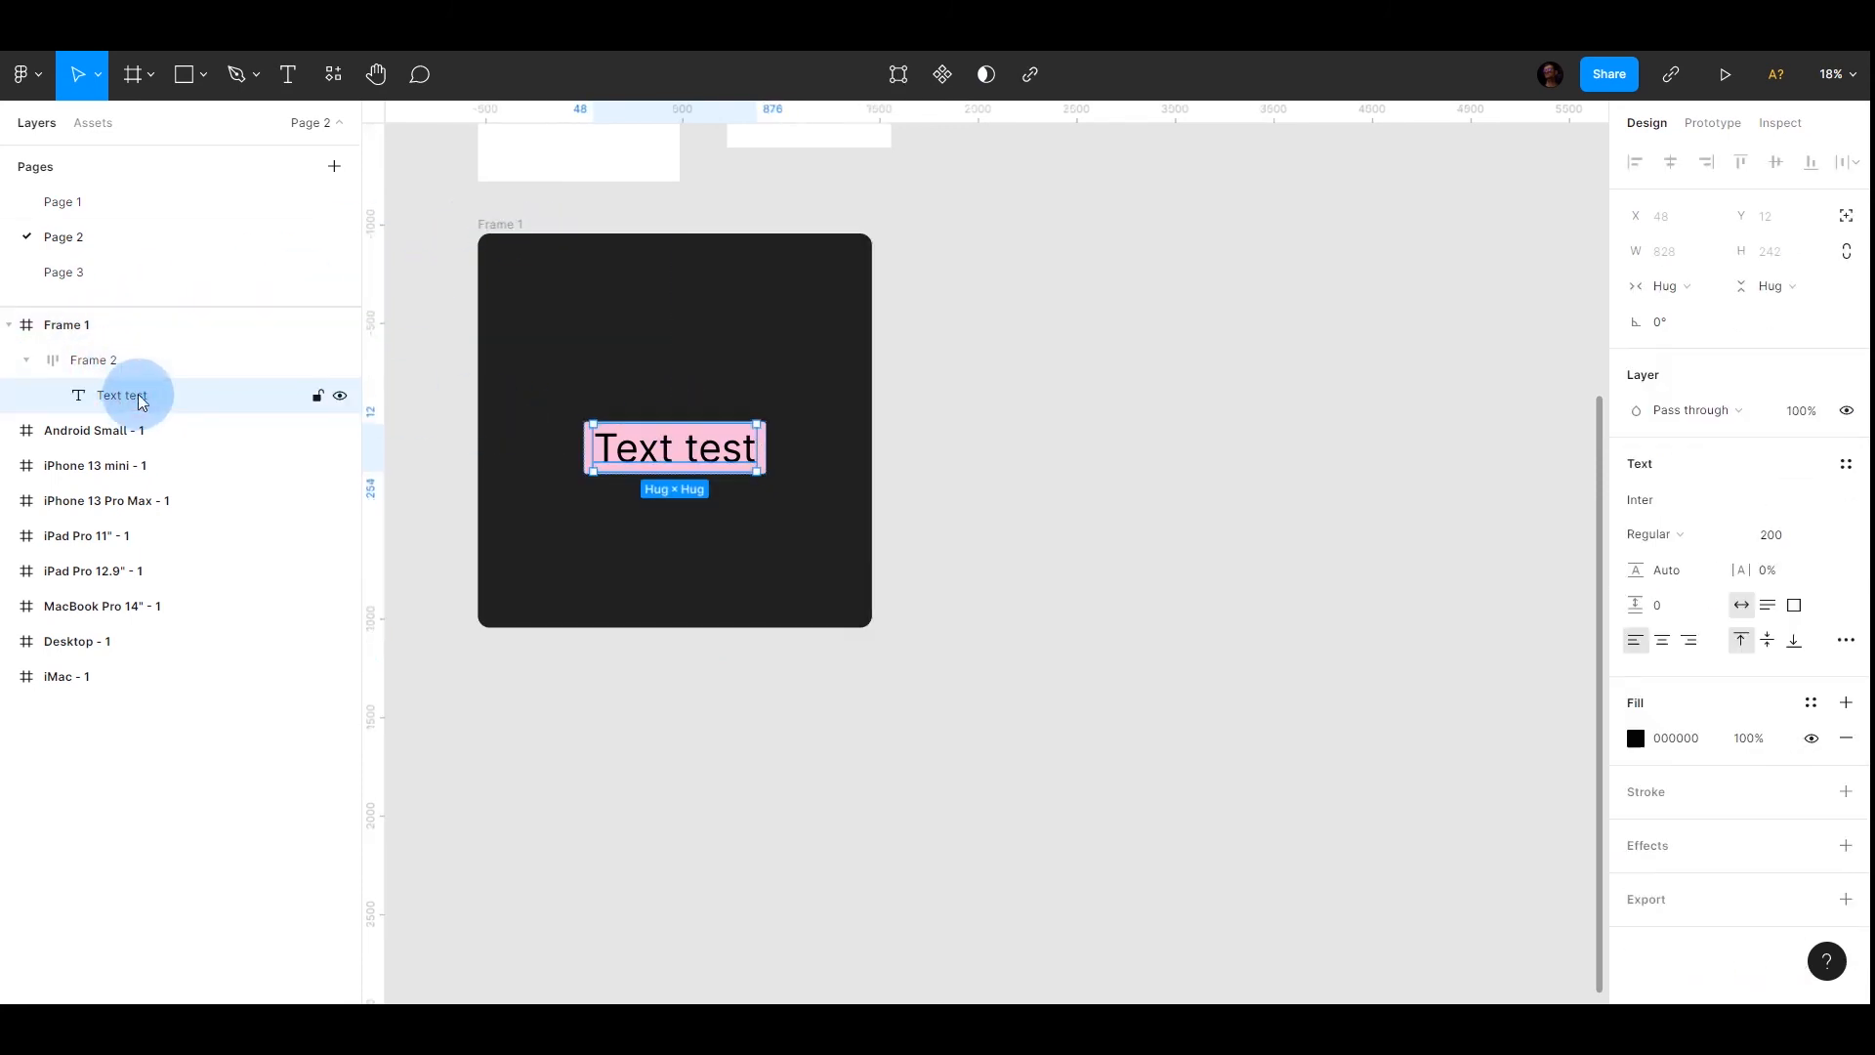
{"action": "left_click", "coordinate": [104, 324]}
{"action": "left_click", "coordinate": [44, 361]}
{"action": "left_click", "coordinate": [28, 360]}
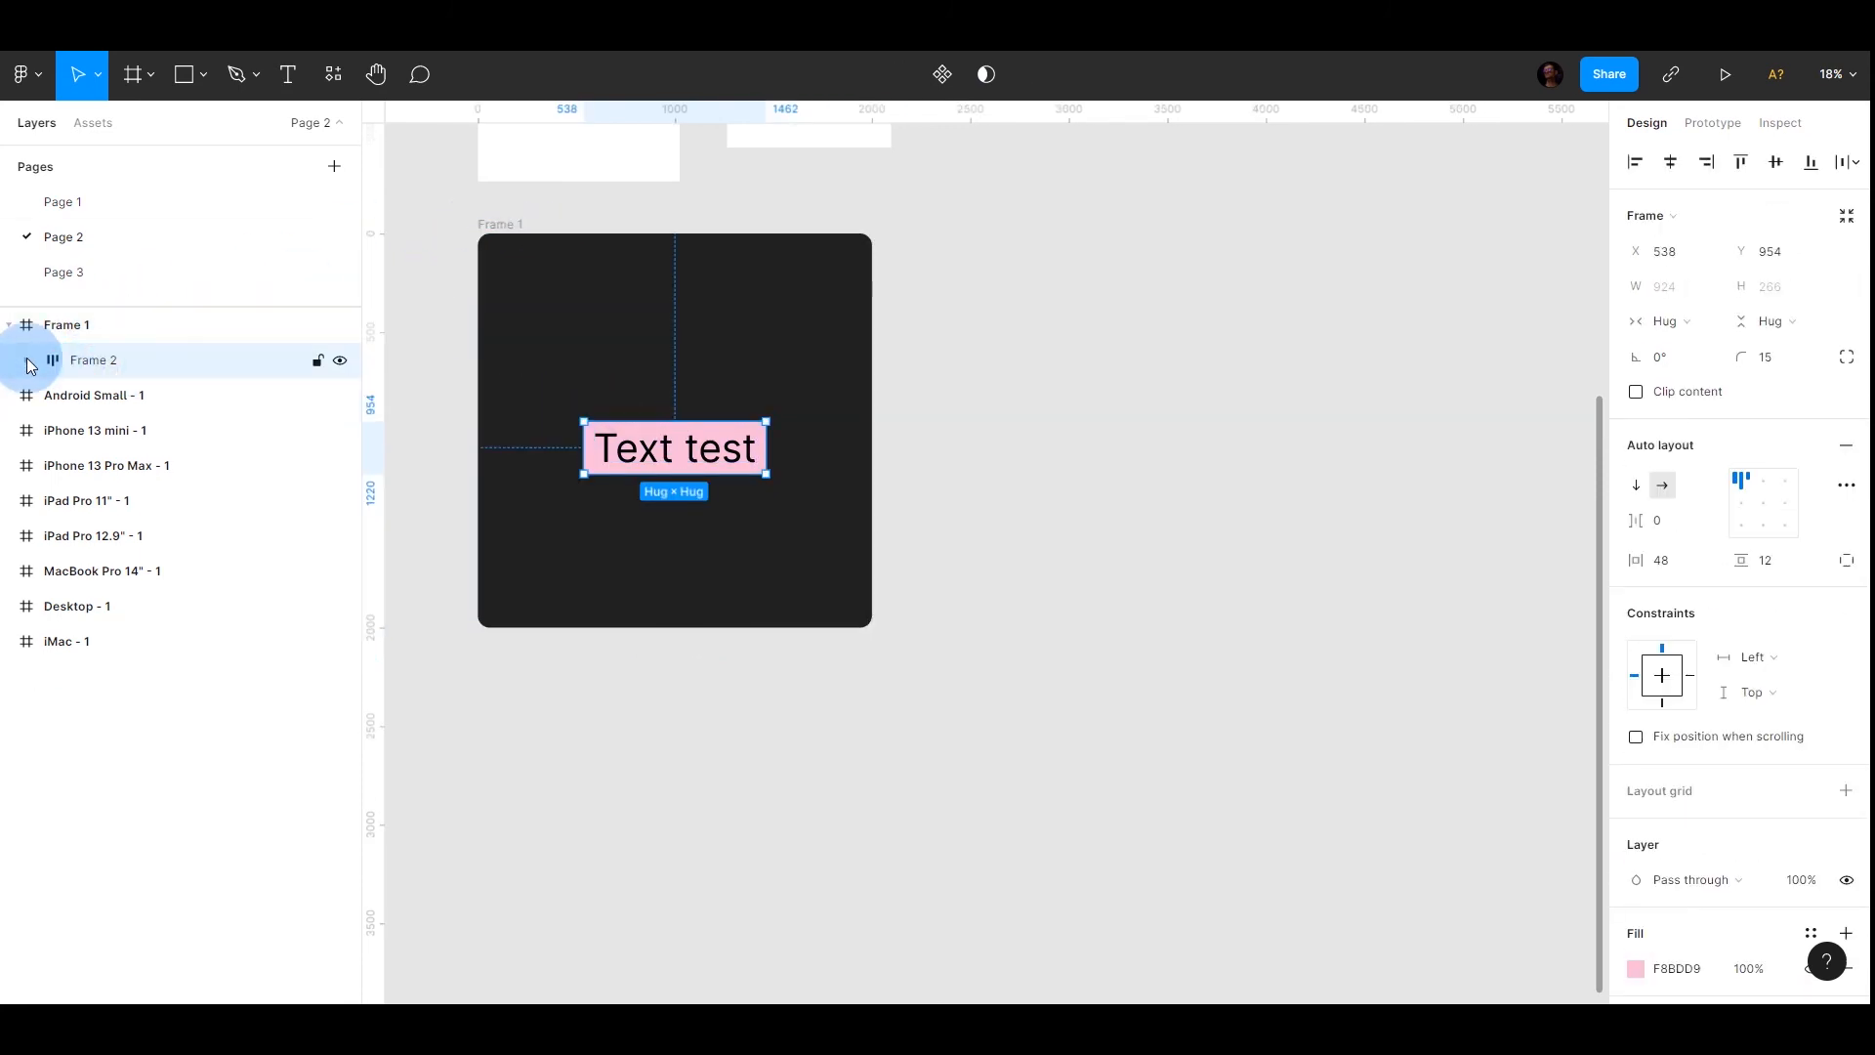
Centre Frame 2 horizontally and vertically within the dark frame and change its corner radius
{"action": "left_click", "coordinate": [1677, 162]}
{"action": "left_click", "coordinate": [1776, 162]}
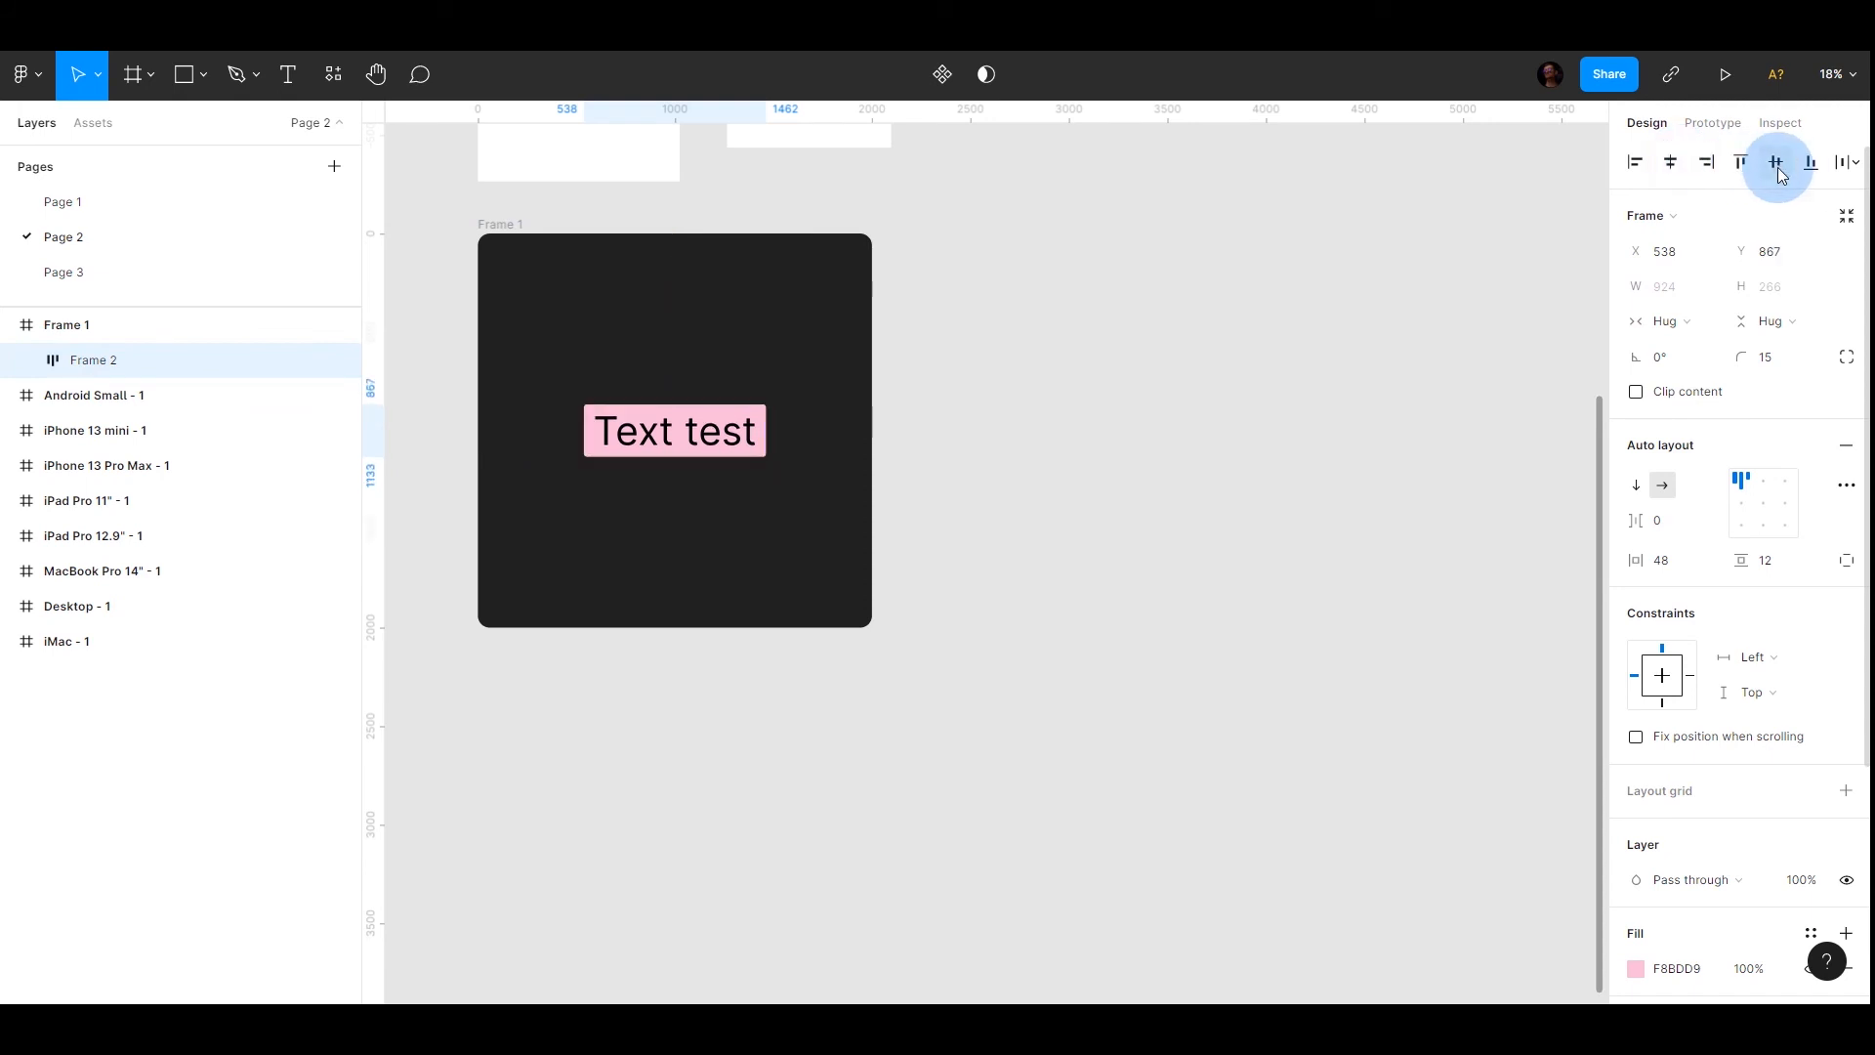
{"action": "scroll", "coordinate": [1017, 544], "scroll_direction": "left", "scroll_amount": 3}
{"action": "left_click", "coordinate": [1797, 358]}
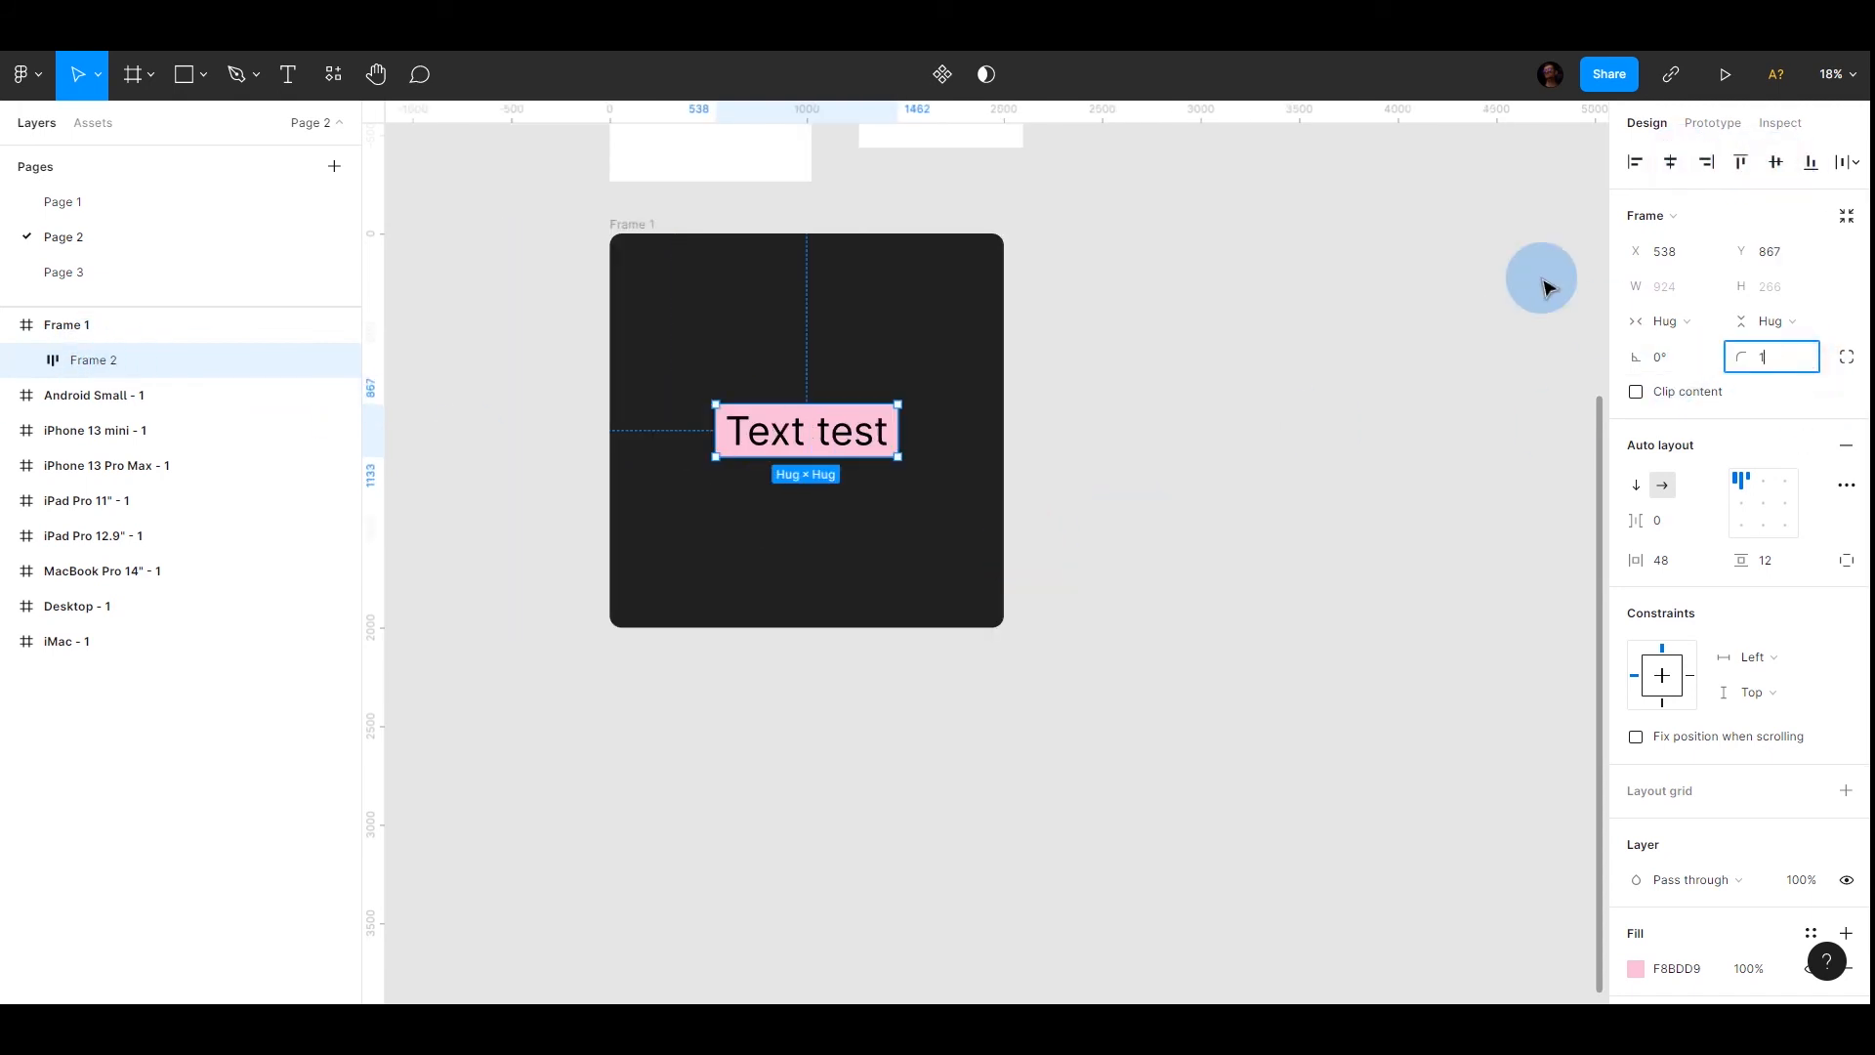
{"action": "left_click", "coordinate": [1150, 430]}
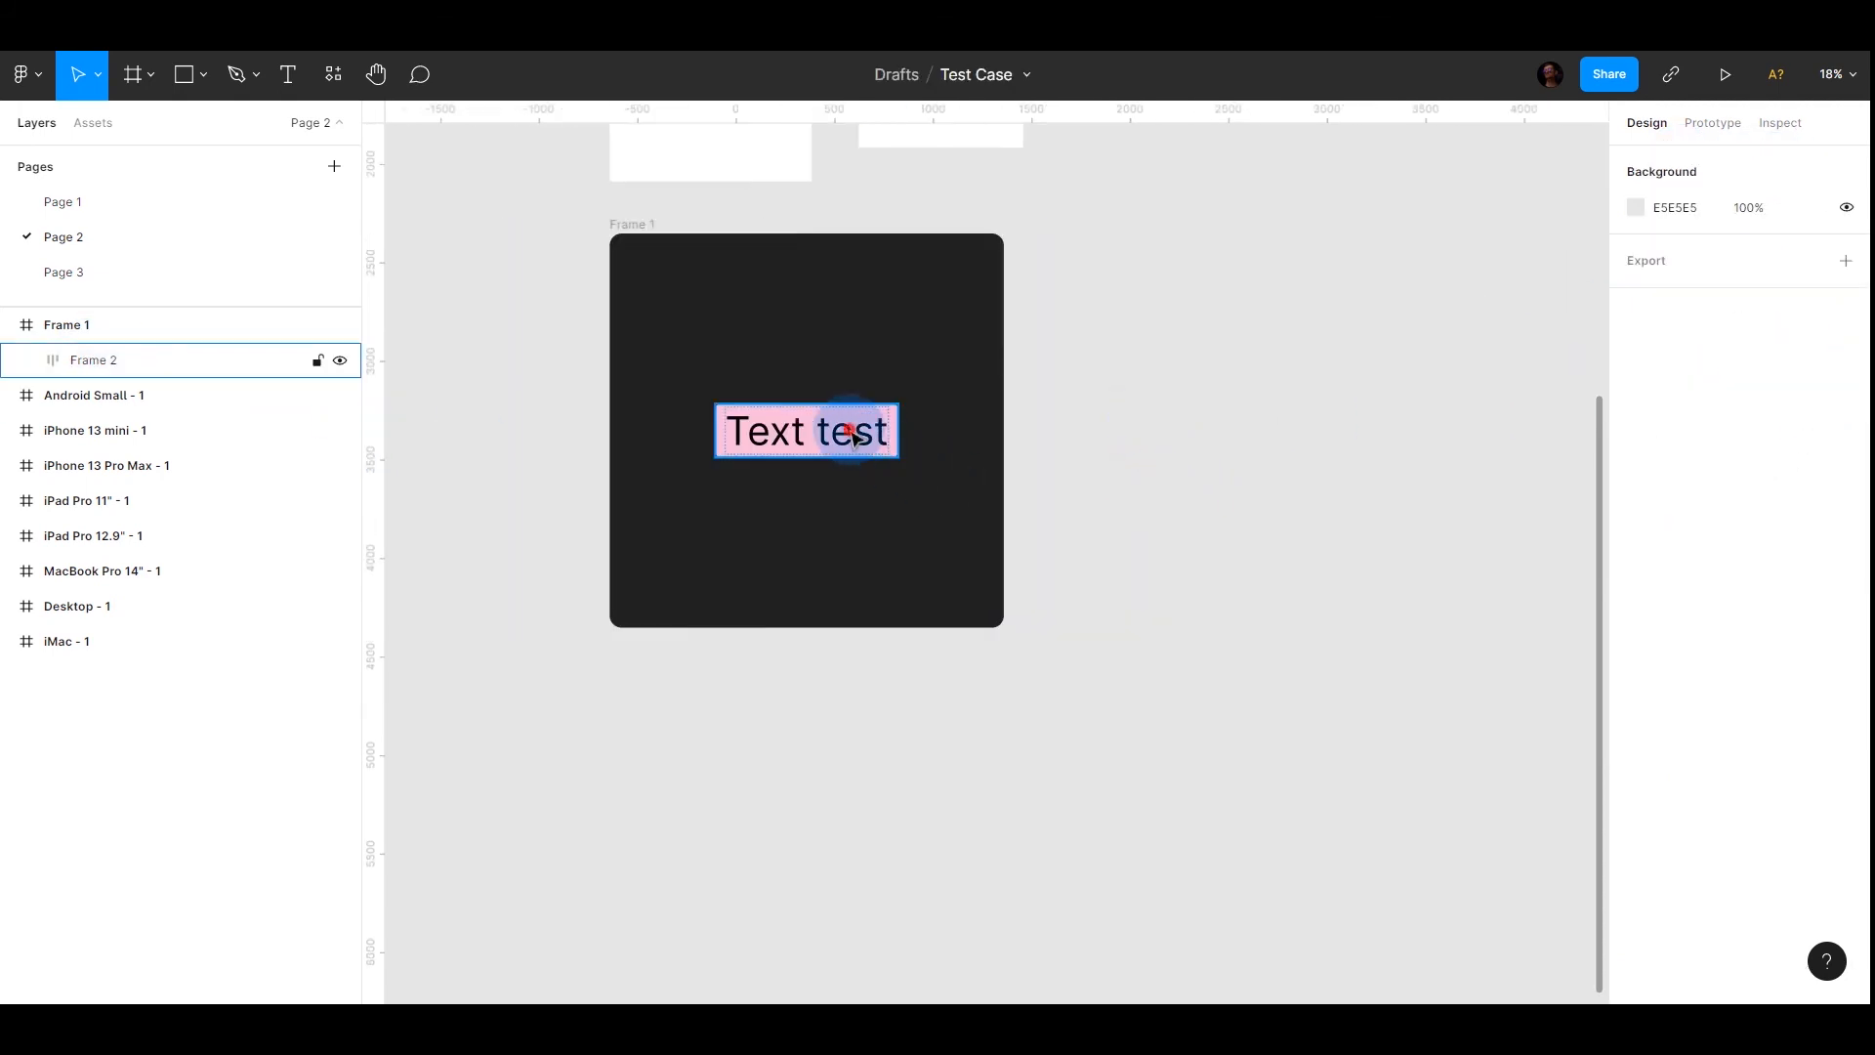
Replace the "Text test" label in the pink frame with "Thanks"
{"action": "double_click", "coordinate": [857, 431]}
{"action": "key", "text": "Return"}
{"action": "type", "text": "Thanks"}
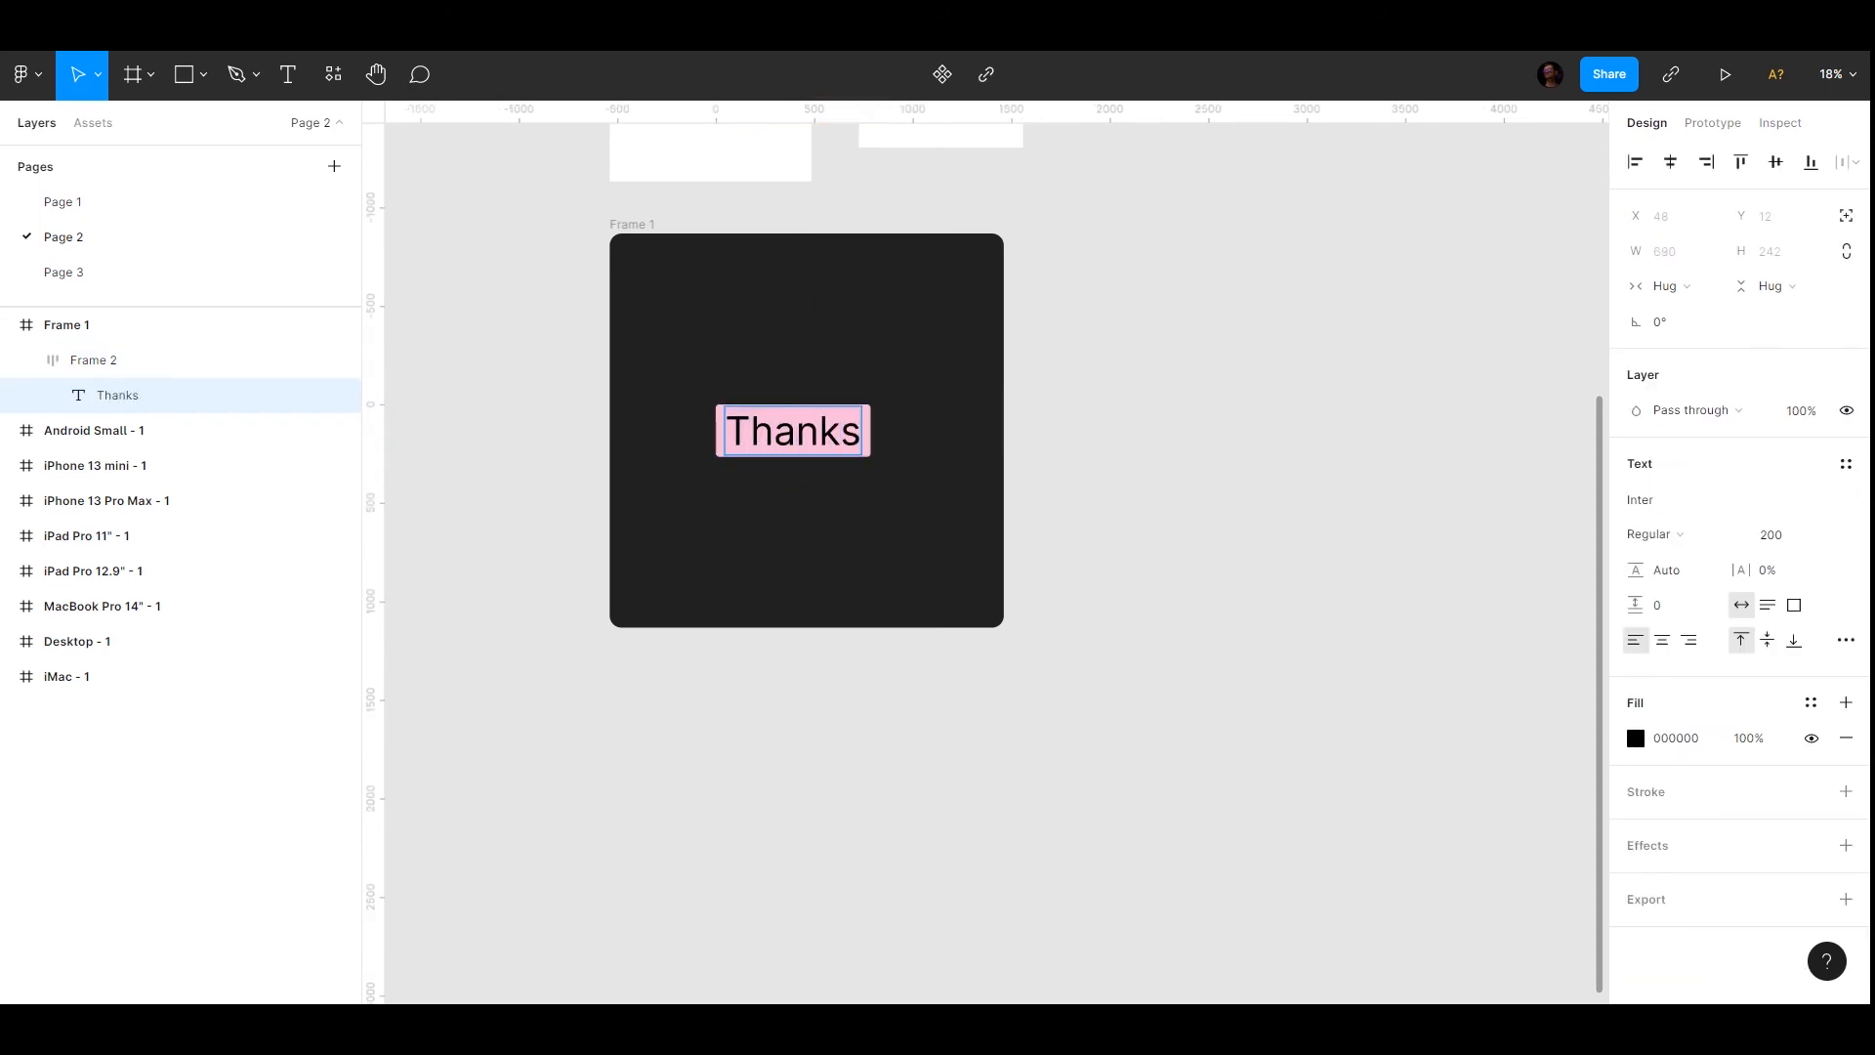
{"action": "left_click", "coordinate": [1306, 320]}
Centre the pink Frame 2 horizontally within the dark Frame 1
{"action": "left_click", "coordinate": [104, 366]}
{"action": "left_click", "coordinate": [102, 393]}
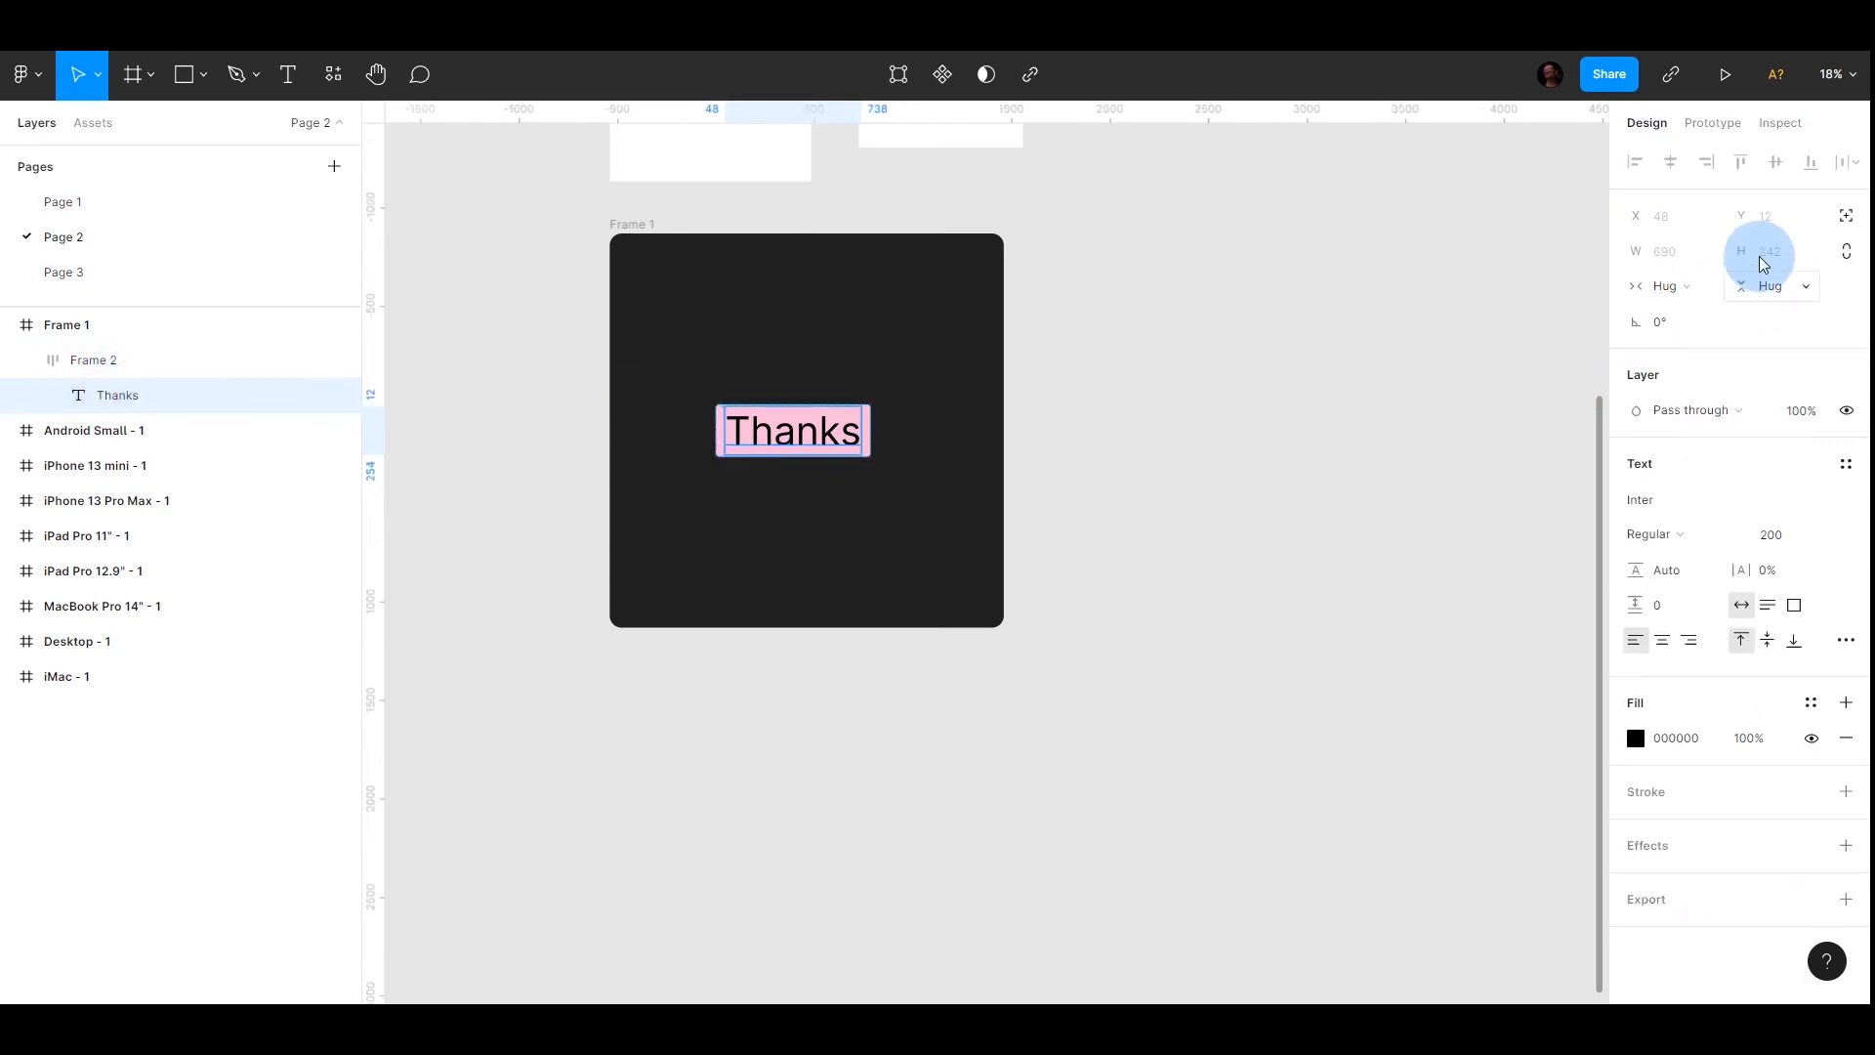
{"action": "left_click", "coordinate": [86, 362]}
{"action": "left_click", "coordinate": [1670, 162]}
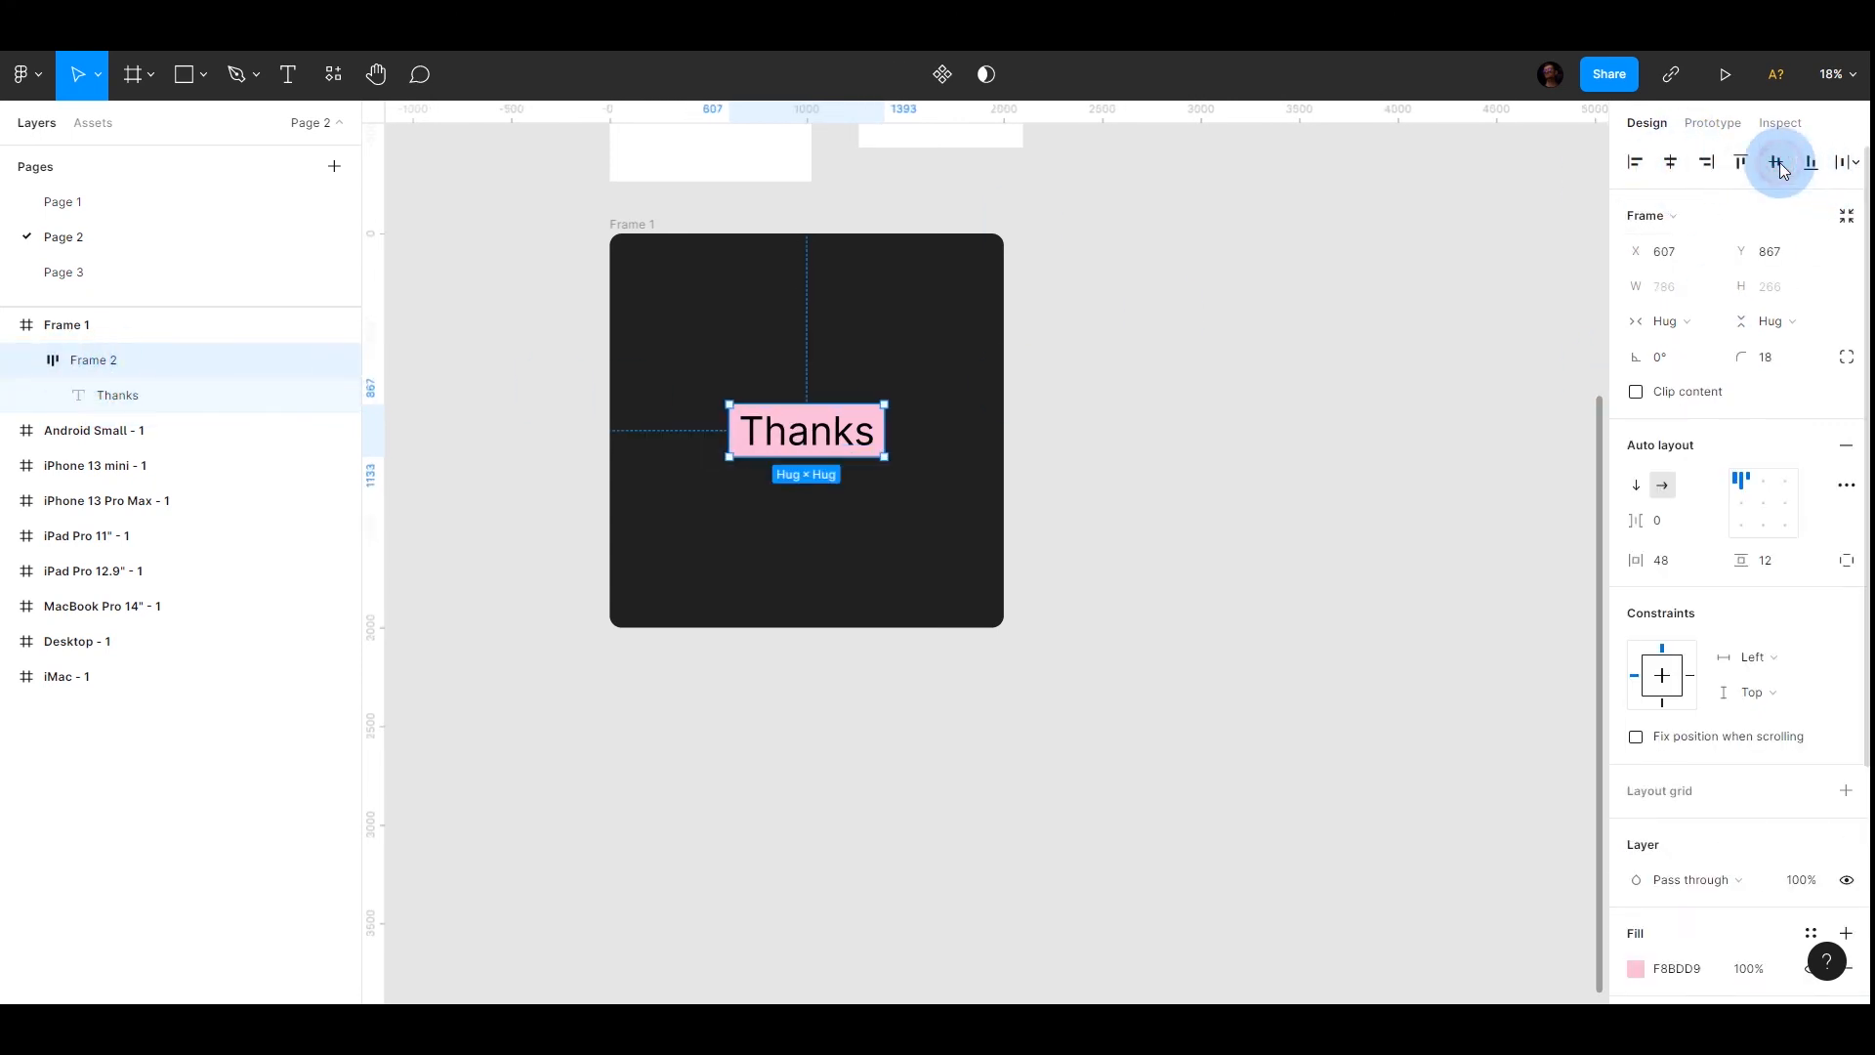
{"action": "left_click", "coordinate": [1247, 478]}
{"action": "left_click", "coordinate": [985, 473]}
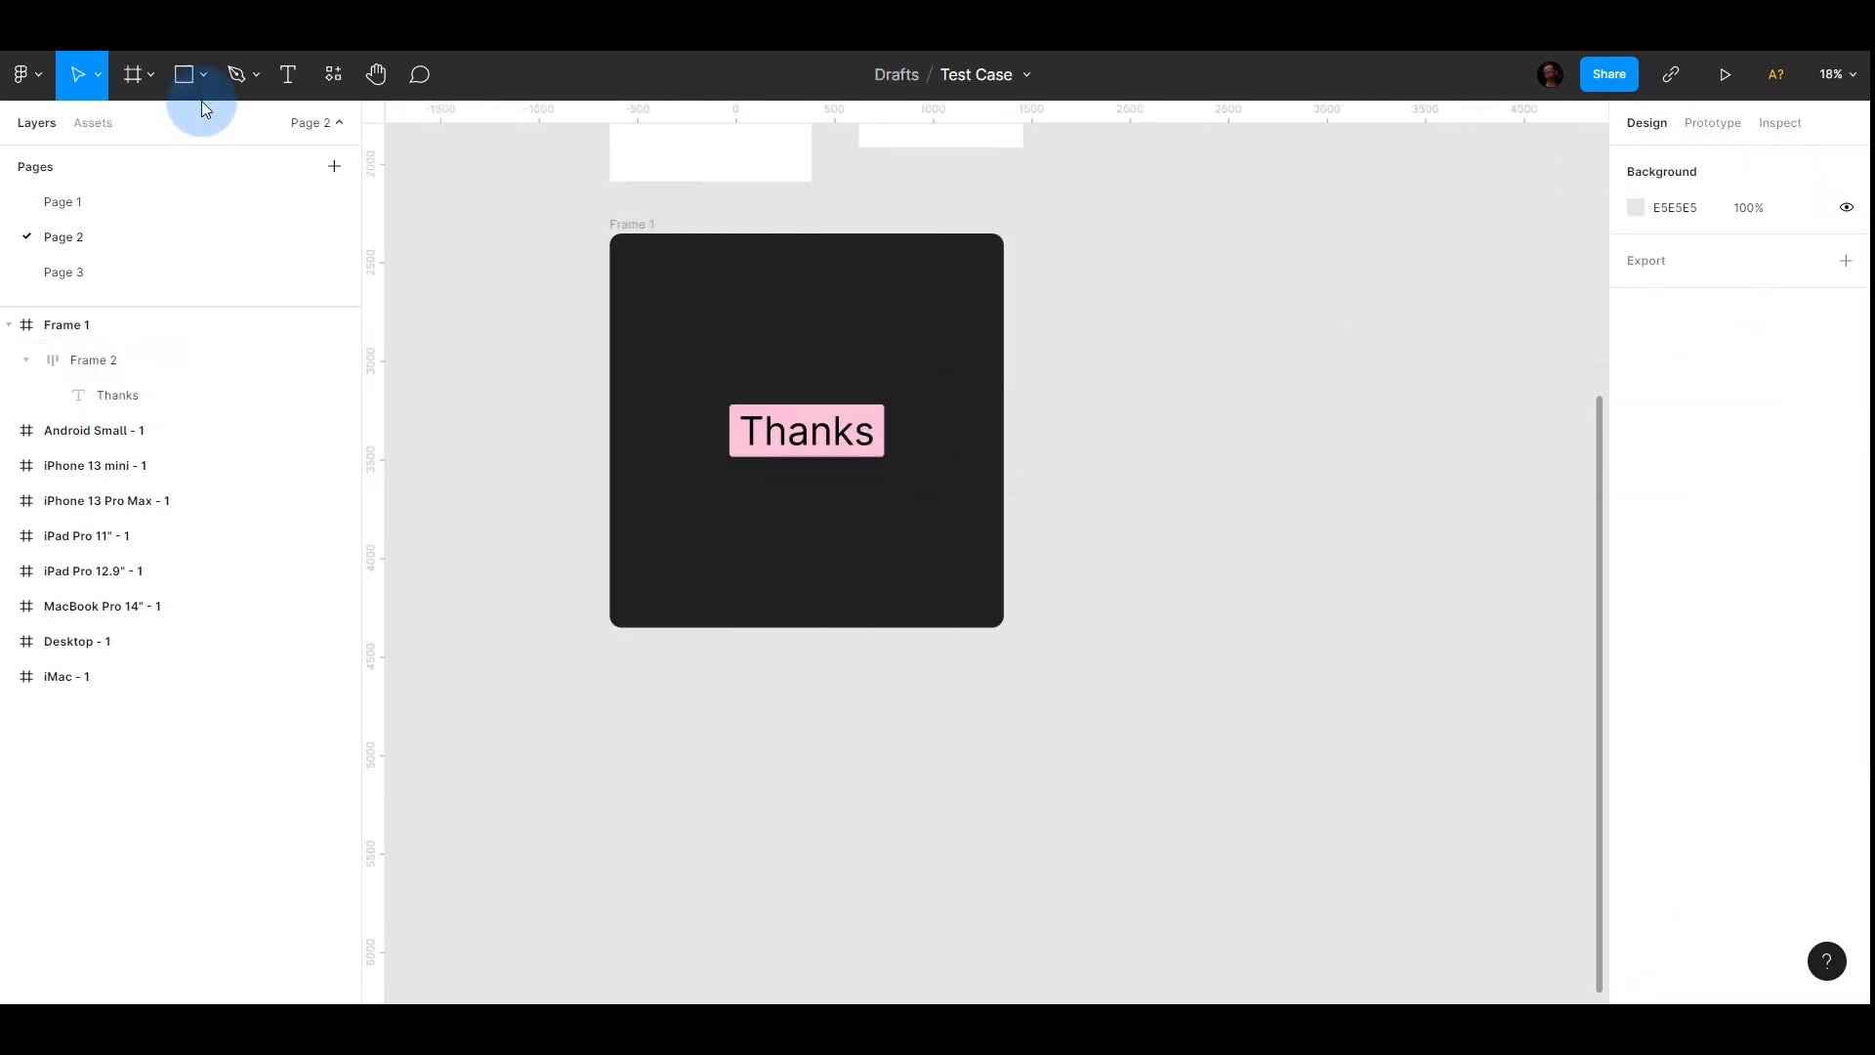
Draw a new frame about 1800 × 2973 beside Frame 1, level with its top edge
{"action": "left_click", "coordinate": [149, 78]}
{"action": "left_click", "coordinate": [125, 126]}
{"action": "scroll", "coordinate": [1036, 452], "scroll_direction": "down", "scroll_amount": 5}
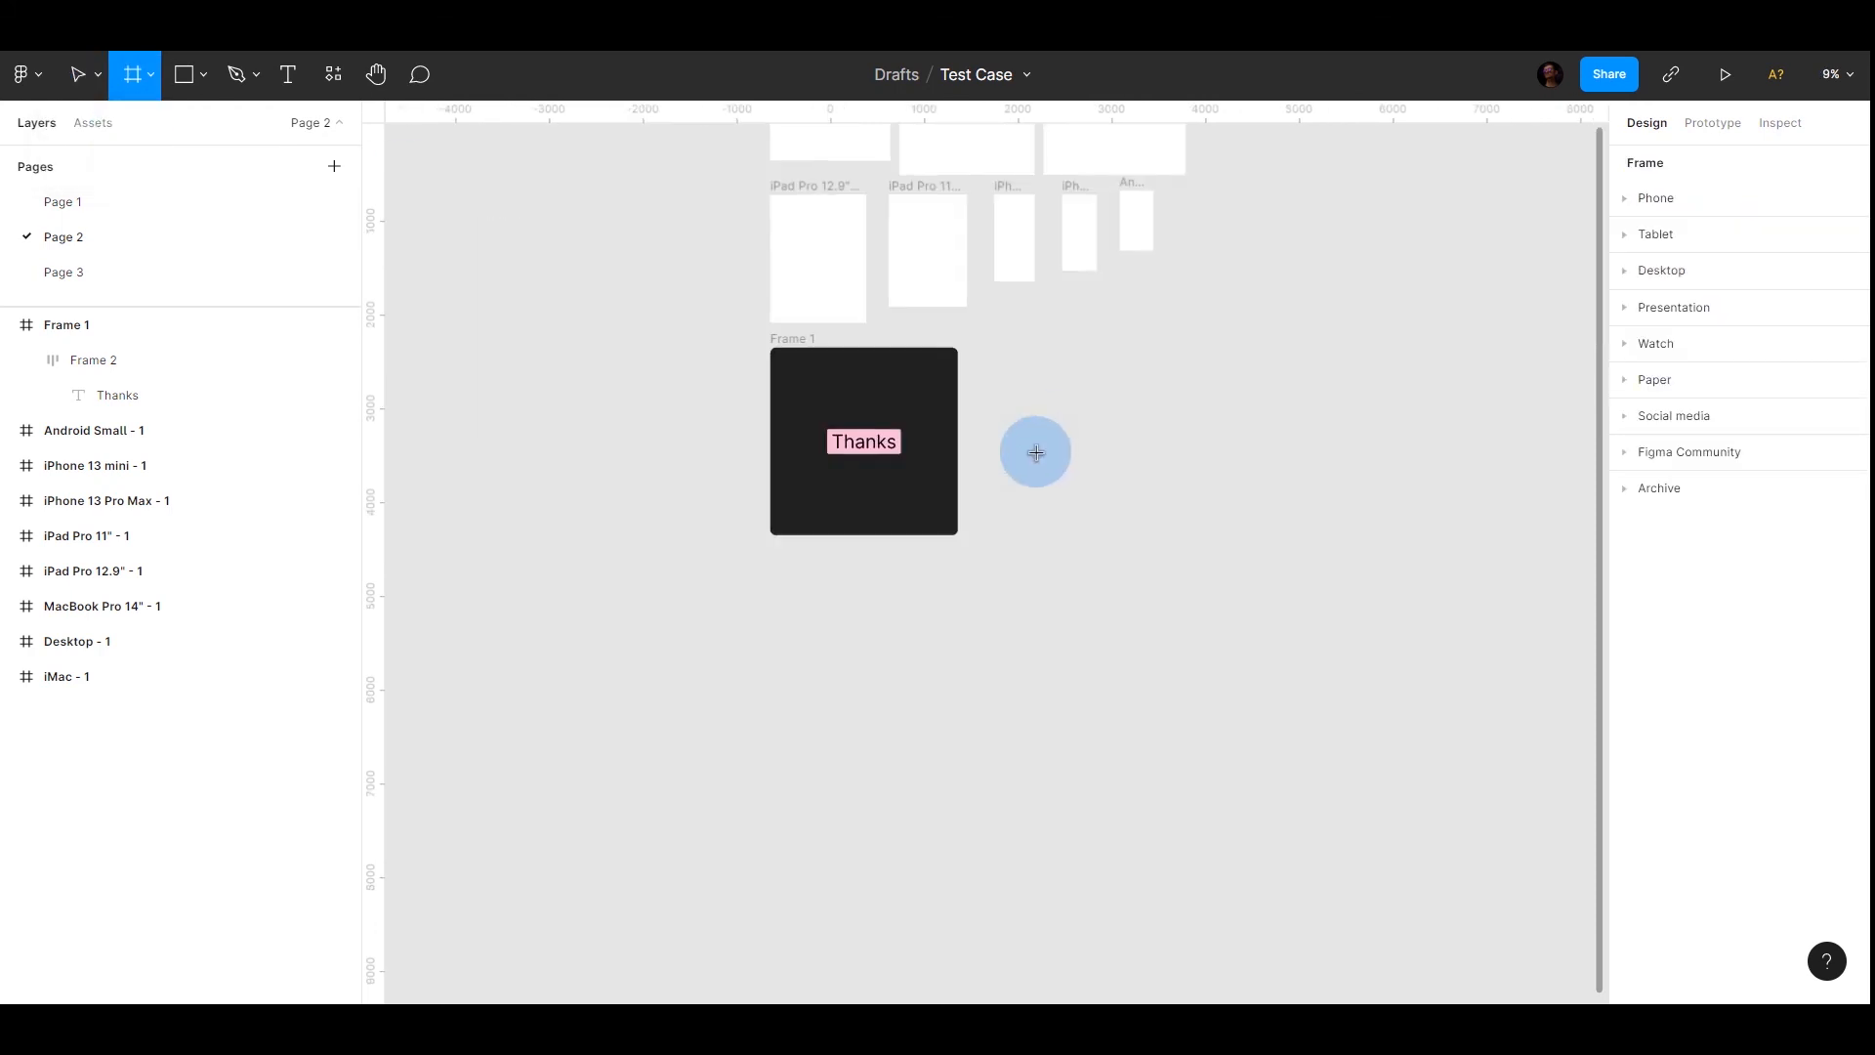
{"action": "scroll", "coordinate": [917, 448], "scroll_direction": "up", "scroll_amount": 5}
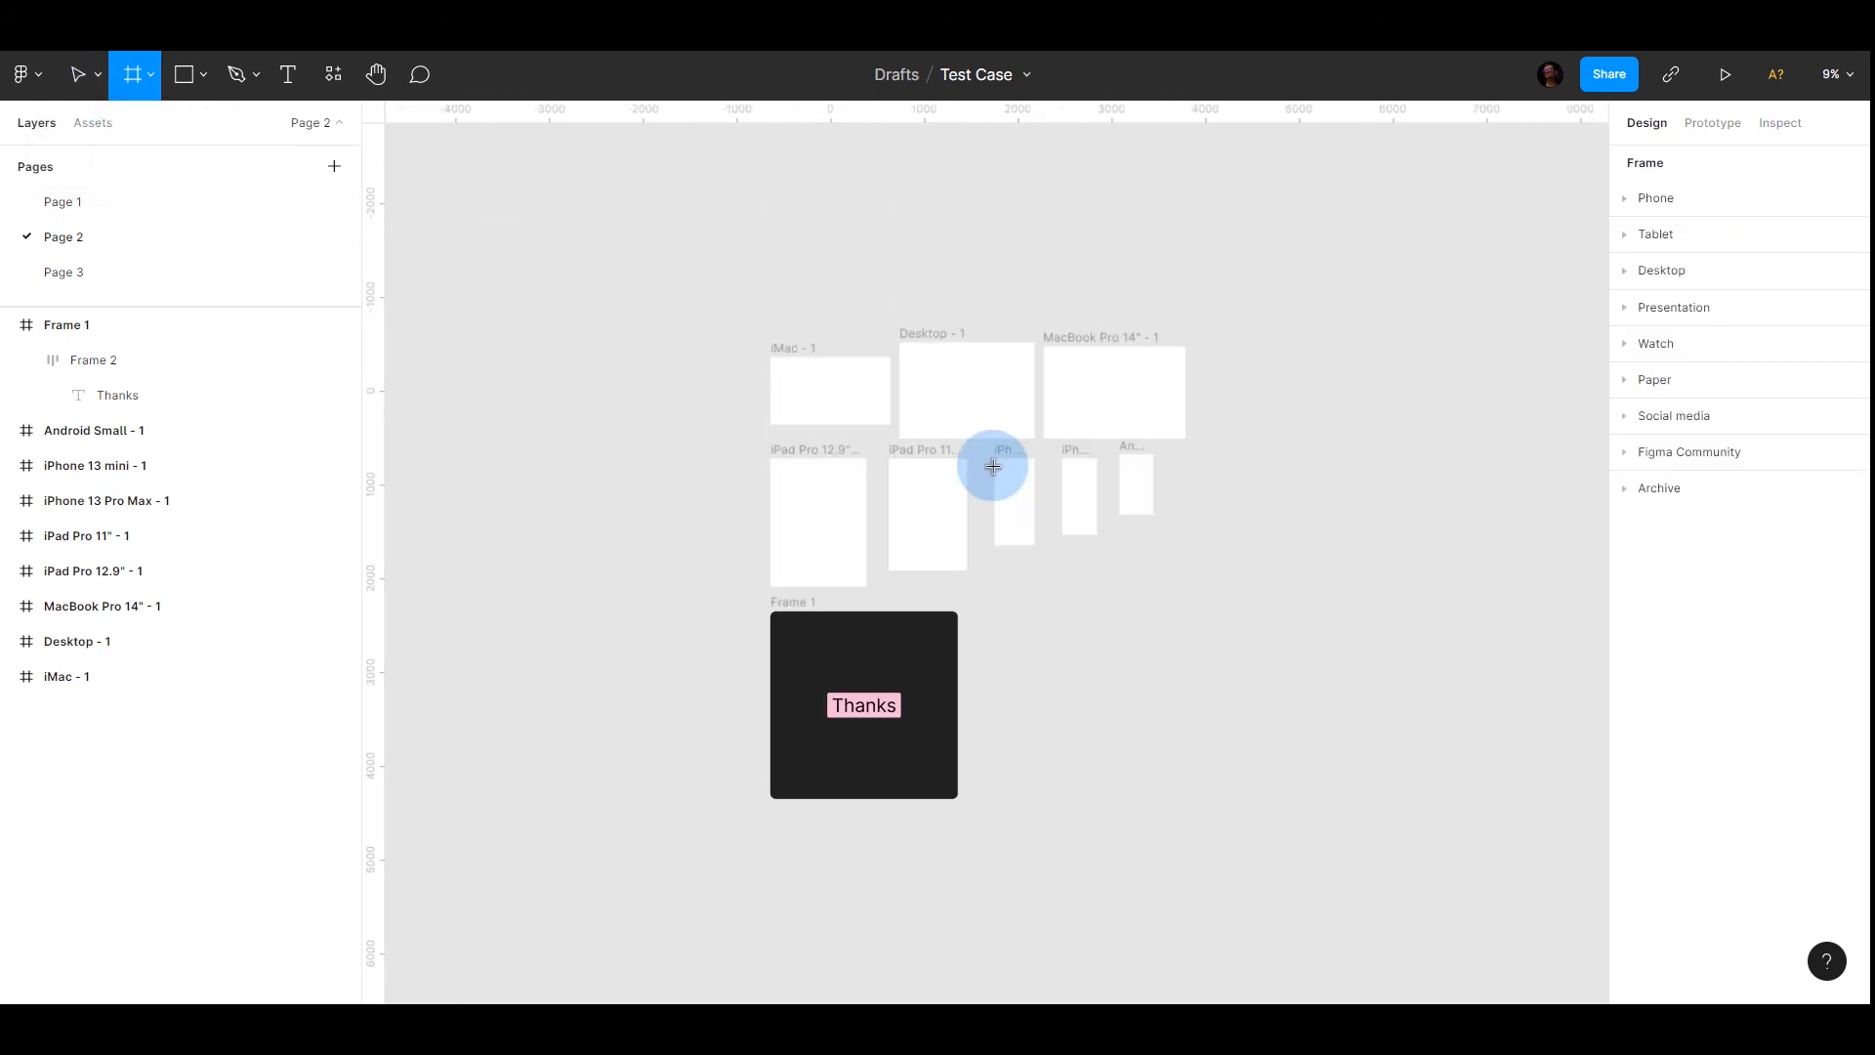
{"action": "scroll", "coordinate": [707, 636], "scroll_direction": "right", "scroll_amount": 3}
{"action": "scroll", "coordinate": [718, 635], "scroll_direction": "up", "scroll_amount": 5}
{"action": "scroll", "coordinate": [1448, 489], "scroll_direction": "right", "scroll_amount": 5}
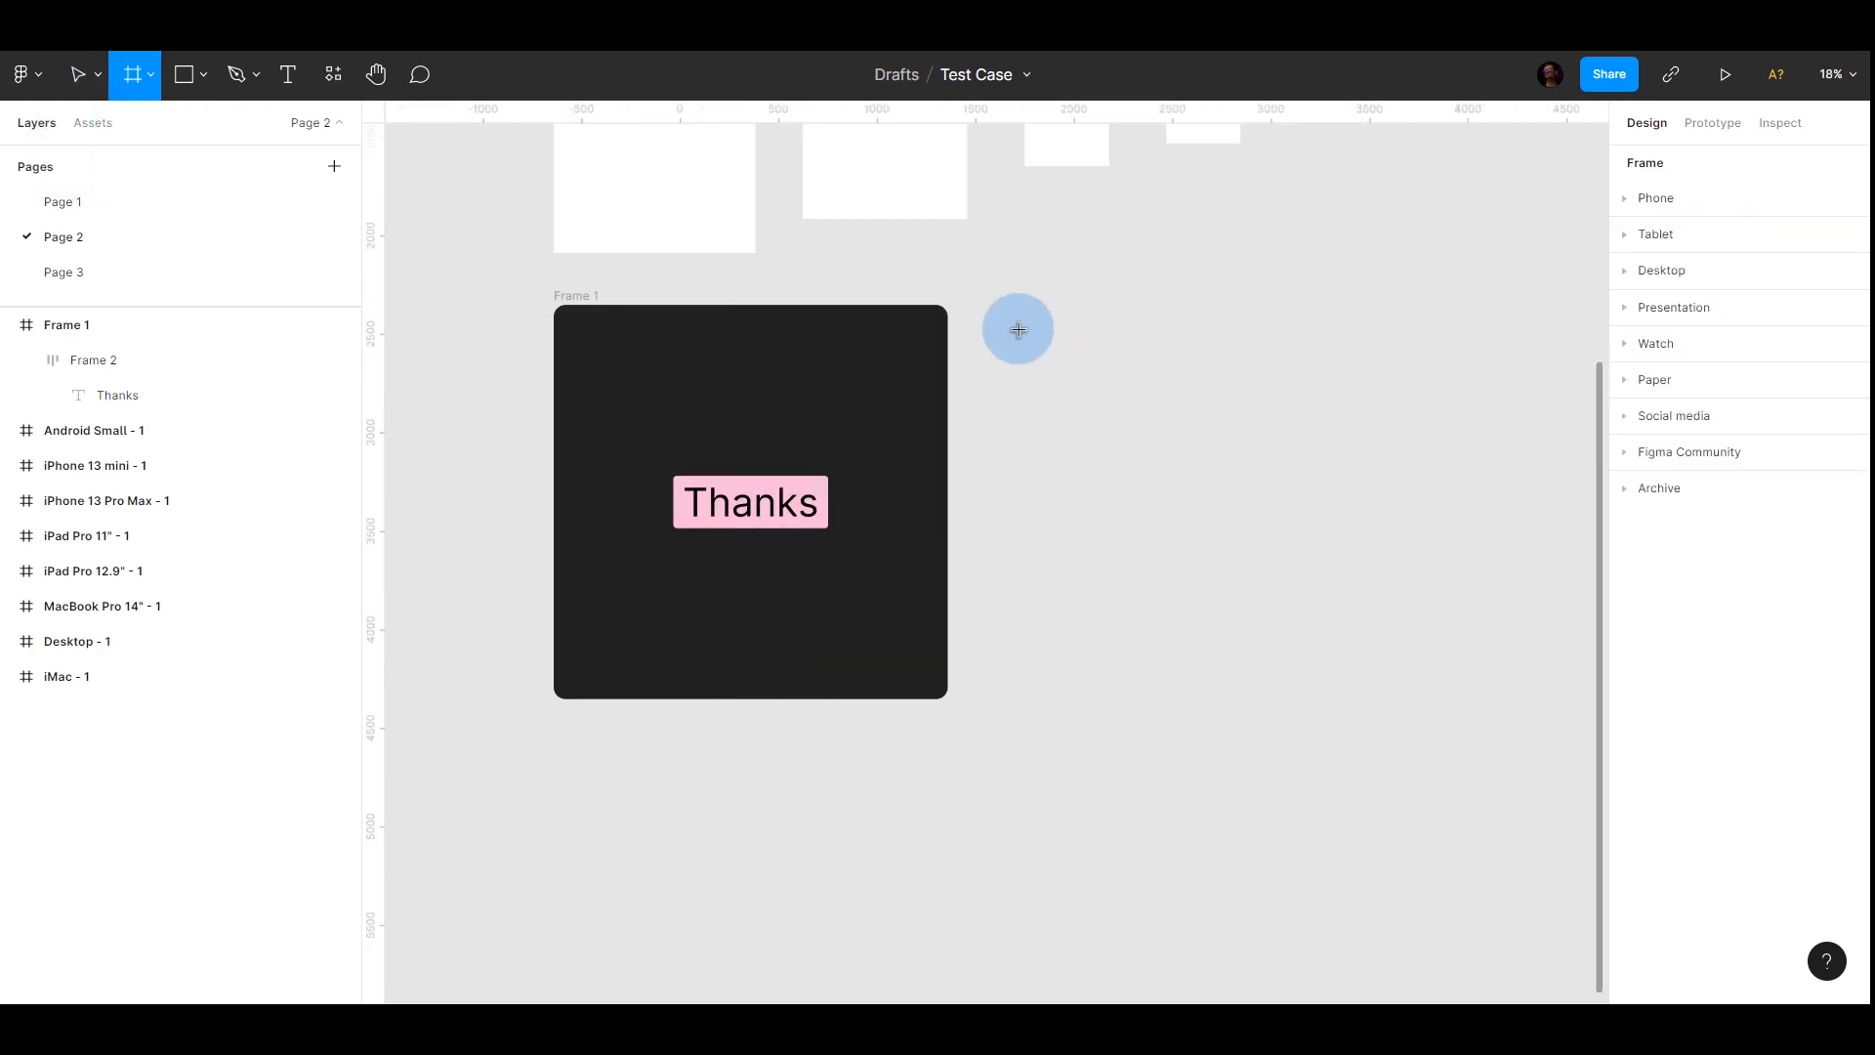
{"action": "left_click_drag", "start_coordinate": [1004, 304], "coordinate": [1359, 891]}
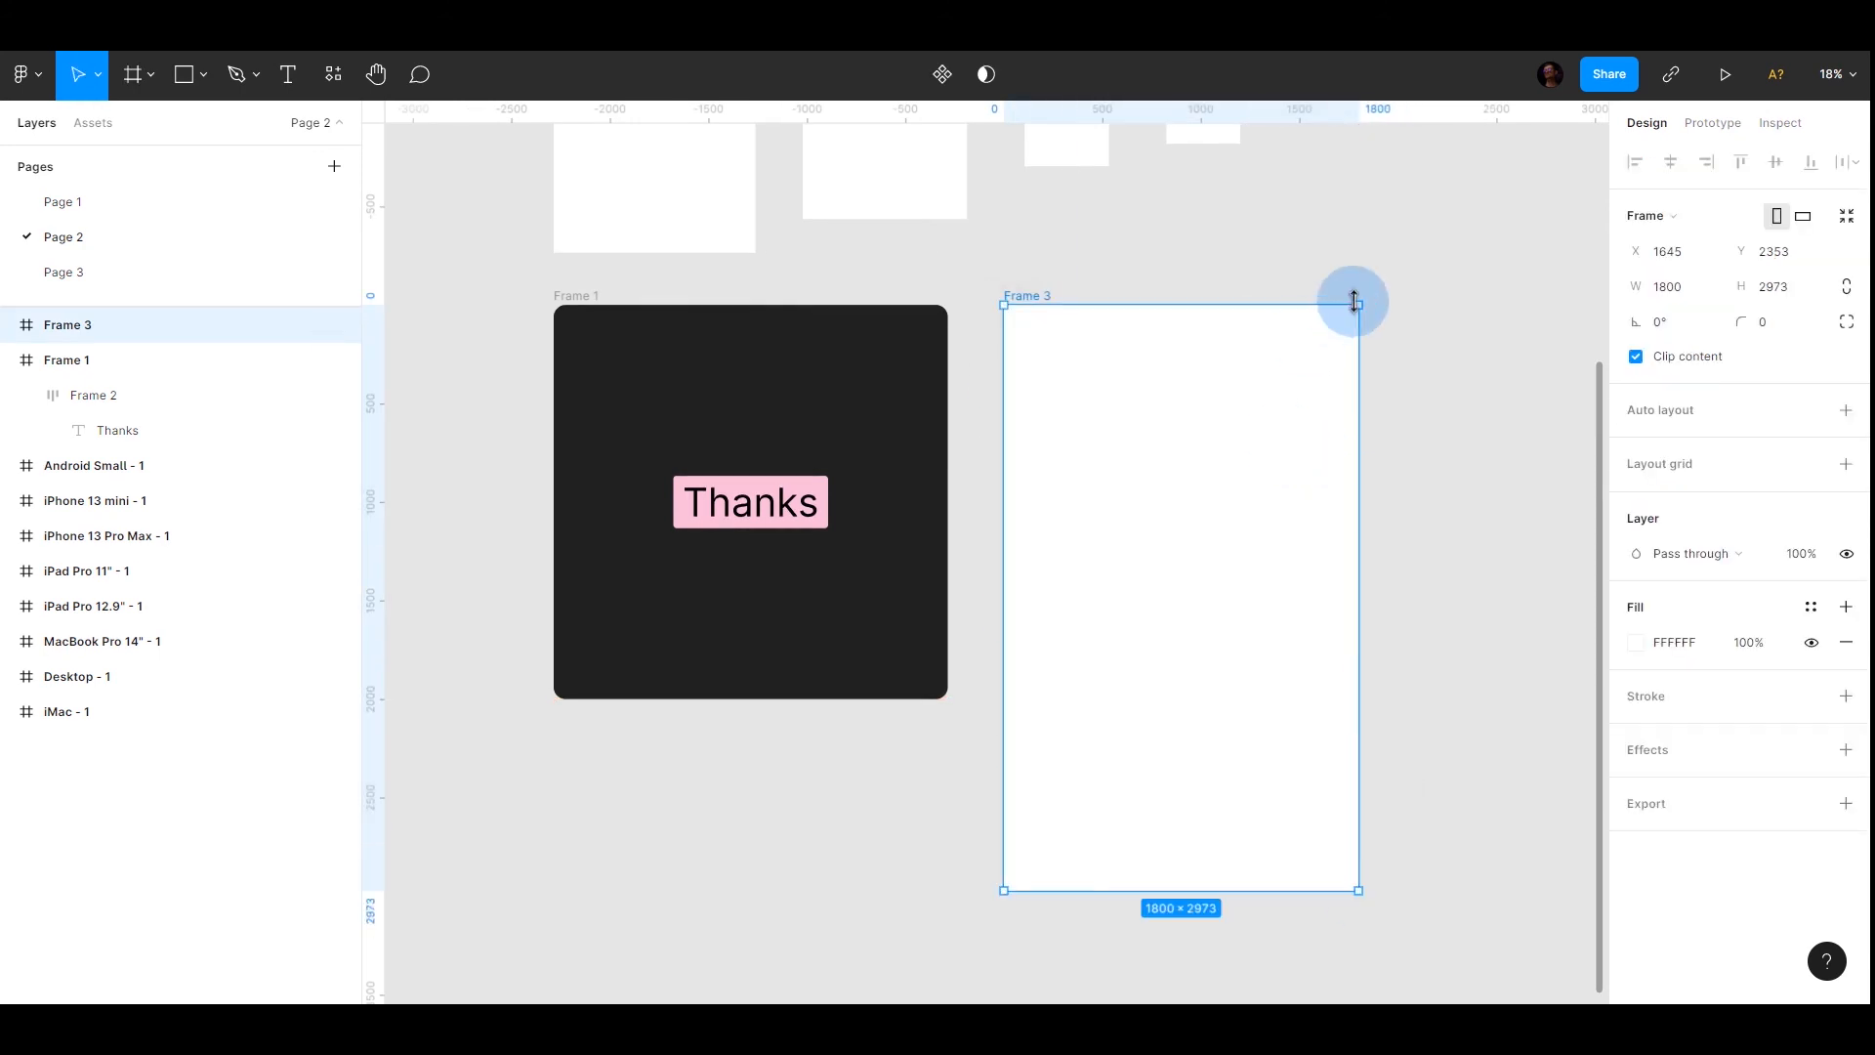
Switch Frame 3 to landscape orientation and back to portrait
{"action": "left_click", "coordinate": [1803, 216]}
{"action": "left_click", "coordinate": [1777, 216]}
{"action": "scroll", "coordinate": [1276, 524], "scroll_direction": "right", "scroll_amount": 2}
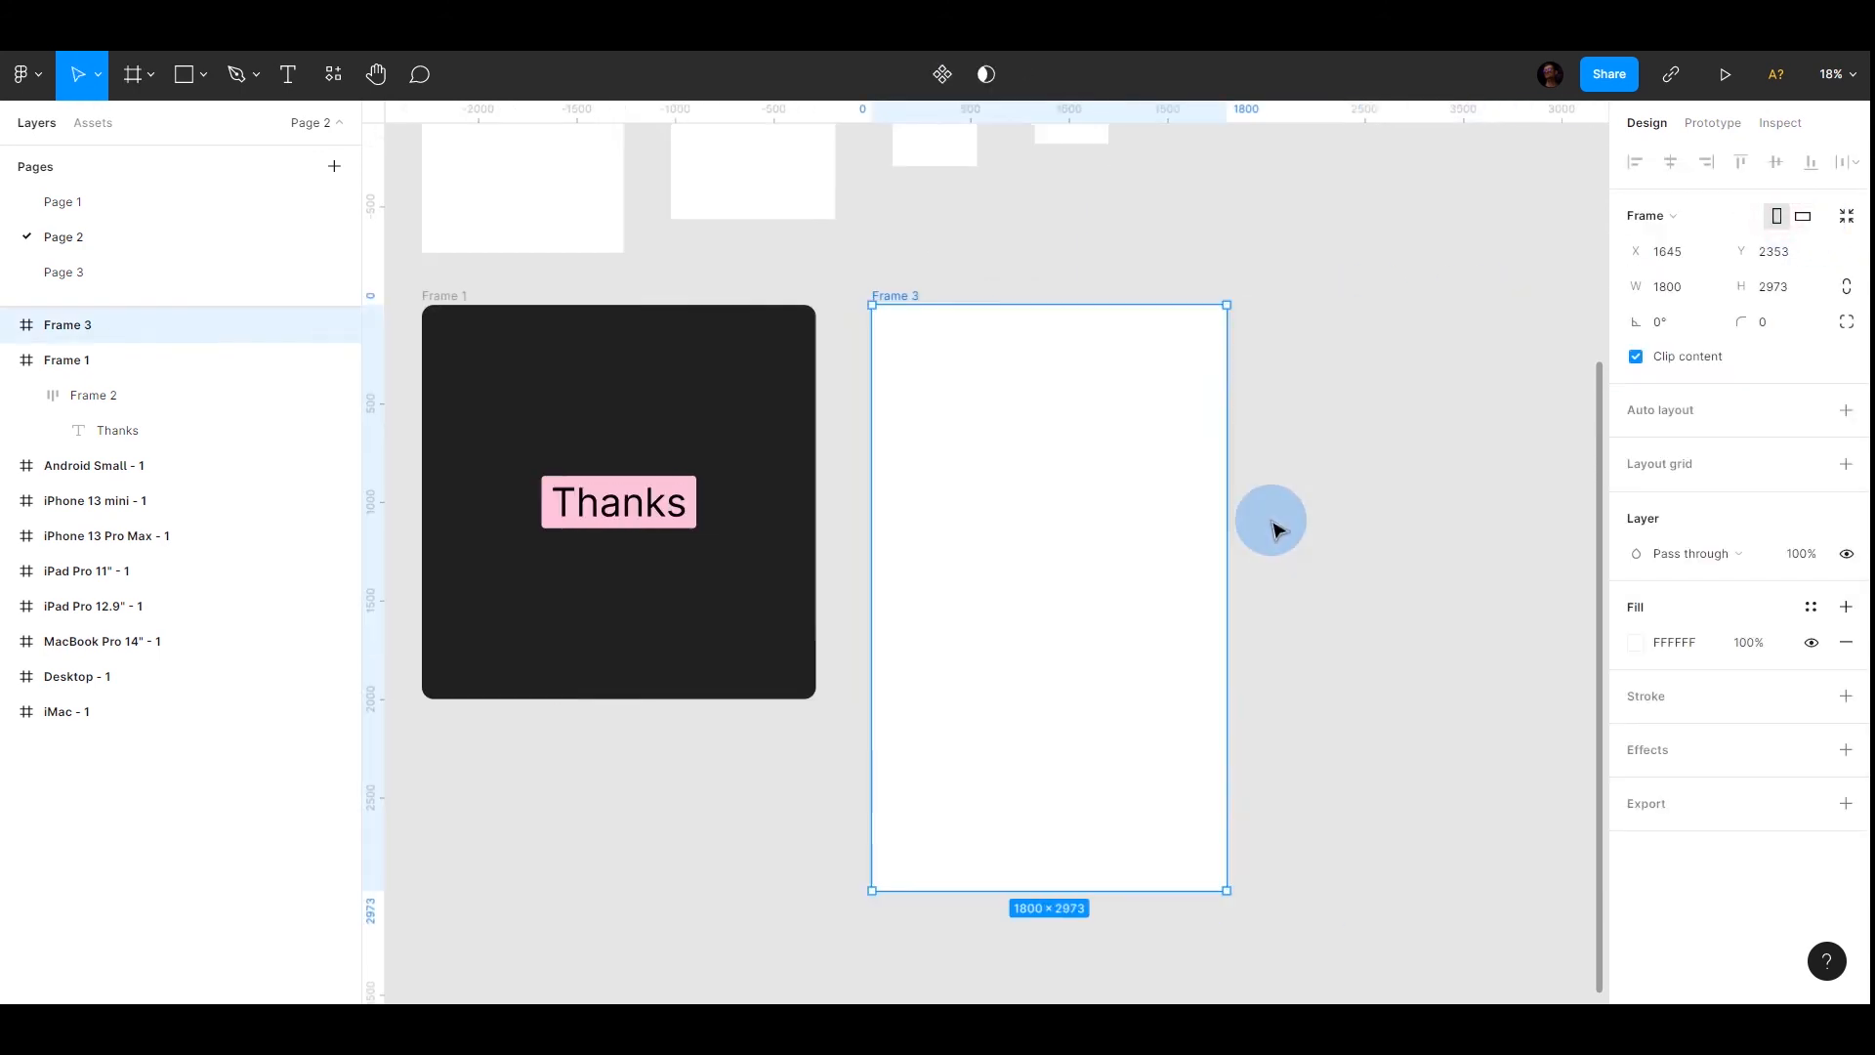
Set both the width and the height of Frame 3 to 2000
{"action": "scroll", "coordinate": [1276, 524], "scroll_direction": "down", "scroll_amount": 3}
{"action": "left_click", "coordinate": [1670, 286]}
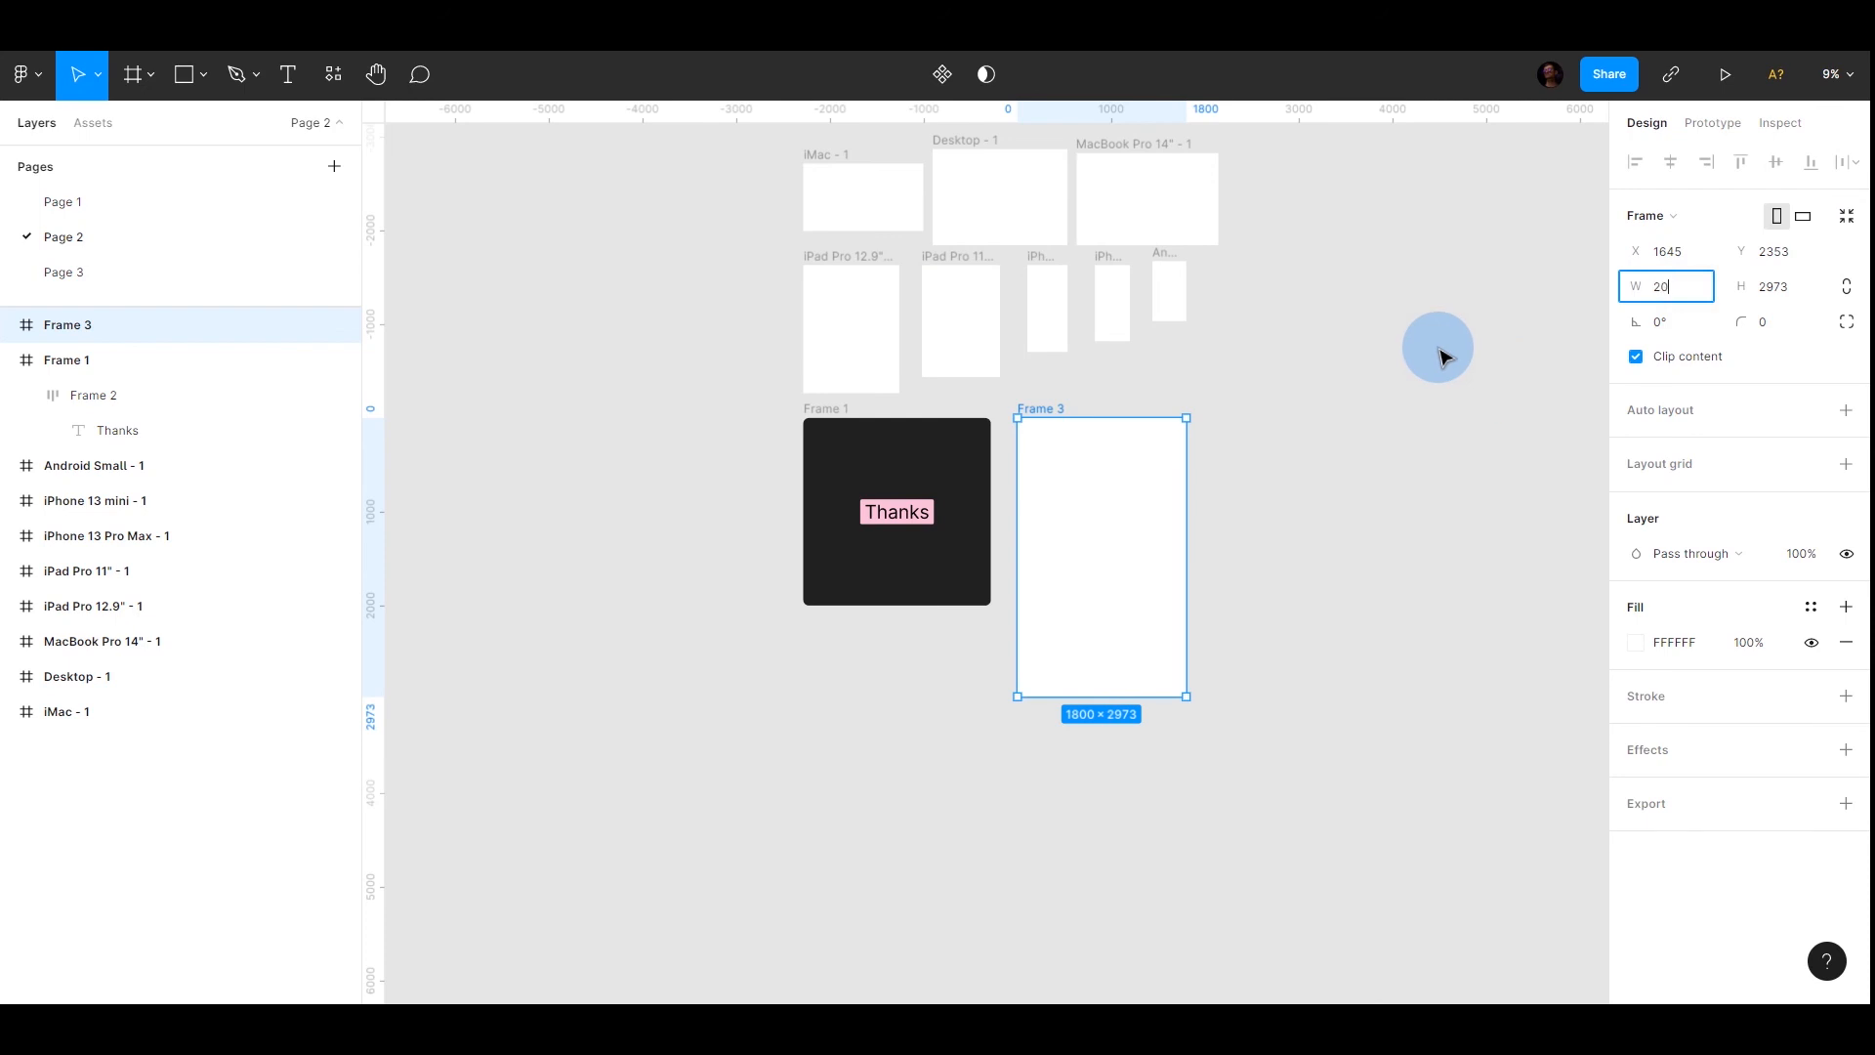
{"action": "key", "text": "Tab"}
{"action": "type", "text": "2000"}
{"action": "key", "text": "Return"}
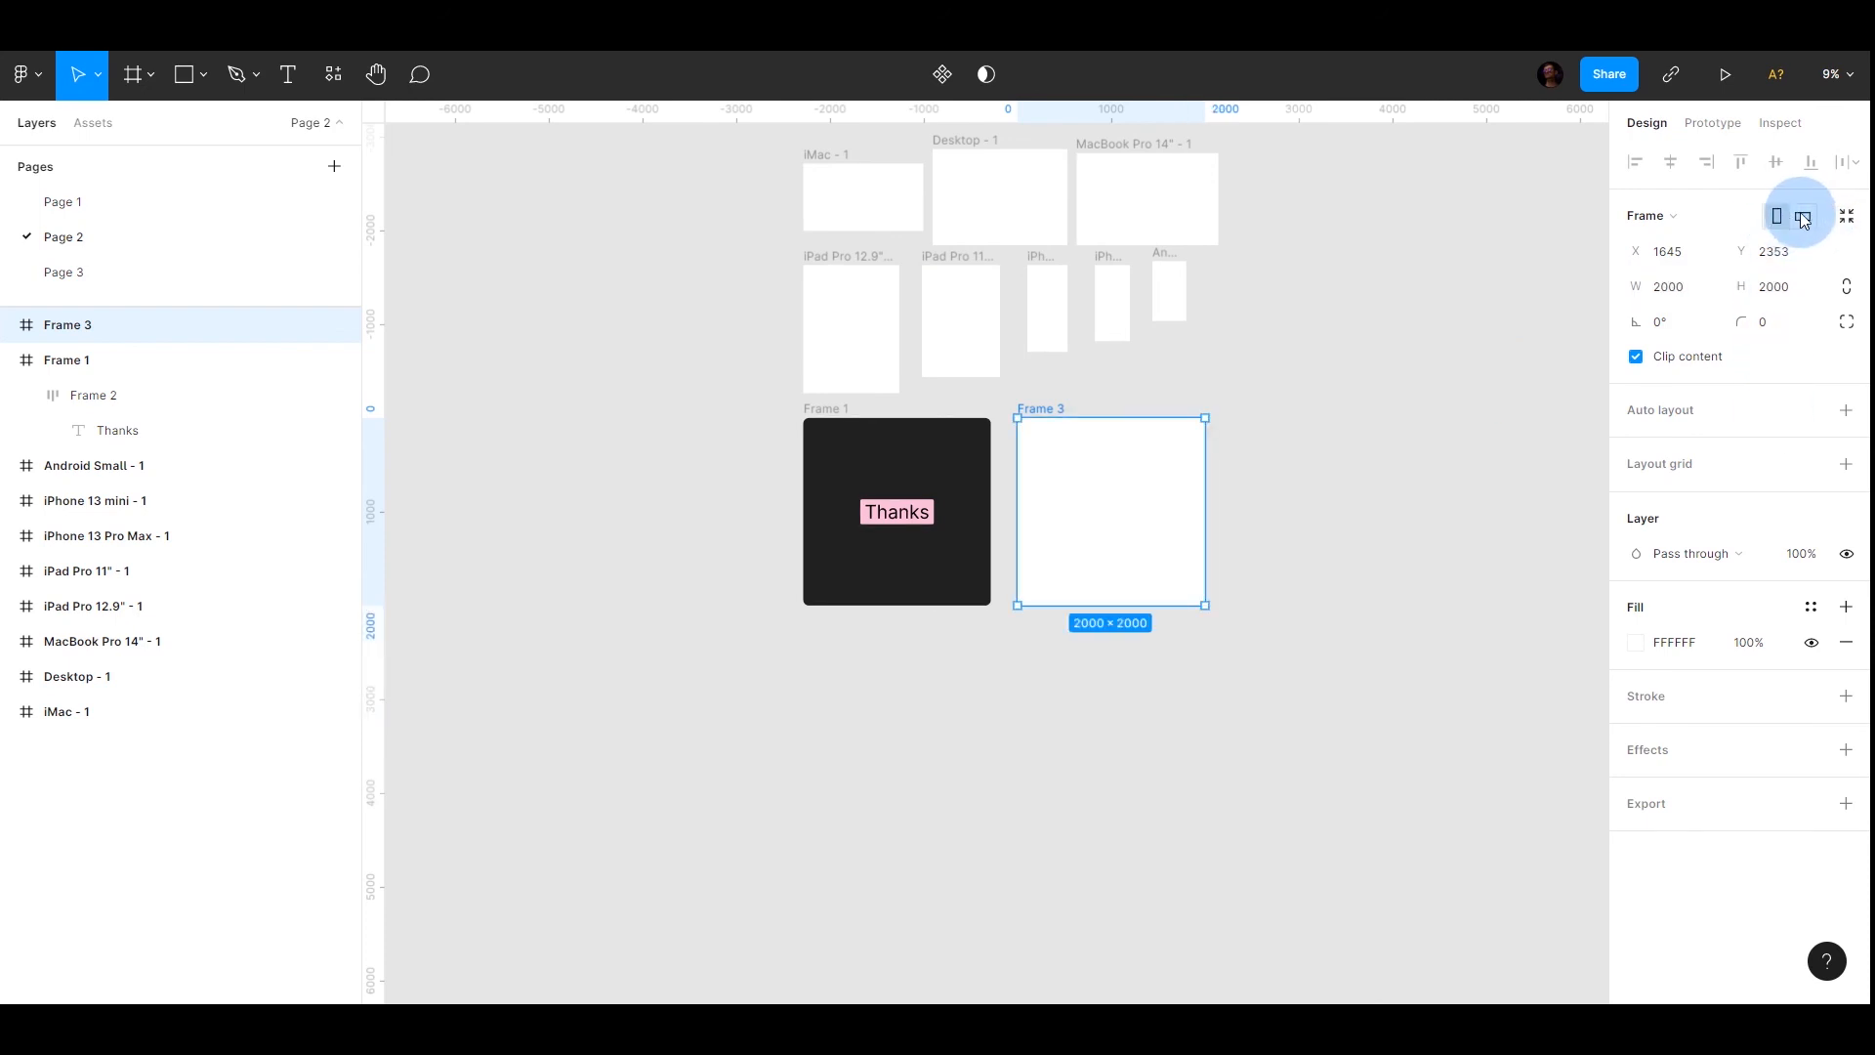
Set Frame 3's width to 1000 and switch the frame to landscape orientation
{"action": "left_click", "coordinate": [1675, 289]}
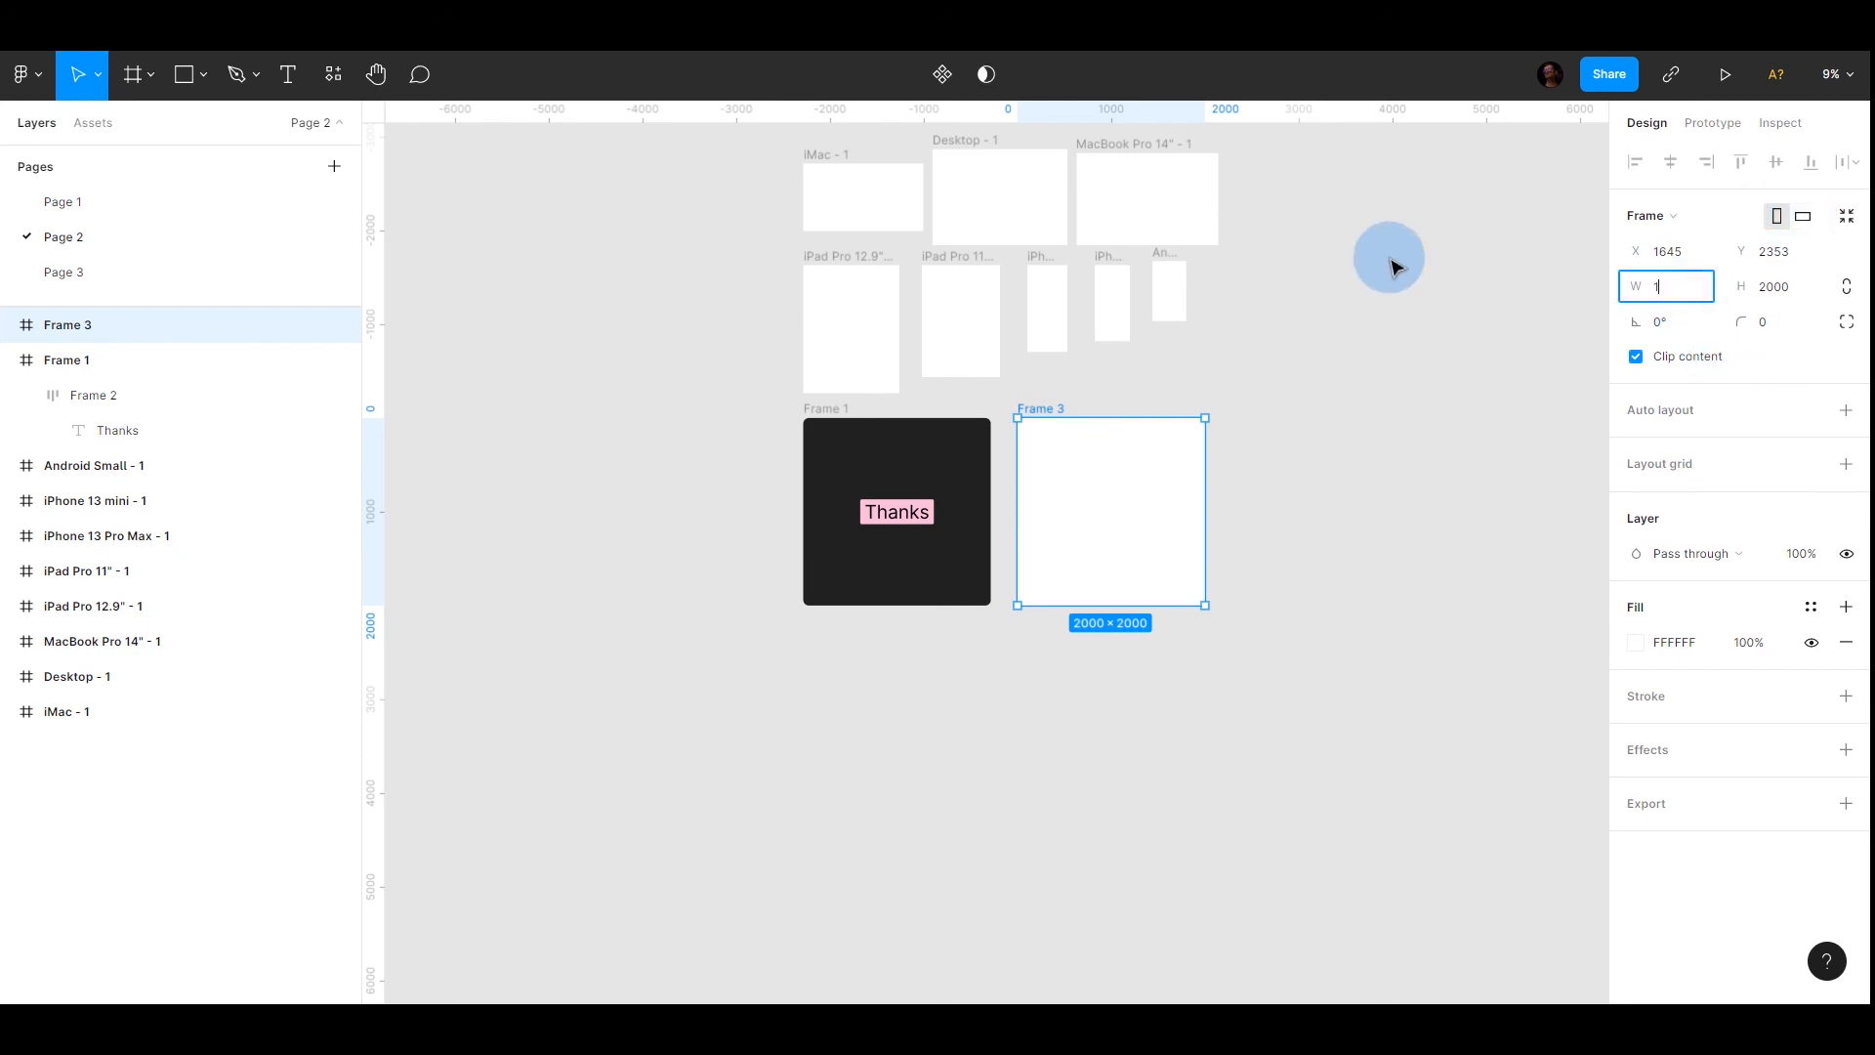
{"action": "key", "text": "Return"}
{"action": "left_click", "coordinate": [1806, 218]}
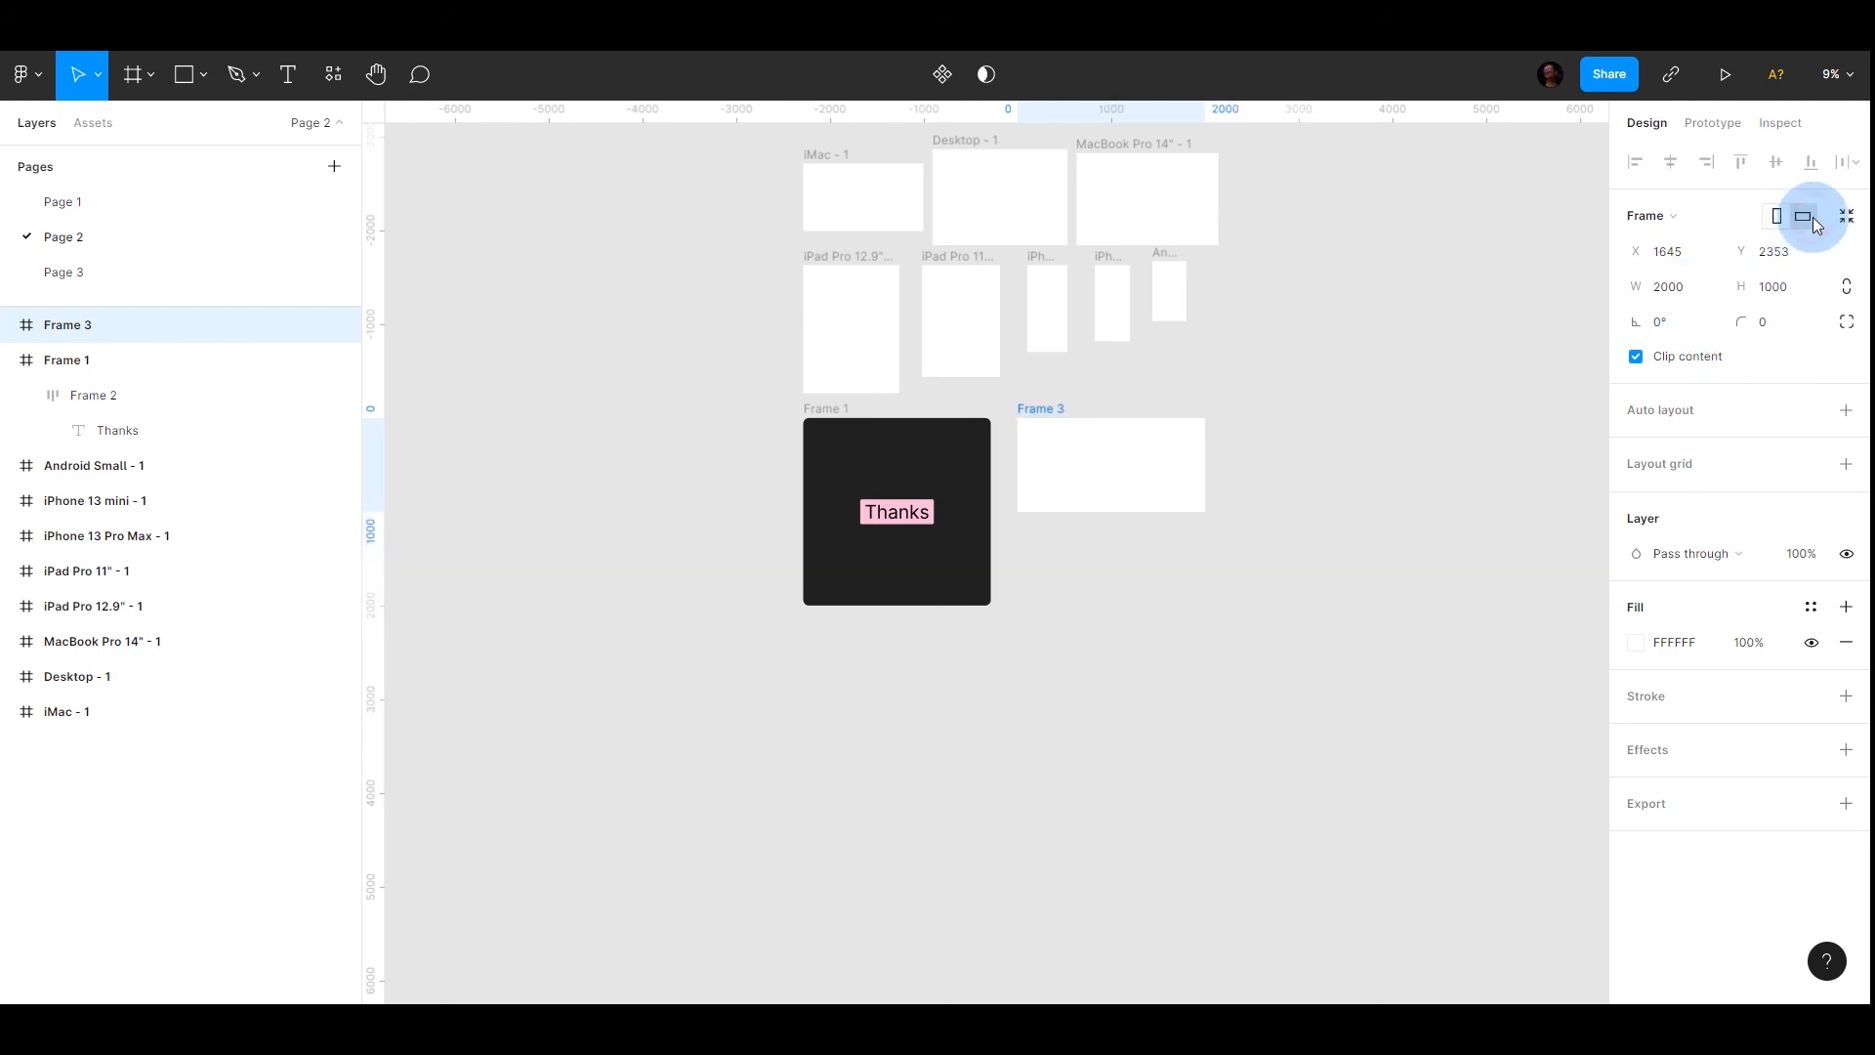
Toggle Frame 3 repeatedly between portrait and landscape orientation, ending in landscape
{"action": "left_click", "coordinate": [1771, 221]}
{"action": "left_click", "coordinate": [1803, 219]}
{"action": "left_click", "coordinate": [1775, 219]}
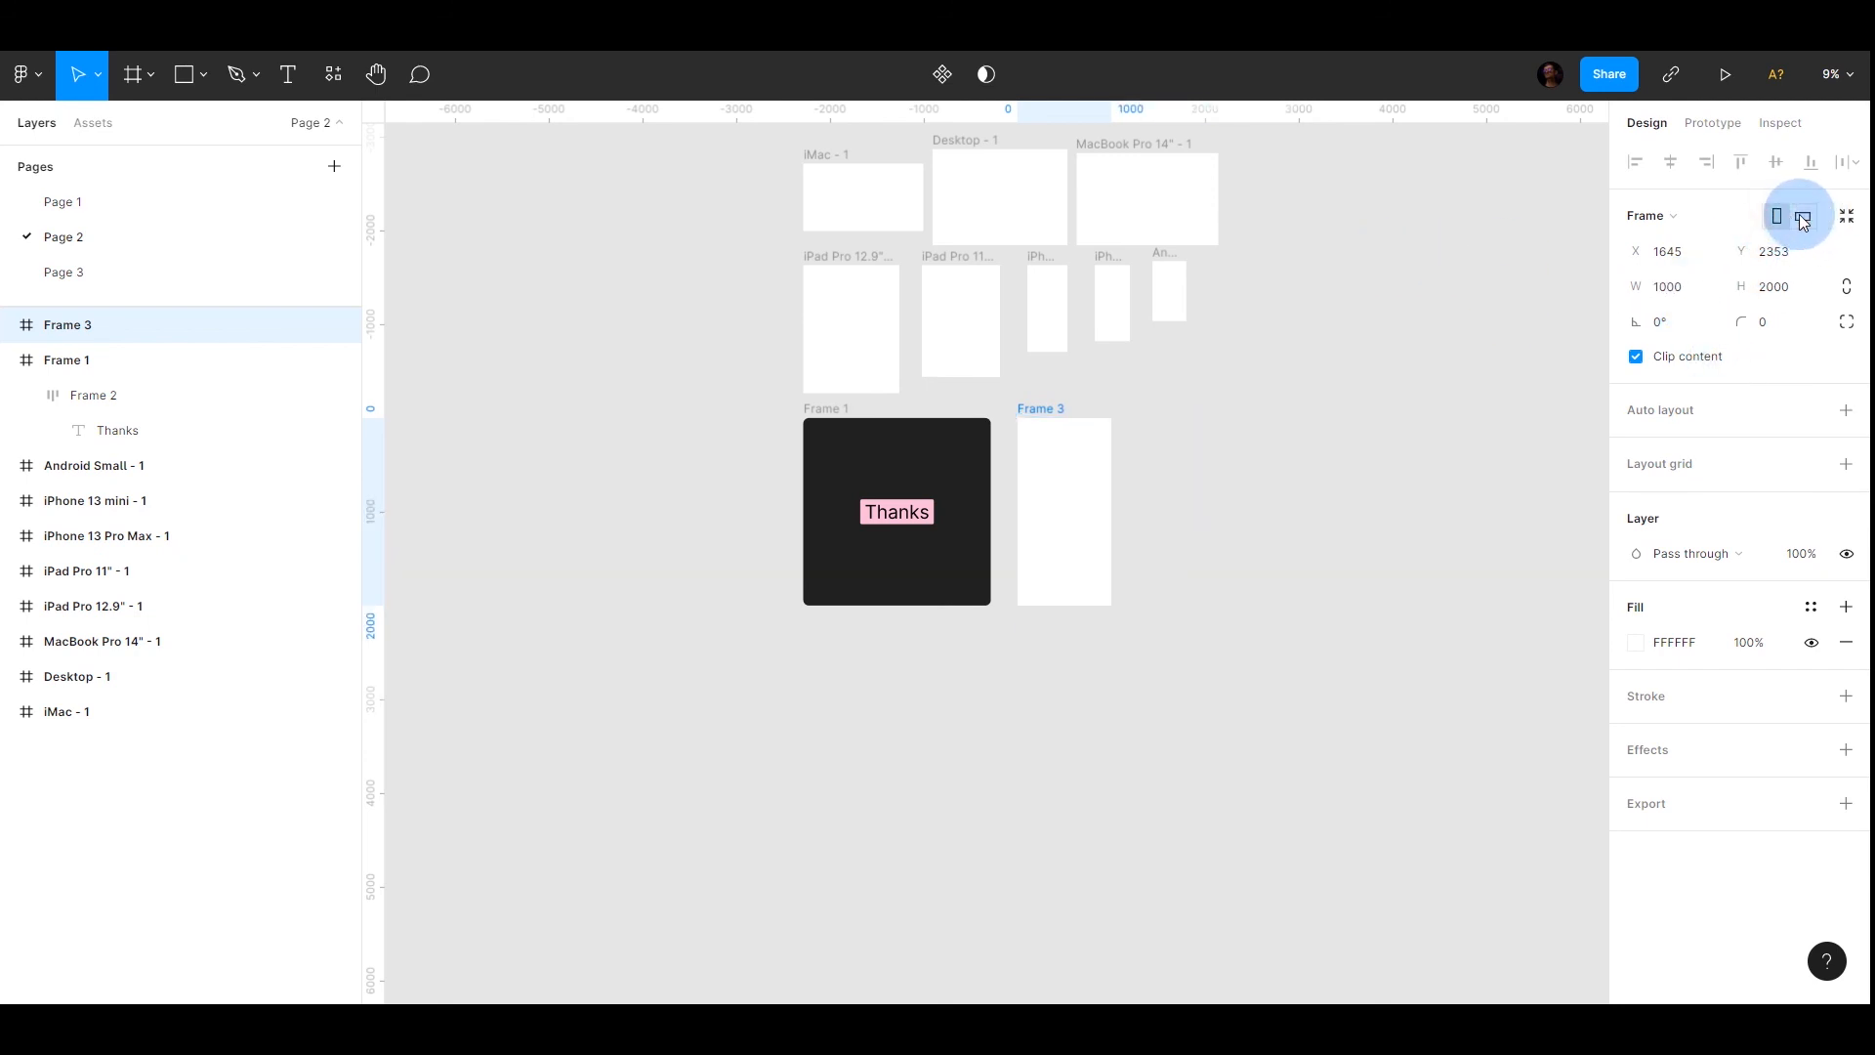
{"action": "left_click", "coordinate": [1804, 221]}
{"action": "left_click", "coordinate": [1777, 219]}
{"action": "left_click", "coordinate": [1804, 217]}
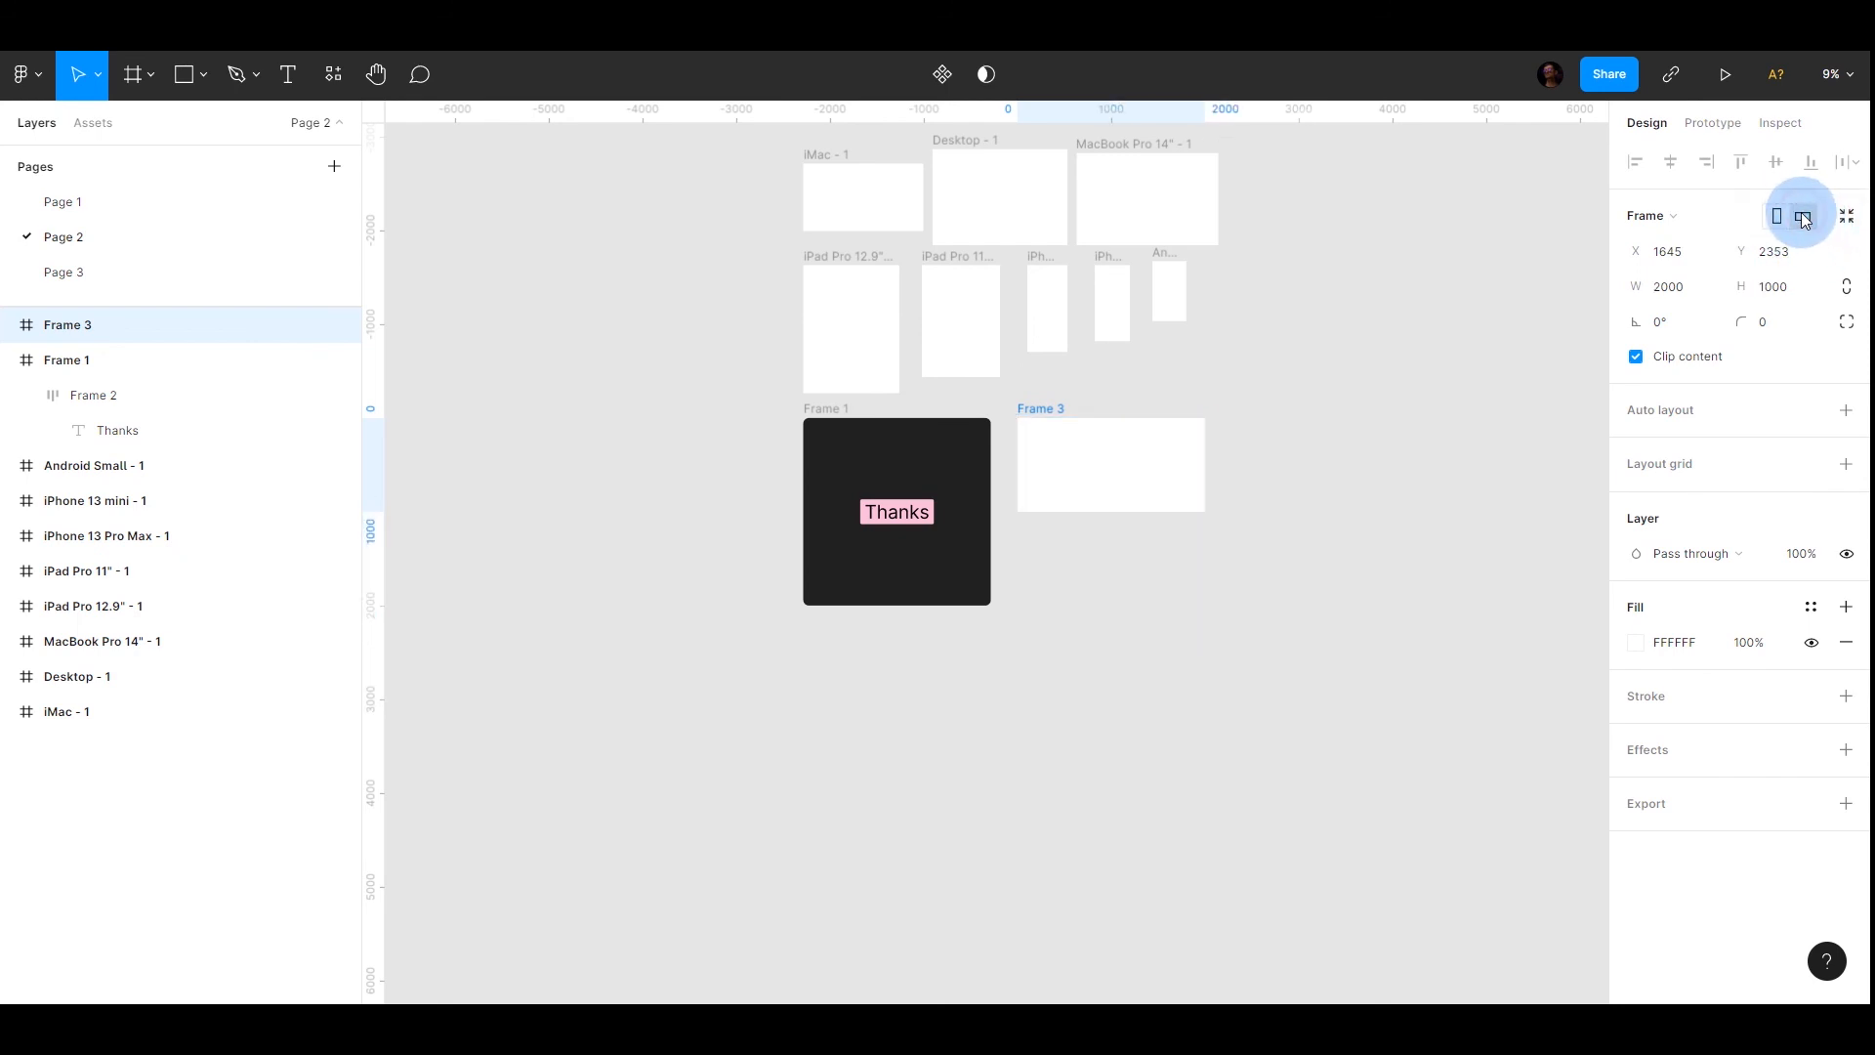
Shift Frame 3 slightly closer to Frame 1 and fill it with Frame 1's sampled dark colour, 212121
{"action": "left_click_drag", "start_coordinate": [1102, 449], "coordinate": [1098, 448]}
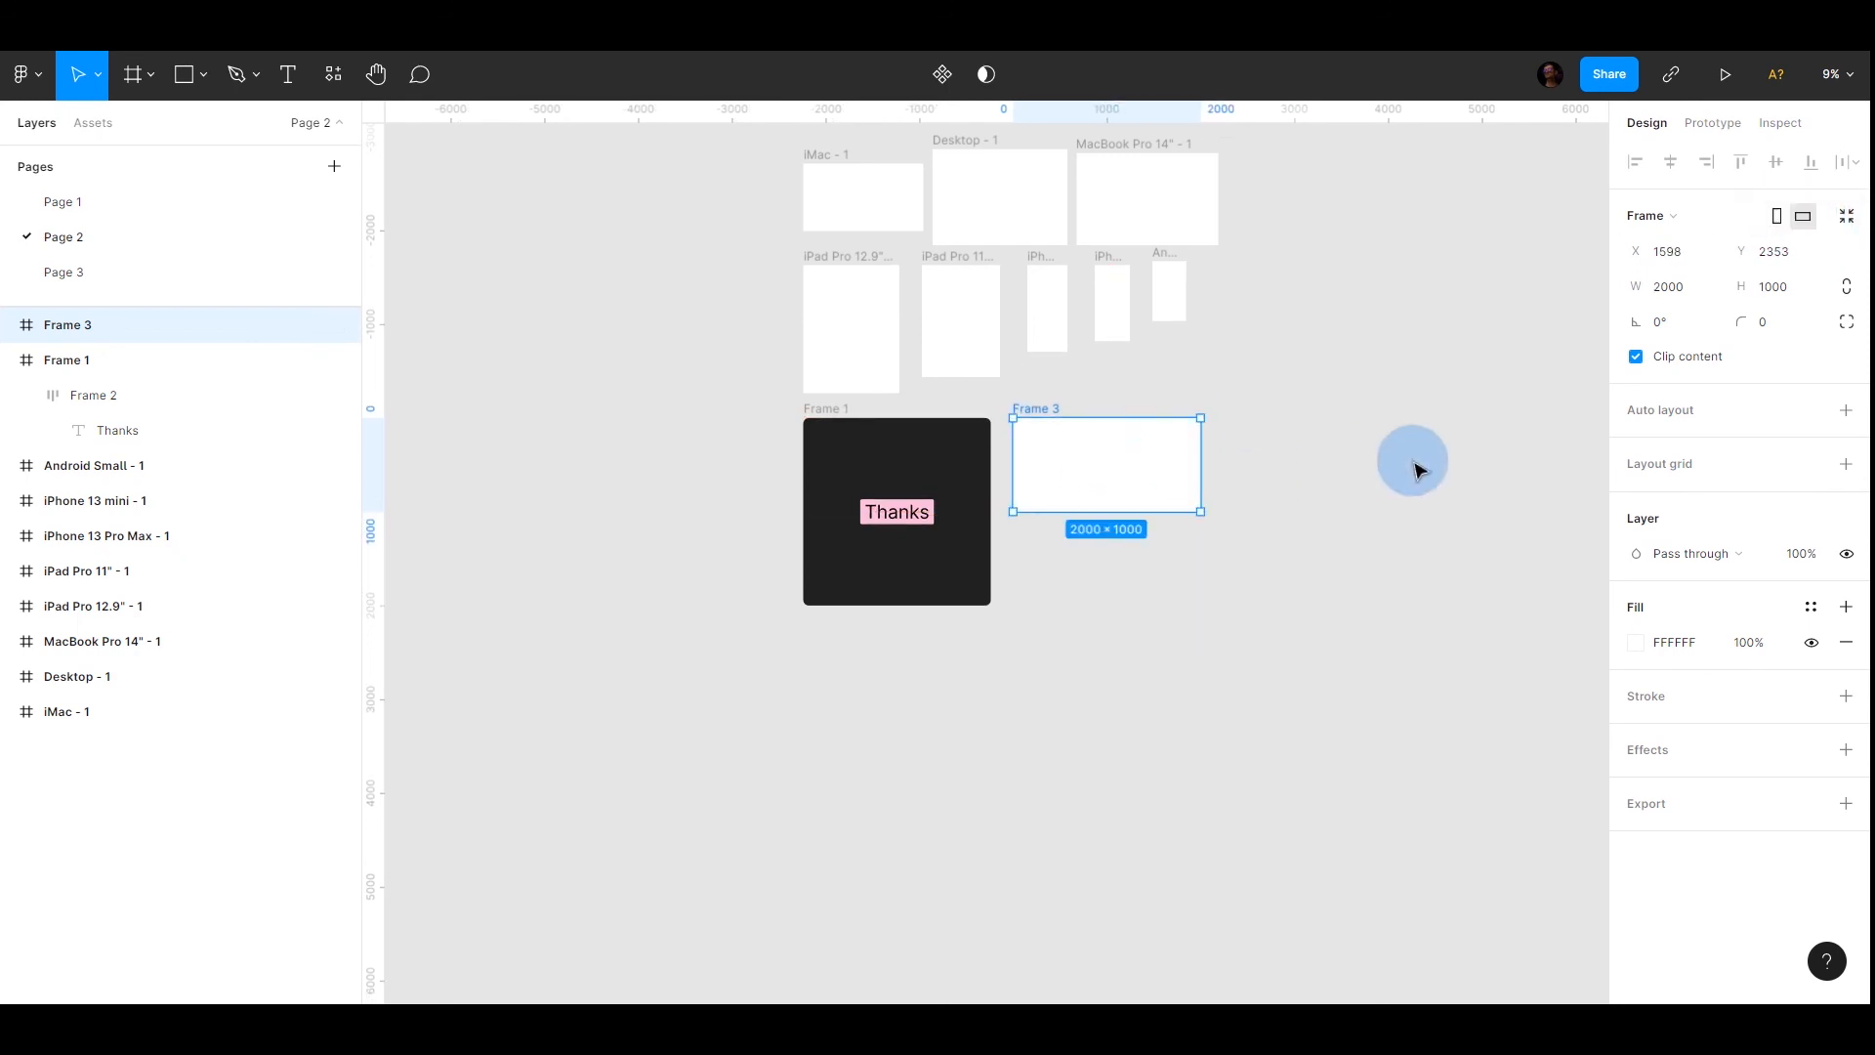
{"action": "left_click", "coordinate": [1629, 652]}
{"action": "left_click", "coordinate": [1377, 762]}
{"action": "left_click", "coordinate": [947, 493]}
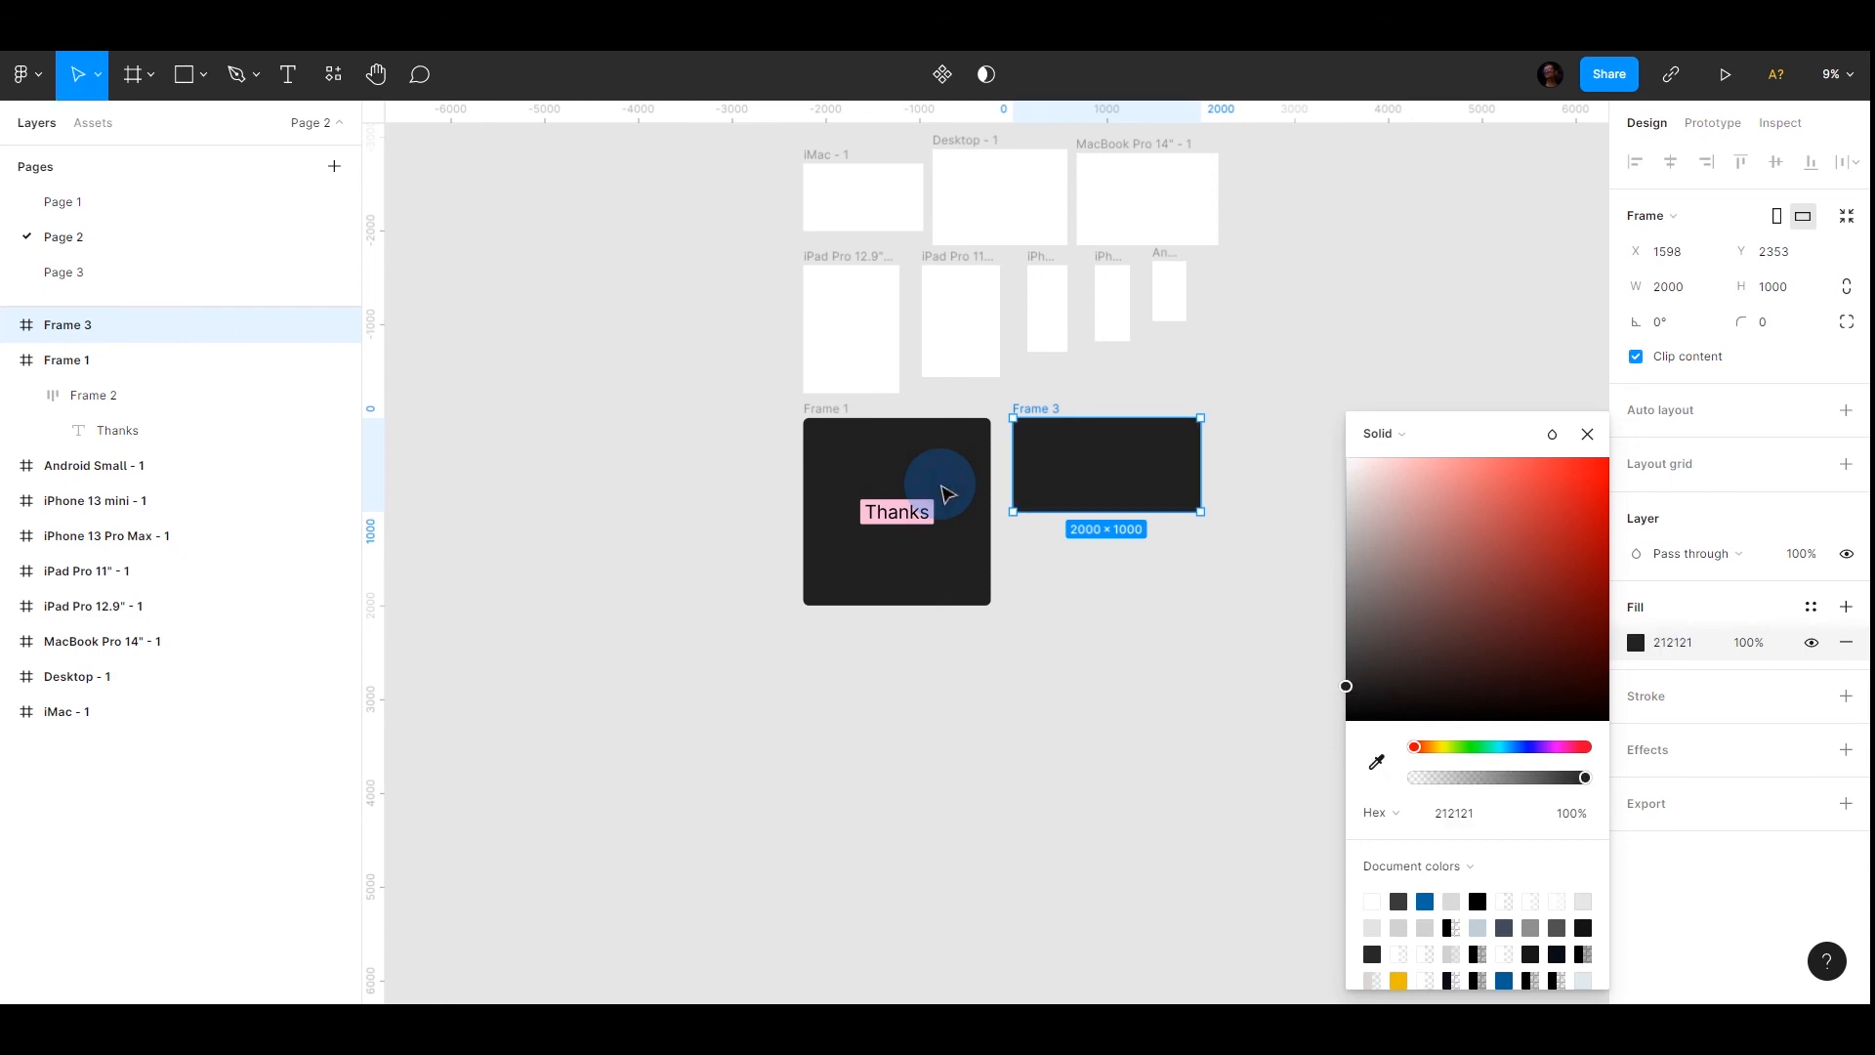
{"action": "left_click", "coordinate": [1590, 434]}
Set Frame 3's corner radius to 60
{"action": "left_click", "coordinate": [958, 443]}
{"action": "left_click", "coordinate": [816, 406]}
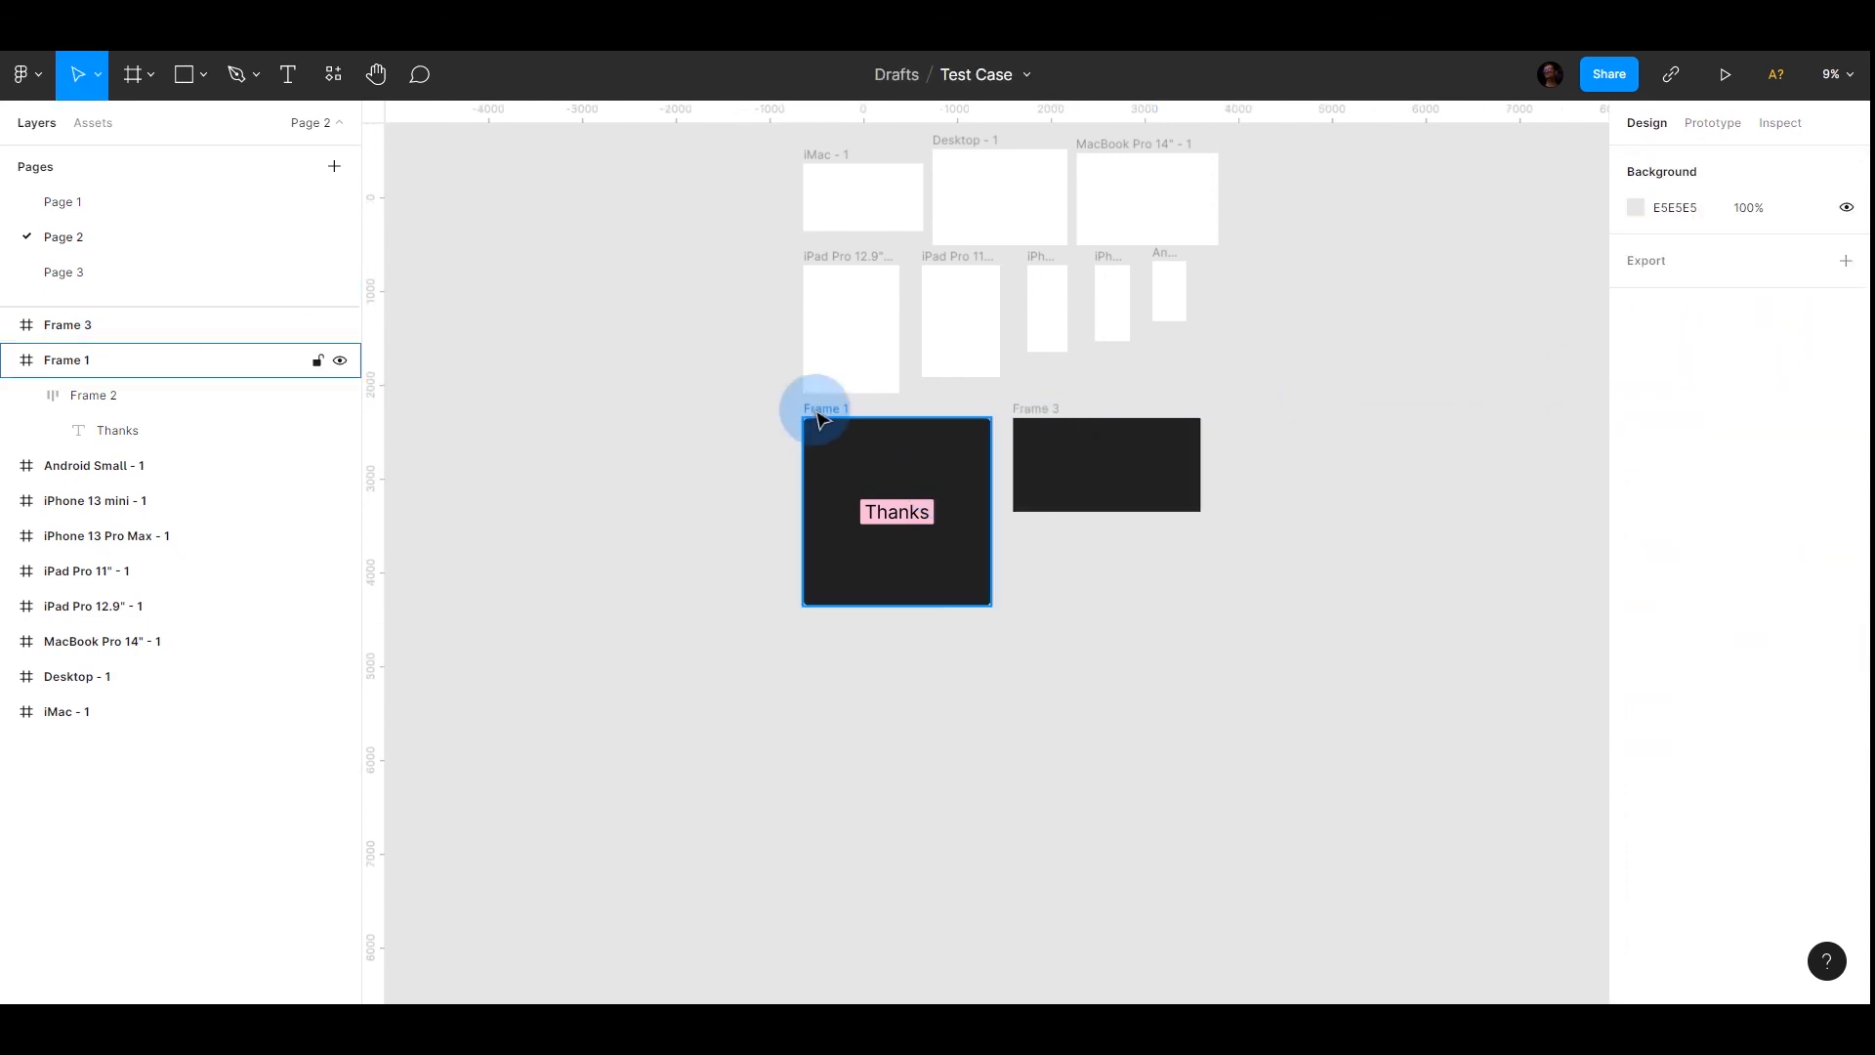
{"action": "left_click", "coordinate": [1106, 438]}
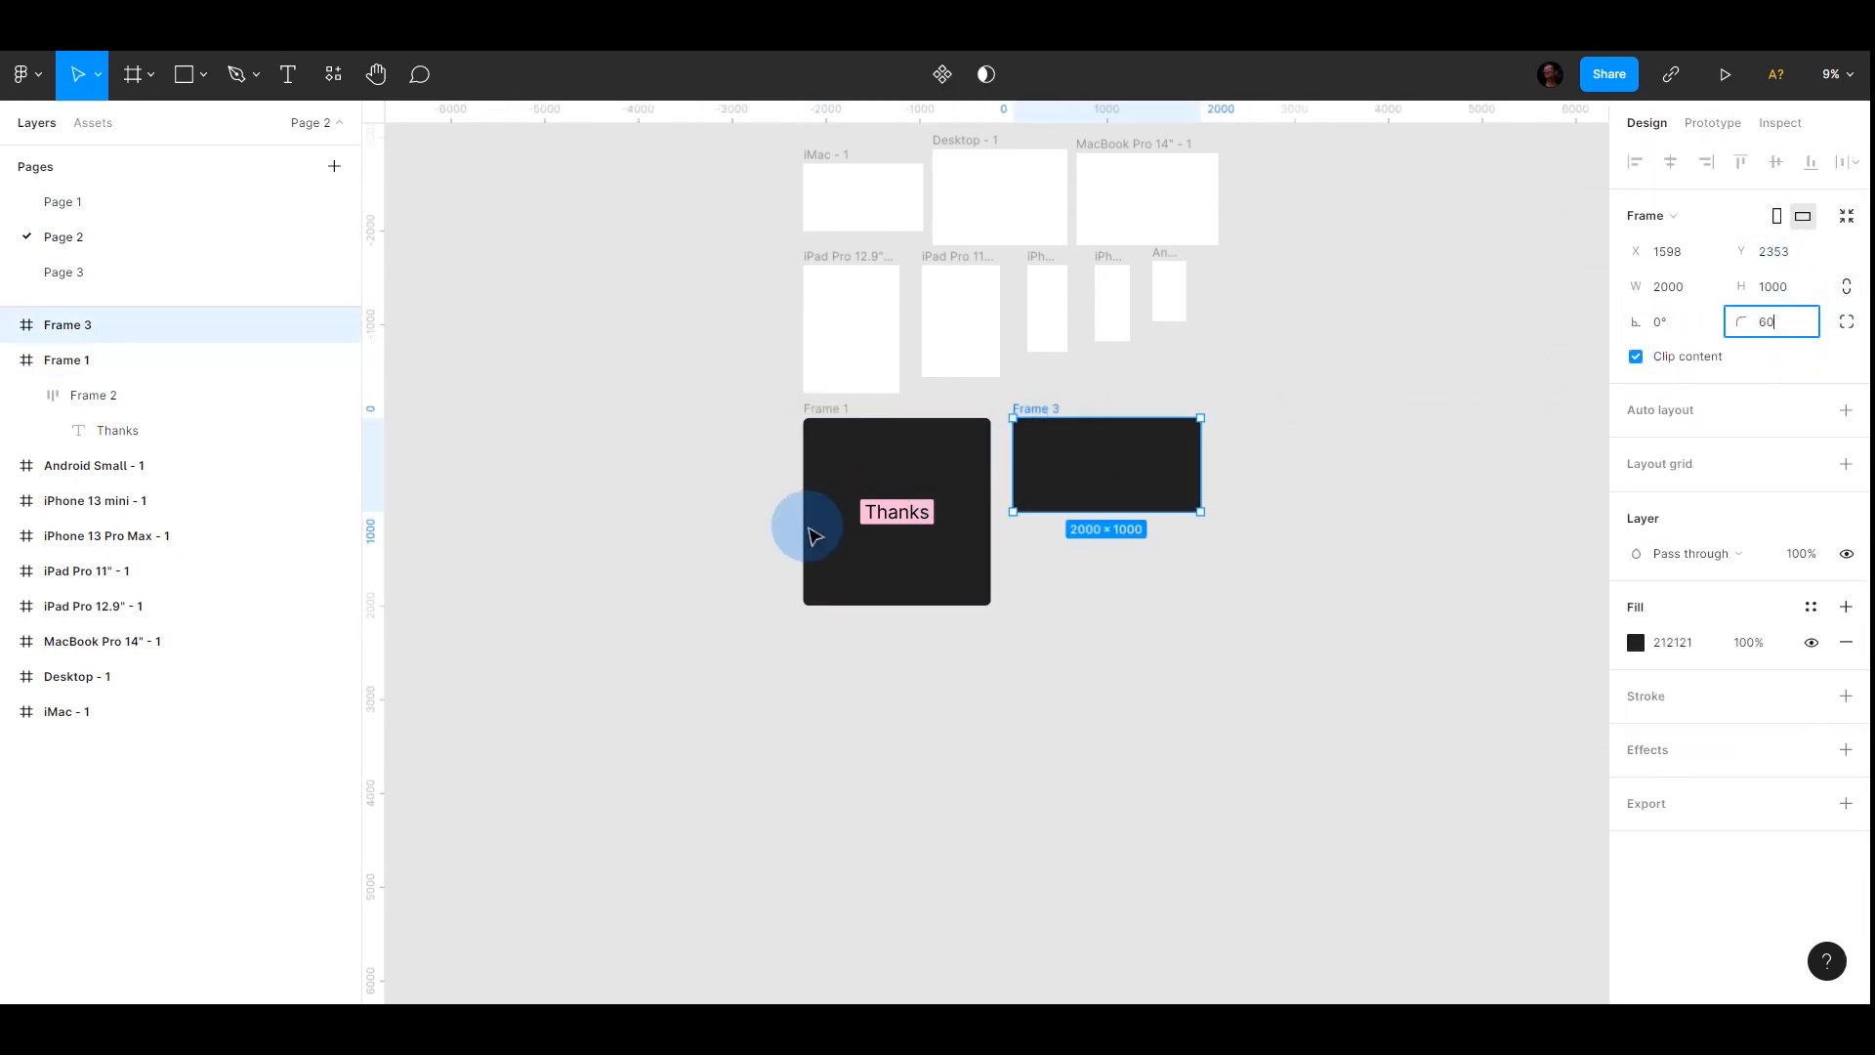
{"action": "left_click", "coordinate": [1372, 478]}
Switch Frame 3 to portrait orientation and move it closer to Frame 1's right edge
{"action": "left_click", "coordinate": [1108, 465]}
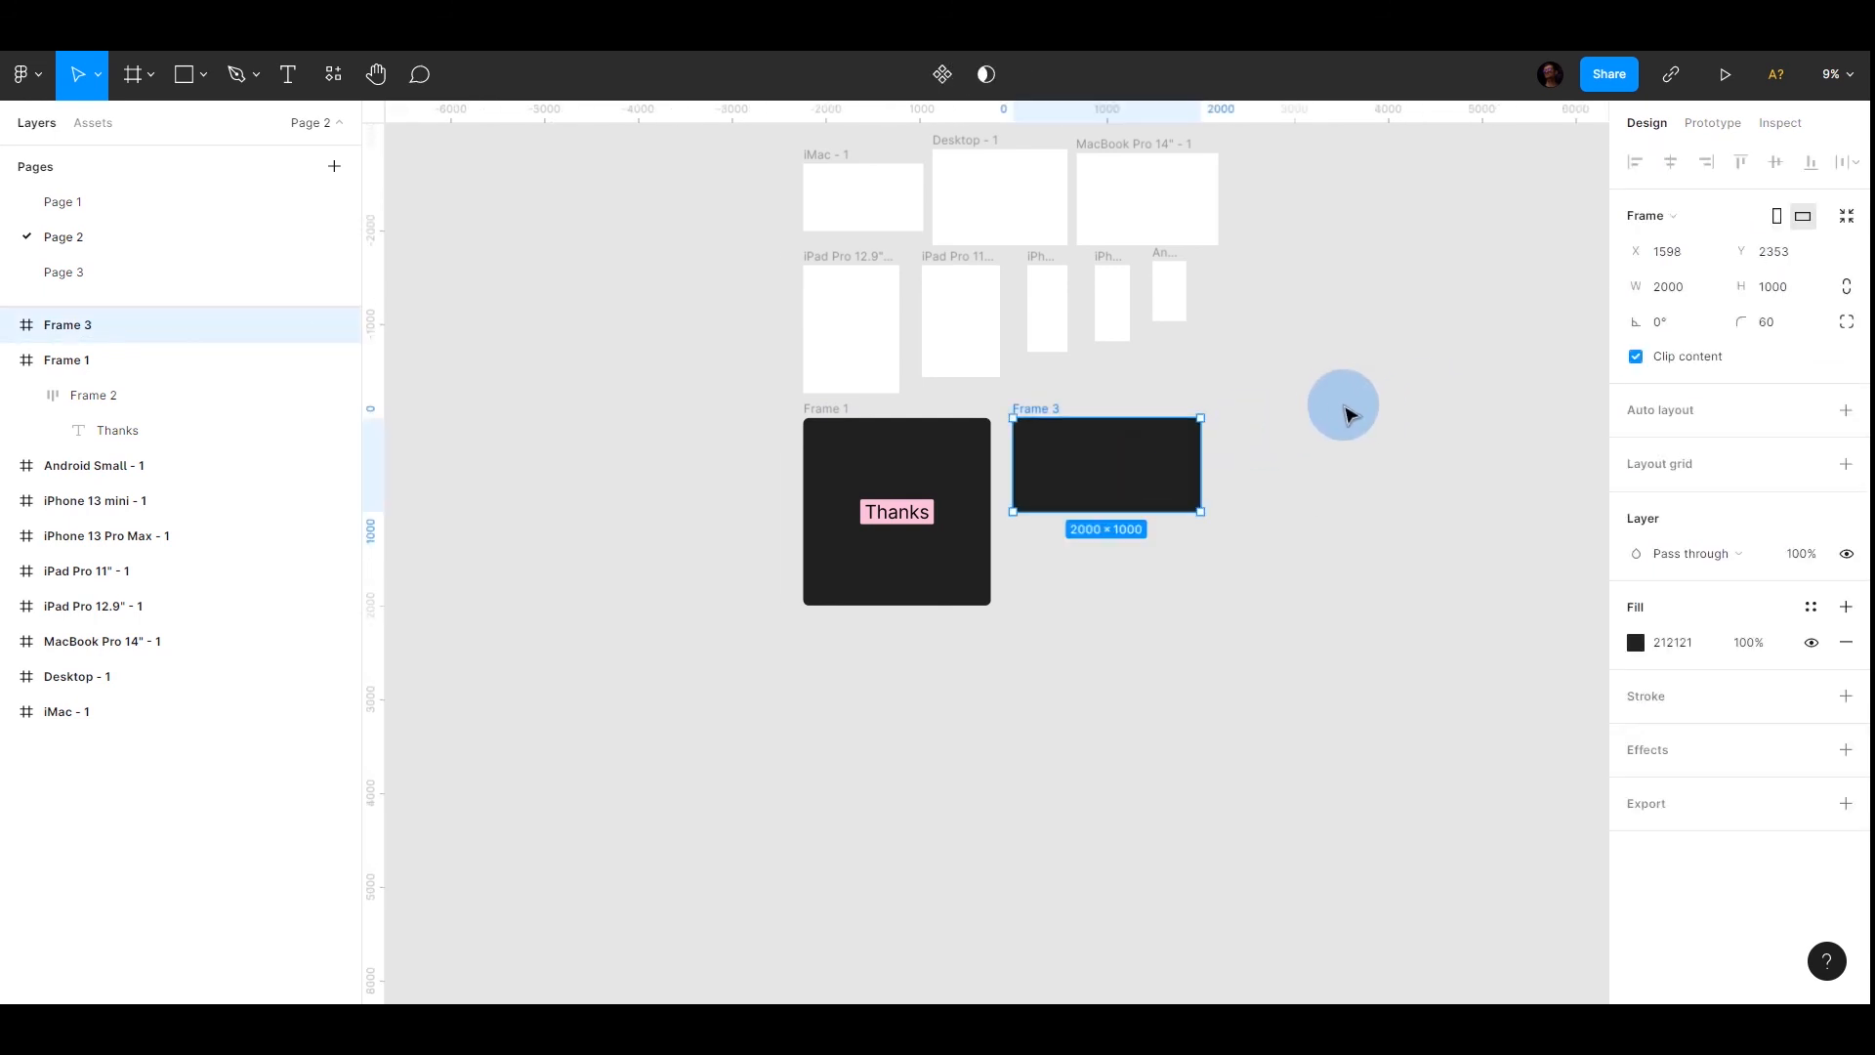
{"action": "left_click", "coordinate": [1776, 216]}
{"action": "left_click", "coordinate": [1146, 477]}
{"action": "left_click", "coordinate": [1077, 515]}
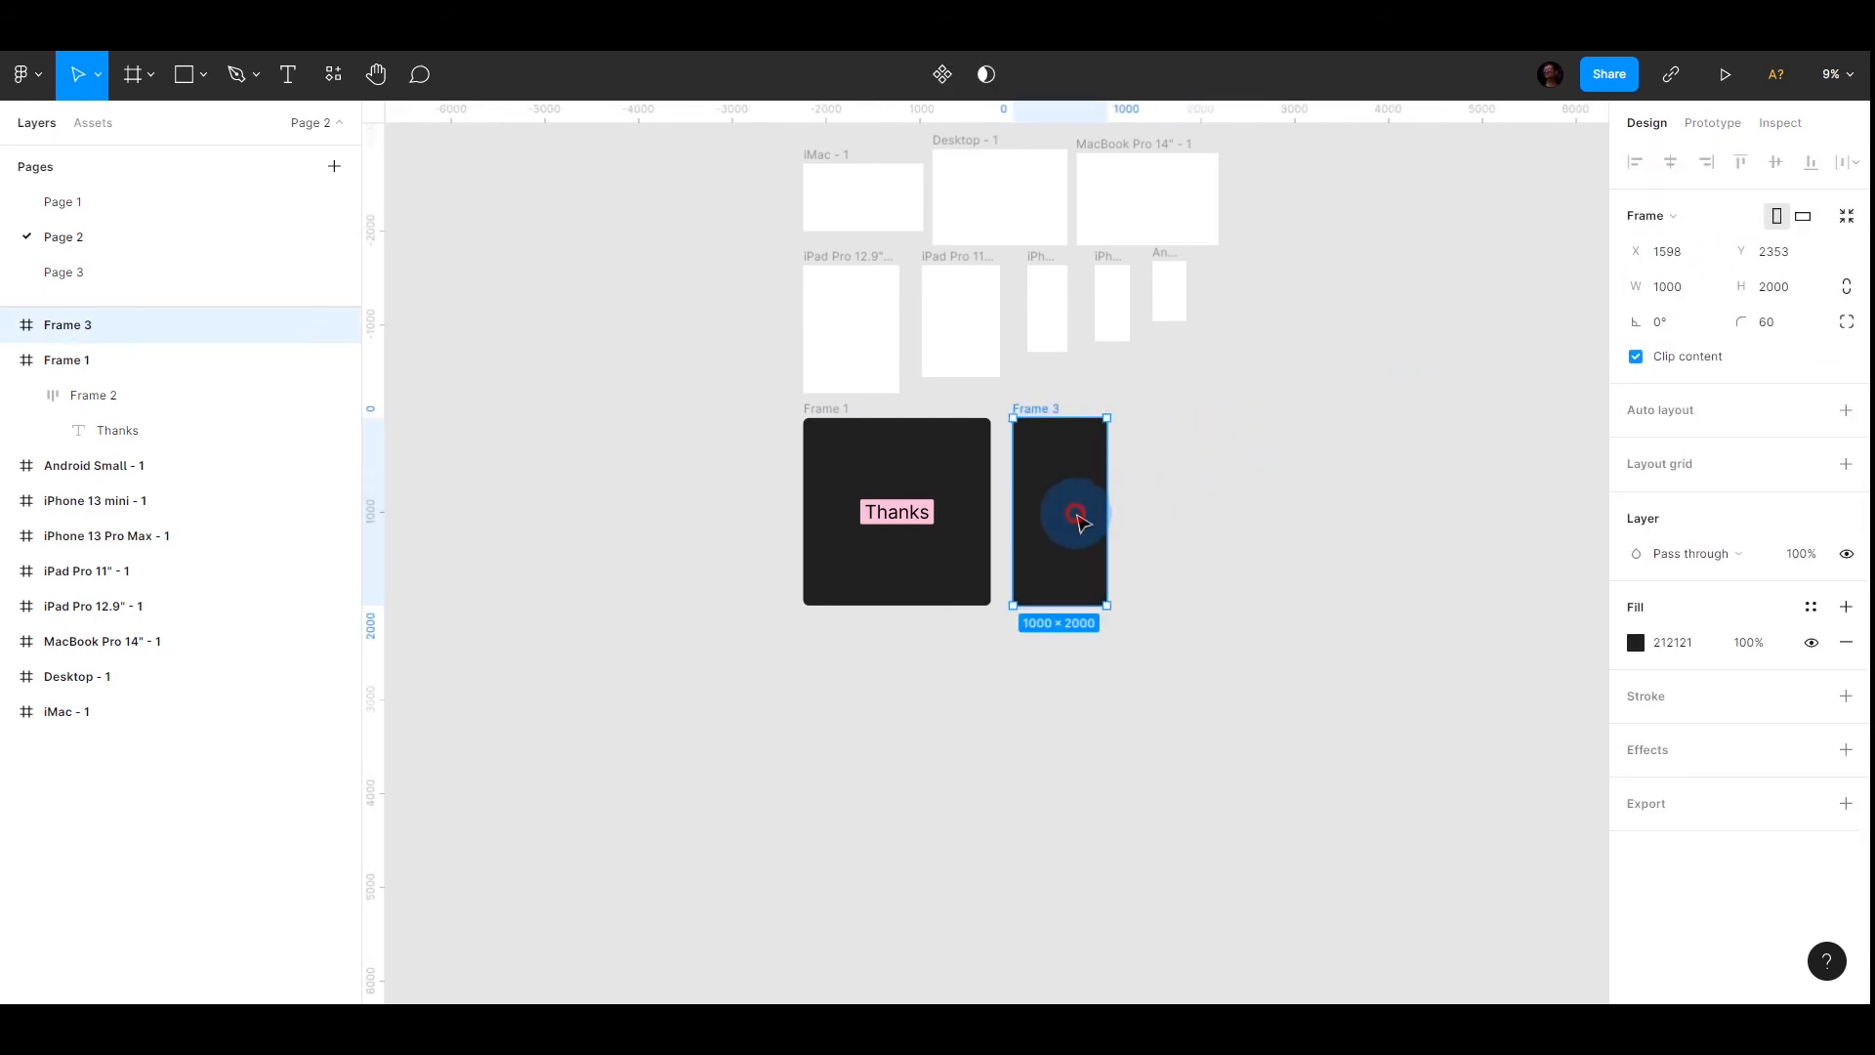
{"action": "left_click_drag", "start_coordinate": [1077, 514], "coordinate": [1055, 514]}
{"action": "left_click", "coordinate": [1108, 544]}
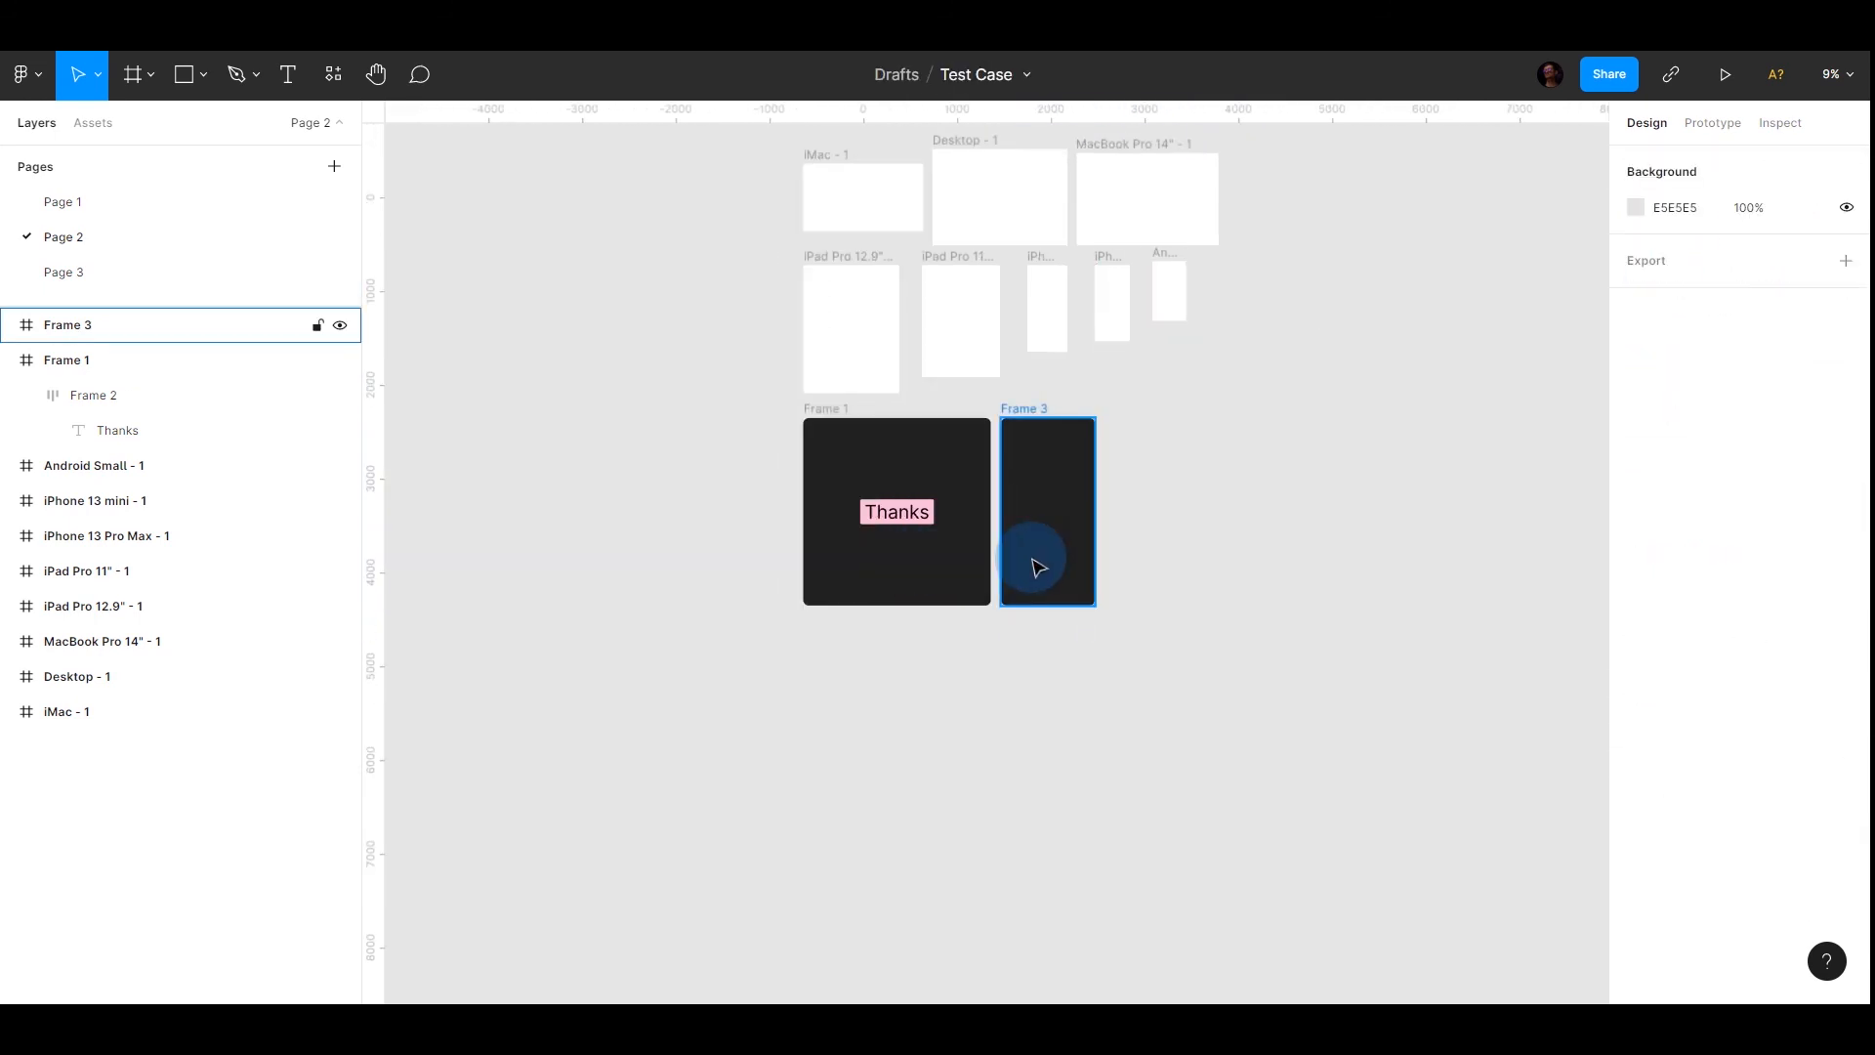
{"action": "scroll", "coordinate": [1033, 558], "scroll_direction": "up", "scroll_amount": 2}
{"action": "scroll", "coordinate": [1033, 557], "scroll_direction": "left", "scroll_amount": 1}
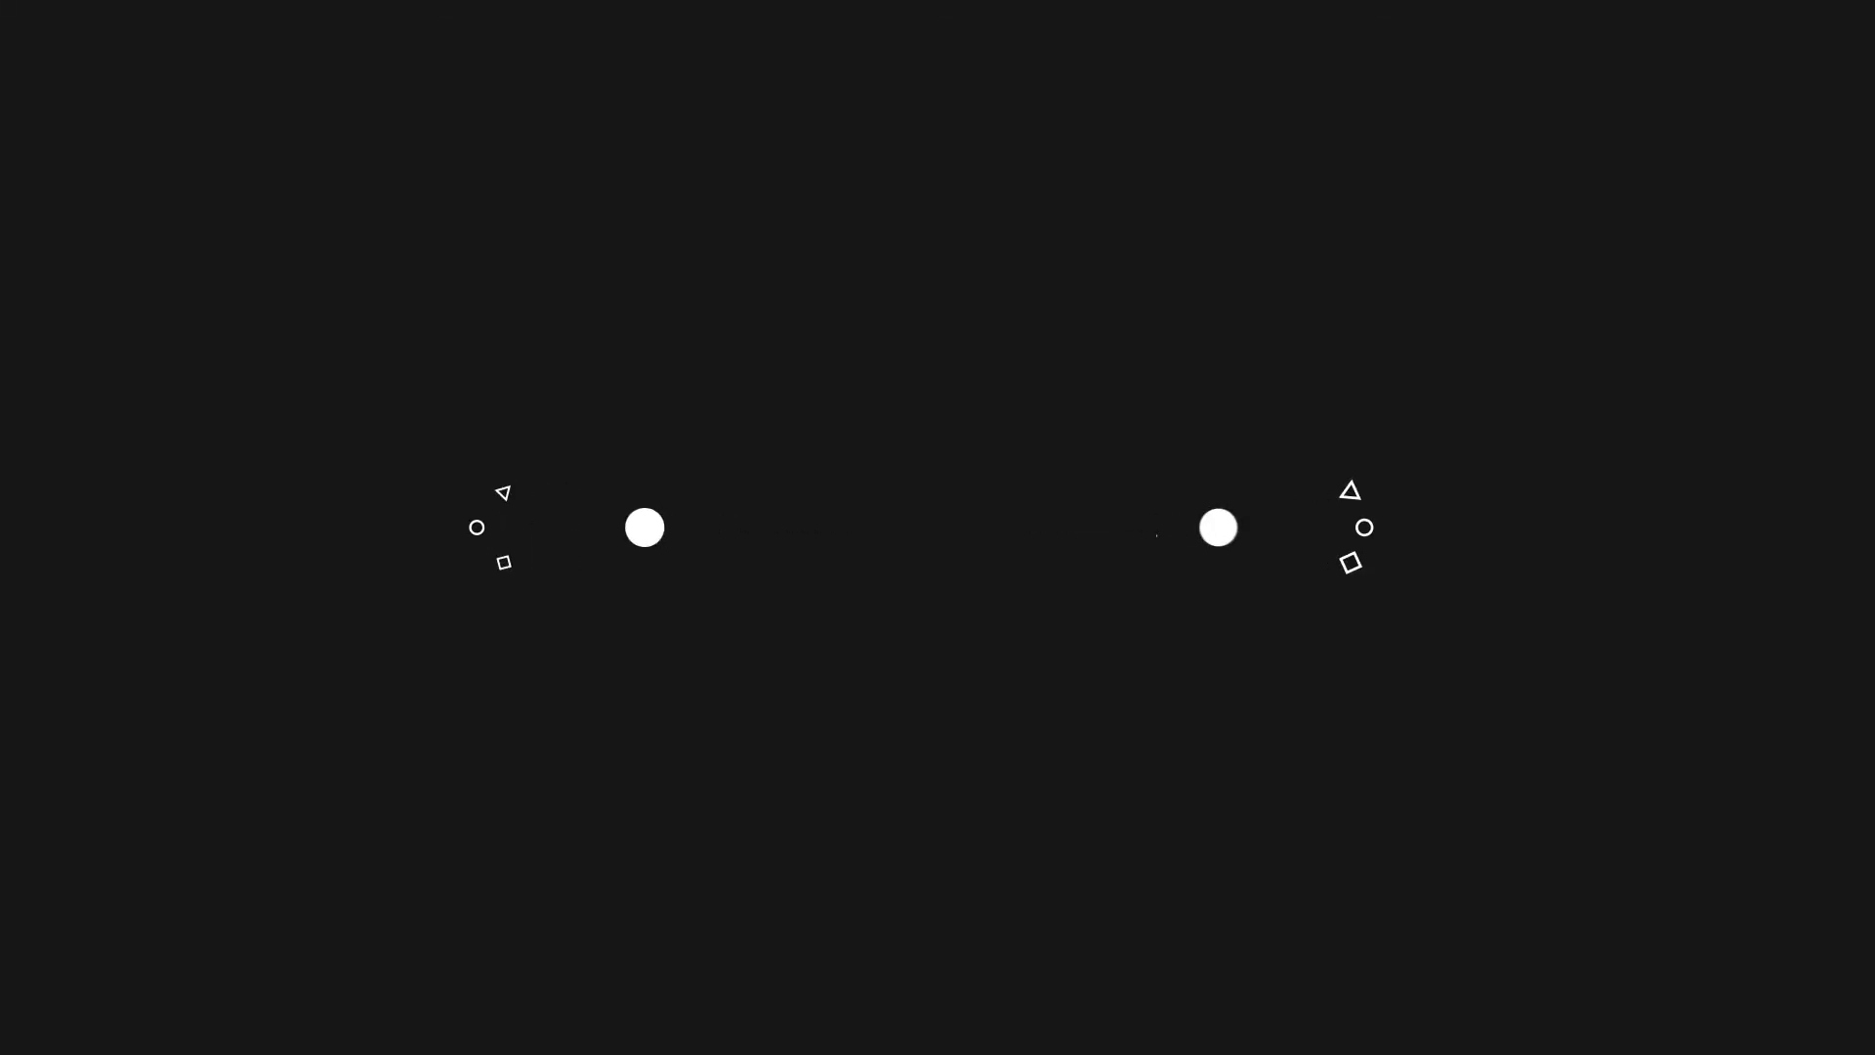